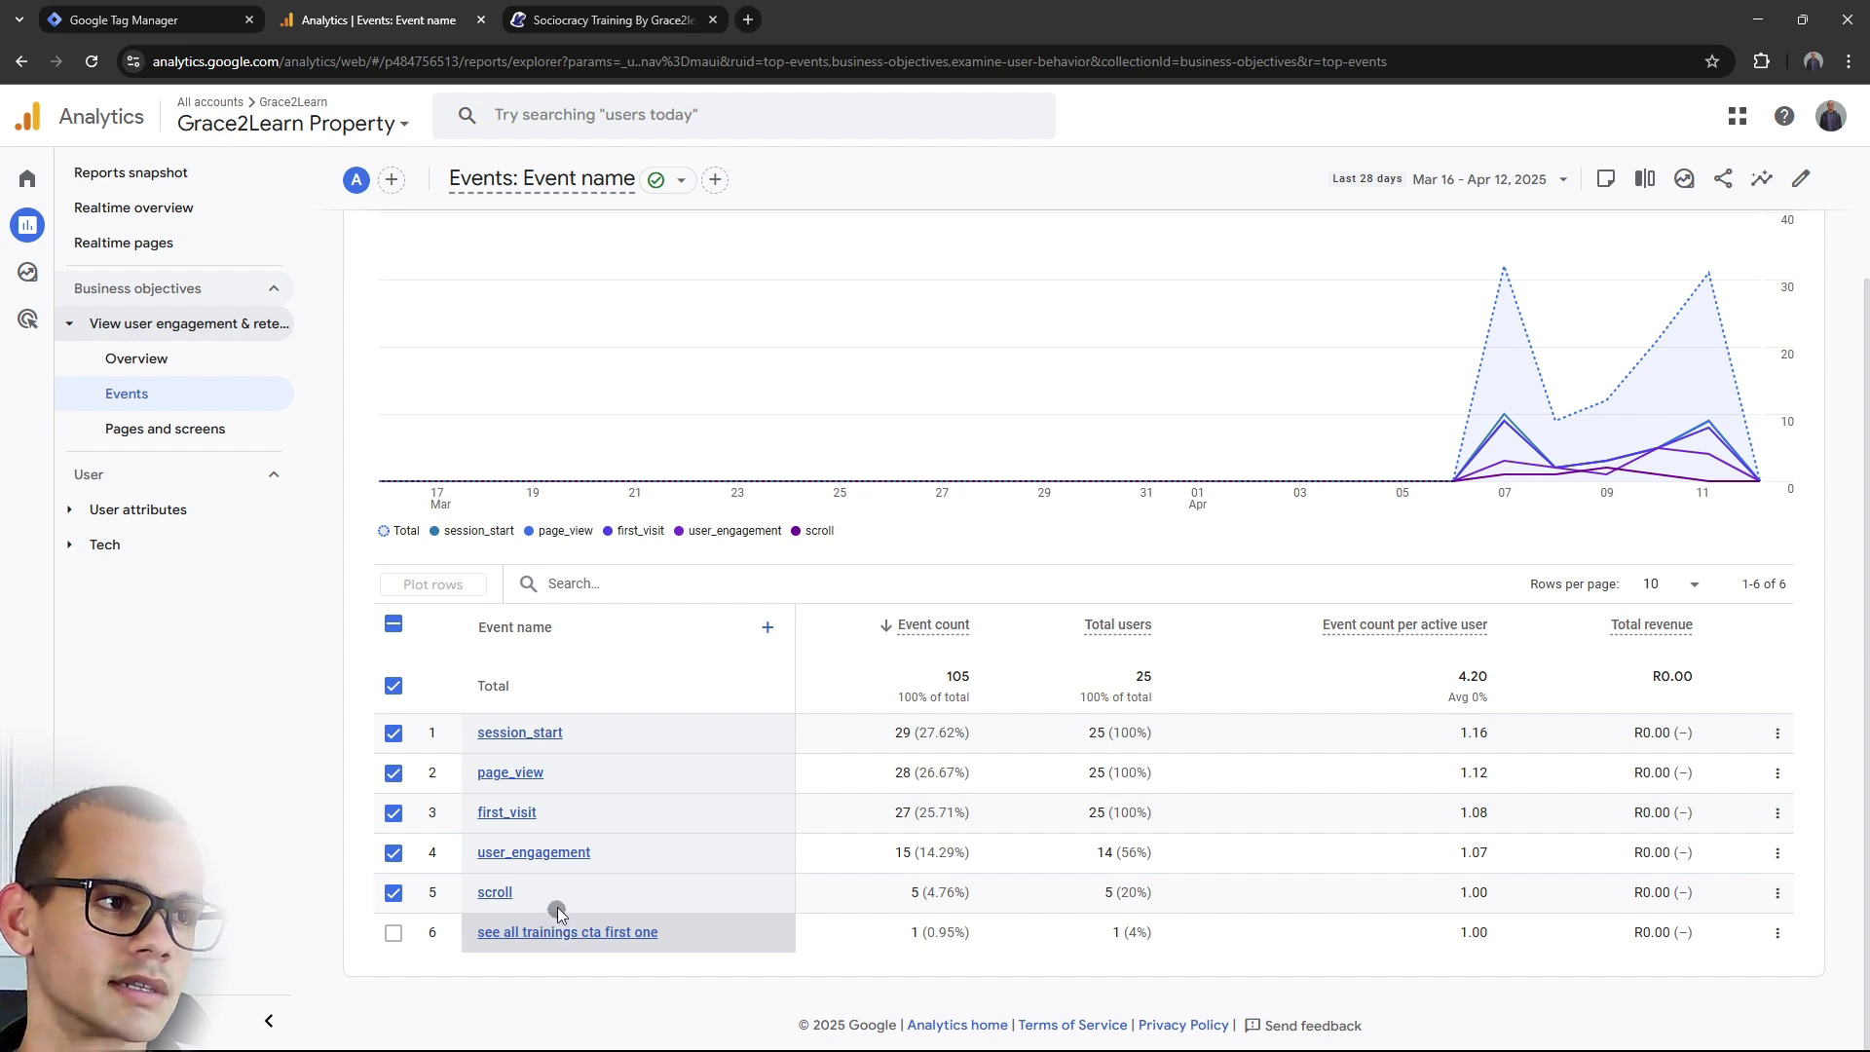
Review the existing triggers in Tag Manager, the Analytics events report and the buttons on the sociocracy training page.
{"action": "left_click", "coordinate": [143, 12]}
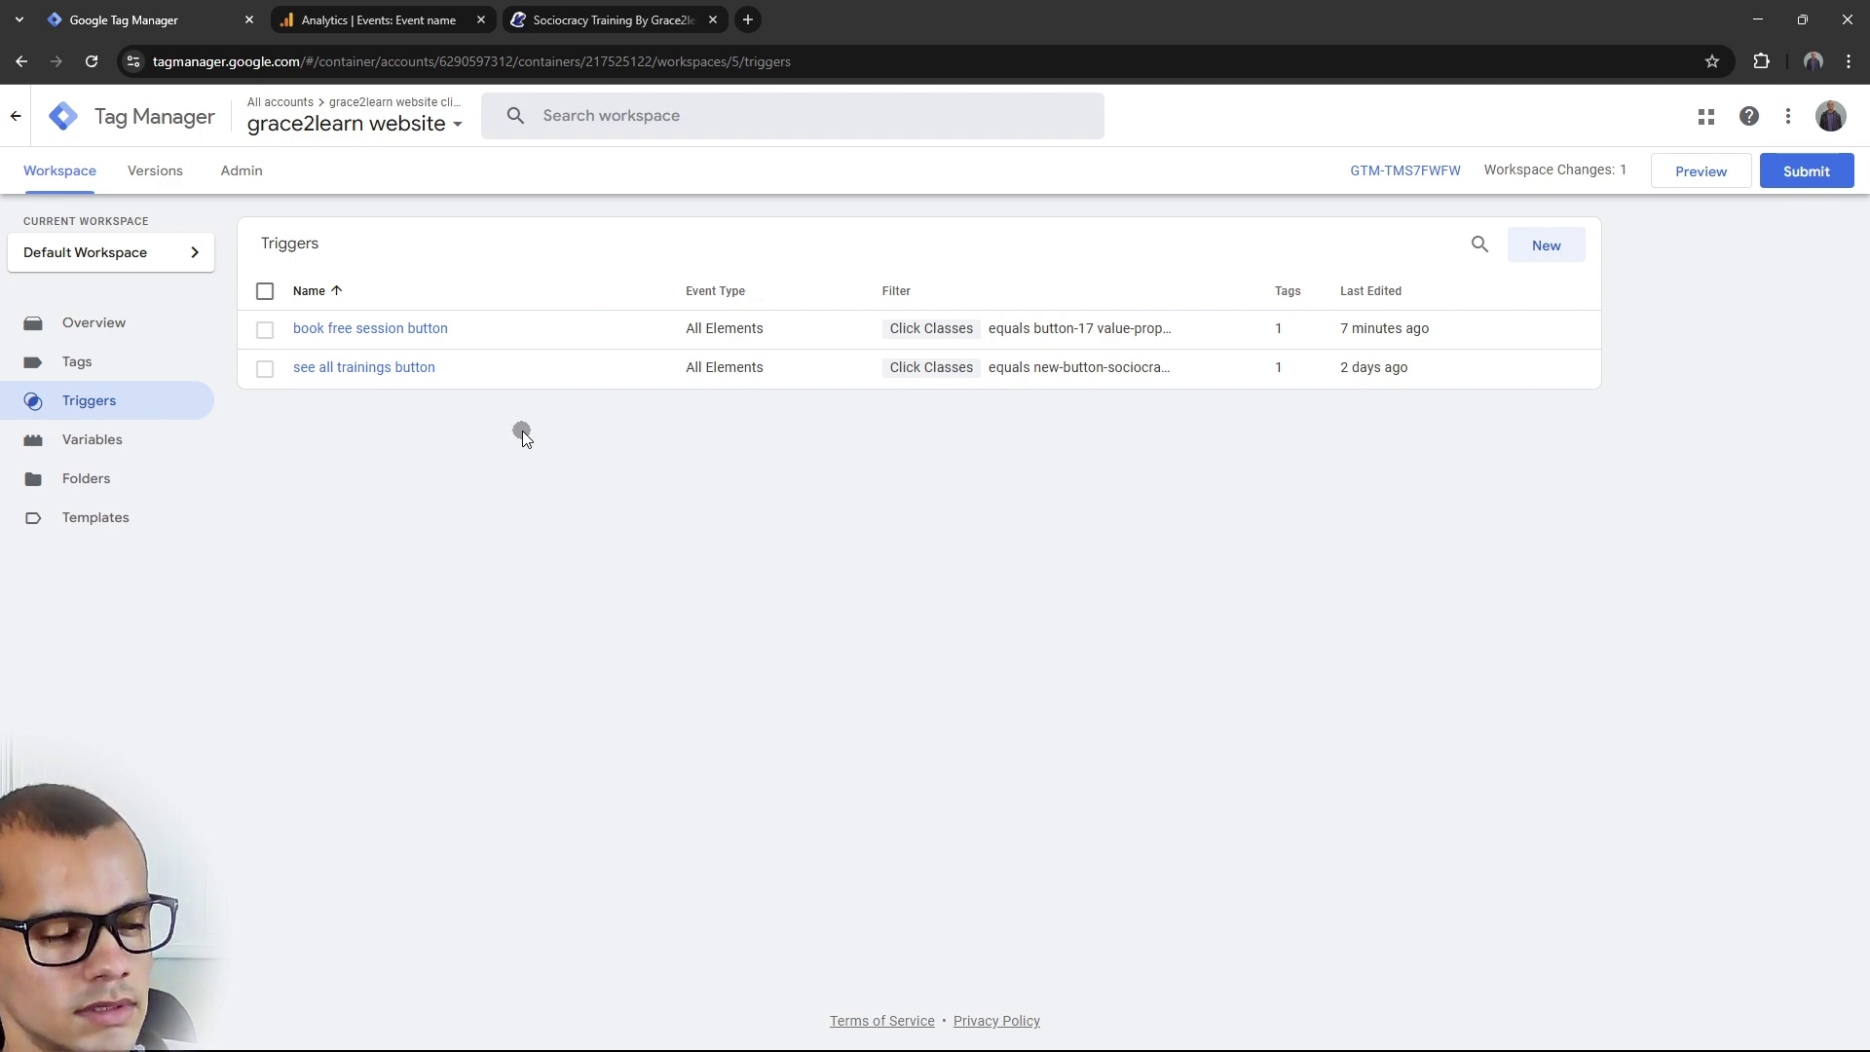
{"action": "left_click", "coordinate": [336, 18]}
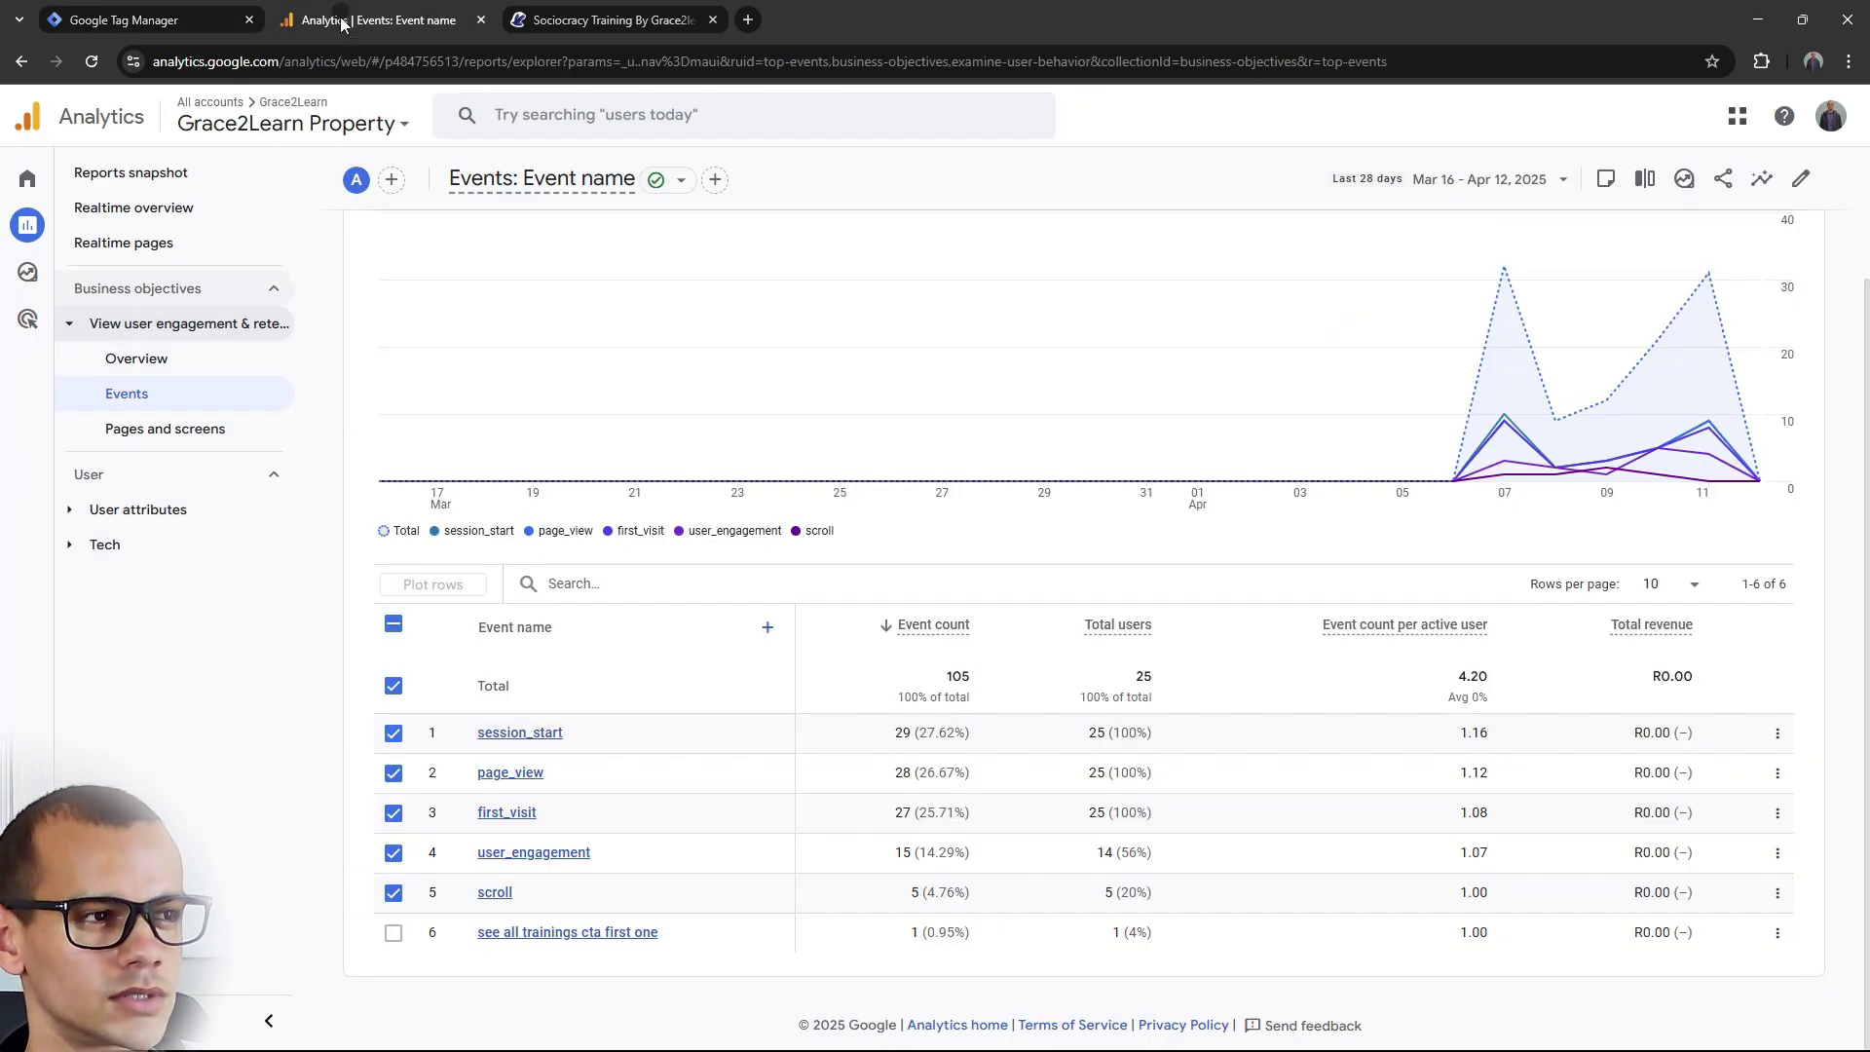
{"action": "left_click", "coordinate": [611, 20]}
{"action": "scroll", "coordinate": [546, 310], "scroll_direction": "down", "scroll_amount": 13}
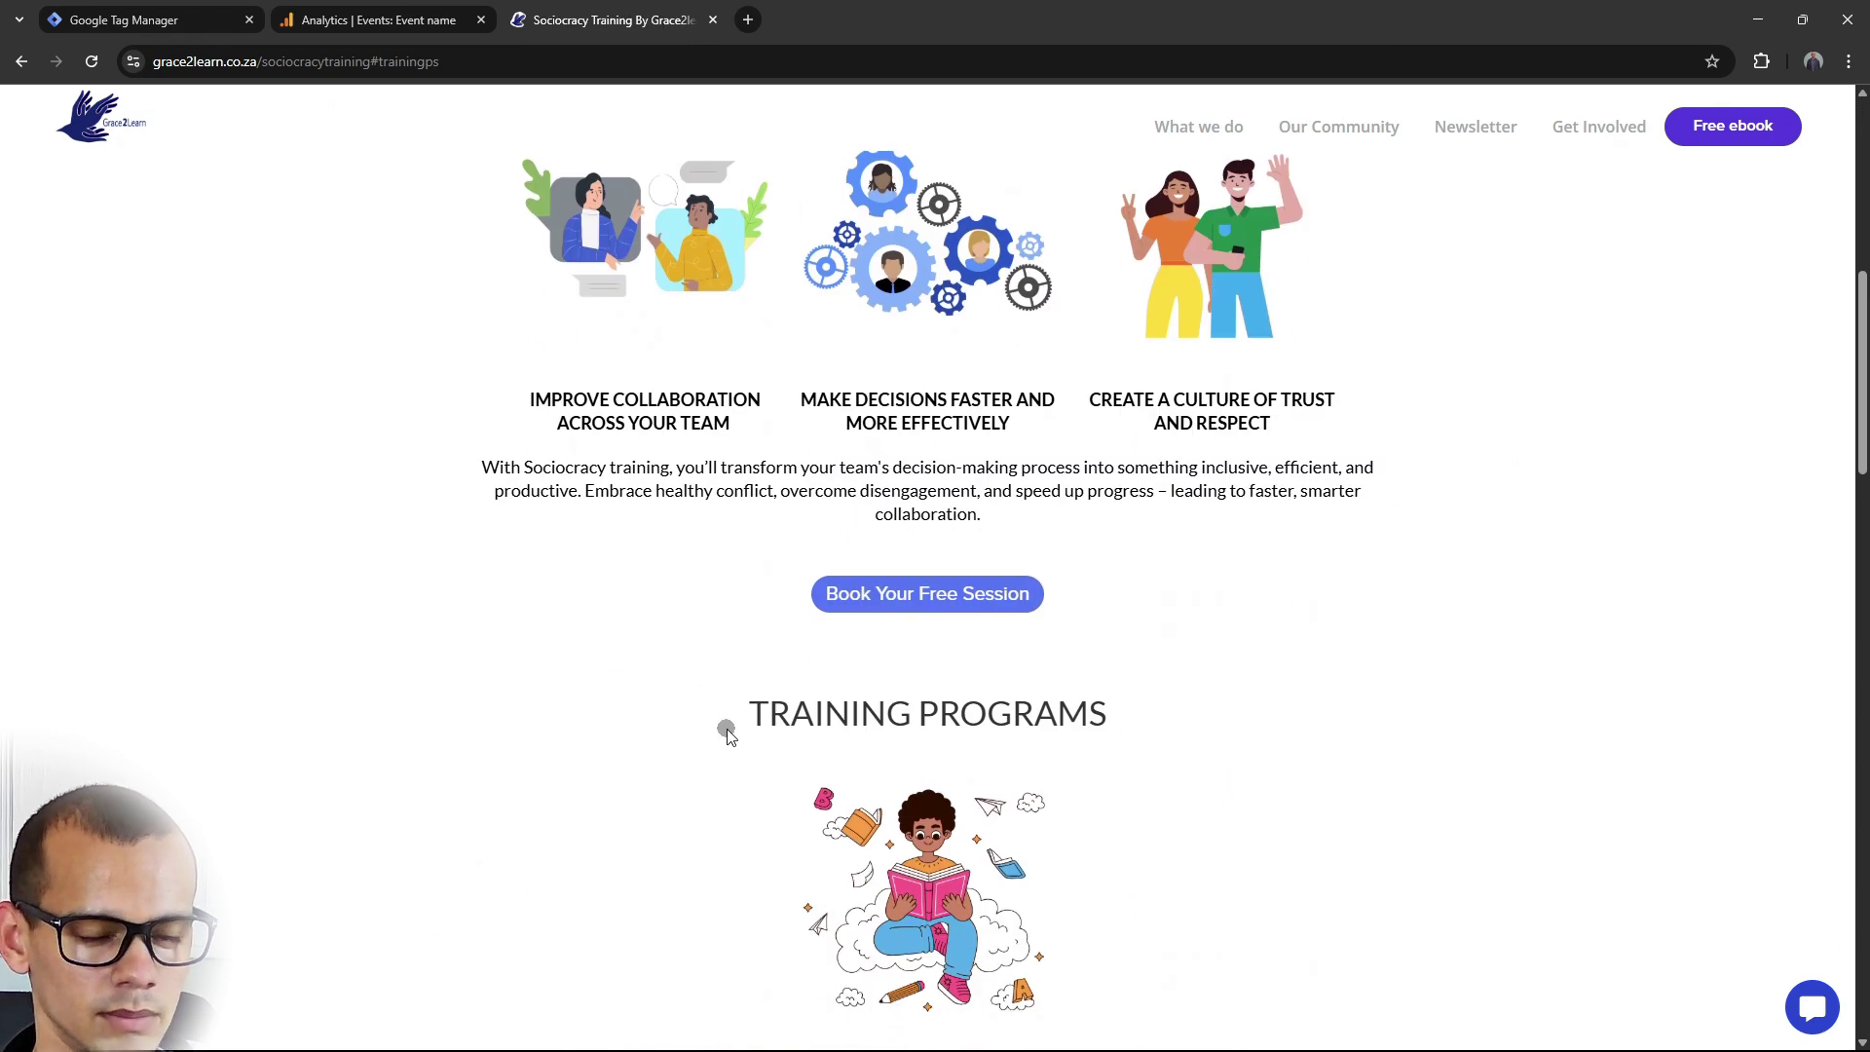
{"action": "scroll", "coordinate": [769, 765], "scroll_direction": "down", "scroll_amount": 1}
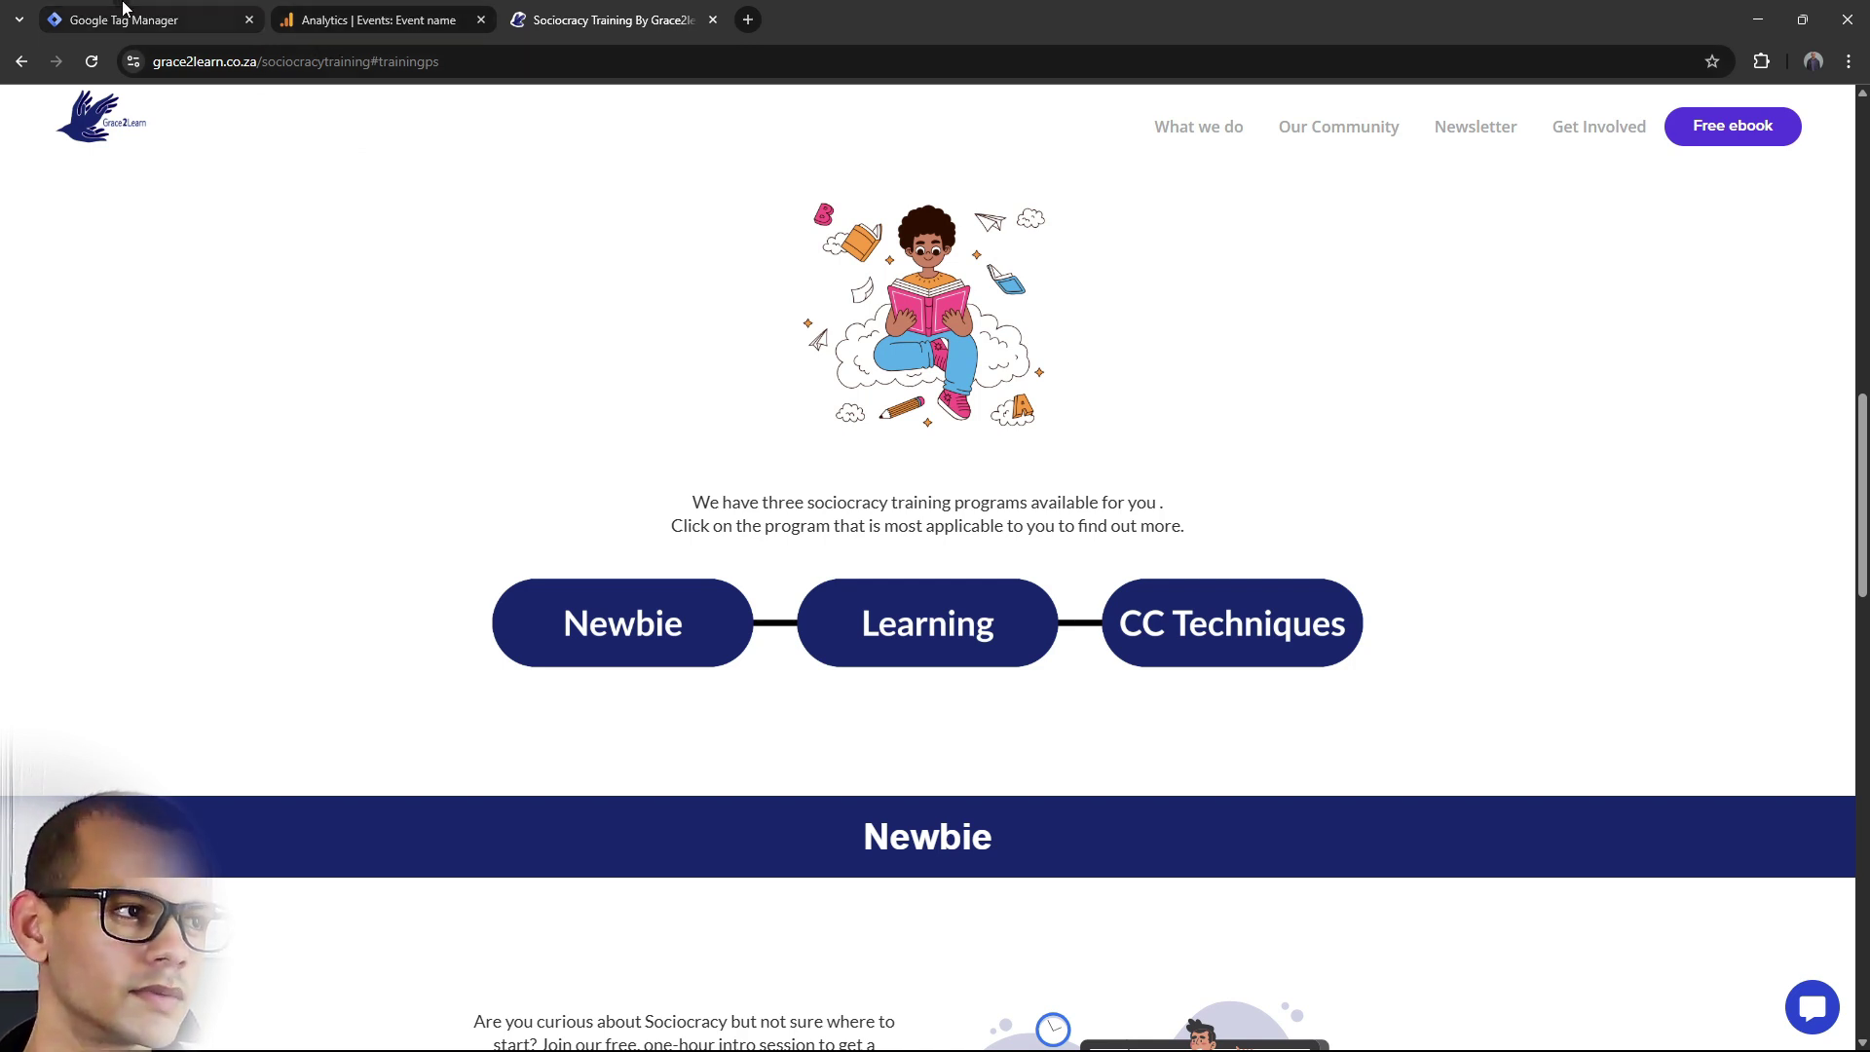
{"action": "left_click", "coordinate": [194, 12]}
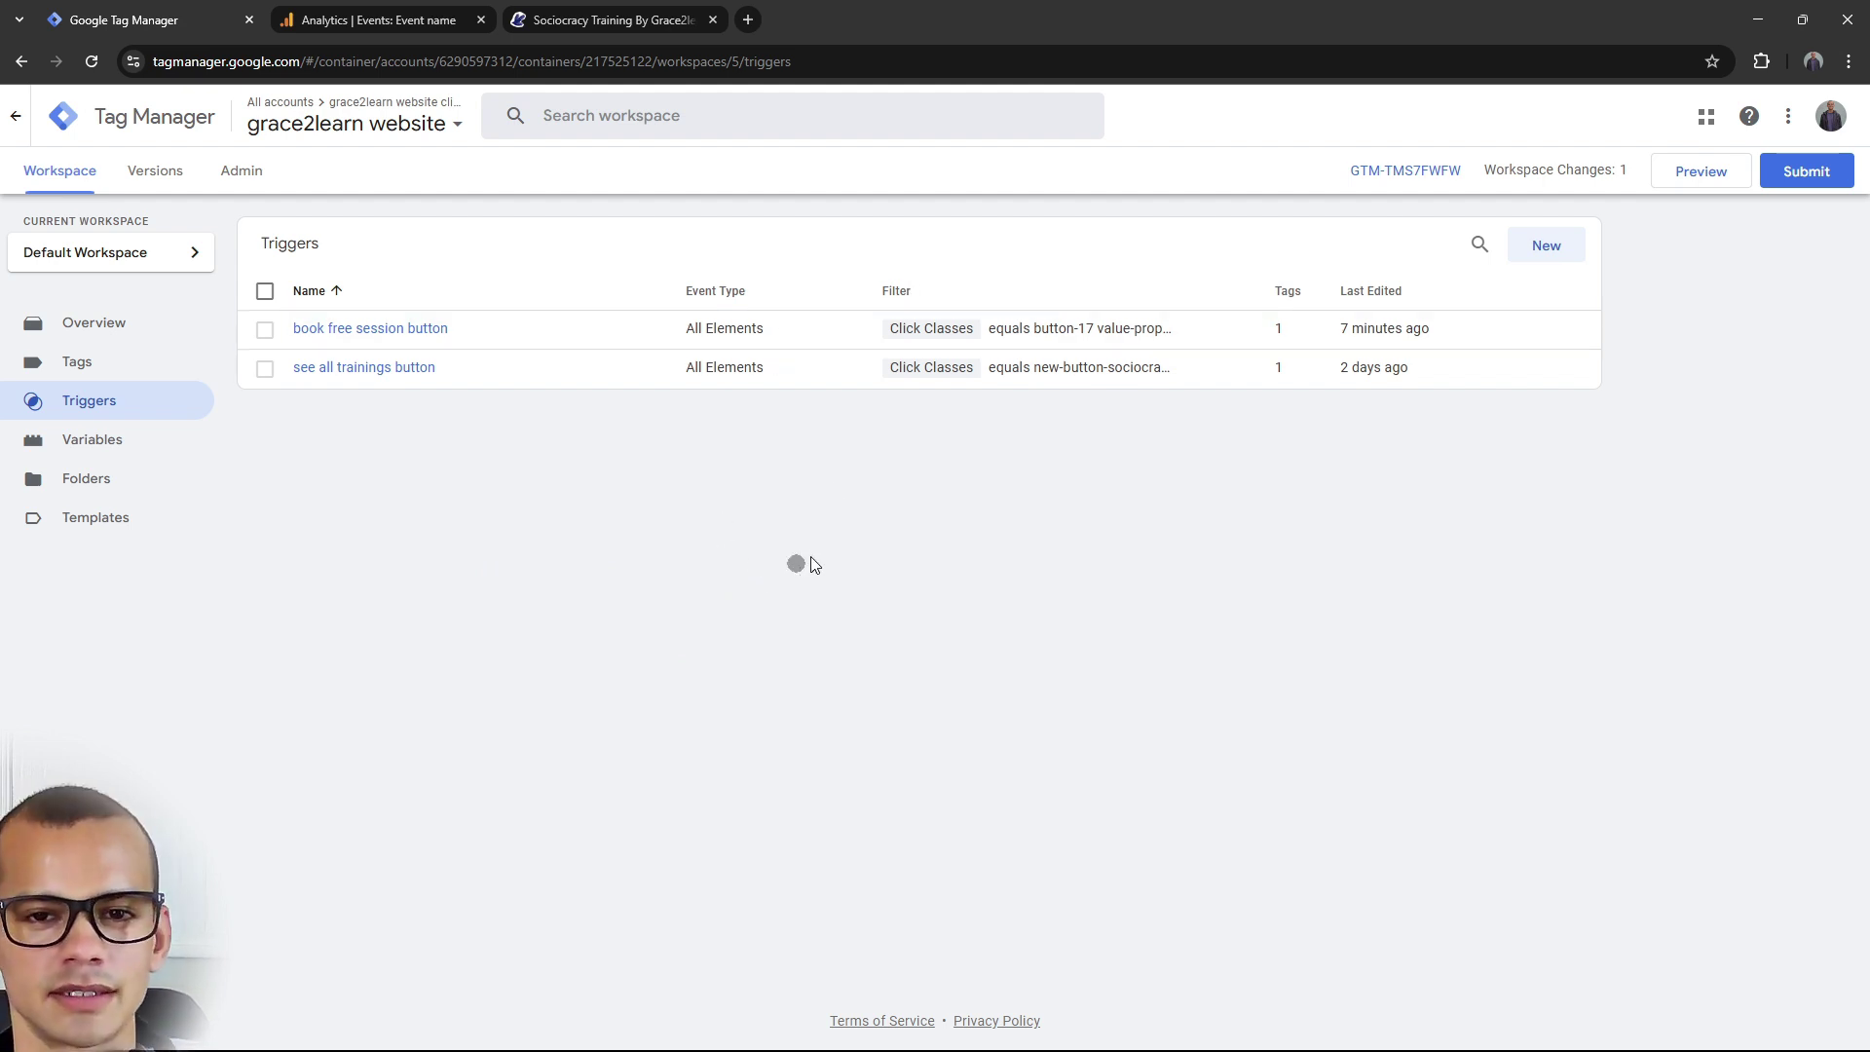
{"action": "left_click", "coordinate": [321, 20]}
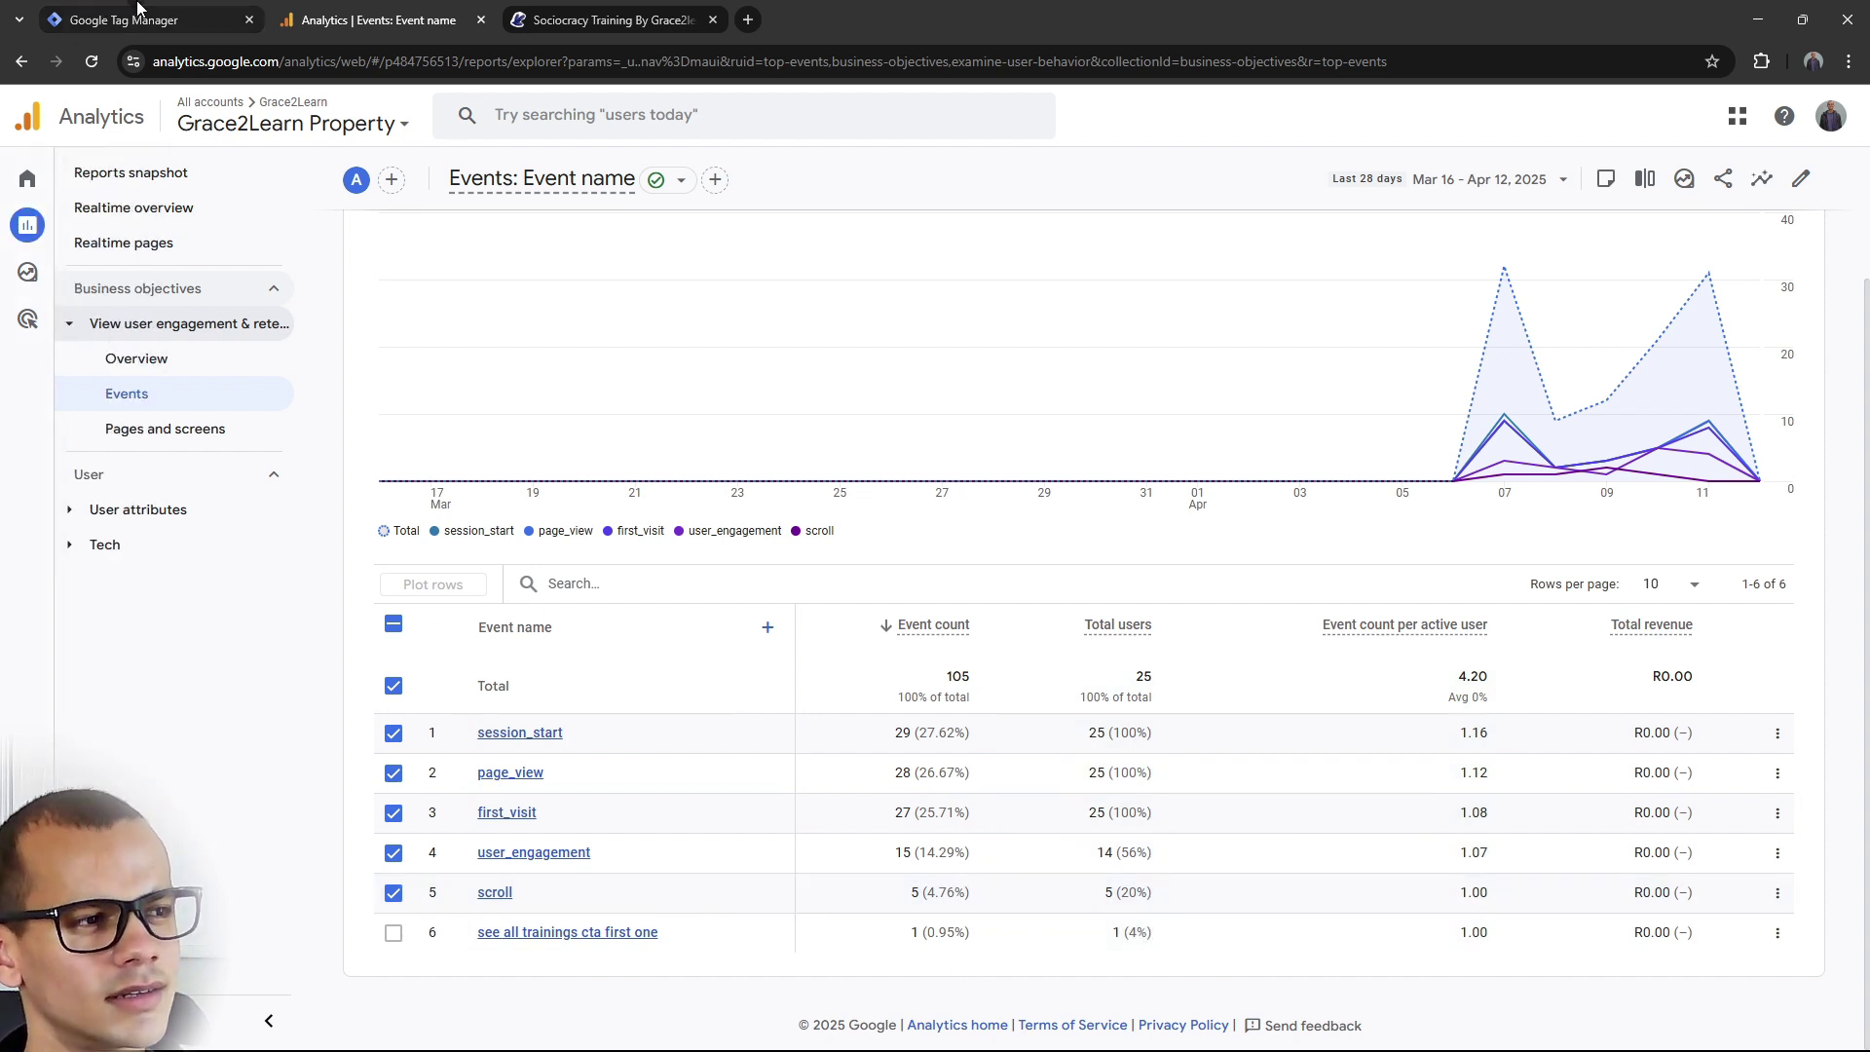
{"action": "left_click", "coordinate": [137, 12]}
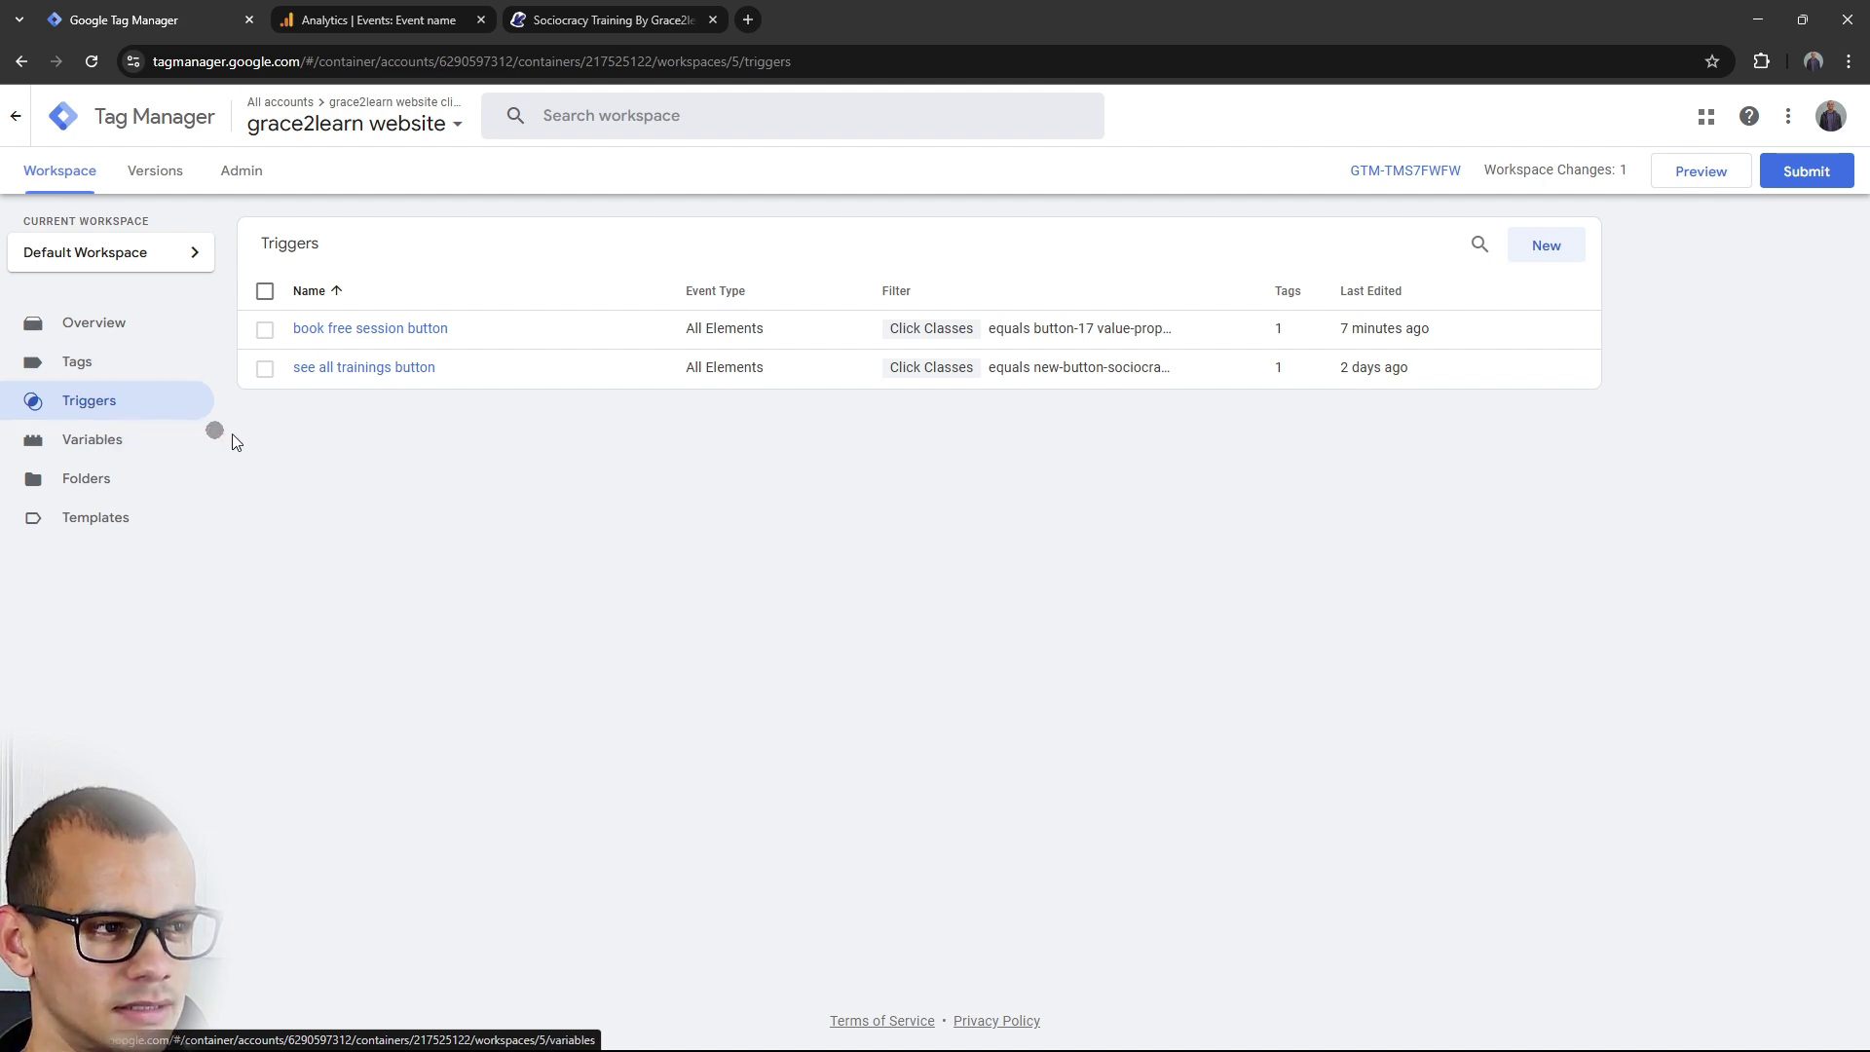
{"action": "right_click", "coordinate": [294, 429]}
{"action": "left_click", "coordinate": [265, 448]}
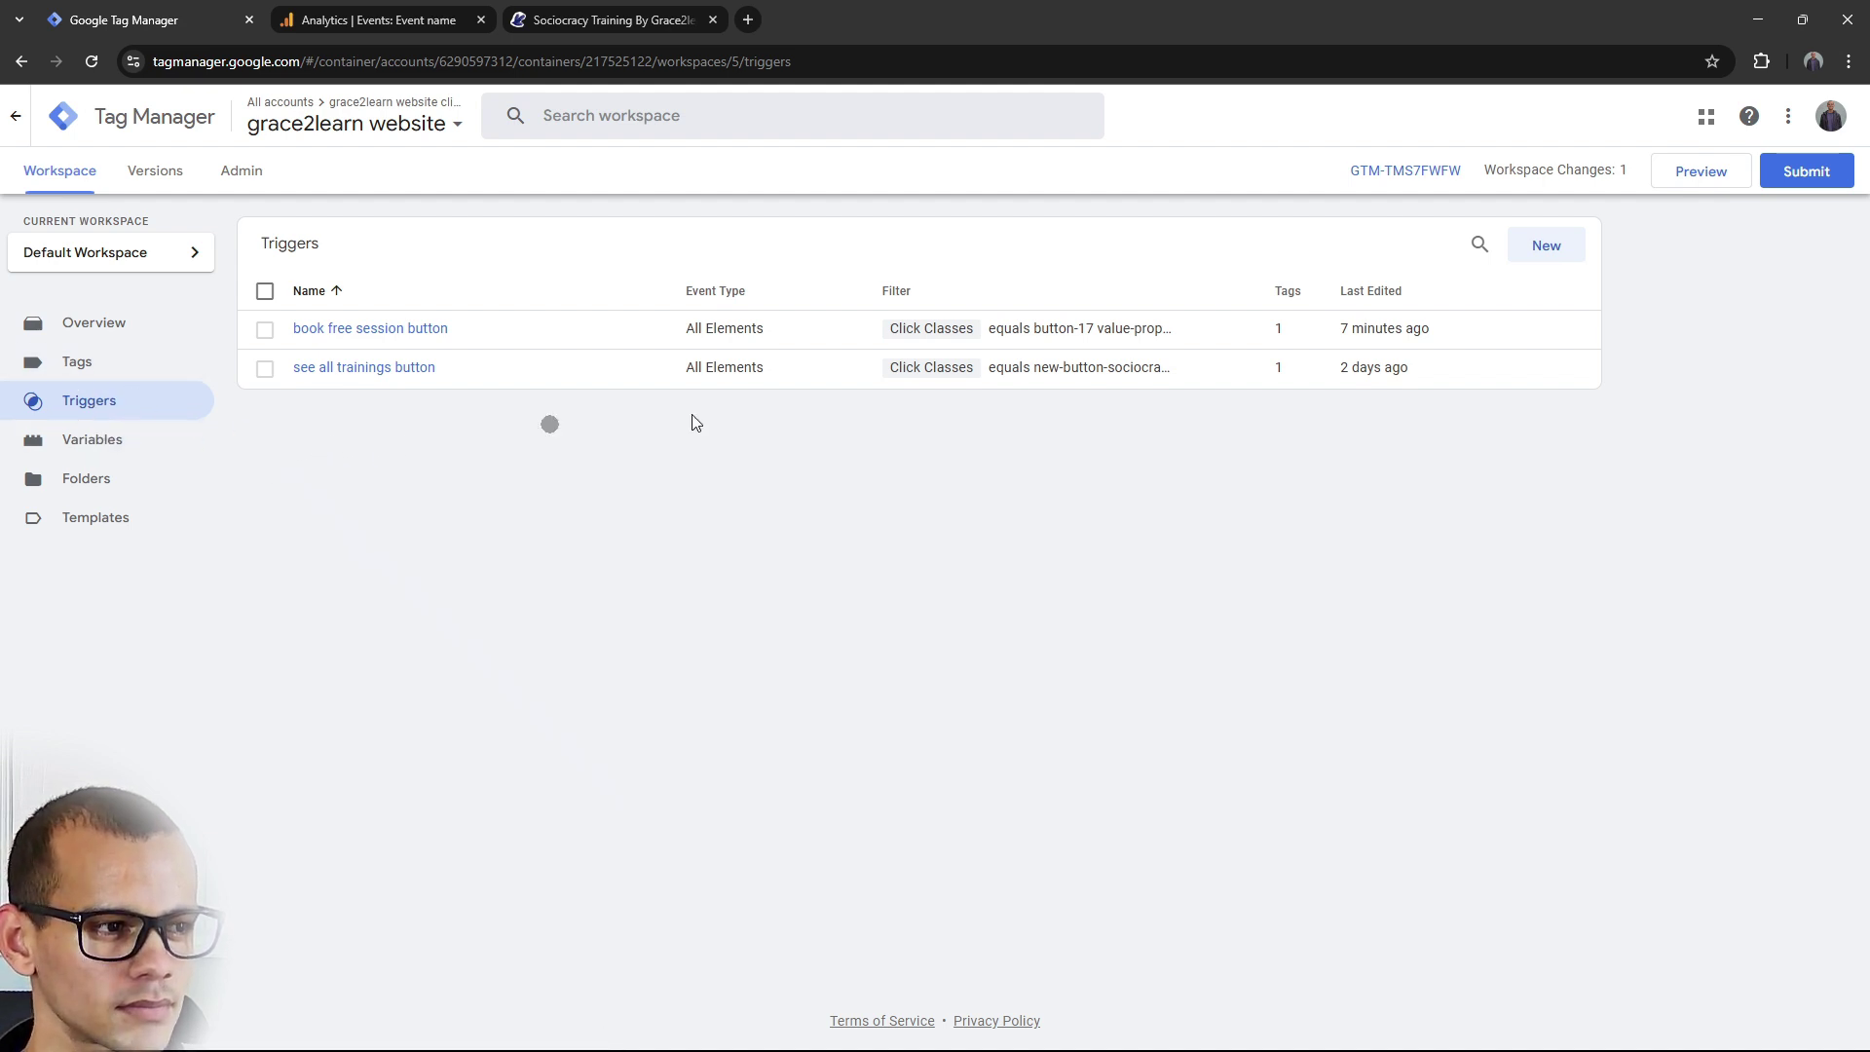
Start a new Tag Manager trigger and name it "all elements".
{"action": "left_click", "coordinate": [1565, 253]}
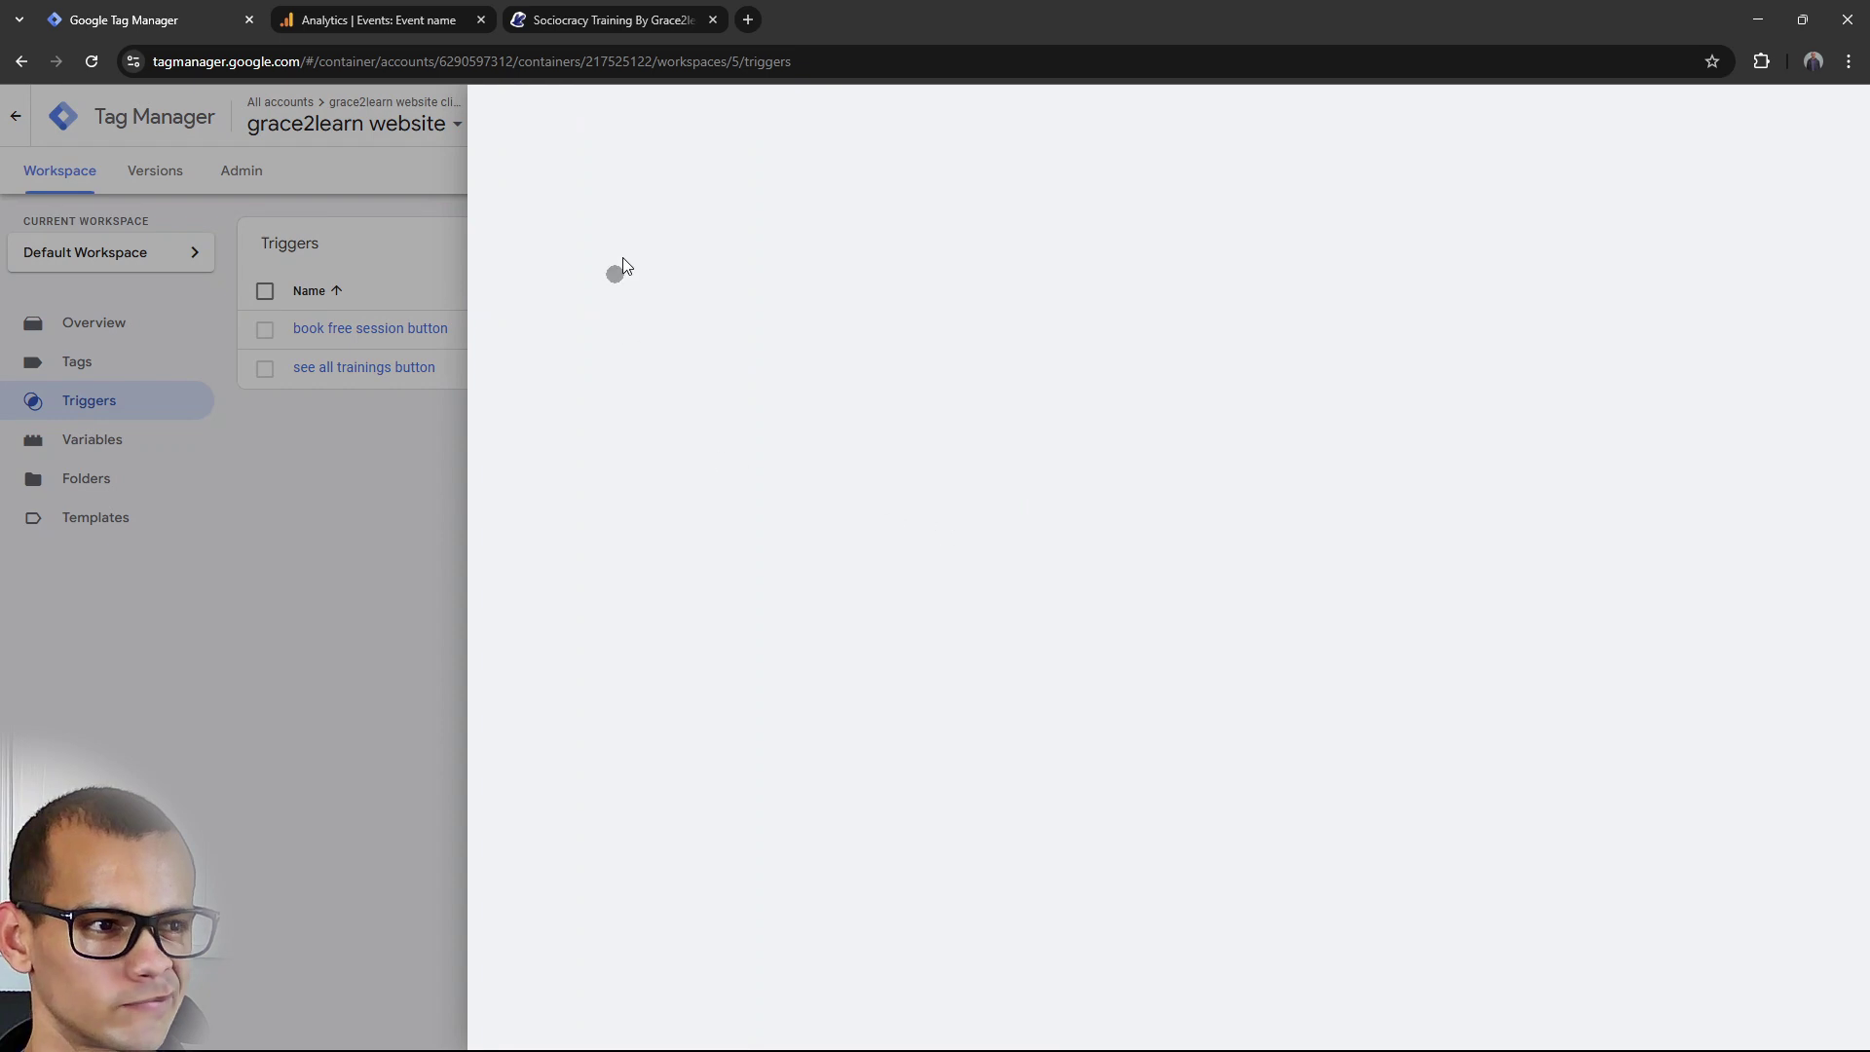
{"action": "left_click_drag", "start_coordinate": [672, 117], "coordinate": [388, 166]}
{"action": "type", "text": "all eve"}
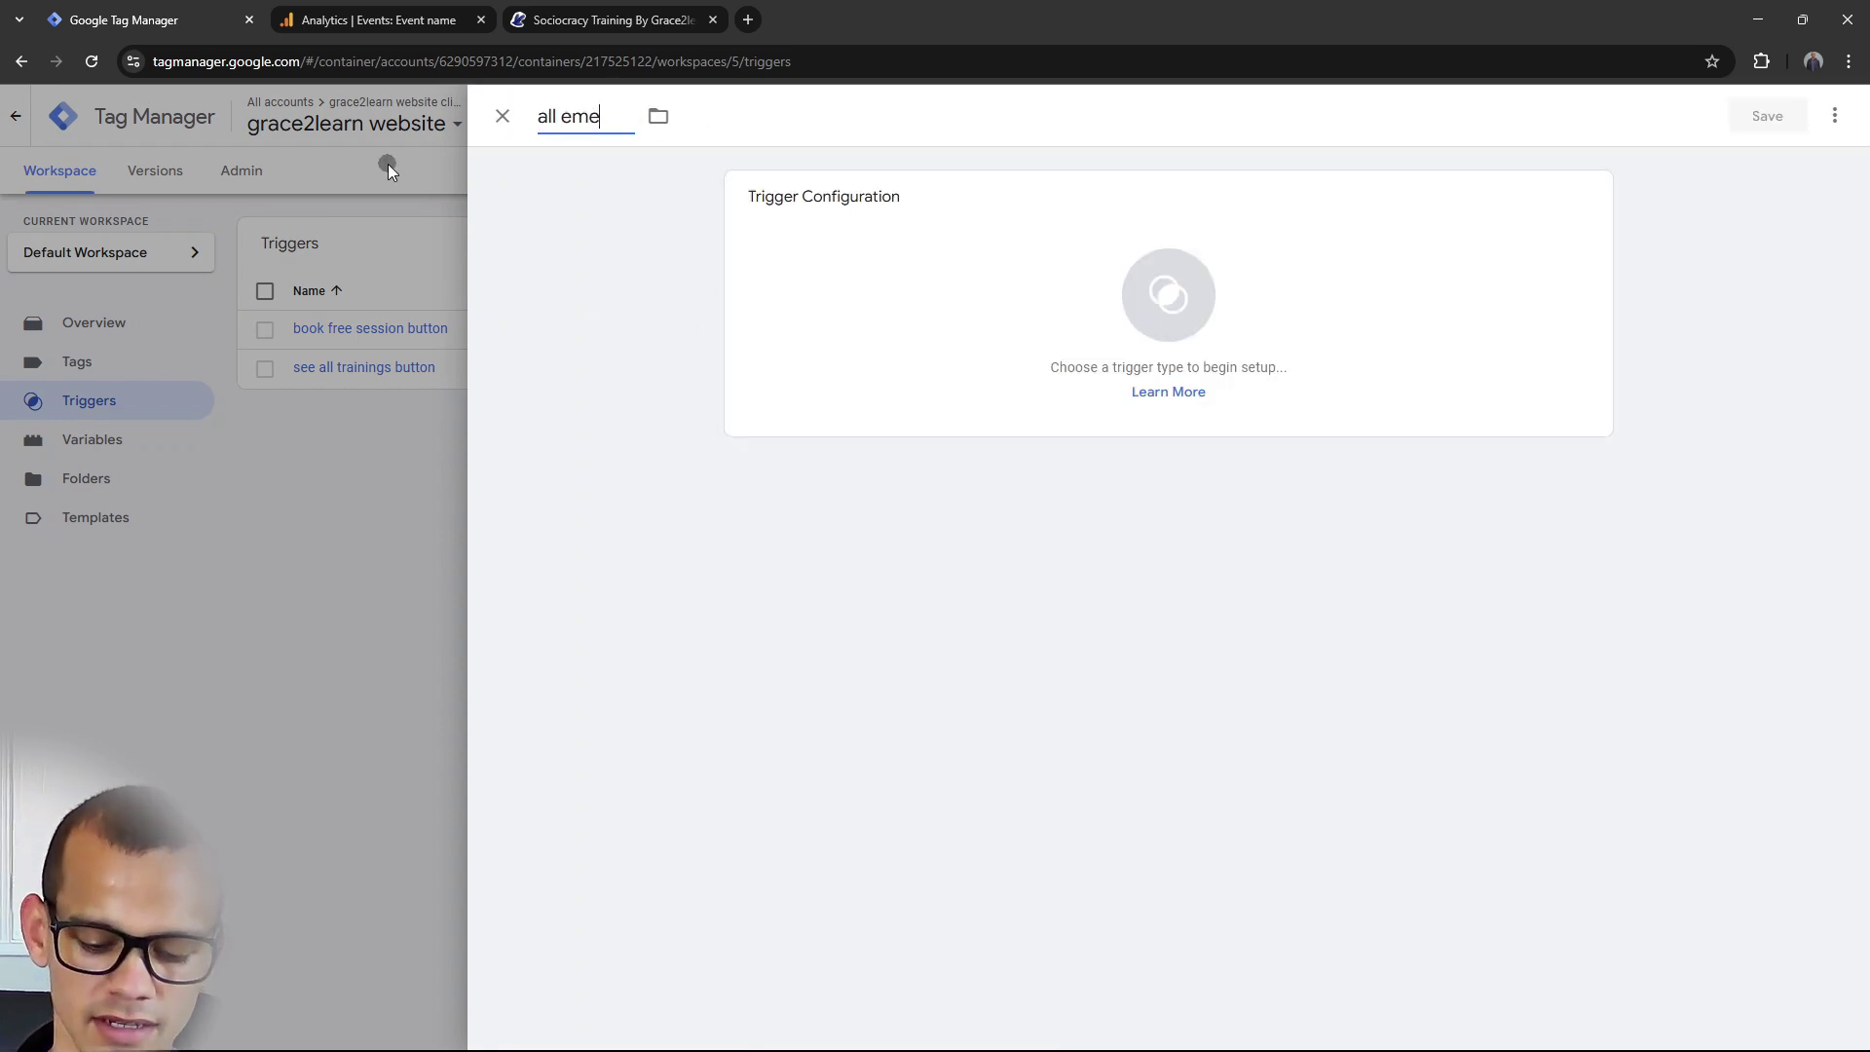
{"action": "key", "text": "BackSpace"}
{"action": "key", "text": "BackSpace"}
{"action": "type", "text": "leme"}
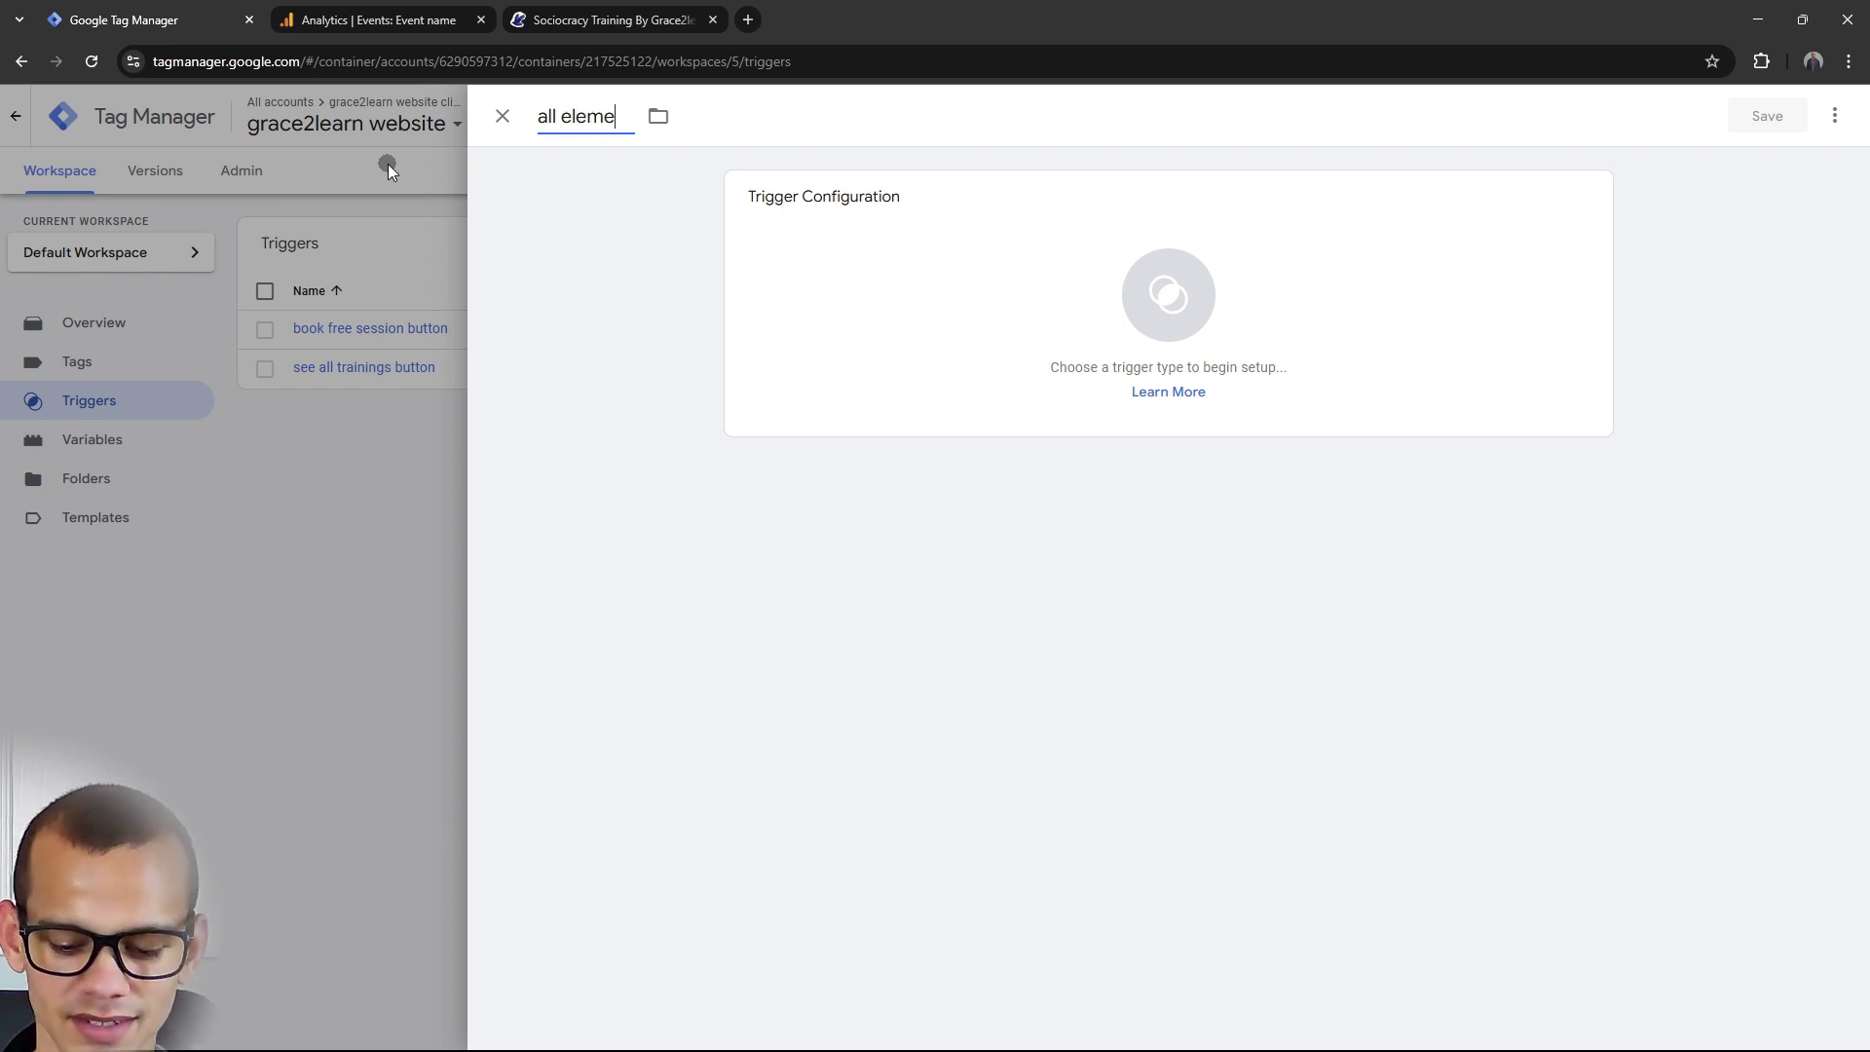
{"action": "type", "text": "nts"}
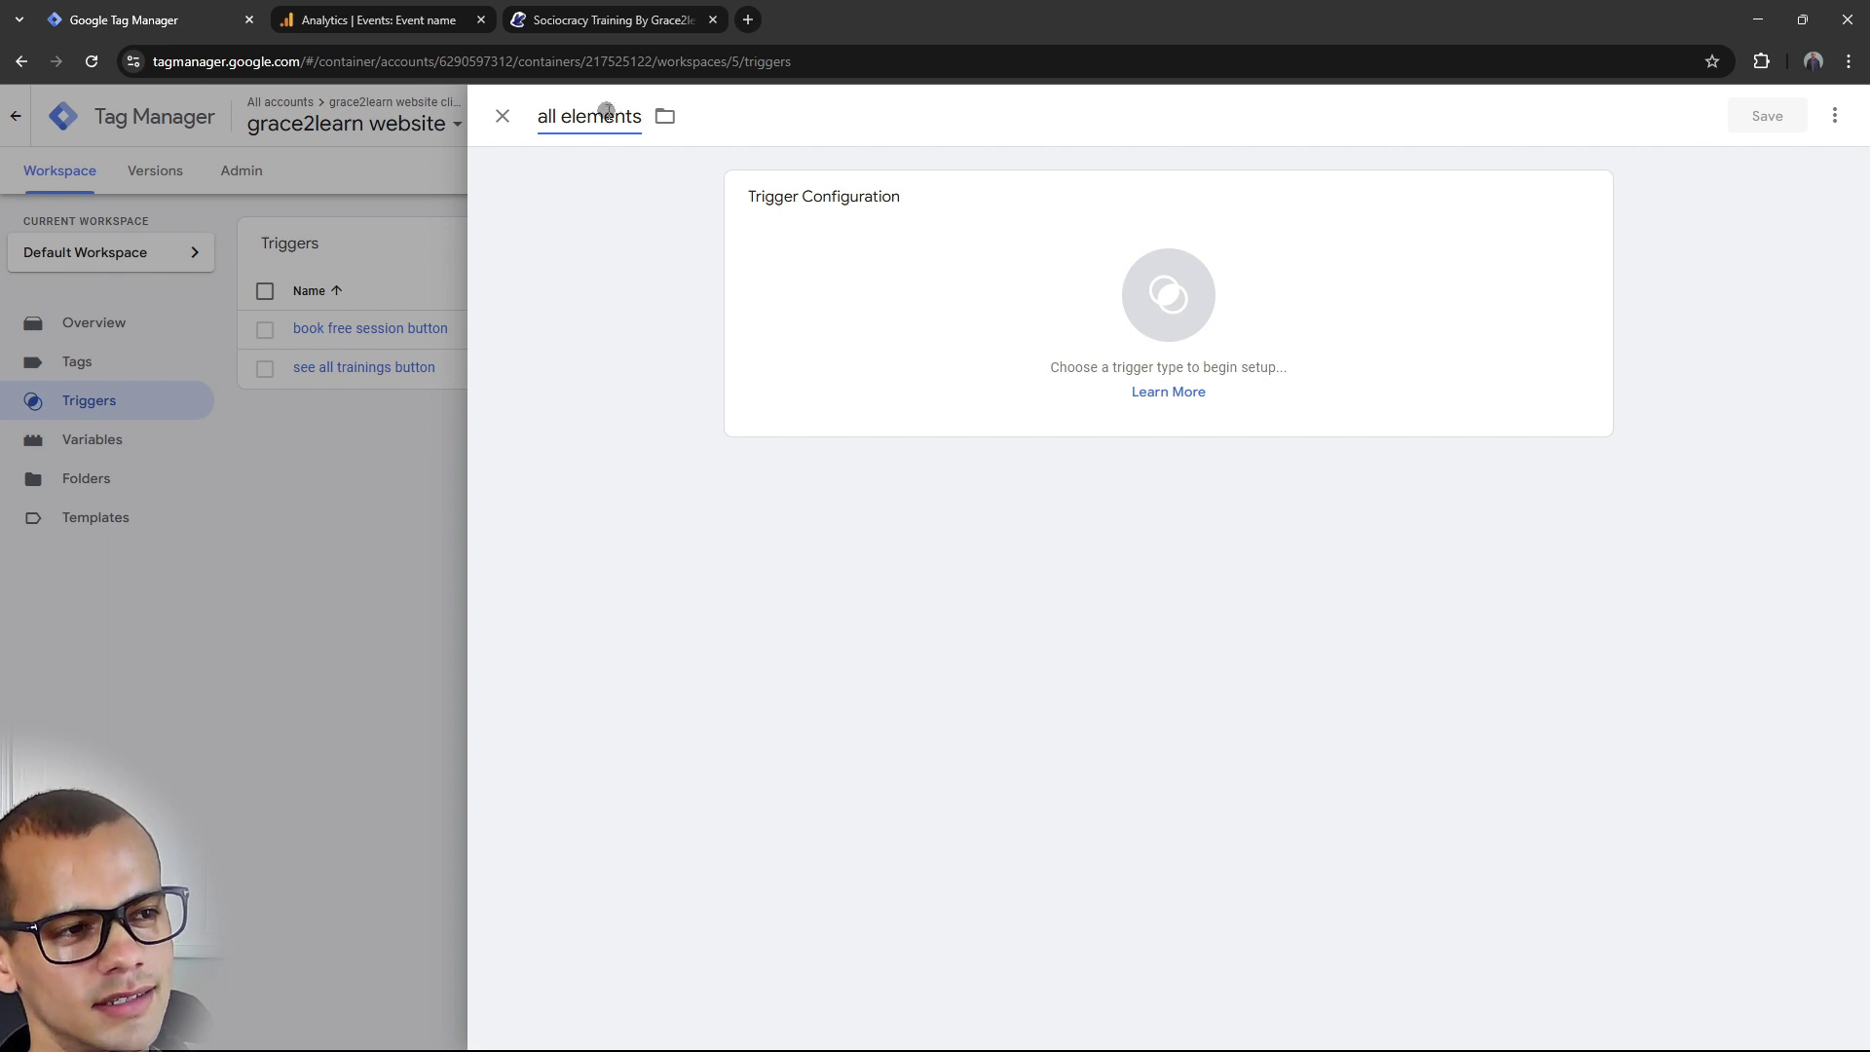
Set the trigger type to Click - All Elements, firing on All Clicks, and save the trigger.
{"action": "left_click", "coordinate": [1255, 301]}
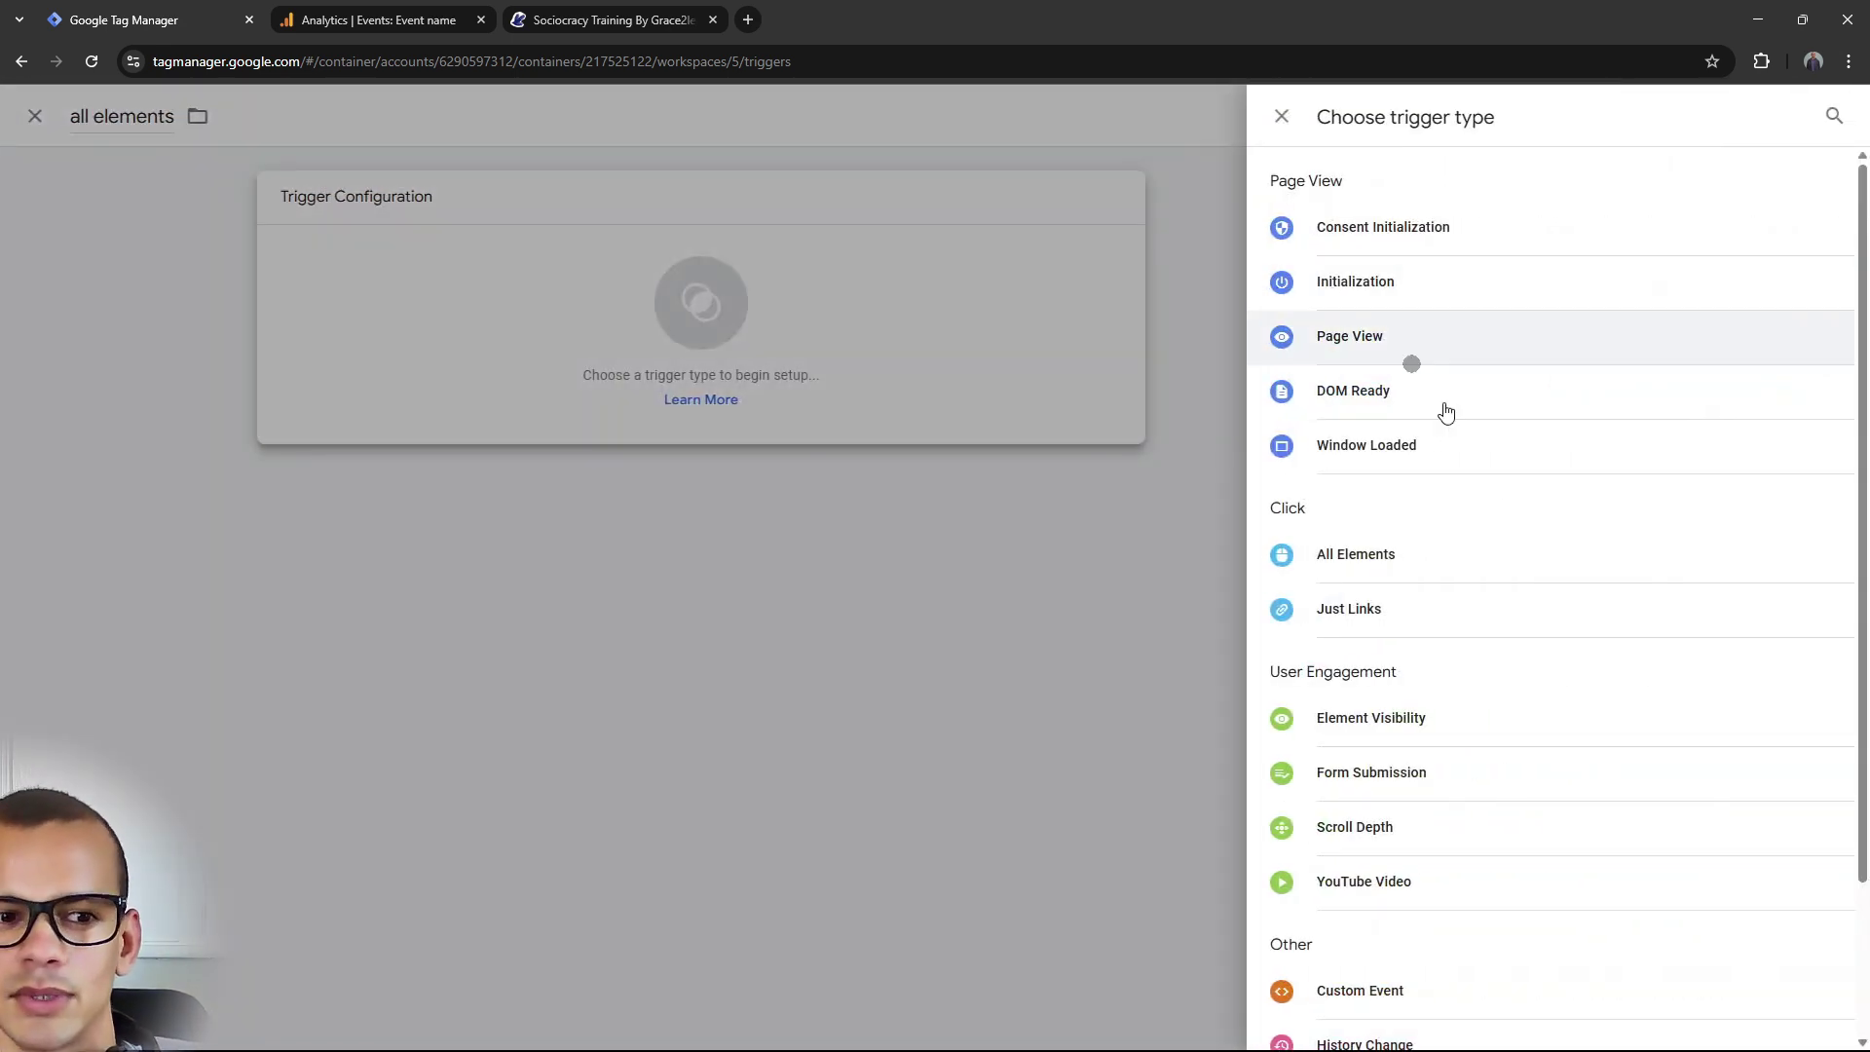
{"action": "left_click", "coordinate": [1368, 560]}
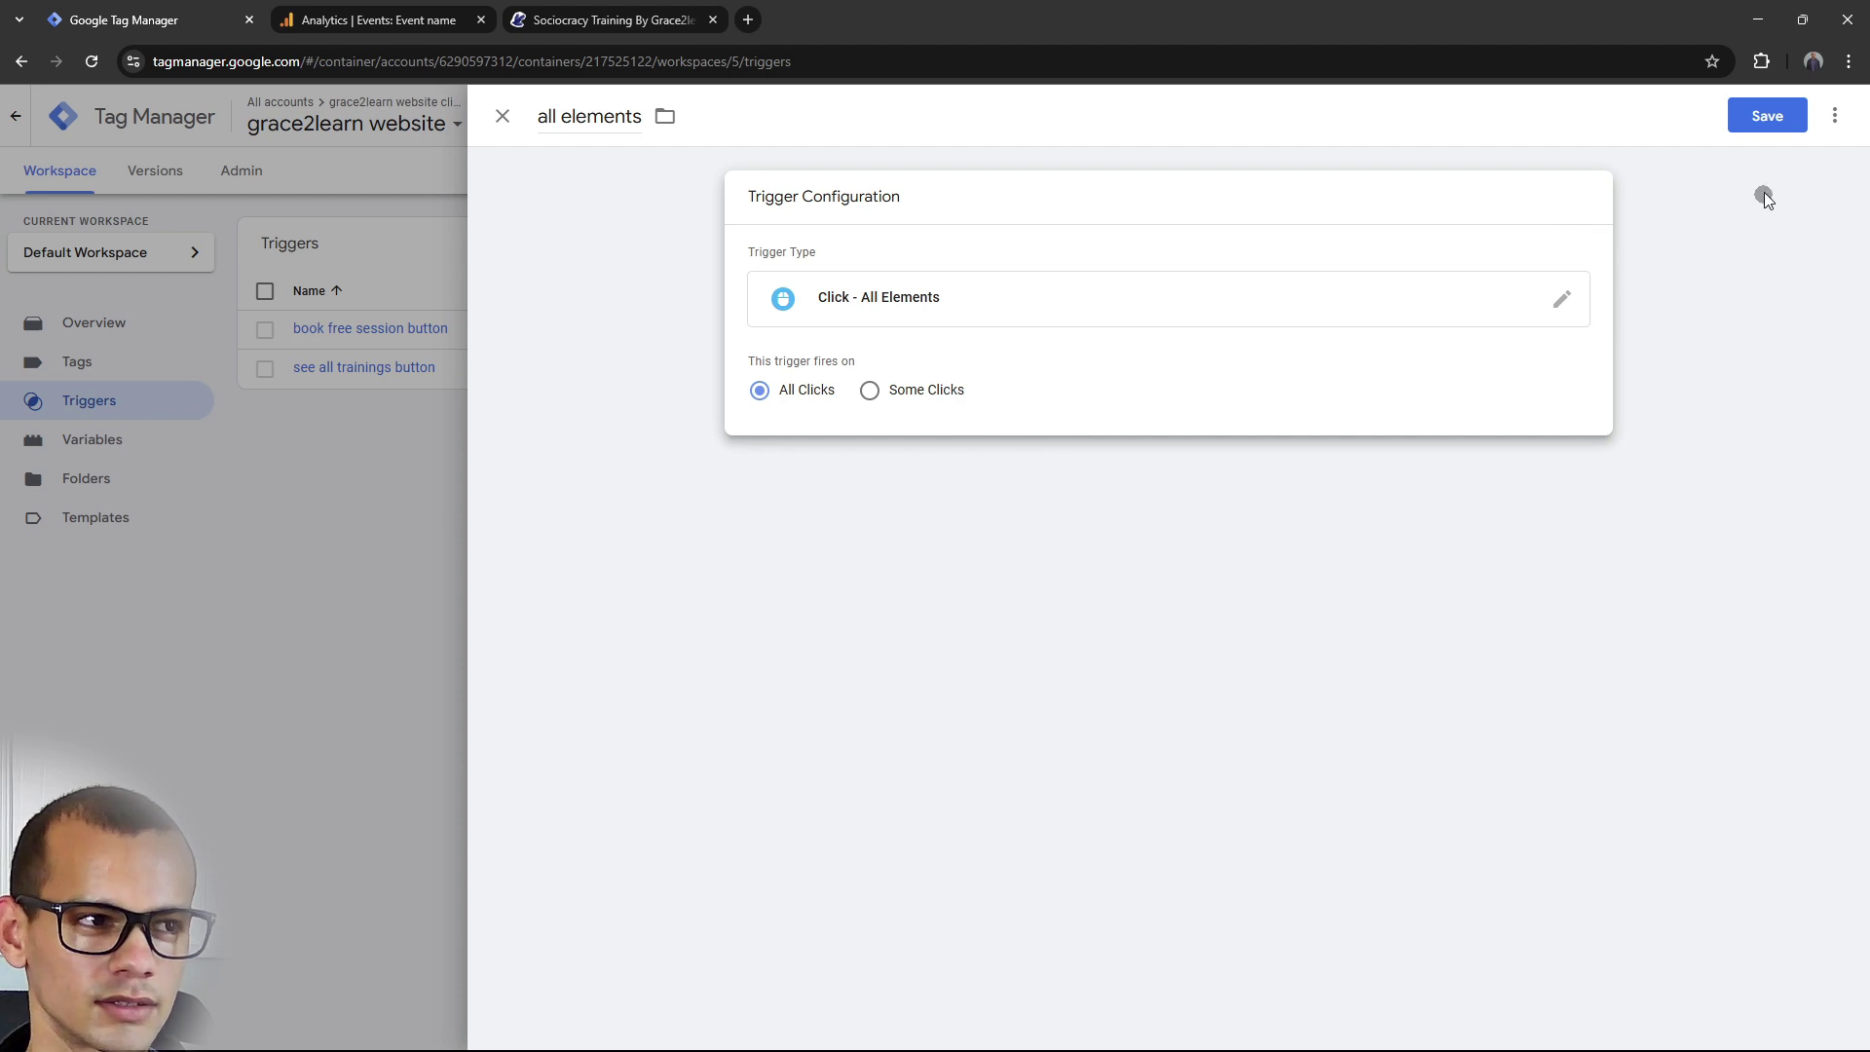
{"action": "left_click", "coordinate": [1769, 117]}
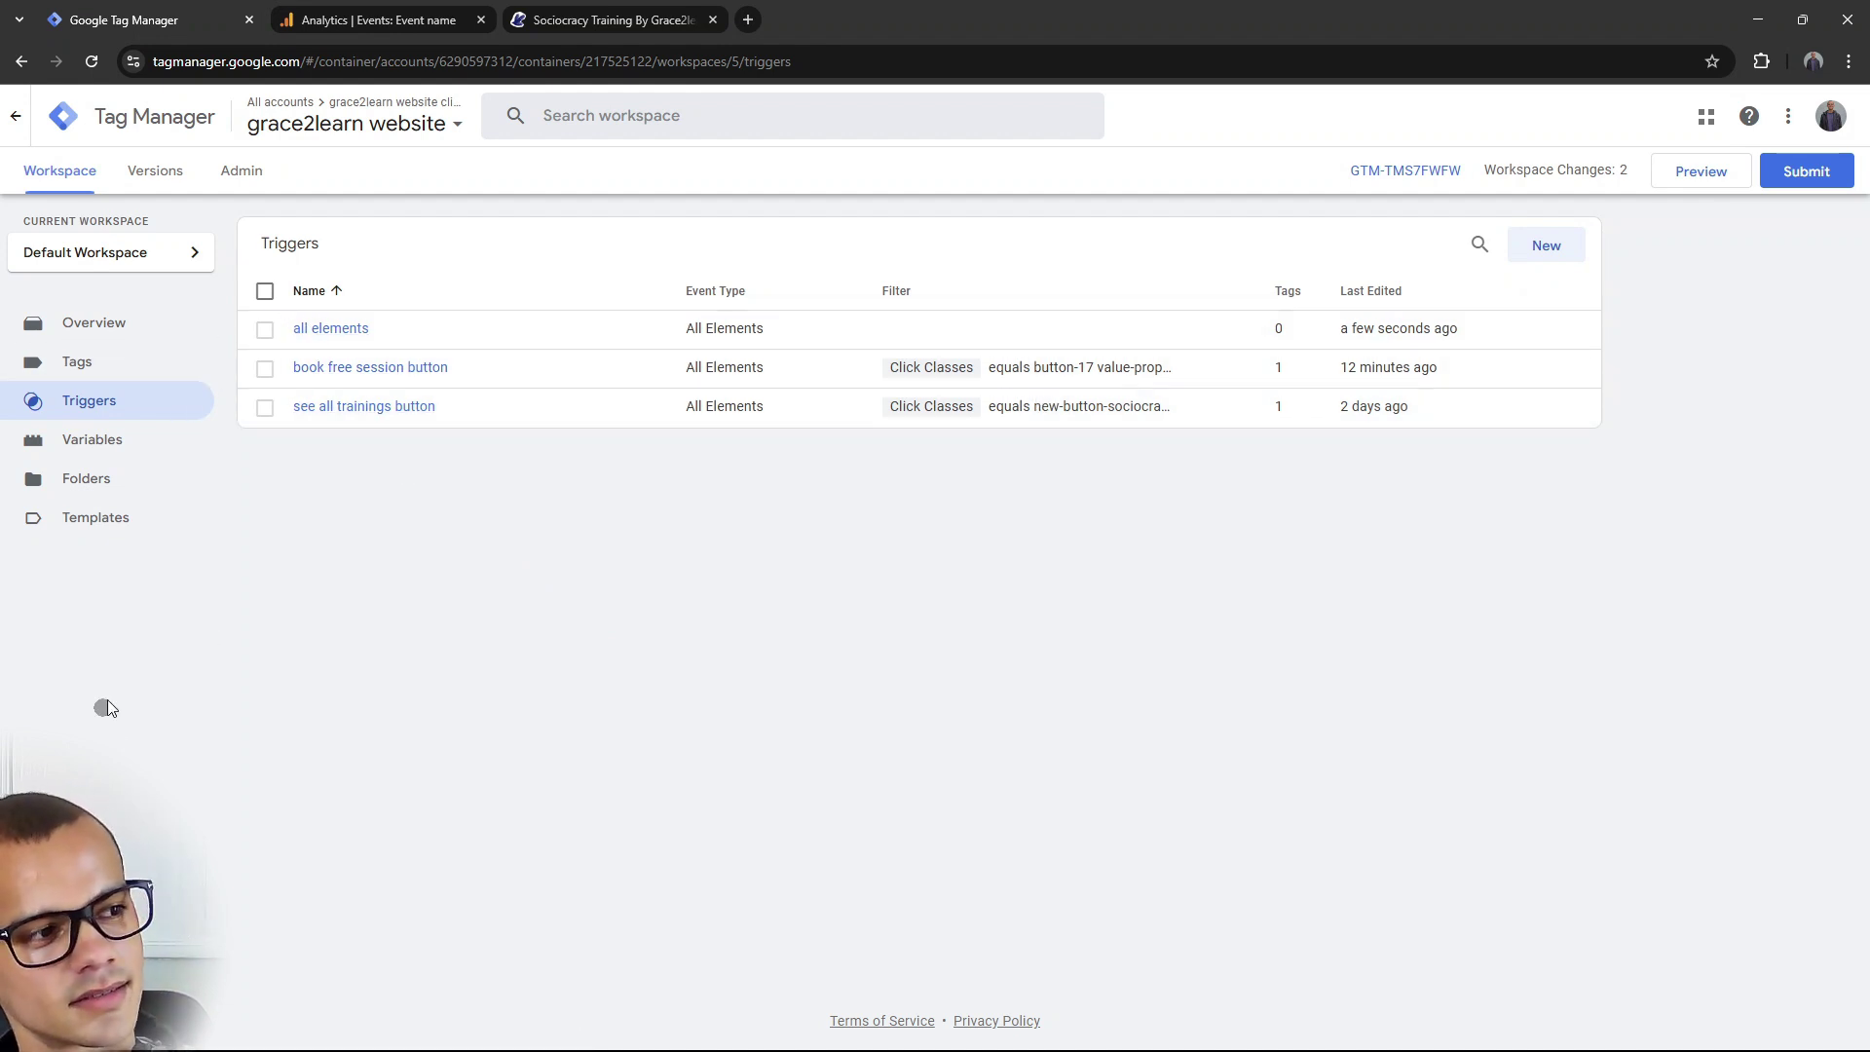
Enable the built-in variables Click Element, Click ID, Click Target, Click URL and Click Text.
{"action": "left_click", "coordinate": [81, 456]}
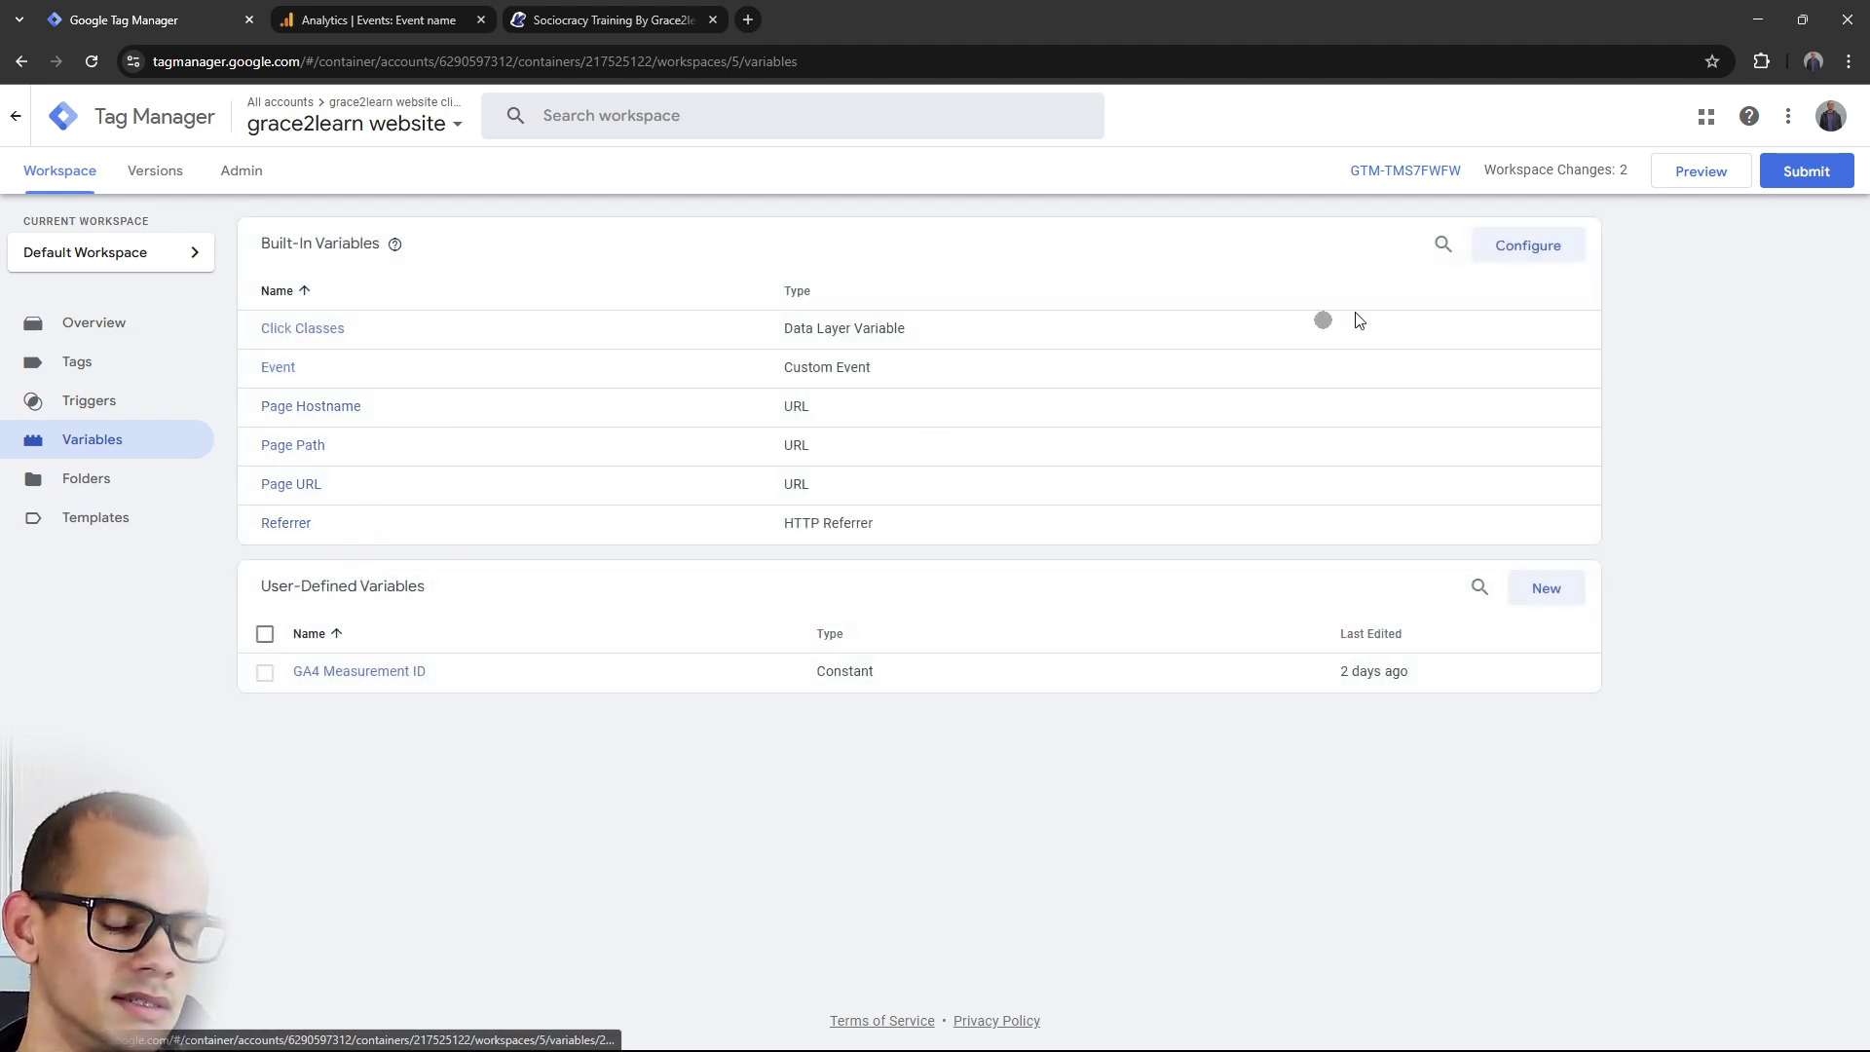
{"action": "left_click", "coordinate": [1527, 245]}
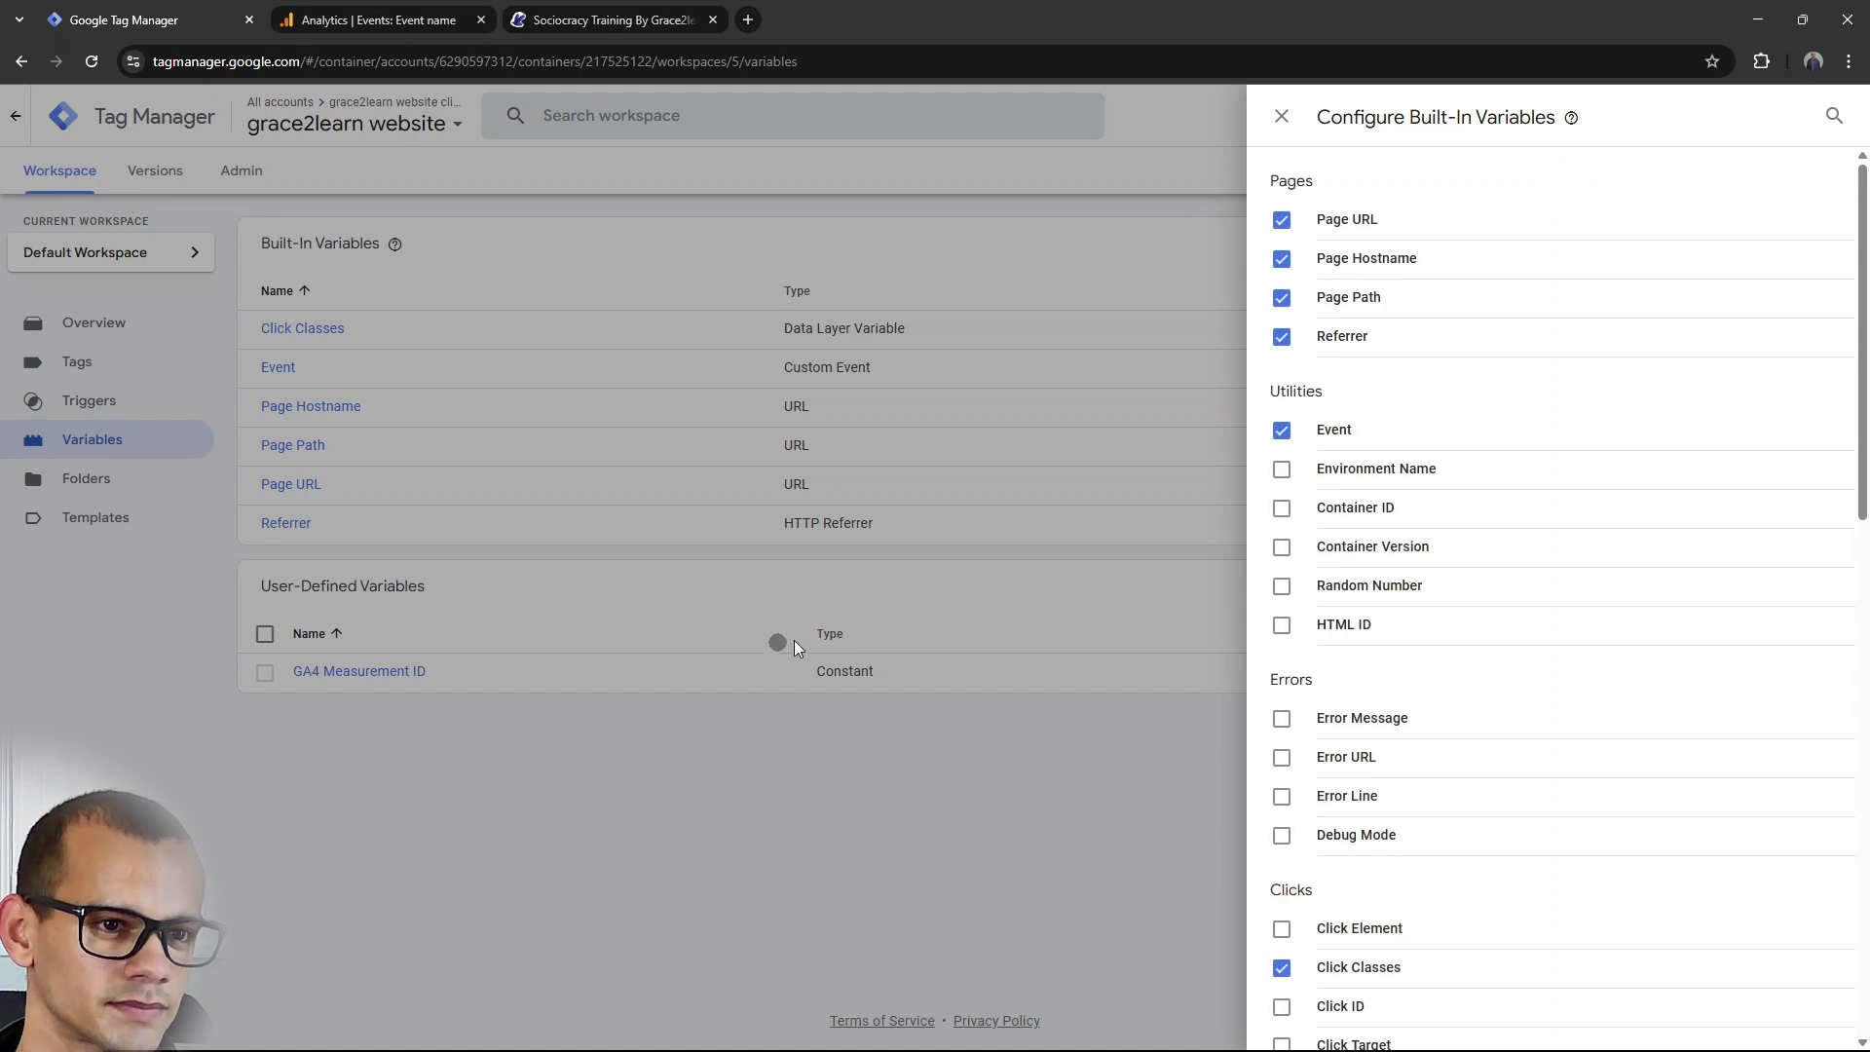
{"action": "scroll", "coordinate": [1408, 779], "scroll_direction": "down", "scroll_amount": 4}
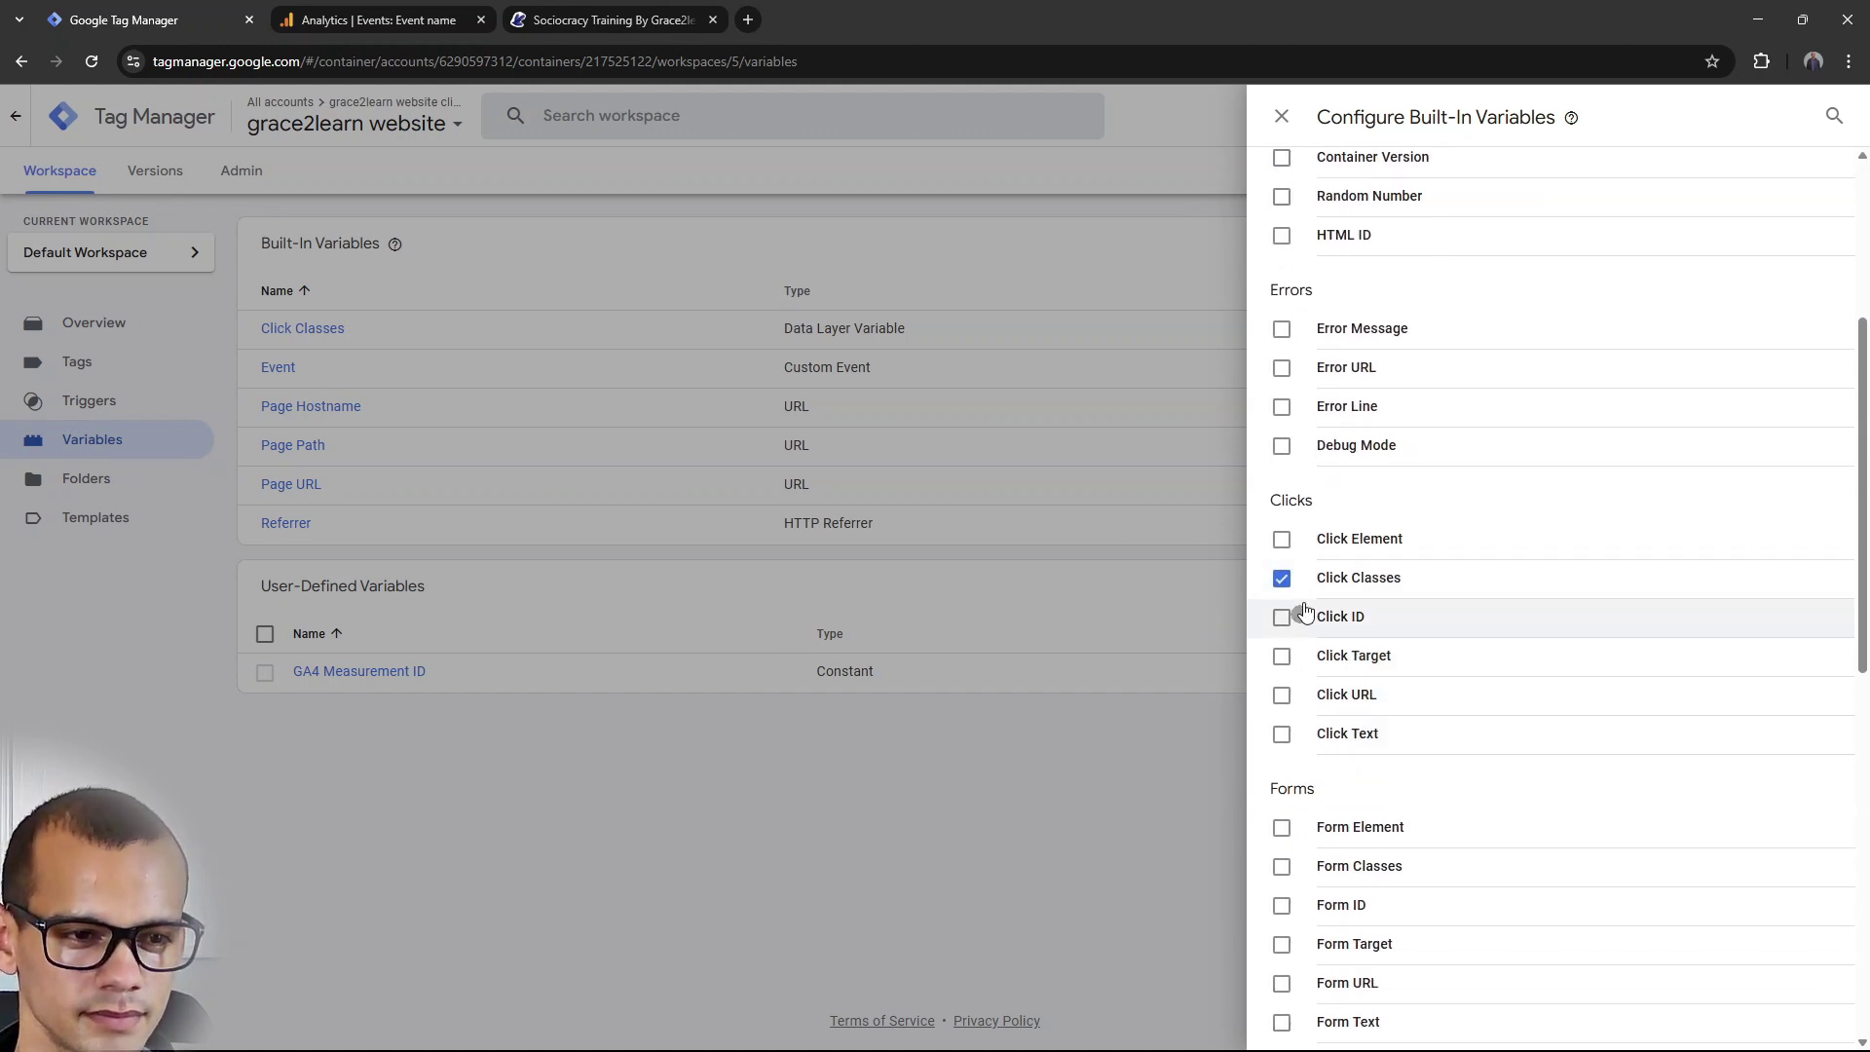
{"action": "left_click", "coordinate": [1283, 540]}
{"action": "left_click", "coordinate": [1280, 622]}
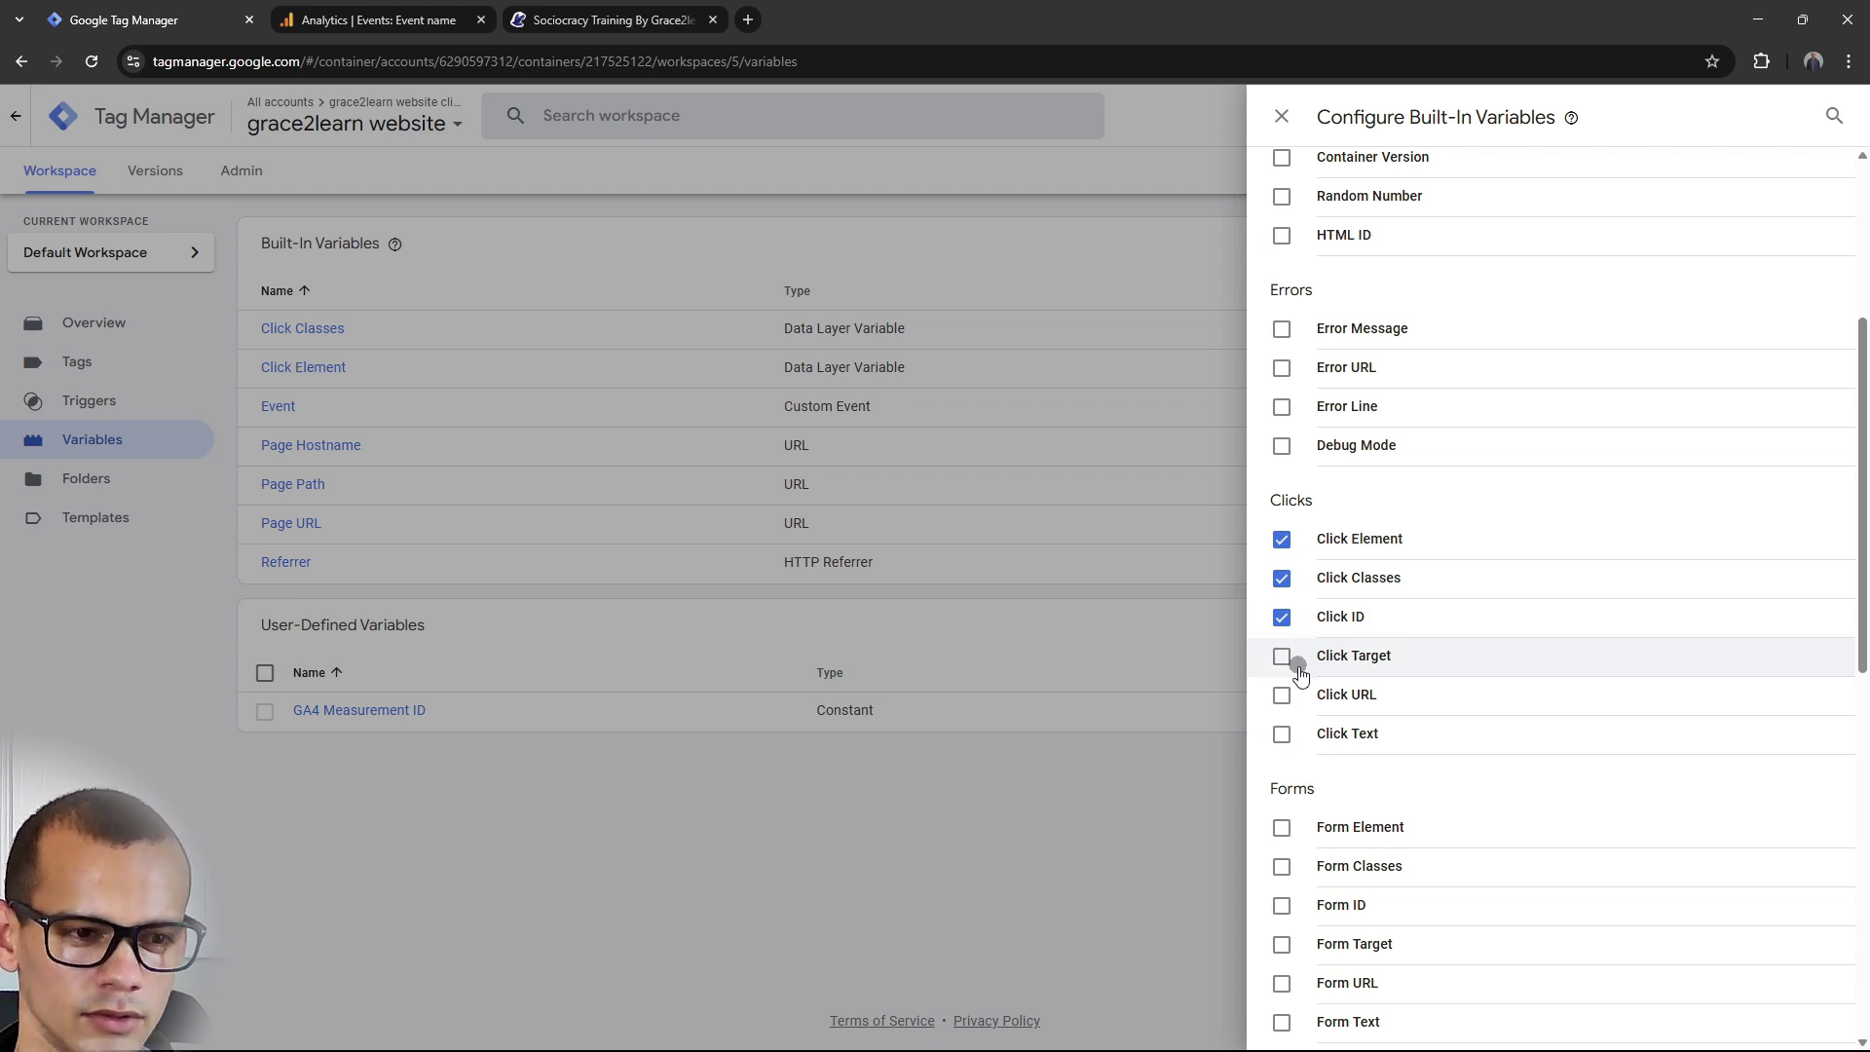
{"action": "left_click", "coordinate": [1286, 664]}
{"action": "left_click", "coordinate": [1282, 695]}
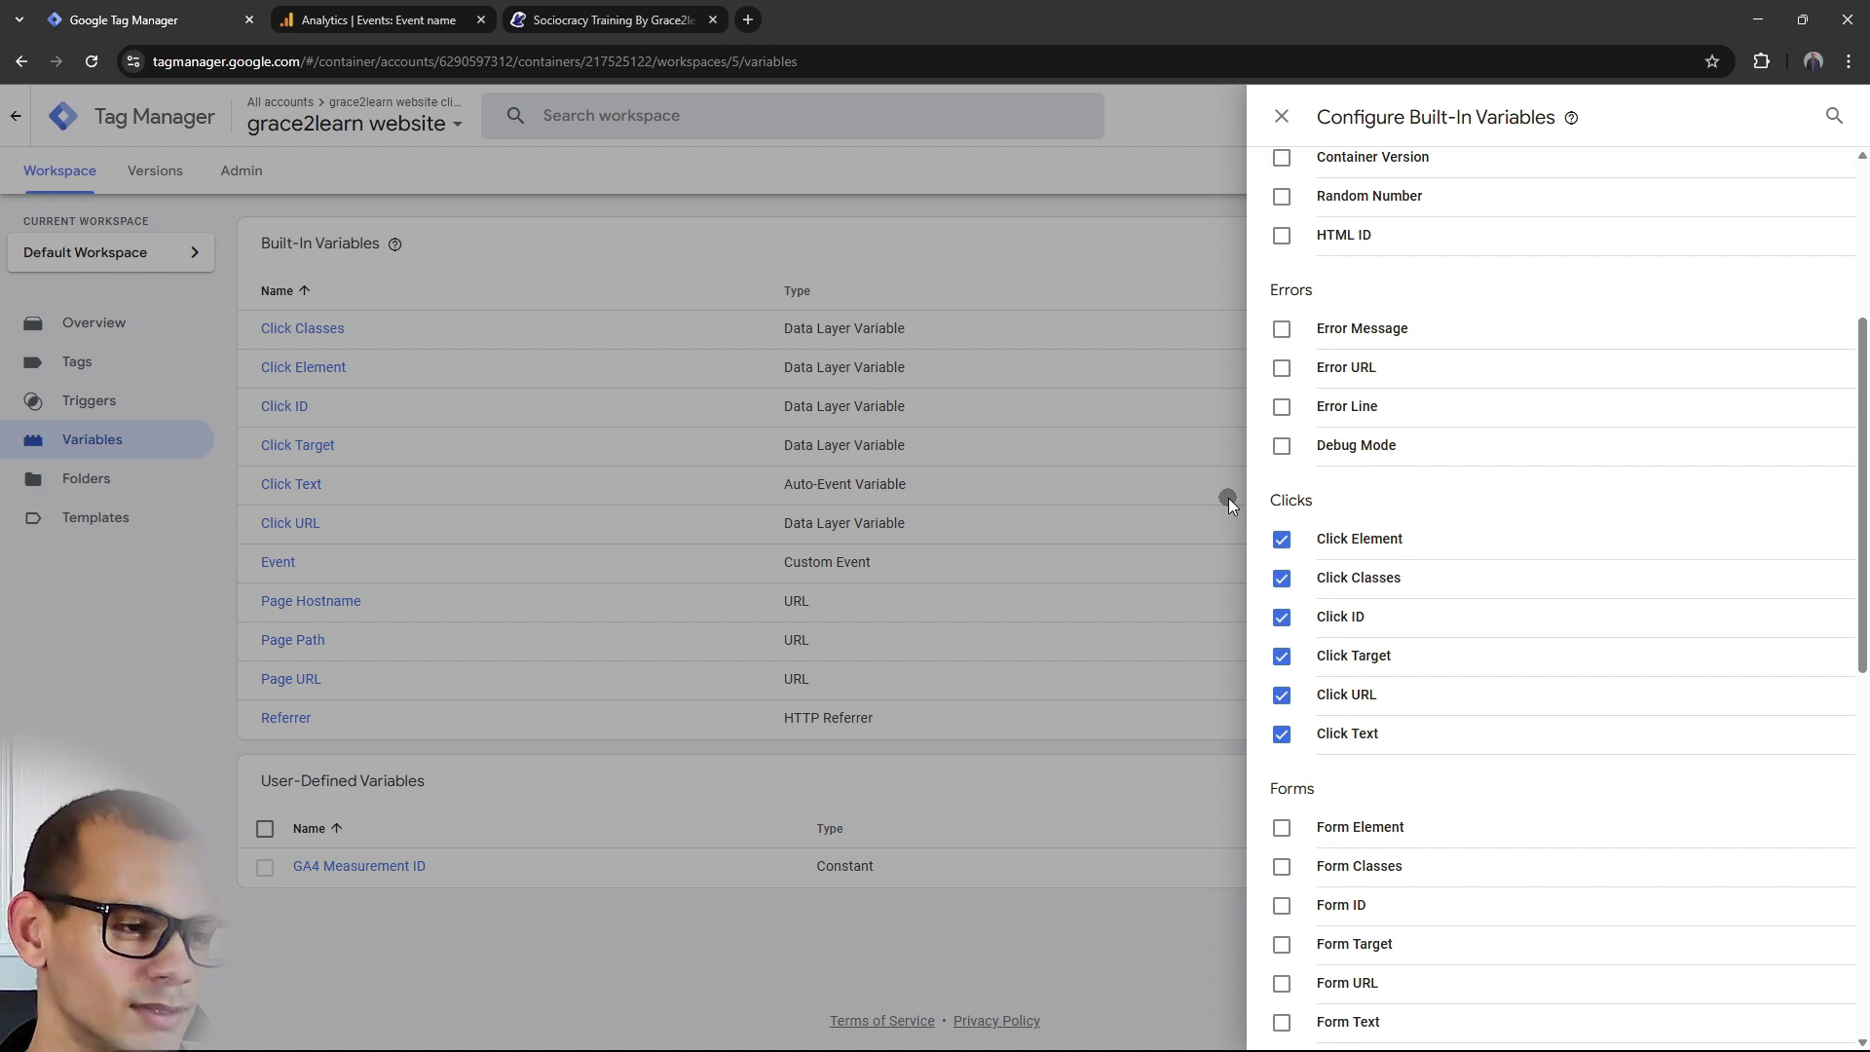
{"action": "left_click", "coordinate": [1286, 115]}
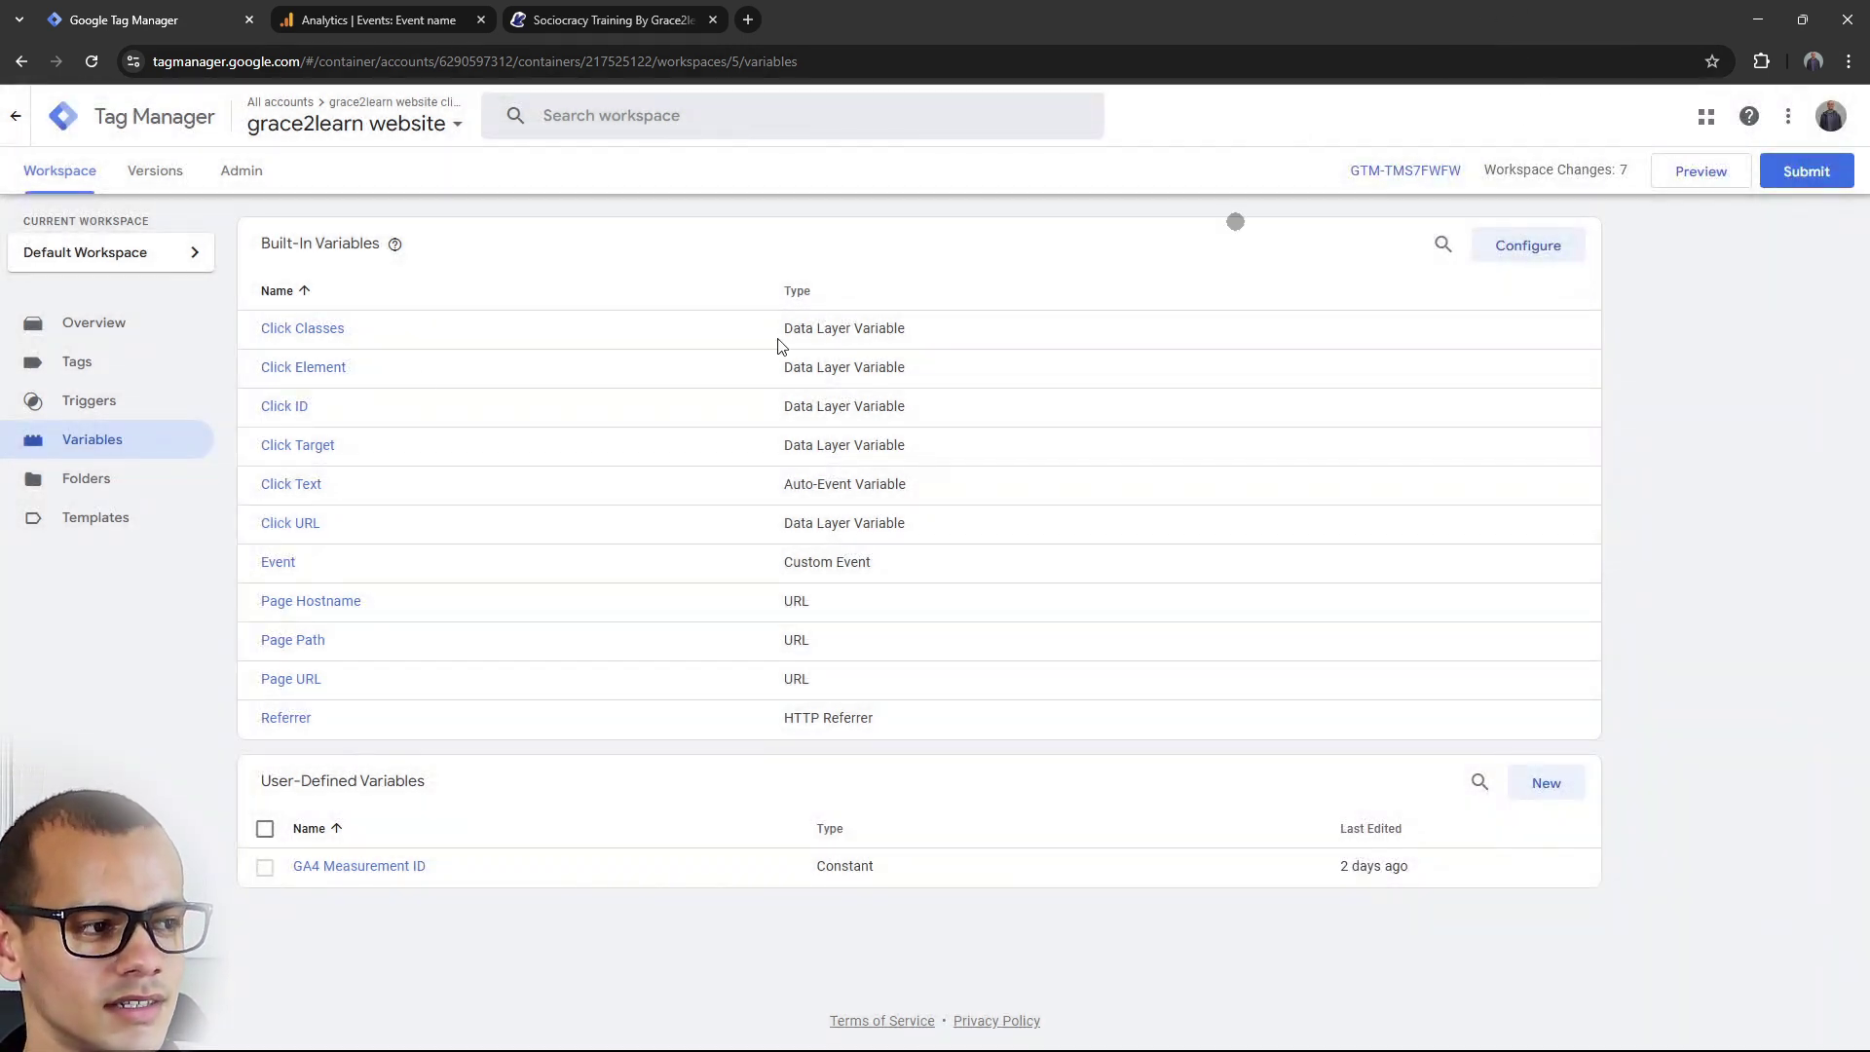
{"action": "left_click", "coordinate": [318, 448]}
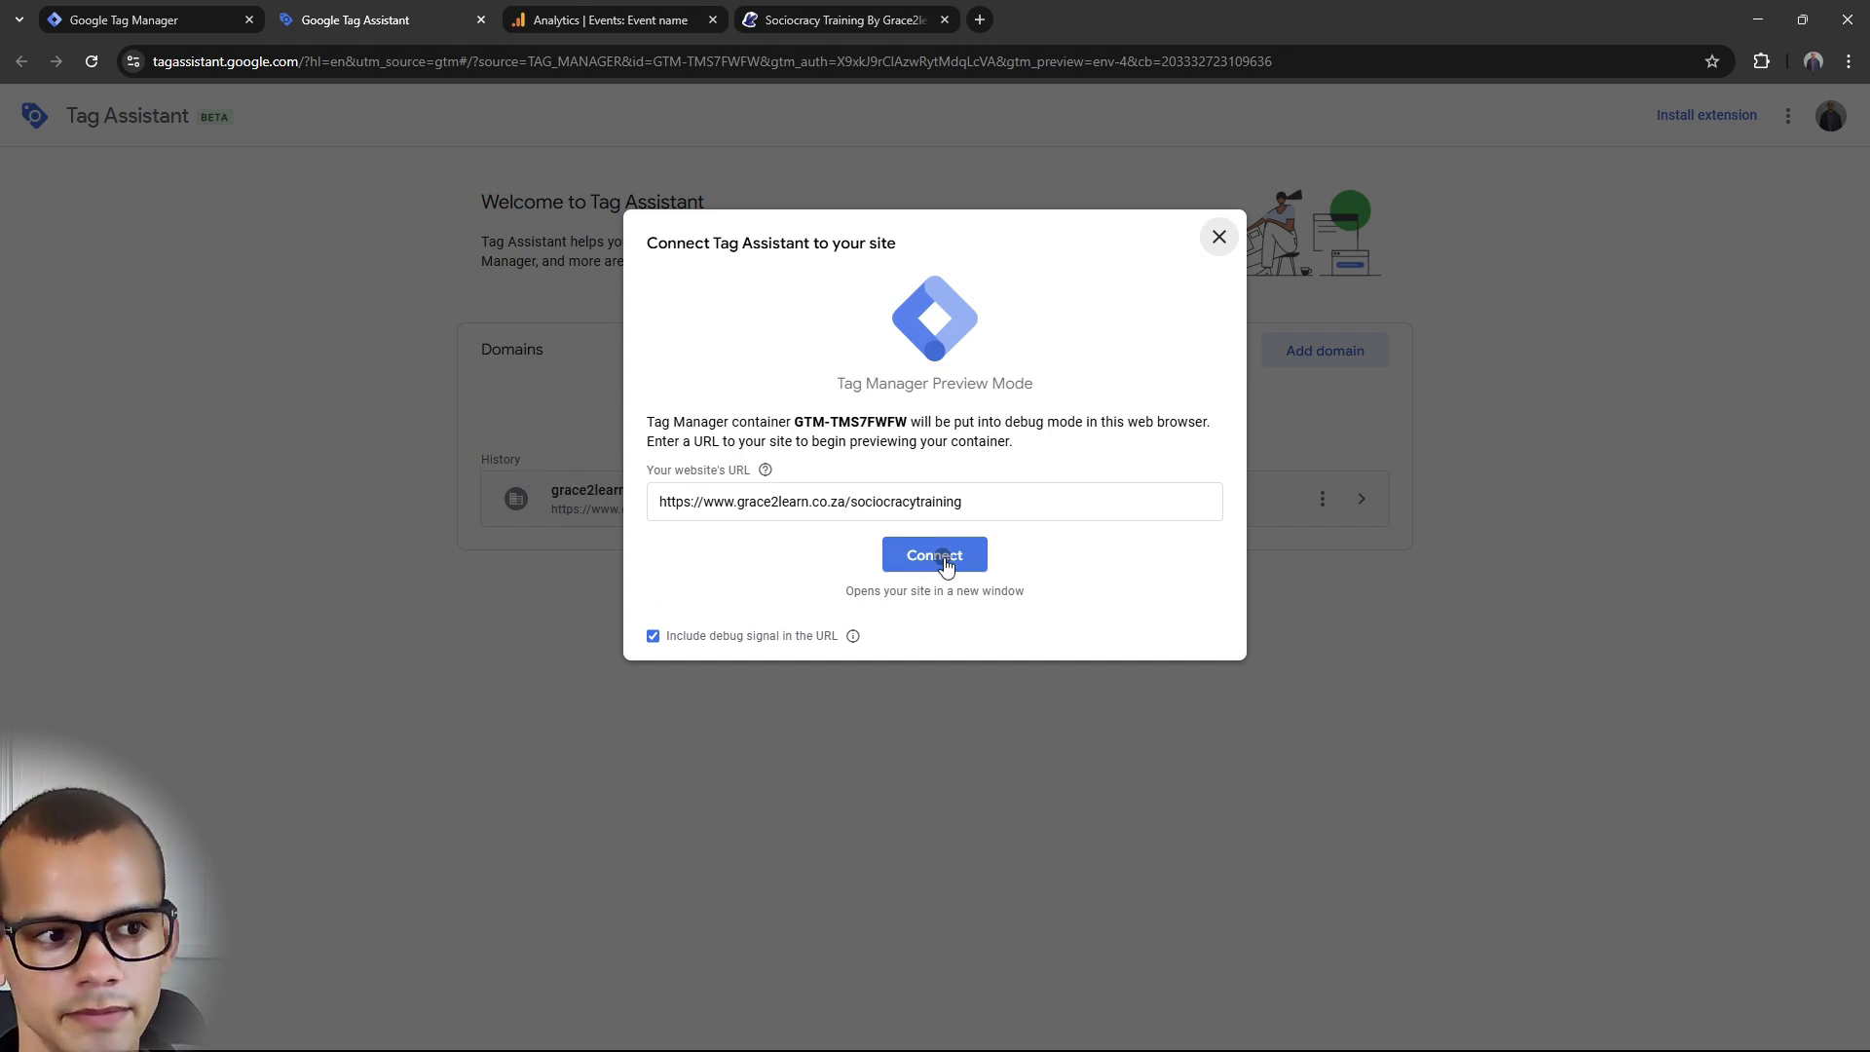
{"action": "left_click_drag", "start_coordinate": [1003, 518], "coordinate": [649, 526]}
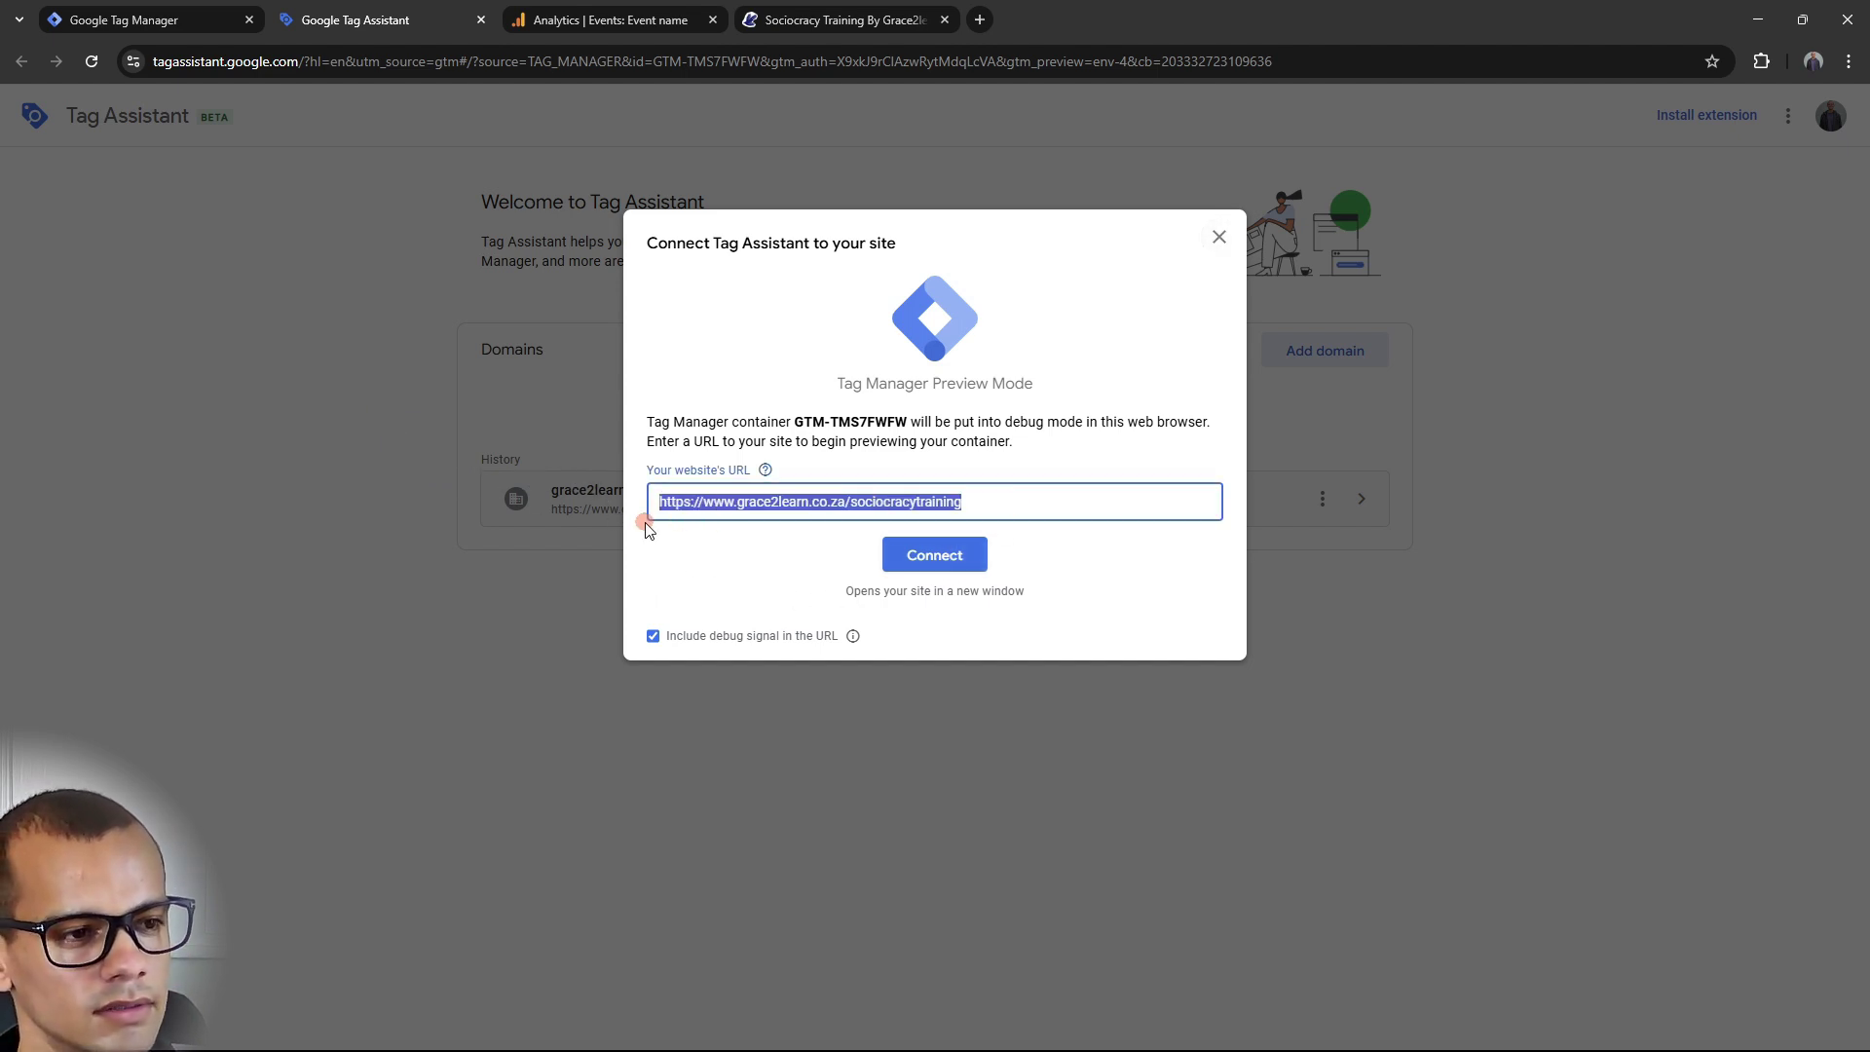
{"action": "left_click", "coordinate": [737, 499]}
{"action": "left_click", "coordinate": [930, 553]}
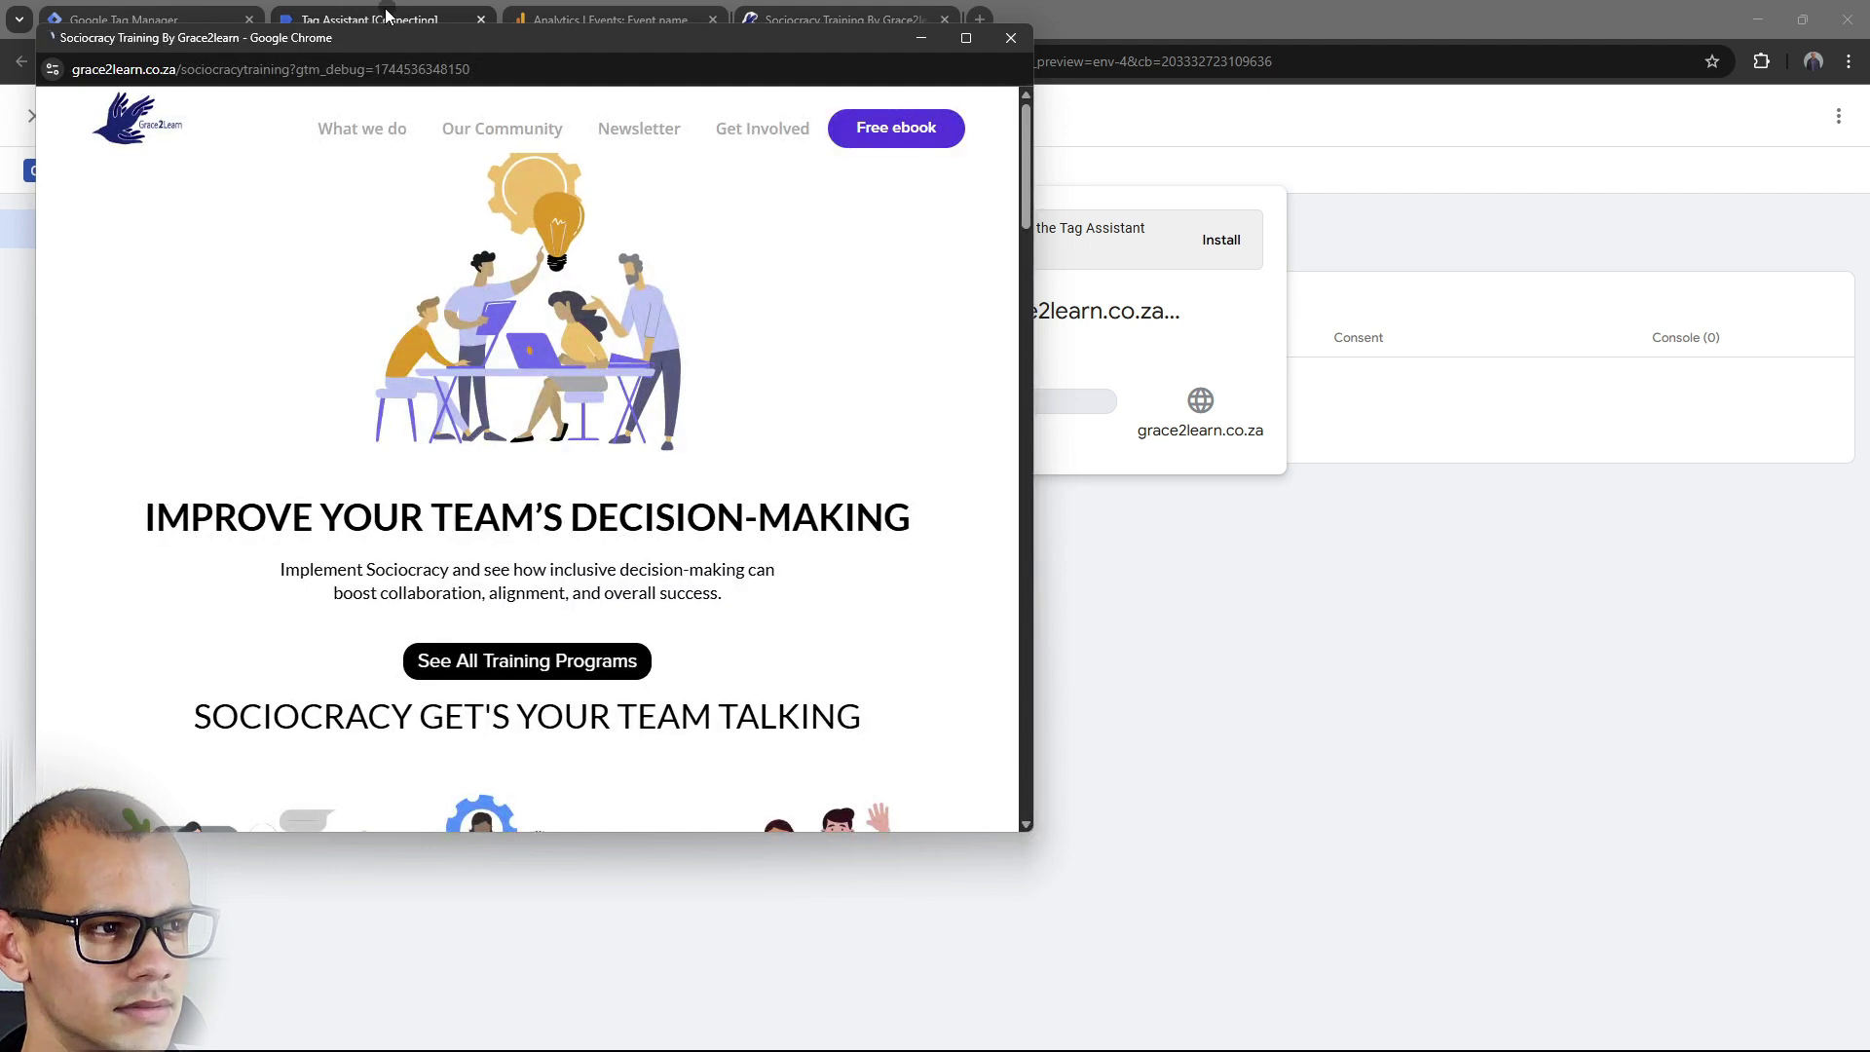
Move the preview window clear of the Tag Assistant event list and generate test click events on blank areas of the page.
{"action": "left_click_drag", "start_coordinate": [401, 39], "coordinate": [956, 186]}
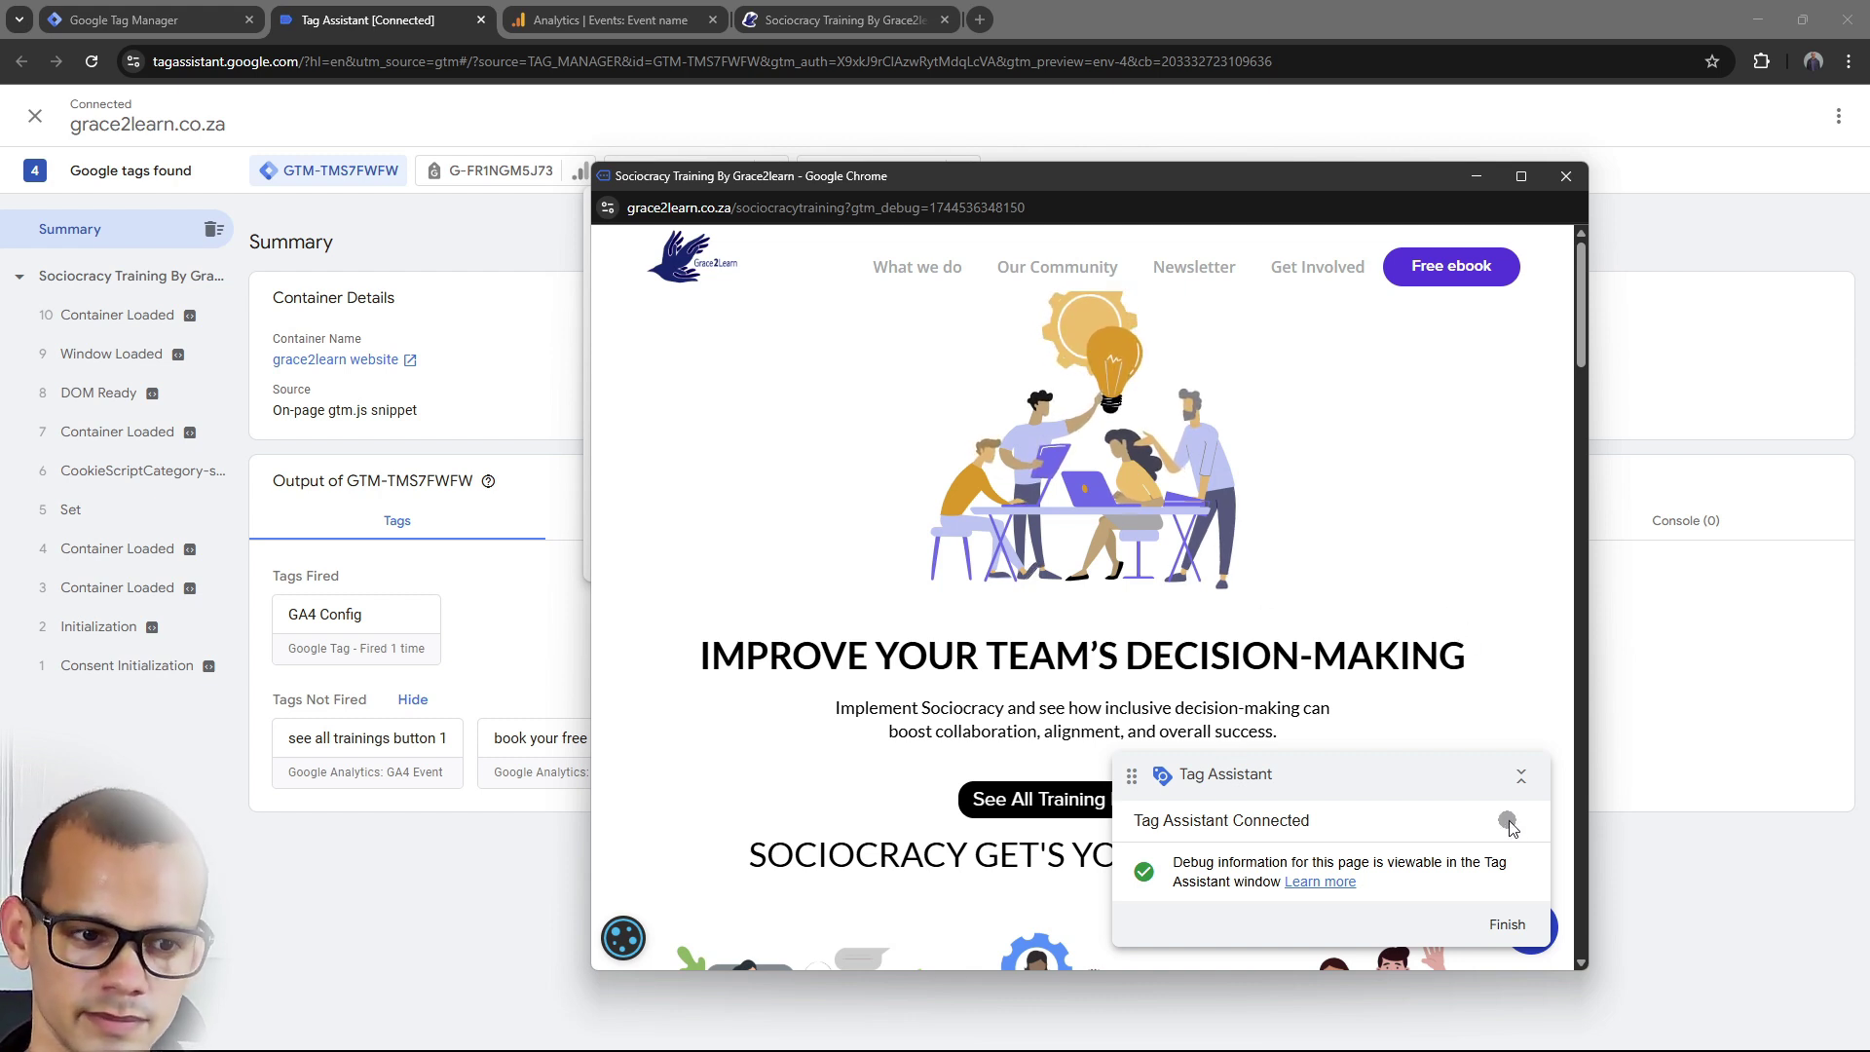
{"action": "left_click", "coordinate": [1411, 572]}
{"action": "scroll", "coordinate": [1345, 581], "scroll_direction": "down", "scroll_amount": 2}
{"action": "scroll", "coordinate": [1341, 580], "scroll_direction": "down", "scroll_amount": 1}
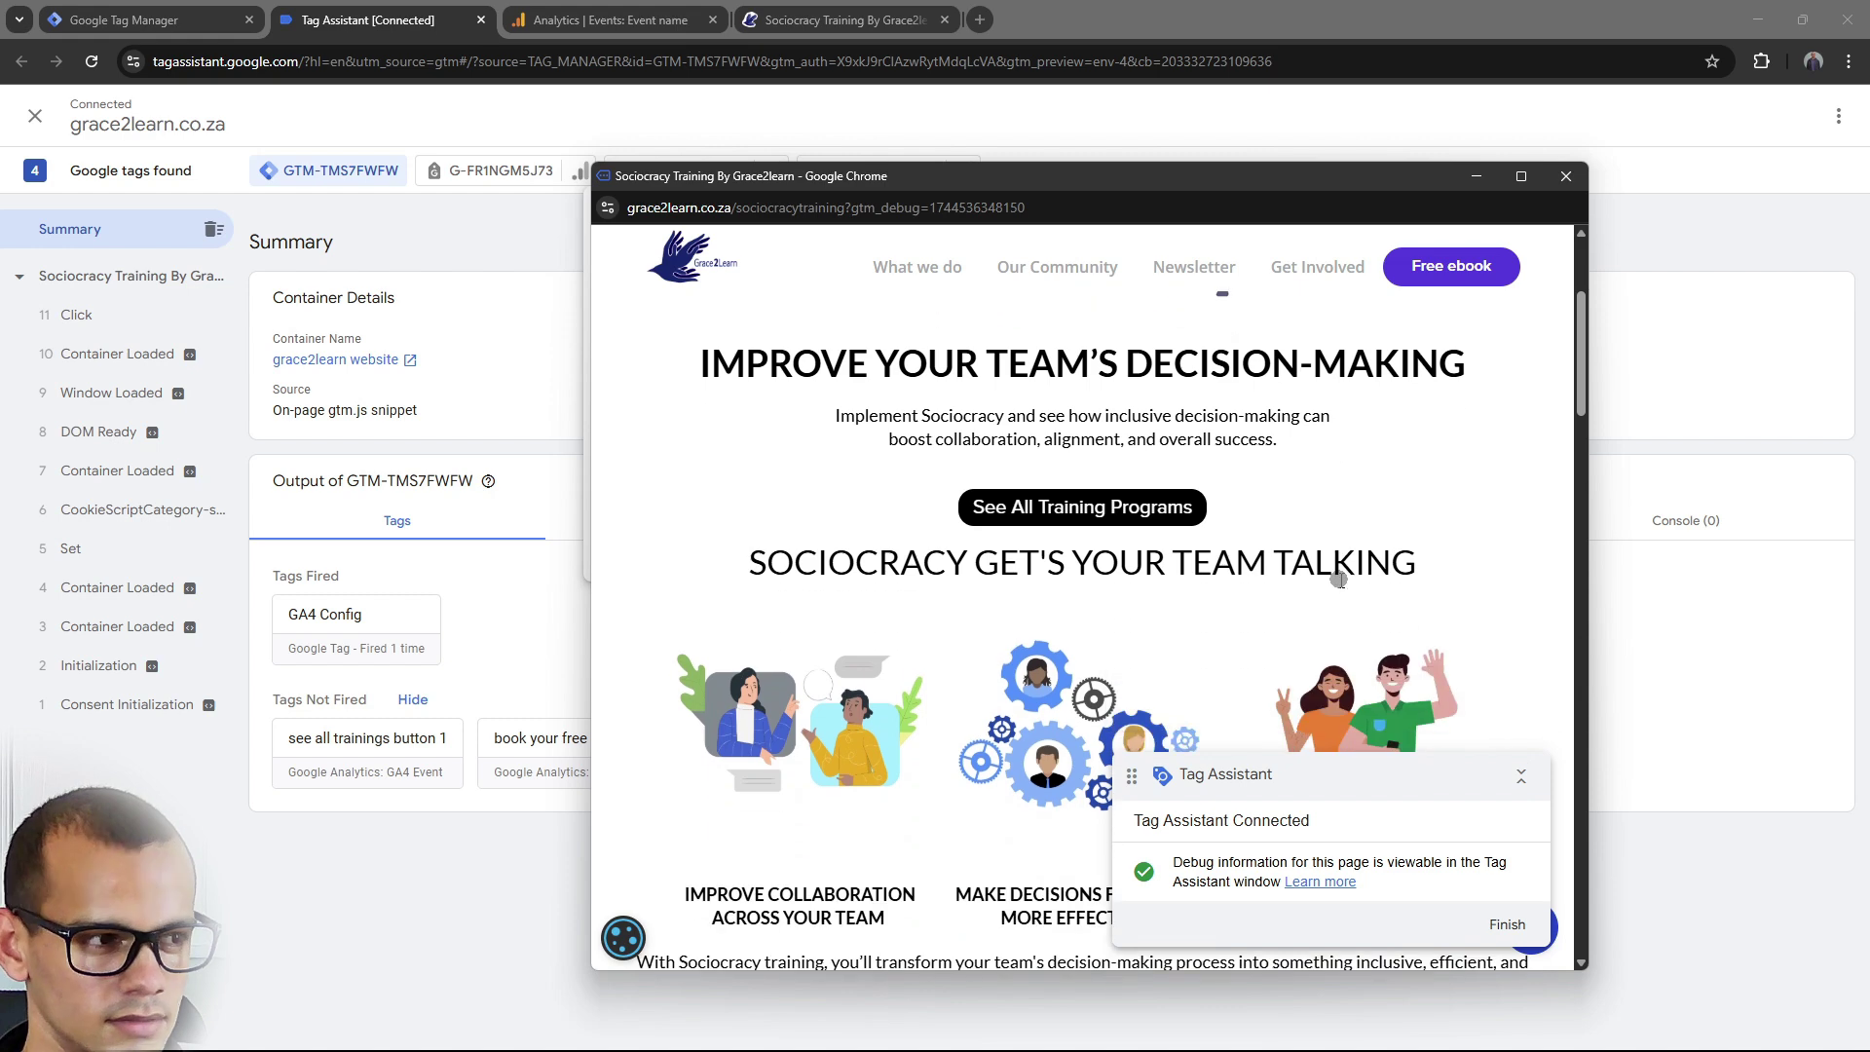
{"action": "scroll", "coordinate": [1341, 581], "scroll_direction": "down", "scroll_amount": 12}
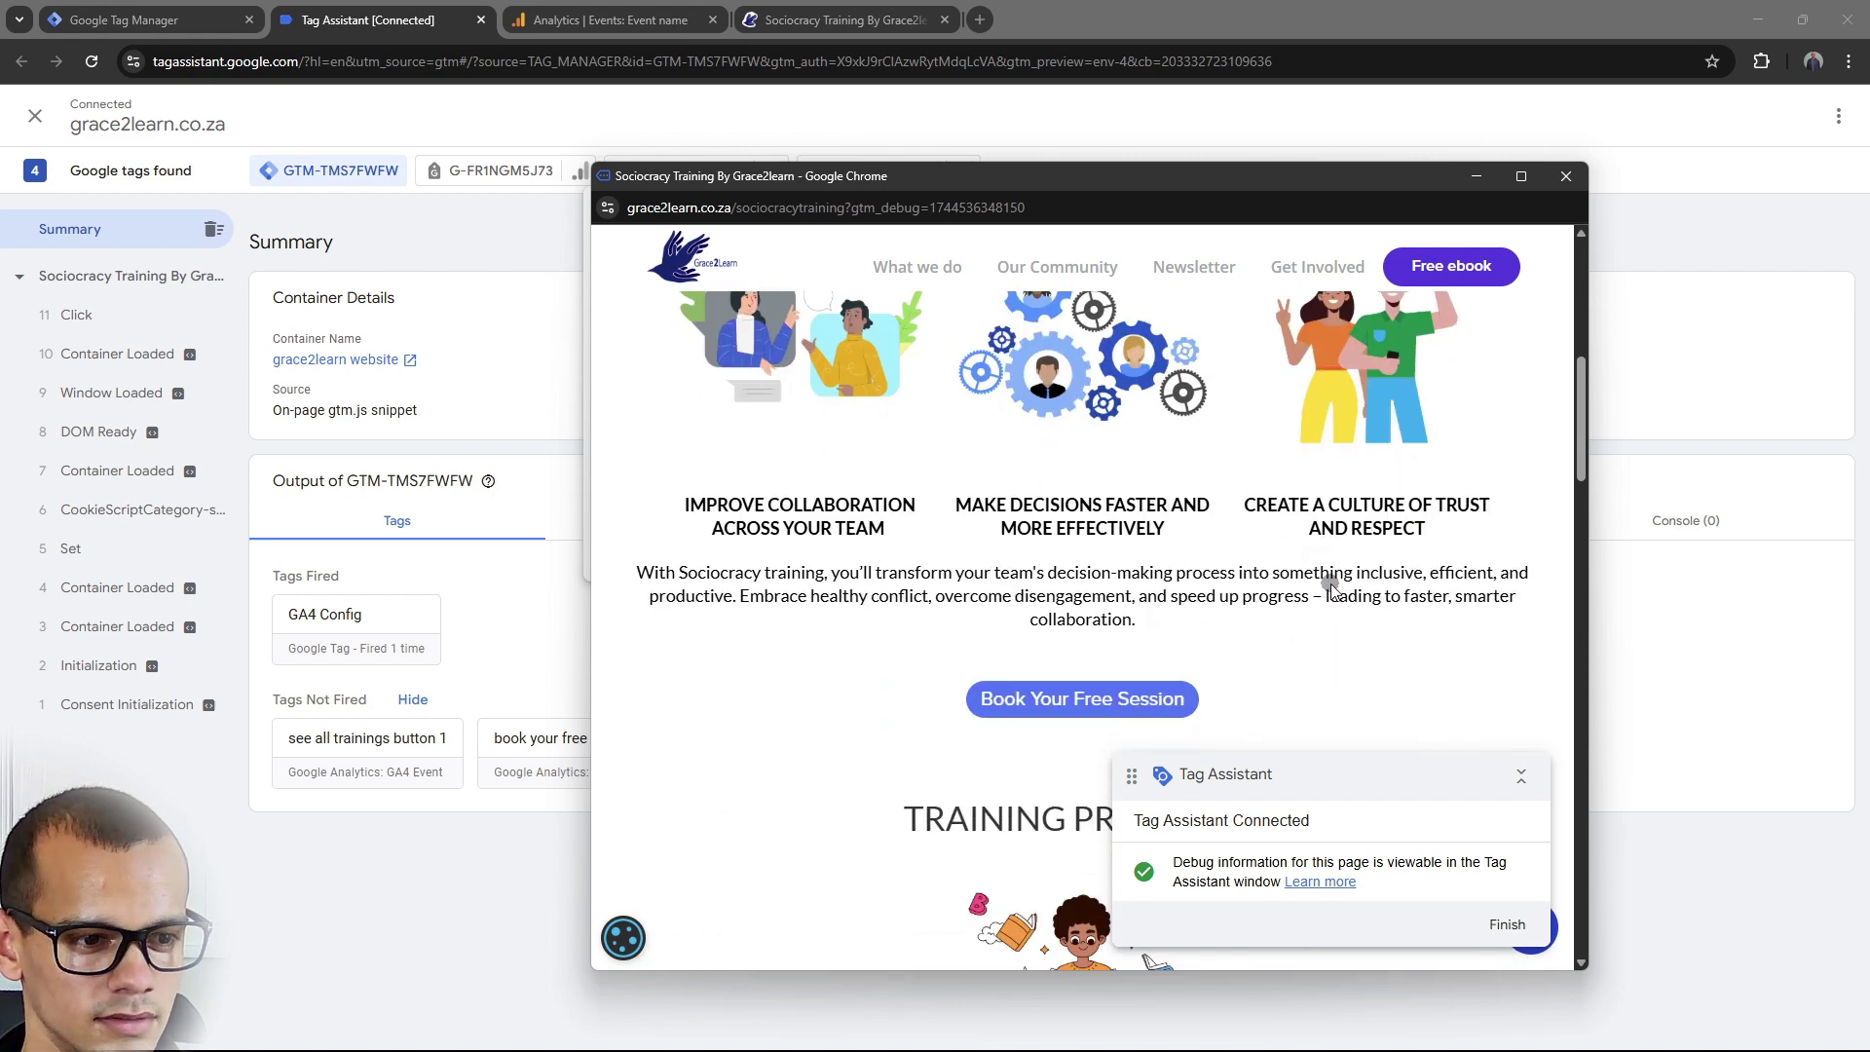
{"action": "scroll", "coordinate": [1330, 592], "scroll_direction": "up", "scroll_amount": 14}
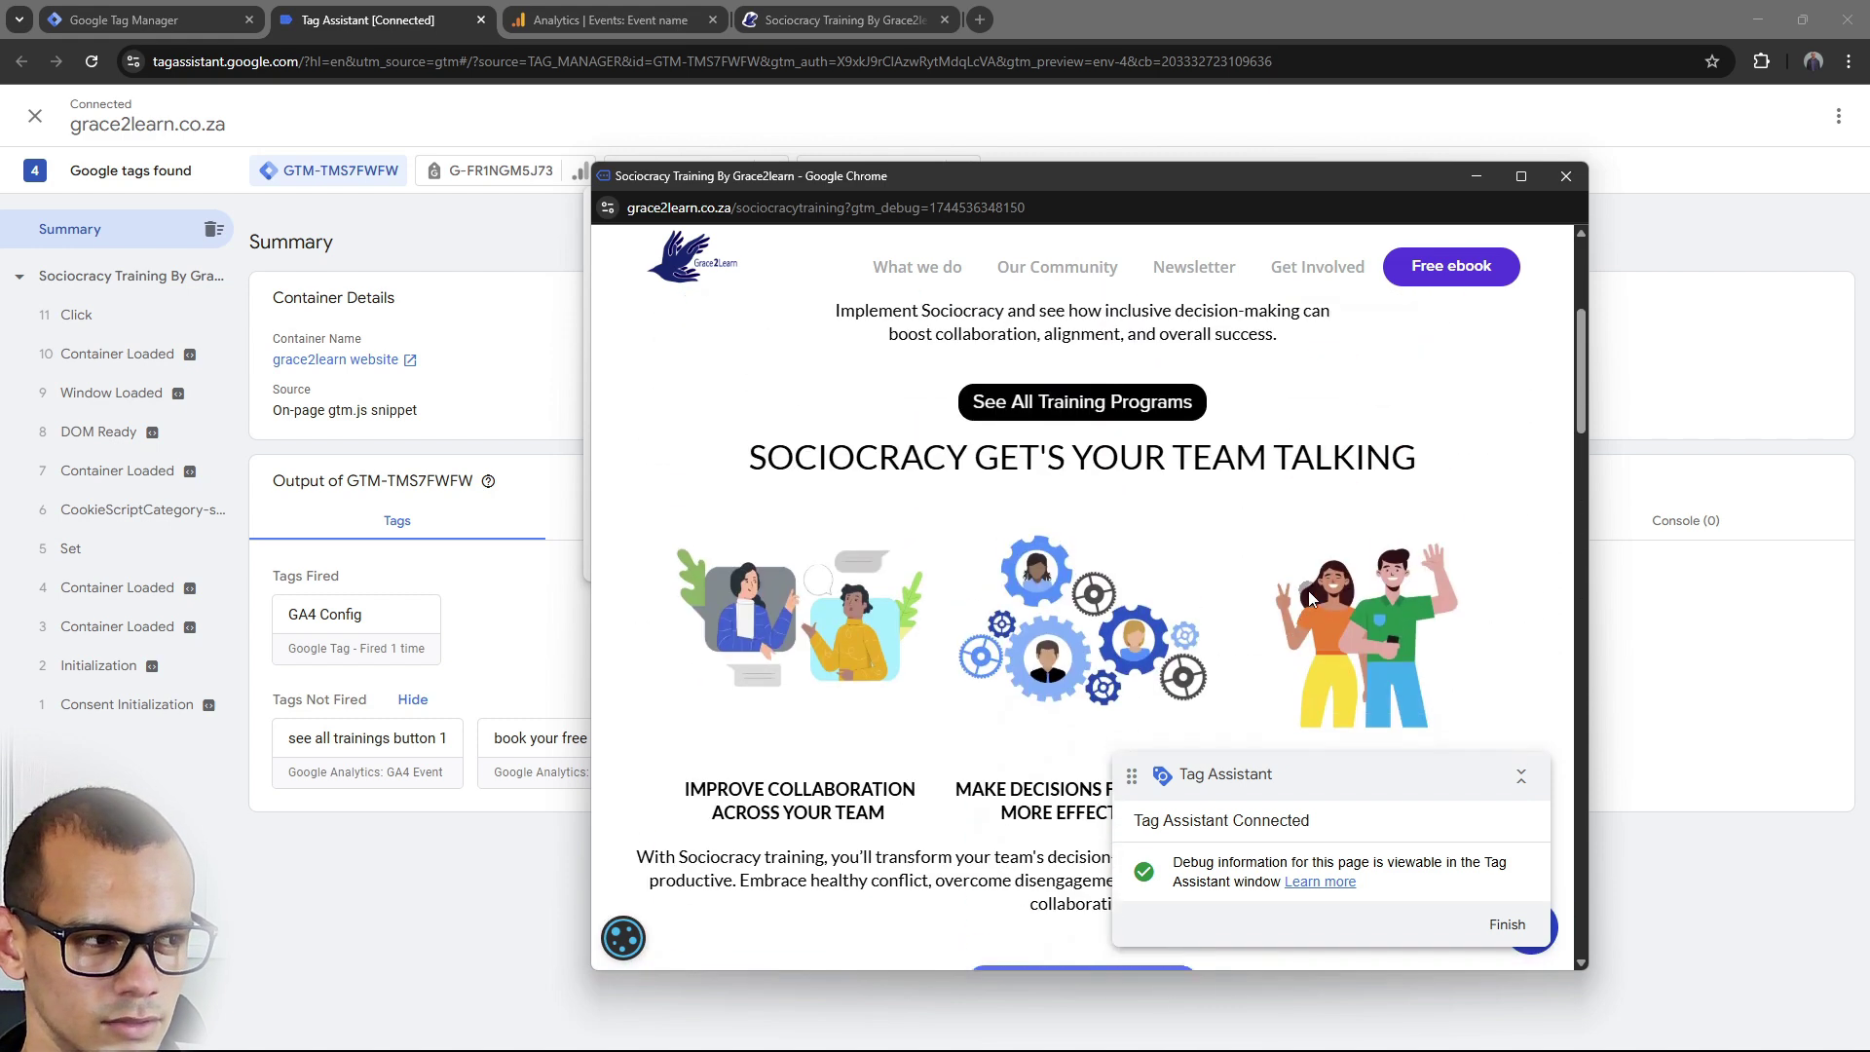
{"action": "triple_click", "coordinate": [1403, 394]}
{"action": "triple_click", "coordinate": [1403, 394]}
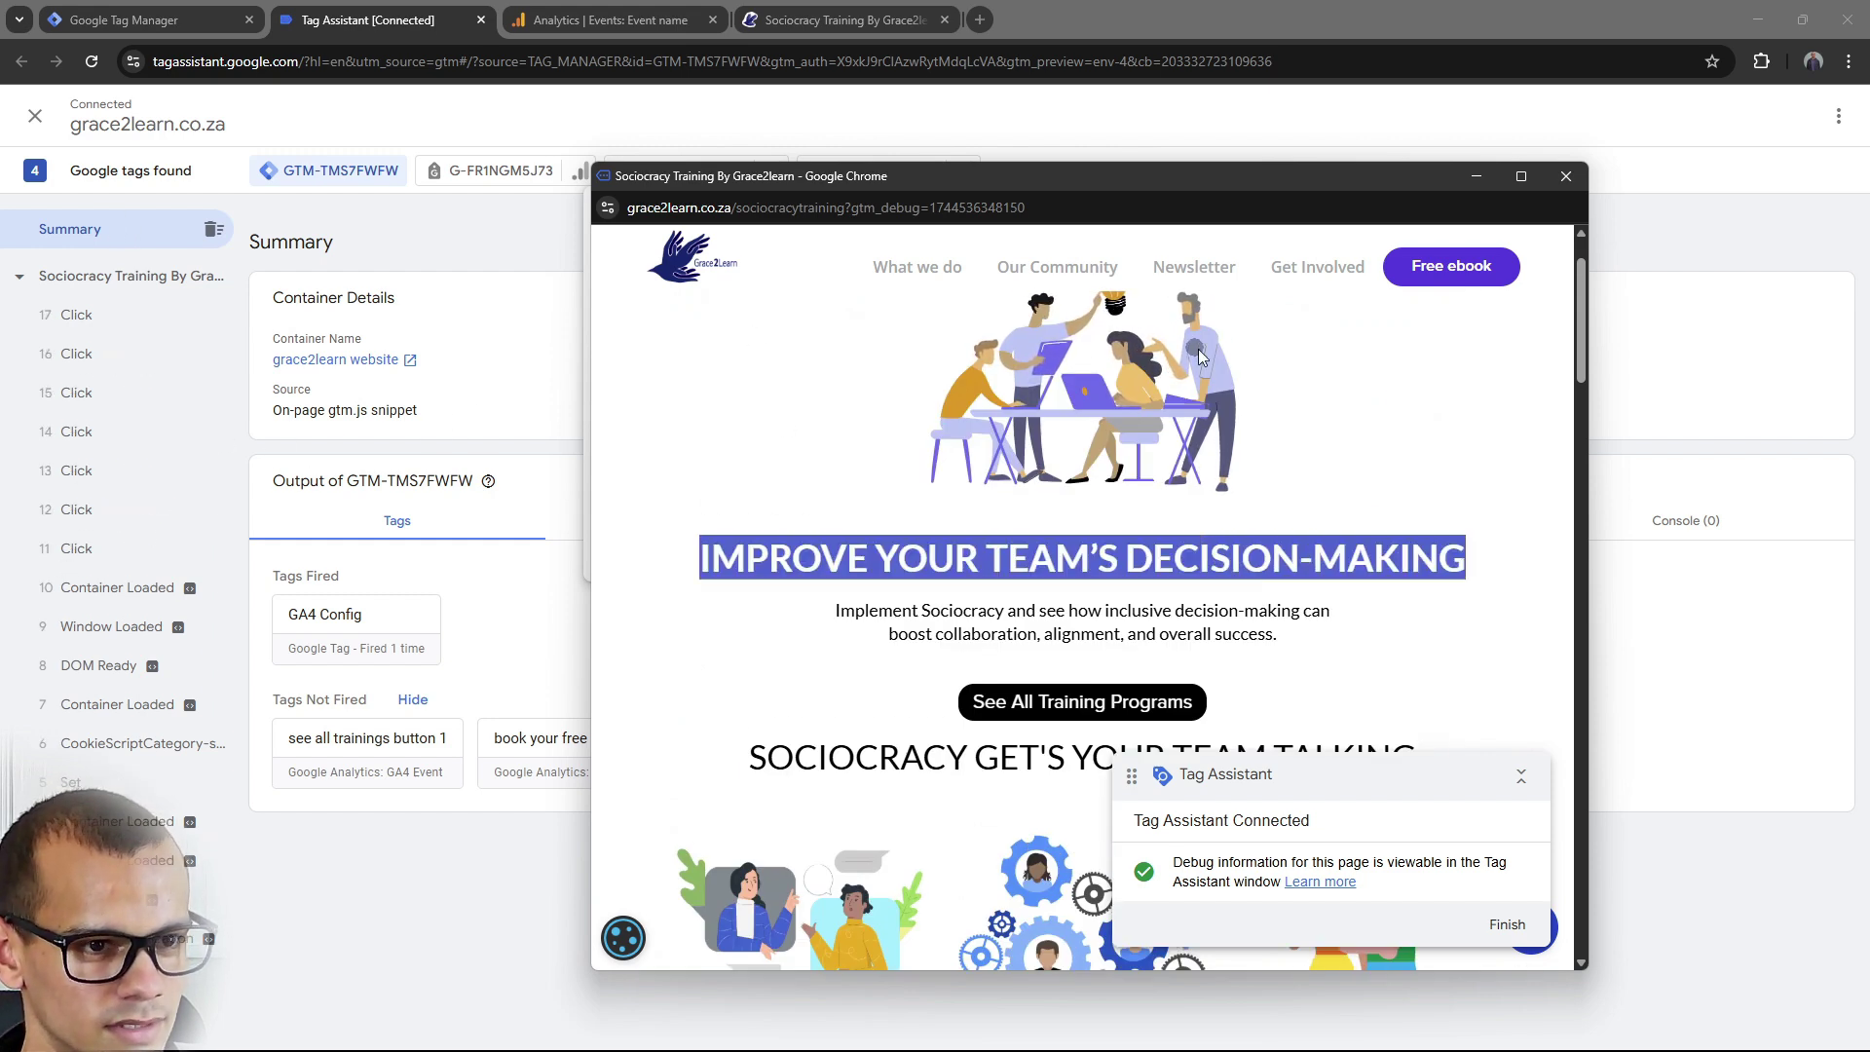
{"action": "triple_click", "coordinate": [1269, 375]}
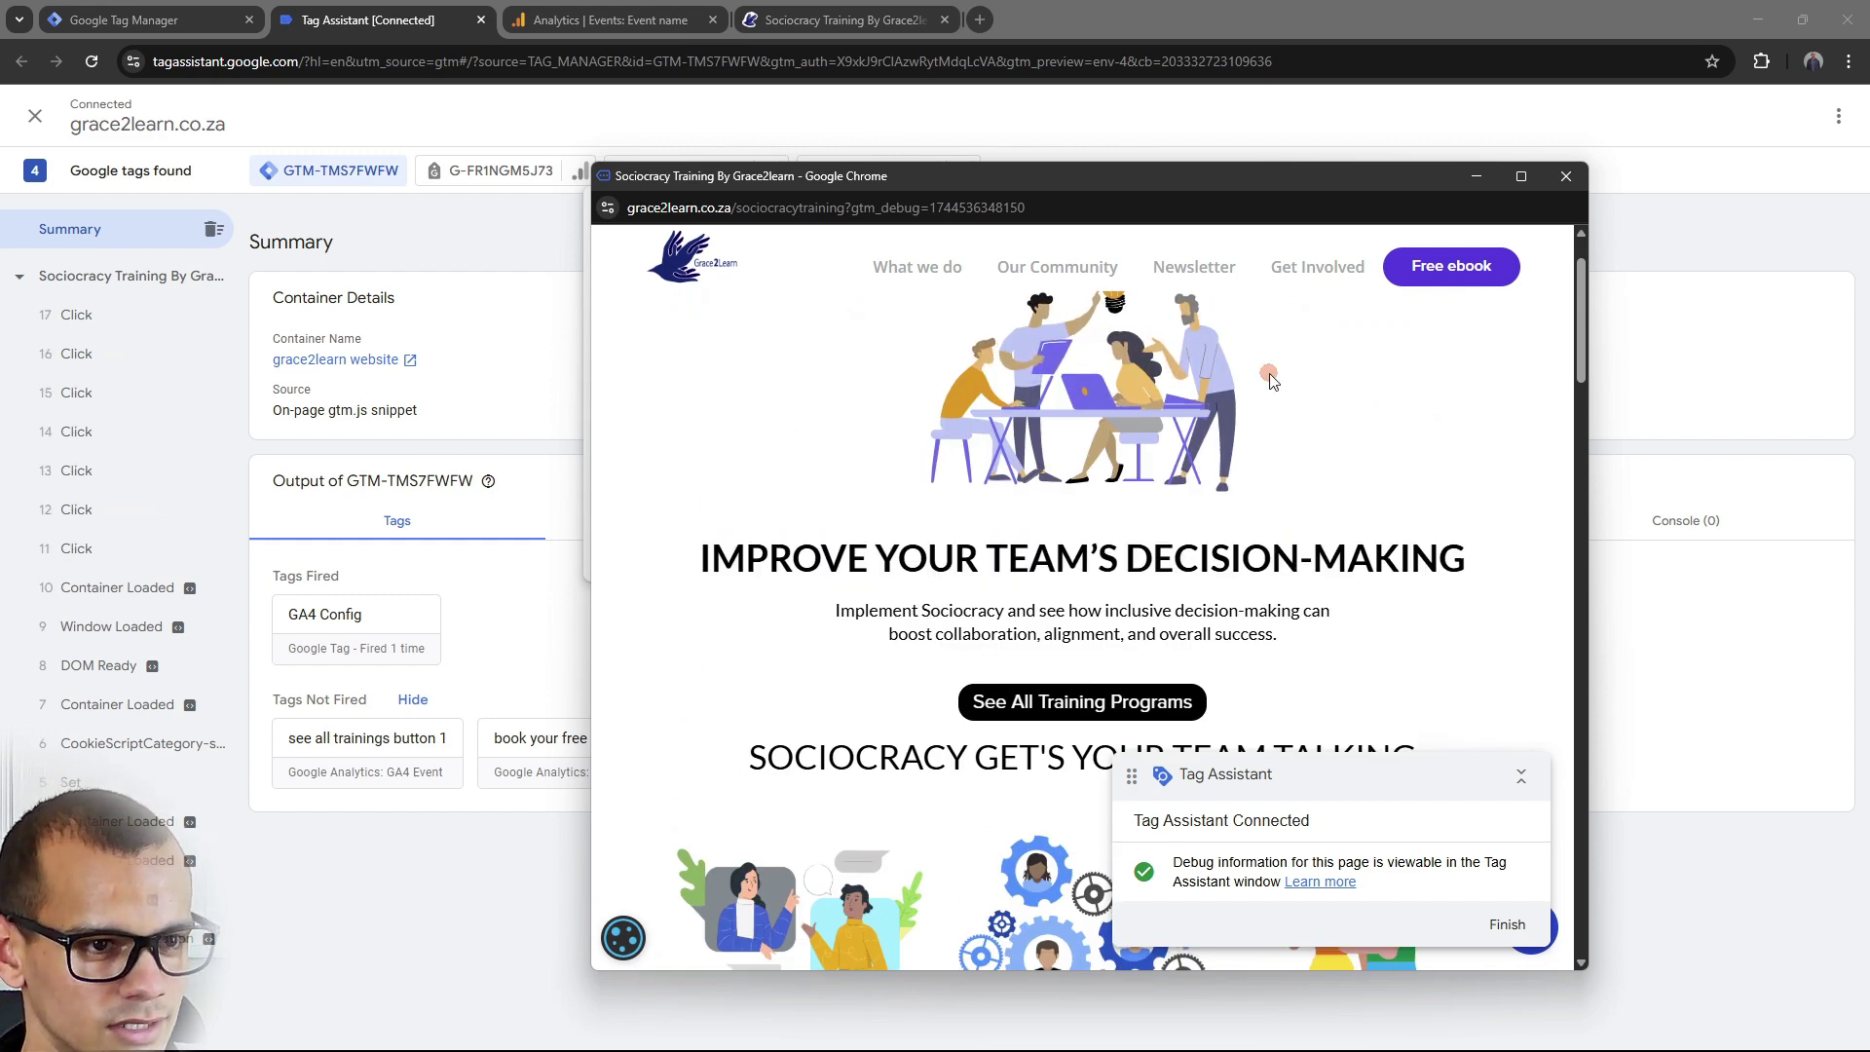
{"action": "triple_click", "coordinate": [761, 391]}
{"action": "triple_click", "coordinate": [769, 392]}
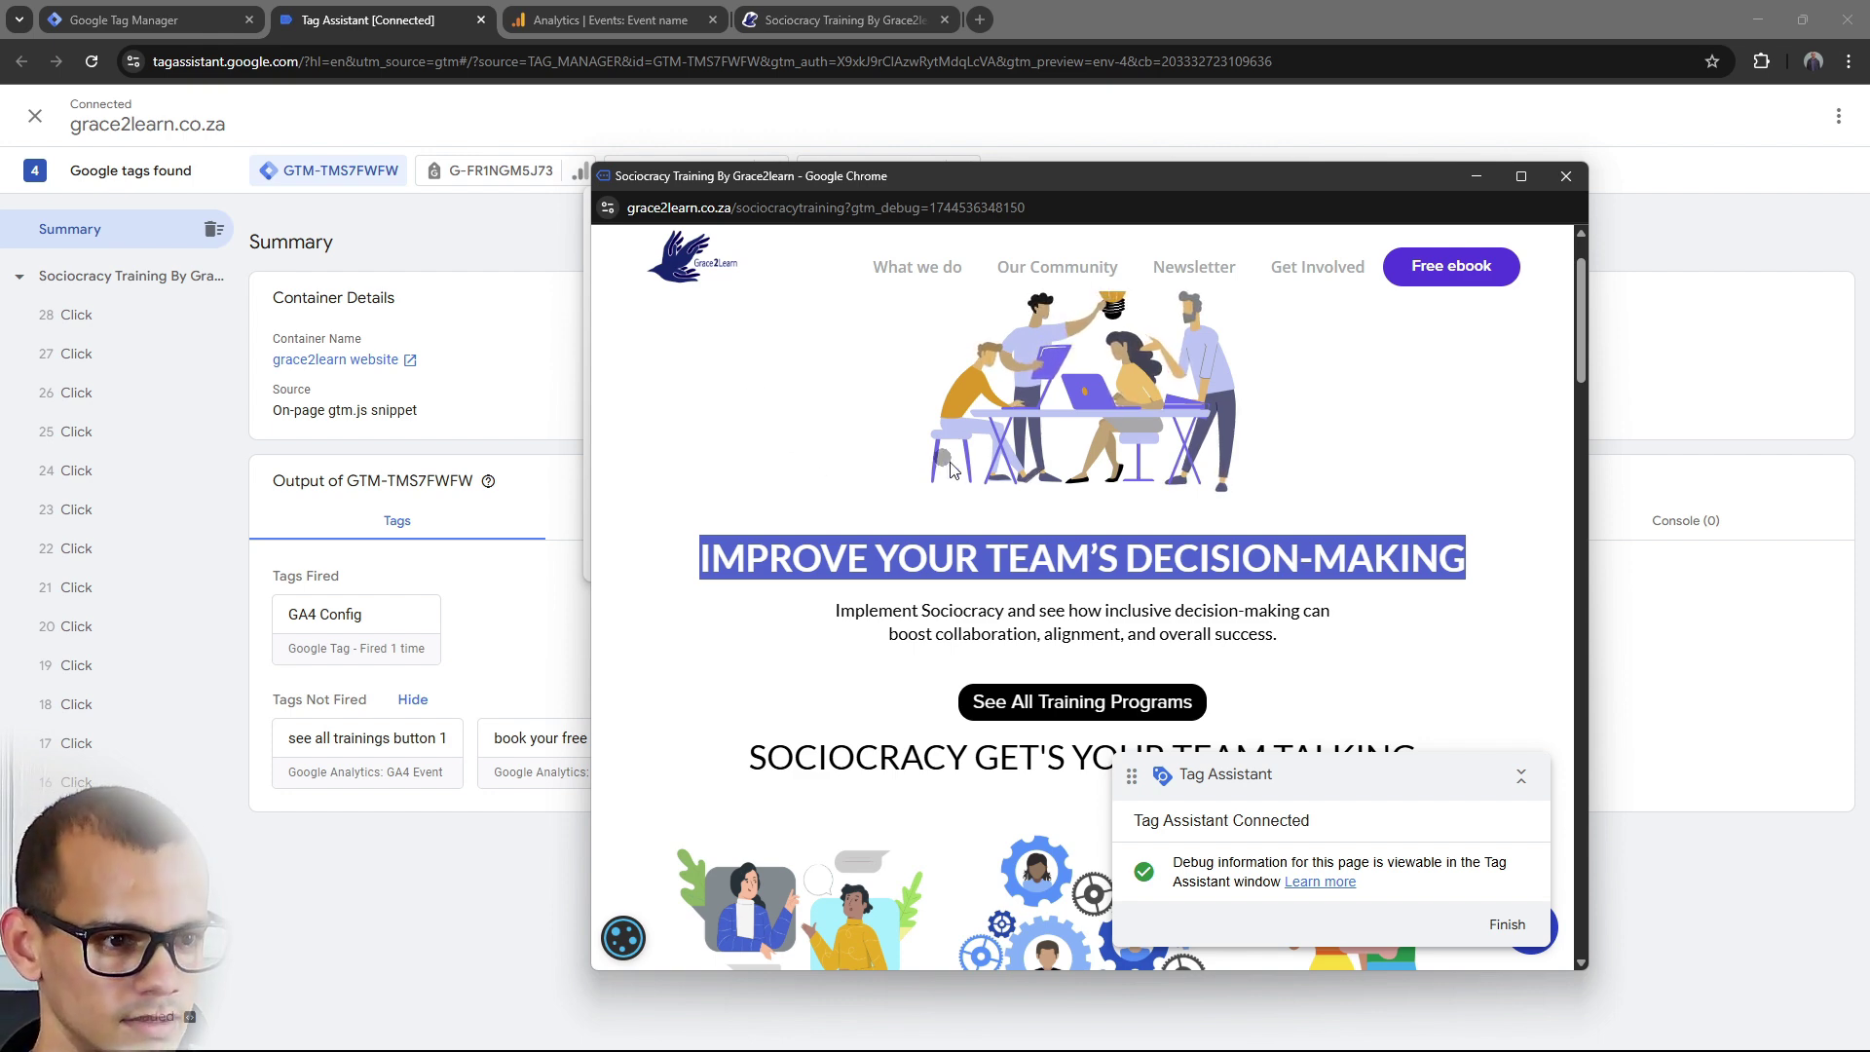
Generate a test event with the Newbie button under Training Programs on the previewed page.
{"action": "scroll", "coordinate": [959, 526], "scroll_direction": "down", "scroll_amount": 4}
{"action": "scroll", "coordinate": [964, 588], "scroll_direction": "down", "scroll_amount": 4}
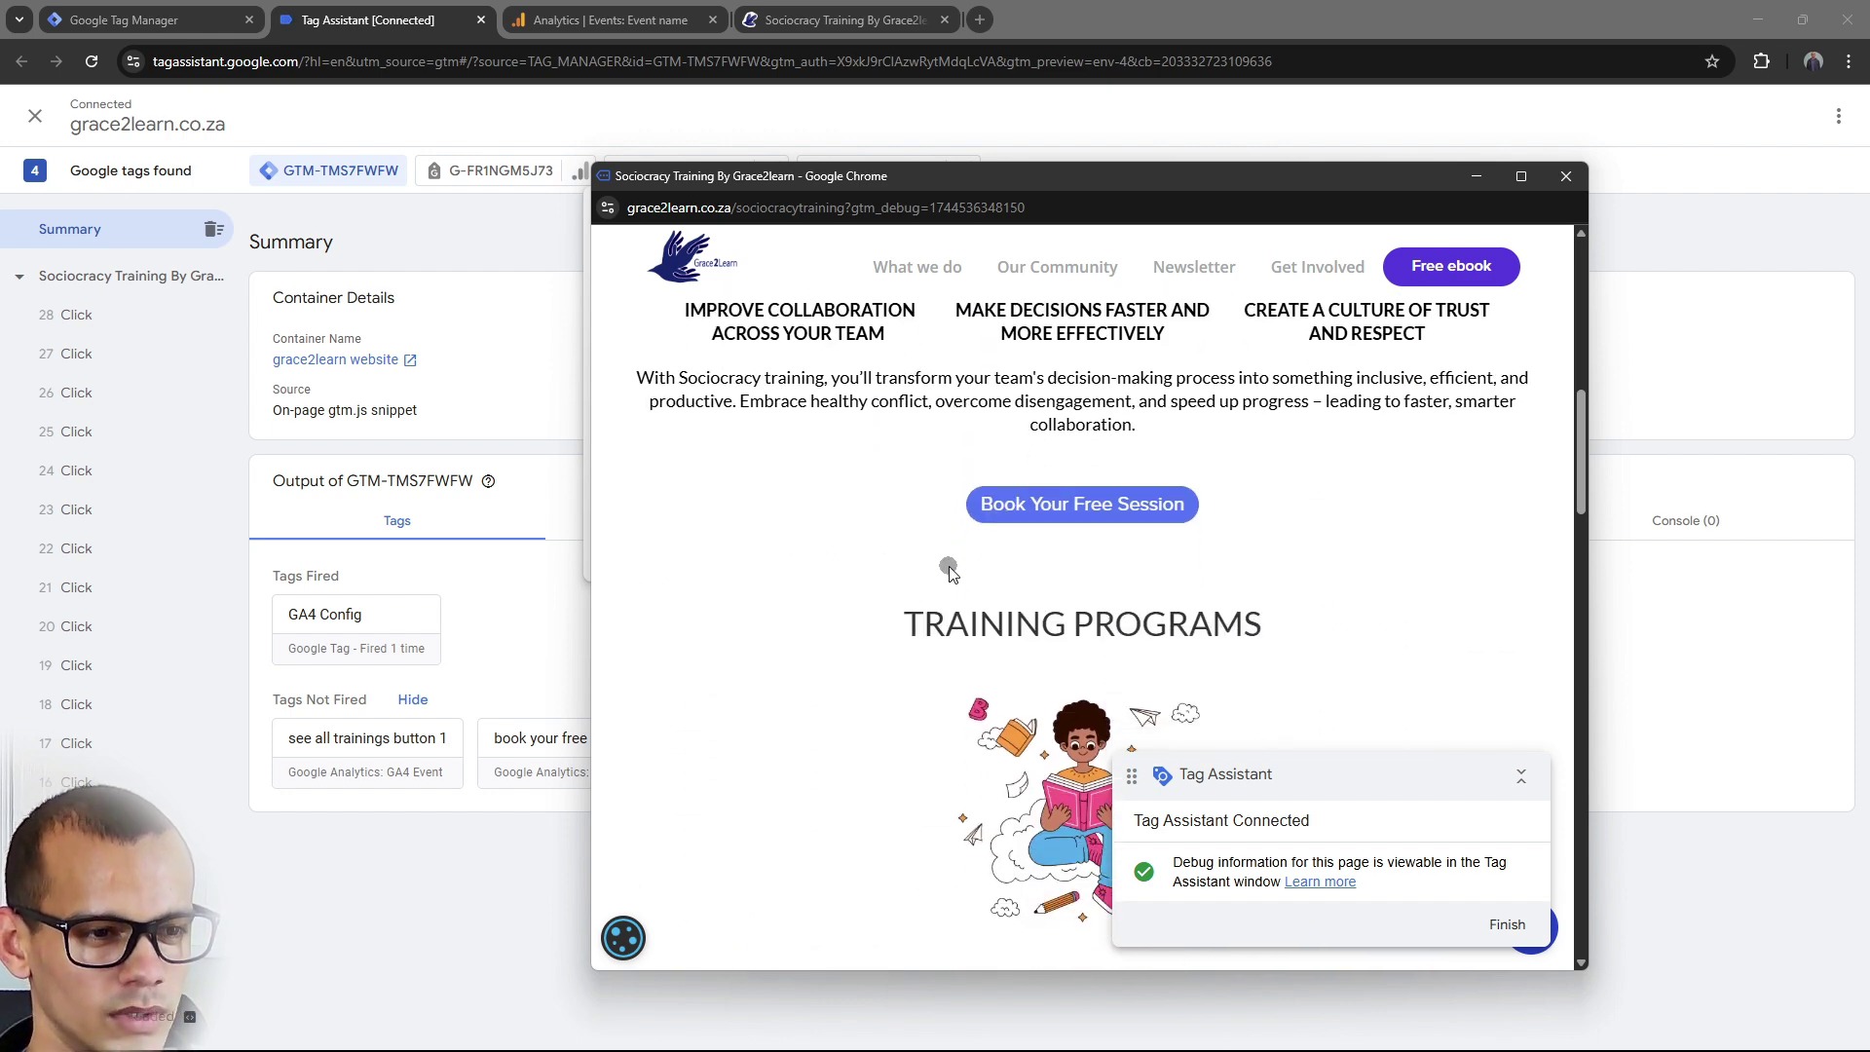
{"action": "scroll", "coordinate": [950, 589], "scroll_direction": "down", "scroll_amount": 2}
{"action": "scroll", "coordinate": [951, 588], "scroll_direction": "down", "scroll_amount": 4}
{"action": "scroll", "coordinate": [943, 576], "scroll_direction": "up", "scroll_amount": 10}
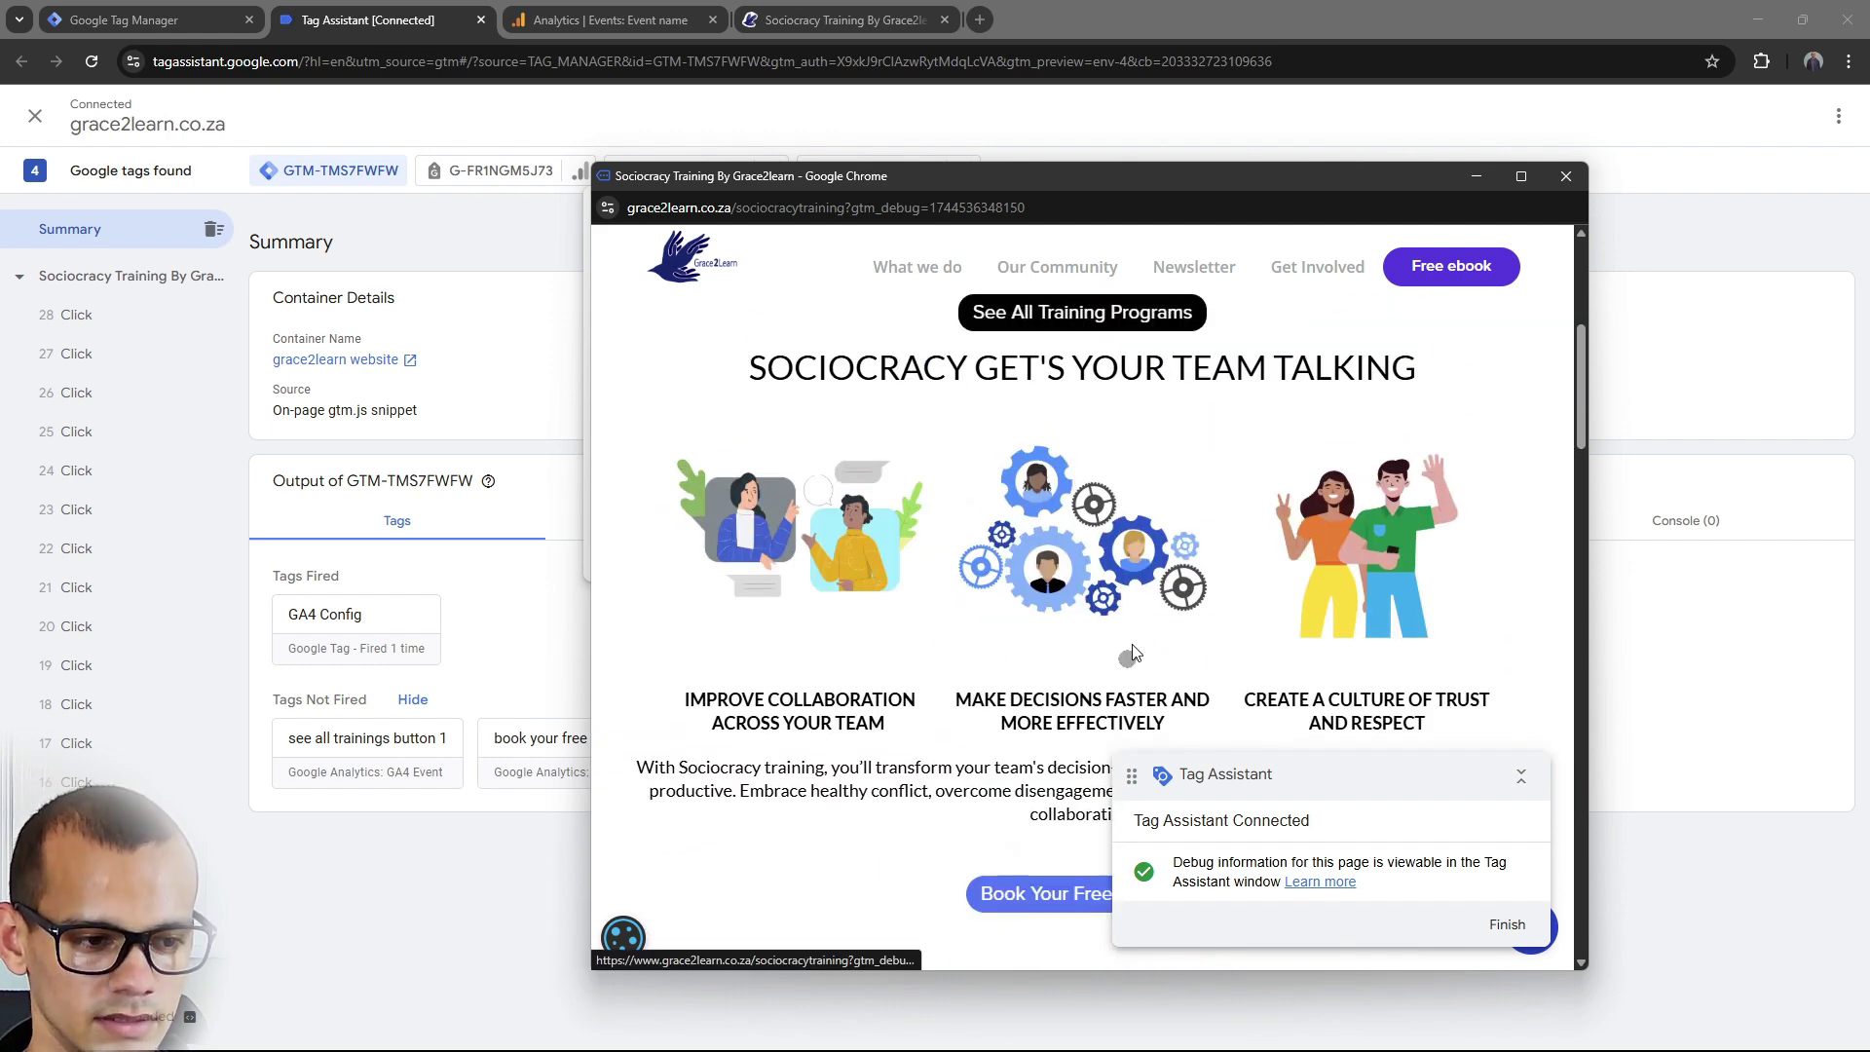
{"action": "scroll", "coordinate": [972, 752], "scroll_direction": "down", "scroll_amount": 6}
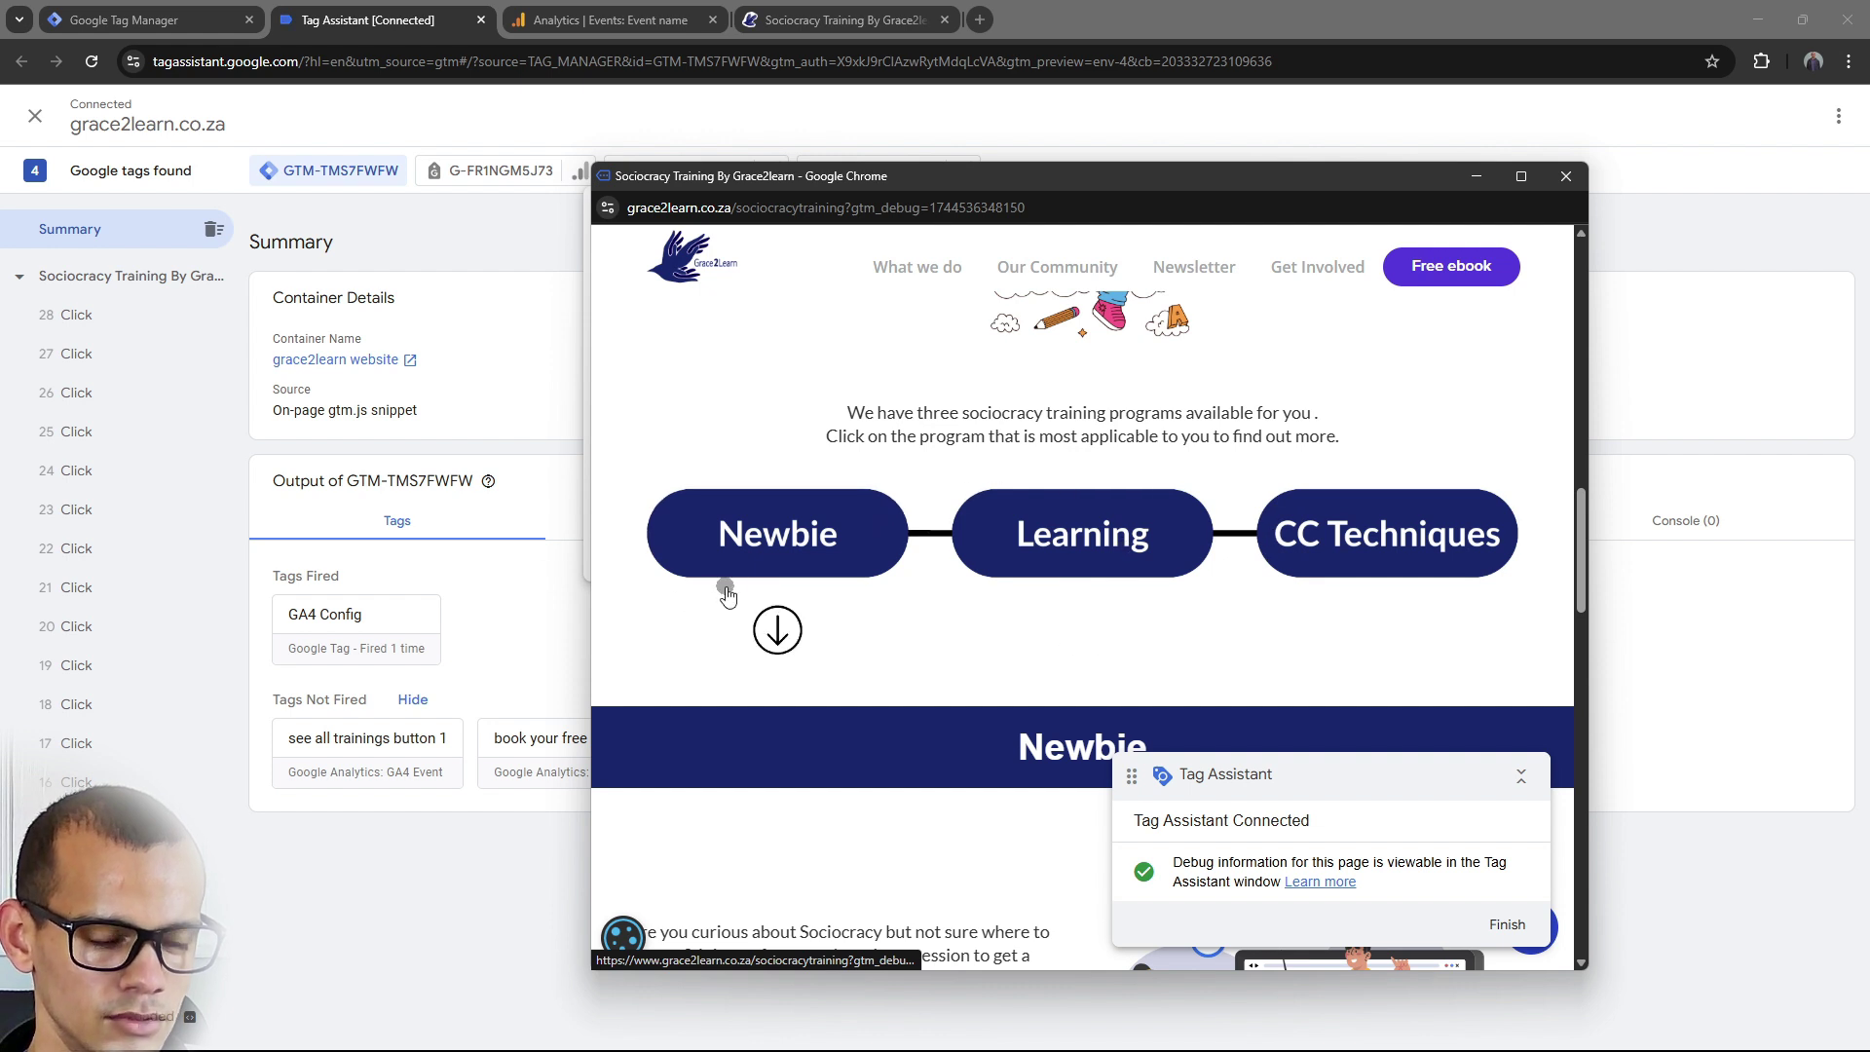
{"action": "left_click", "coordinate": [786, 557]}
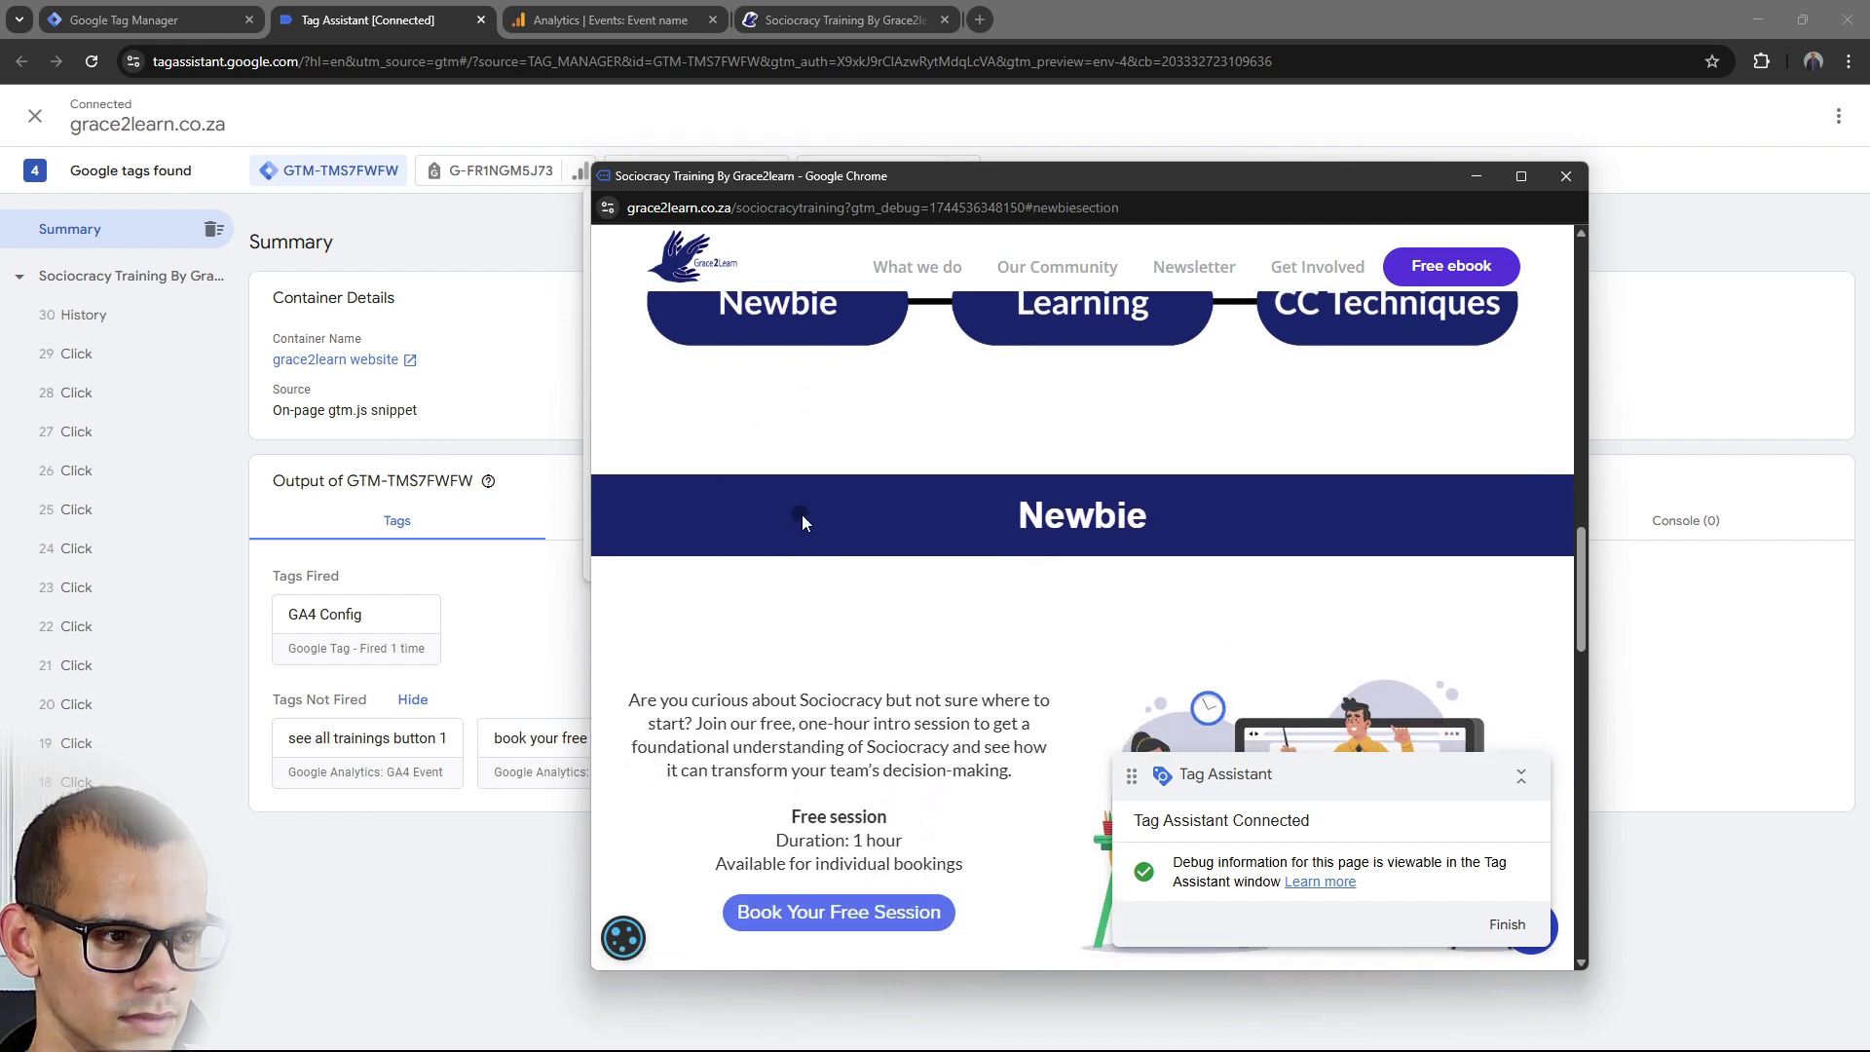
Generate two more test click events with the Newbie button on the previewed page.
{"action": "scroll", "coordinate": [802, 514], "scroll_direction": "up", "scroll_amount": 1}
{"action": "left_click", "coordinate": [770, 448]}
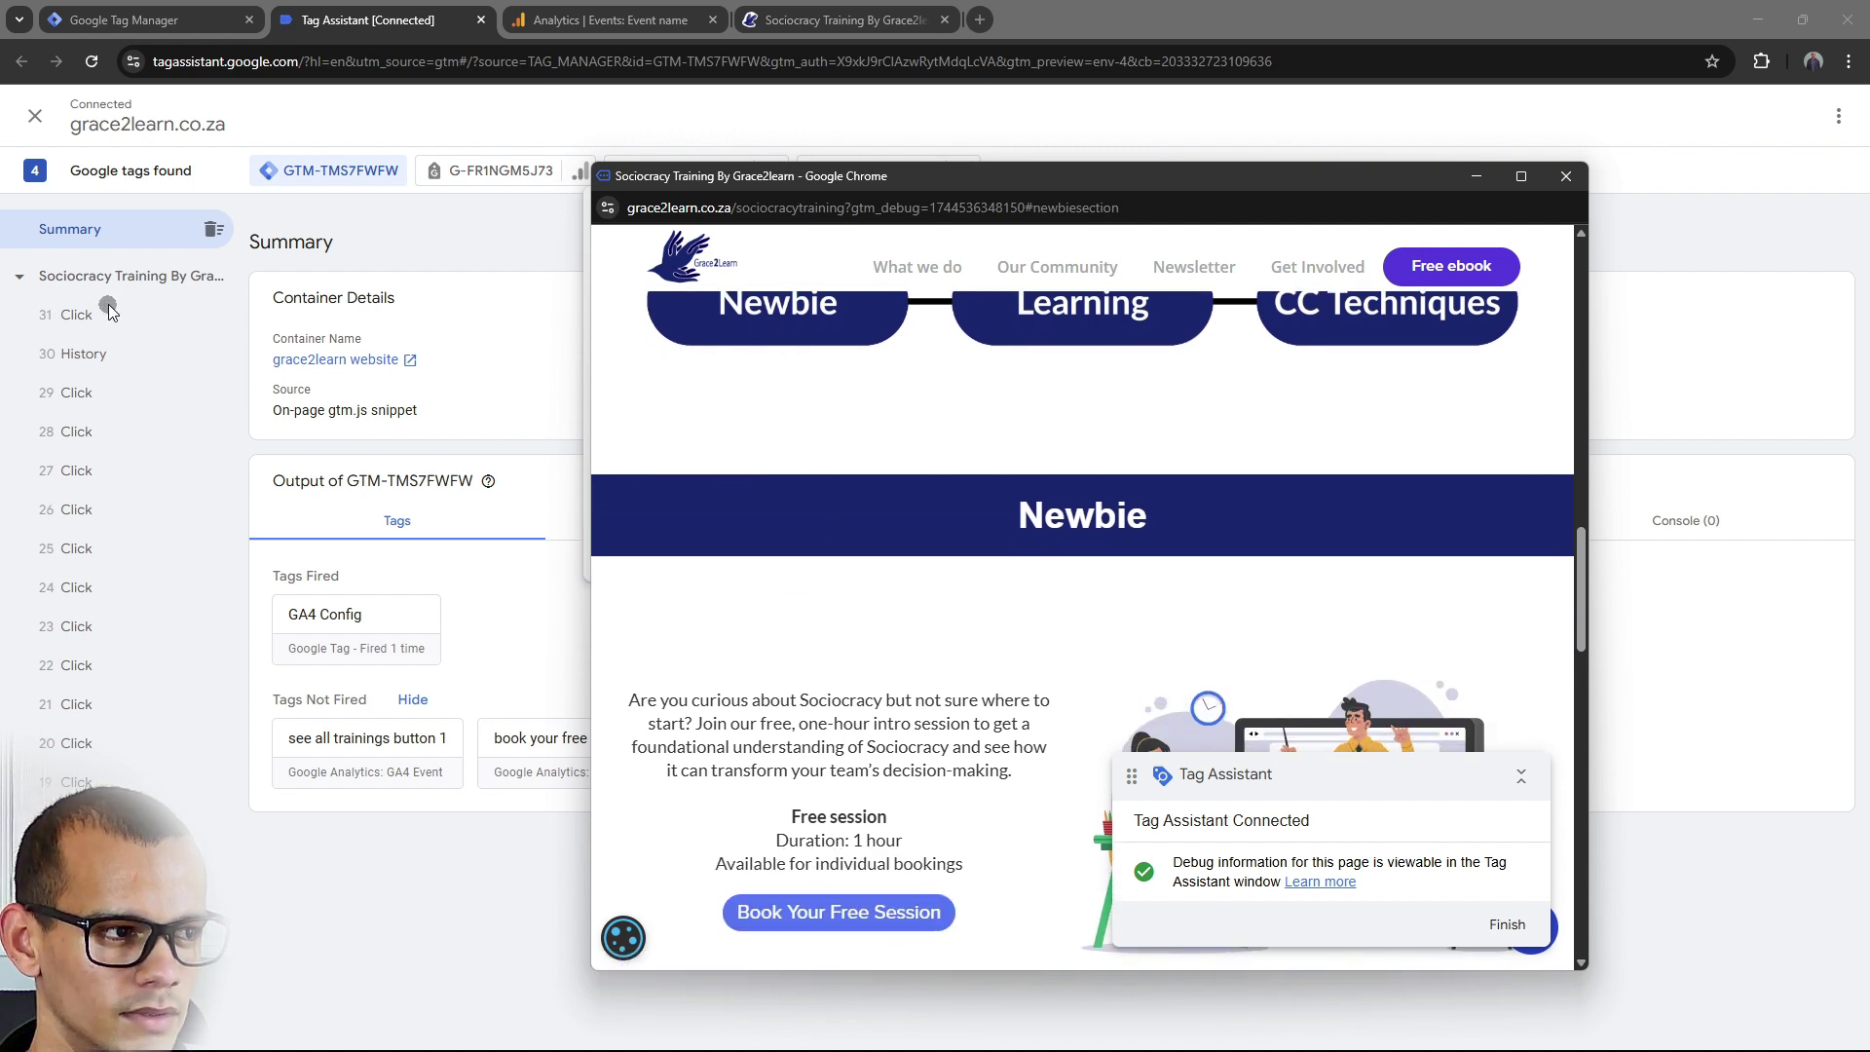
{"action": "scroll", "coordinate": [858, 468], "scroll_direction": "up", "scroll_amount": 2}
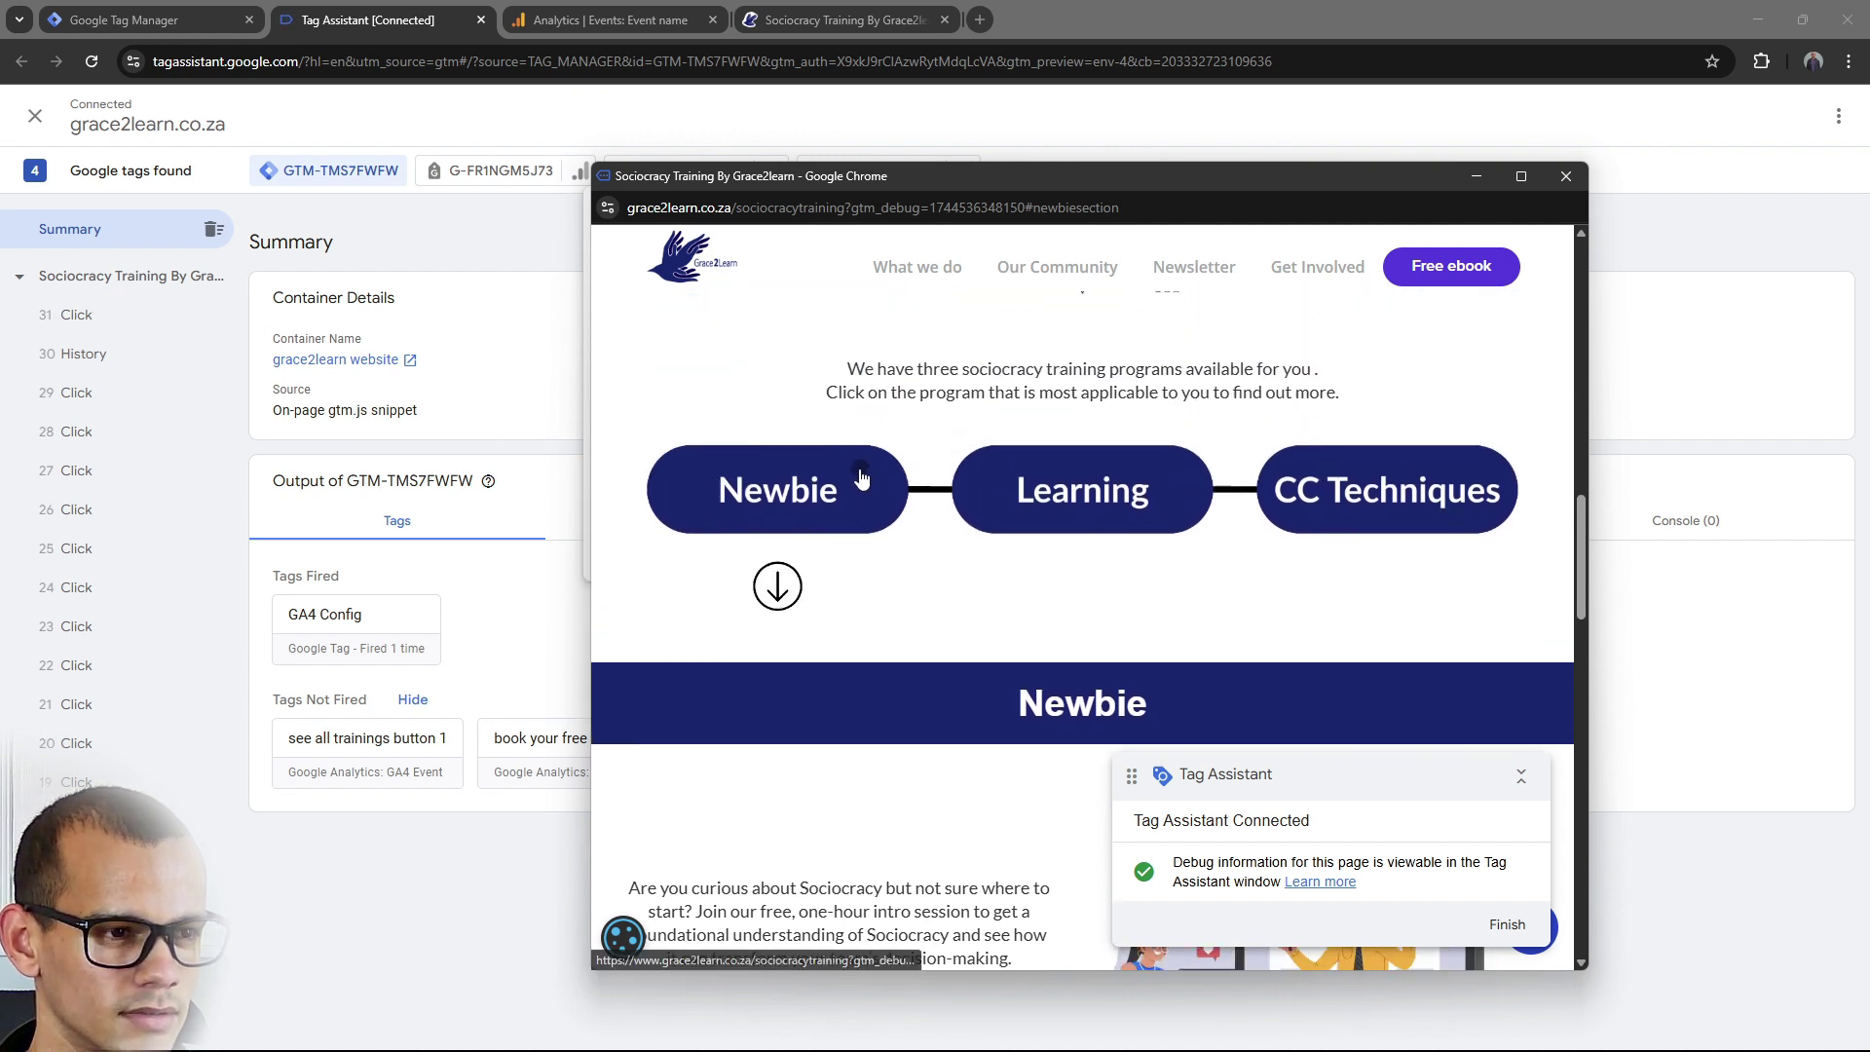
{"action": "left_click", "coordinate": [777, 499]}
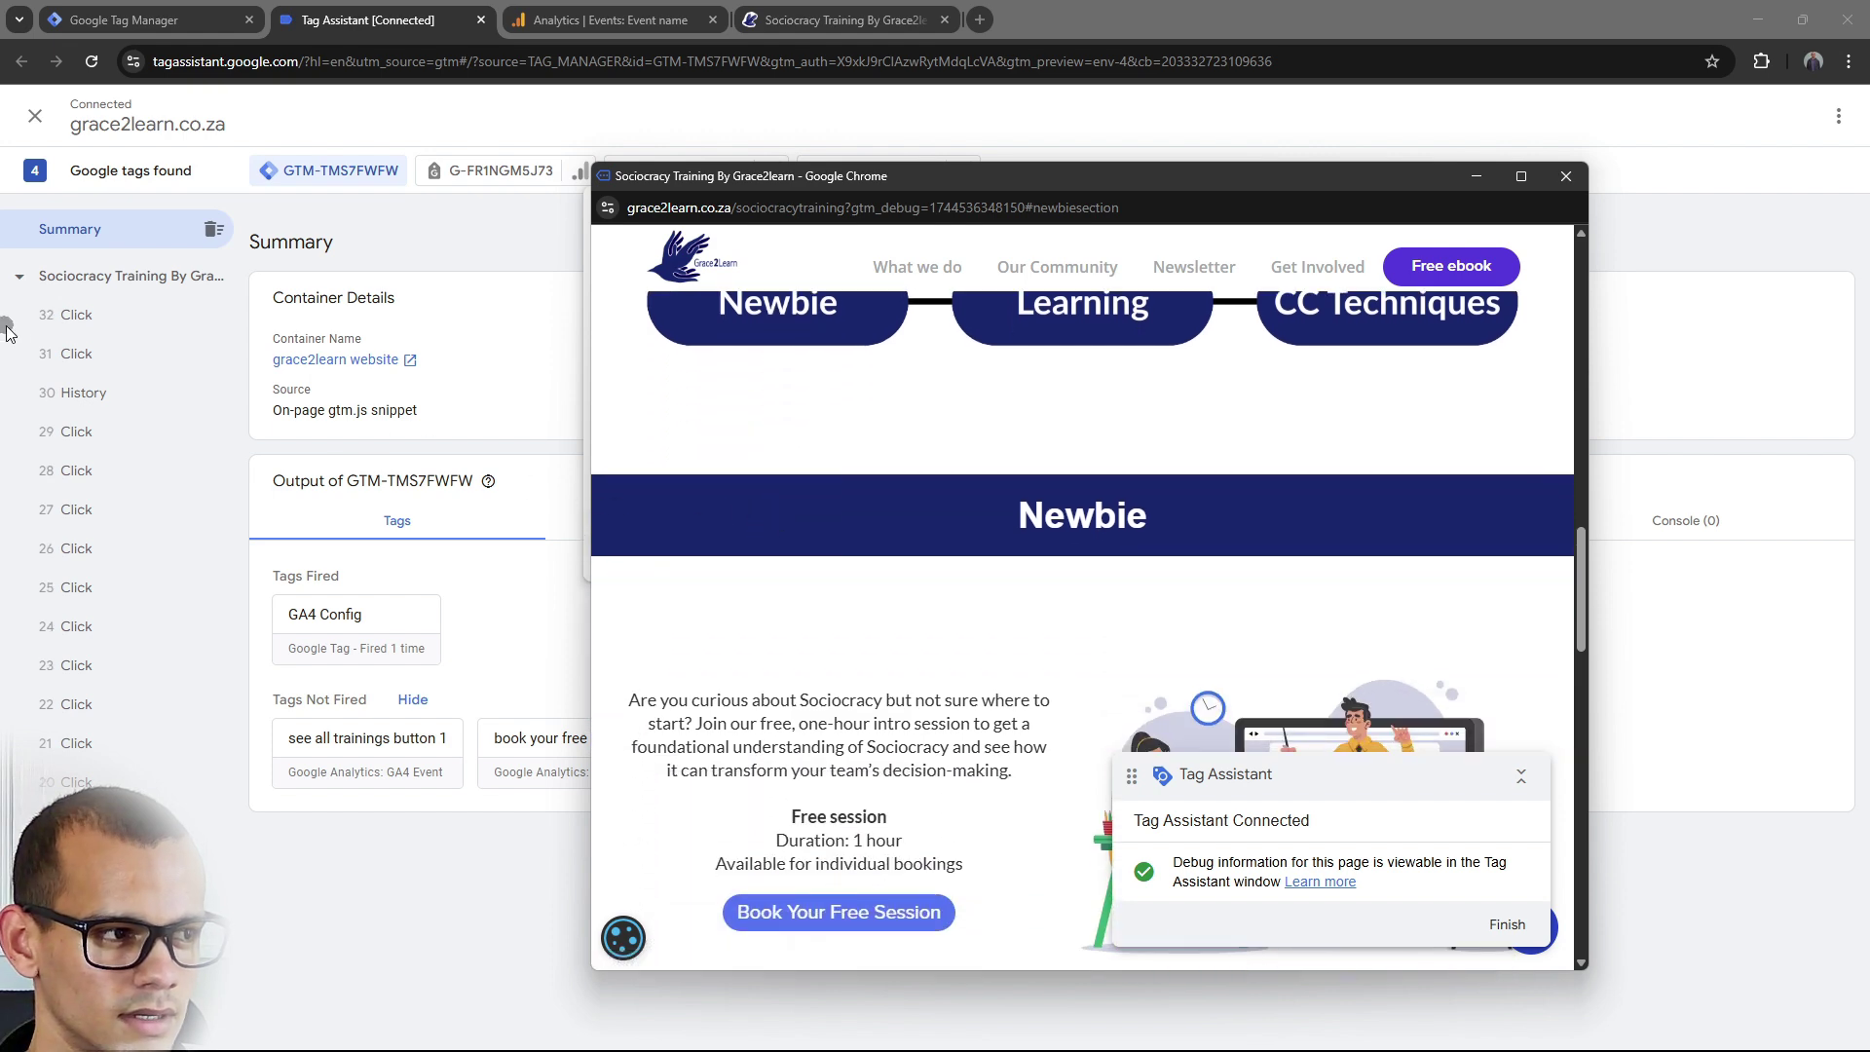
Minimise the preview window, dismiss the connection notice and examine the variables of the latest Click event in Tag Assistant.
{"action": "left_click", "coordinate": [1477, 177]}
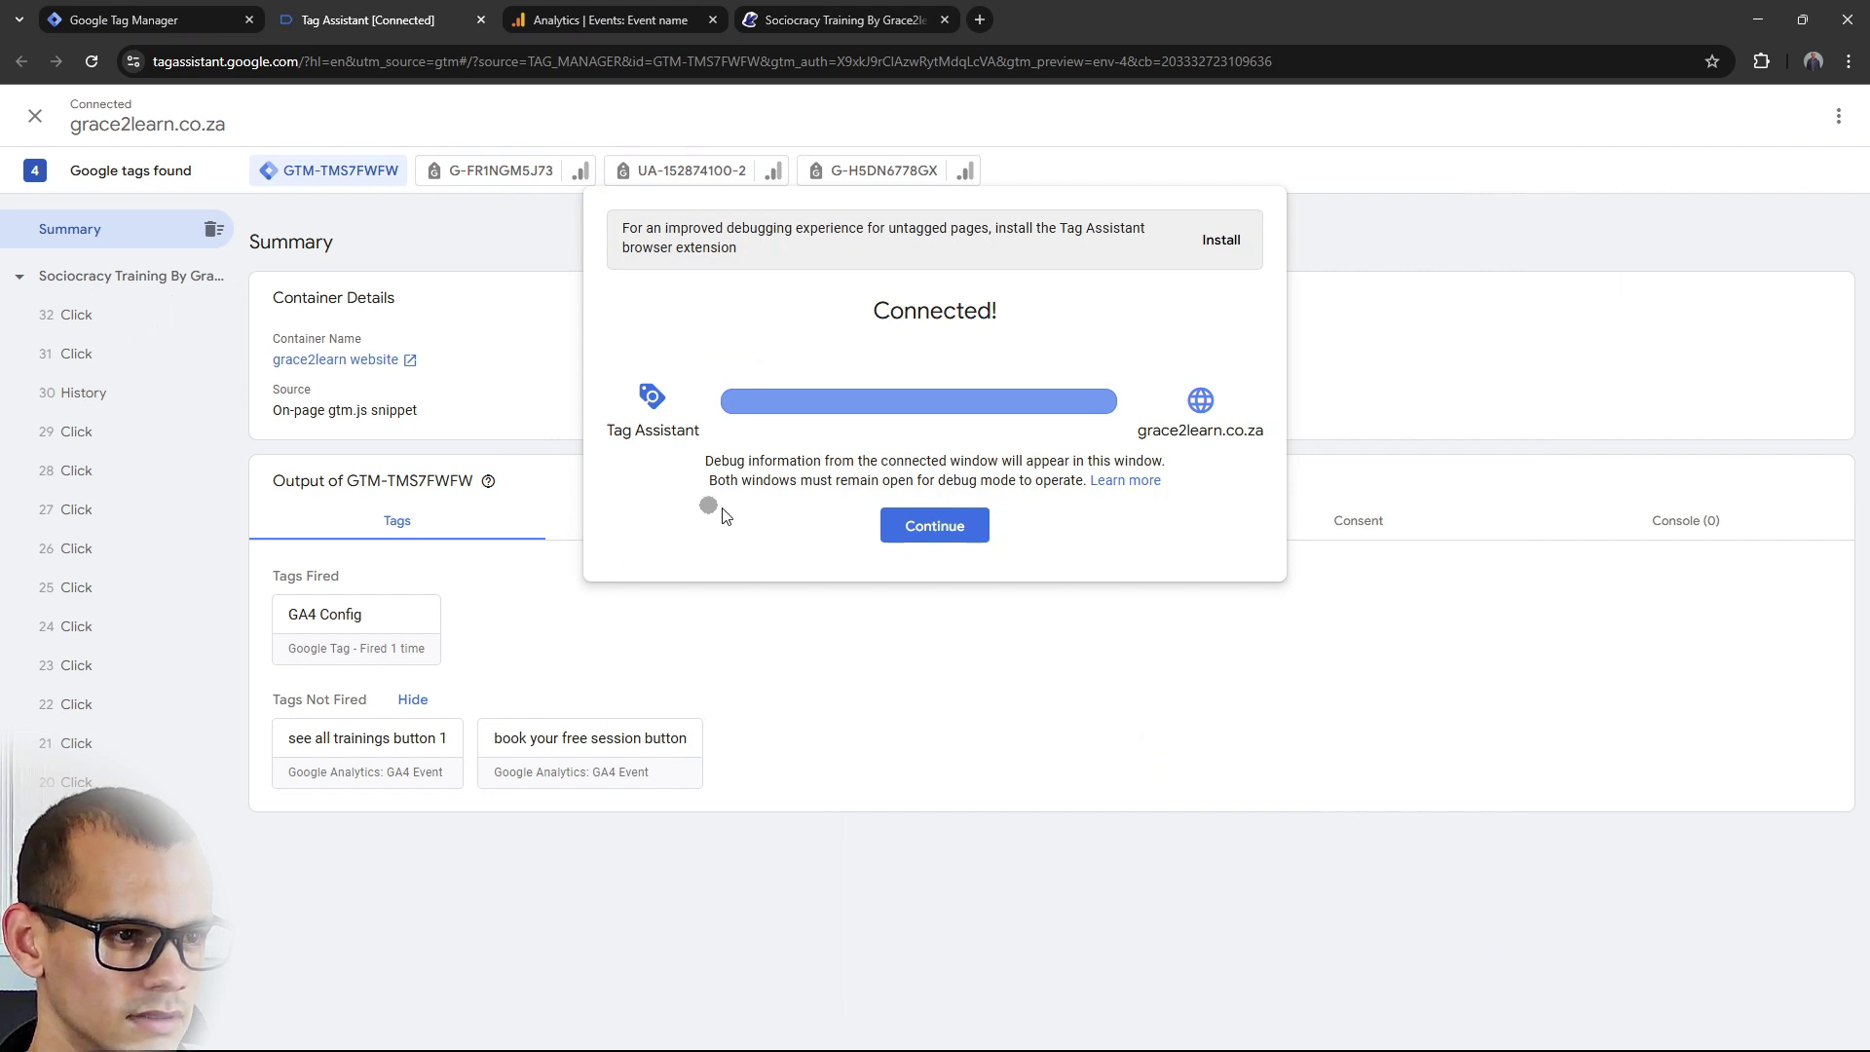
{"action": "left_click", "coordinate": [911, 529]}
{"action": "left_click", "coordinate": [102, 313]}
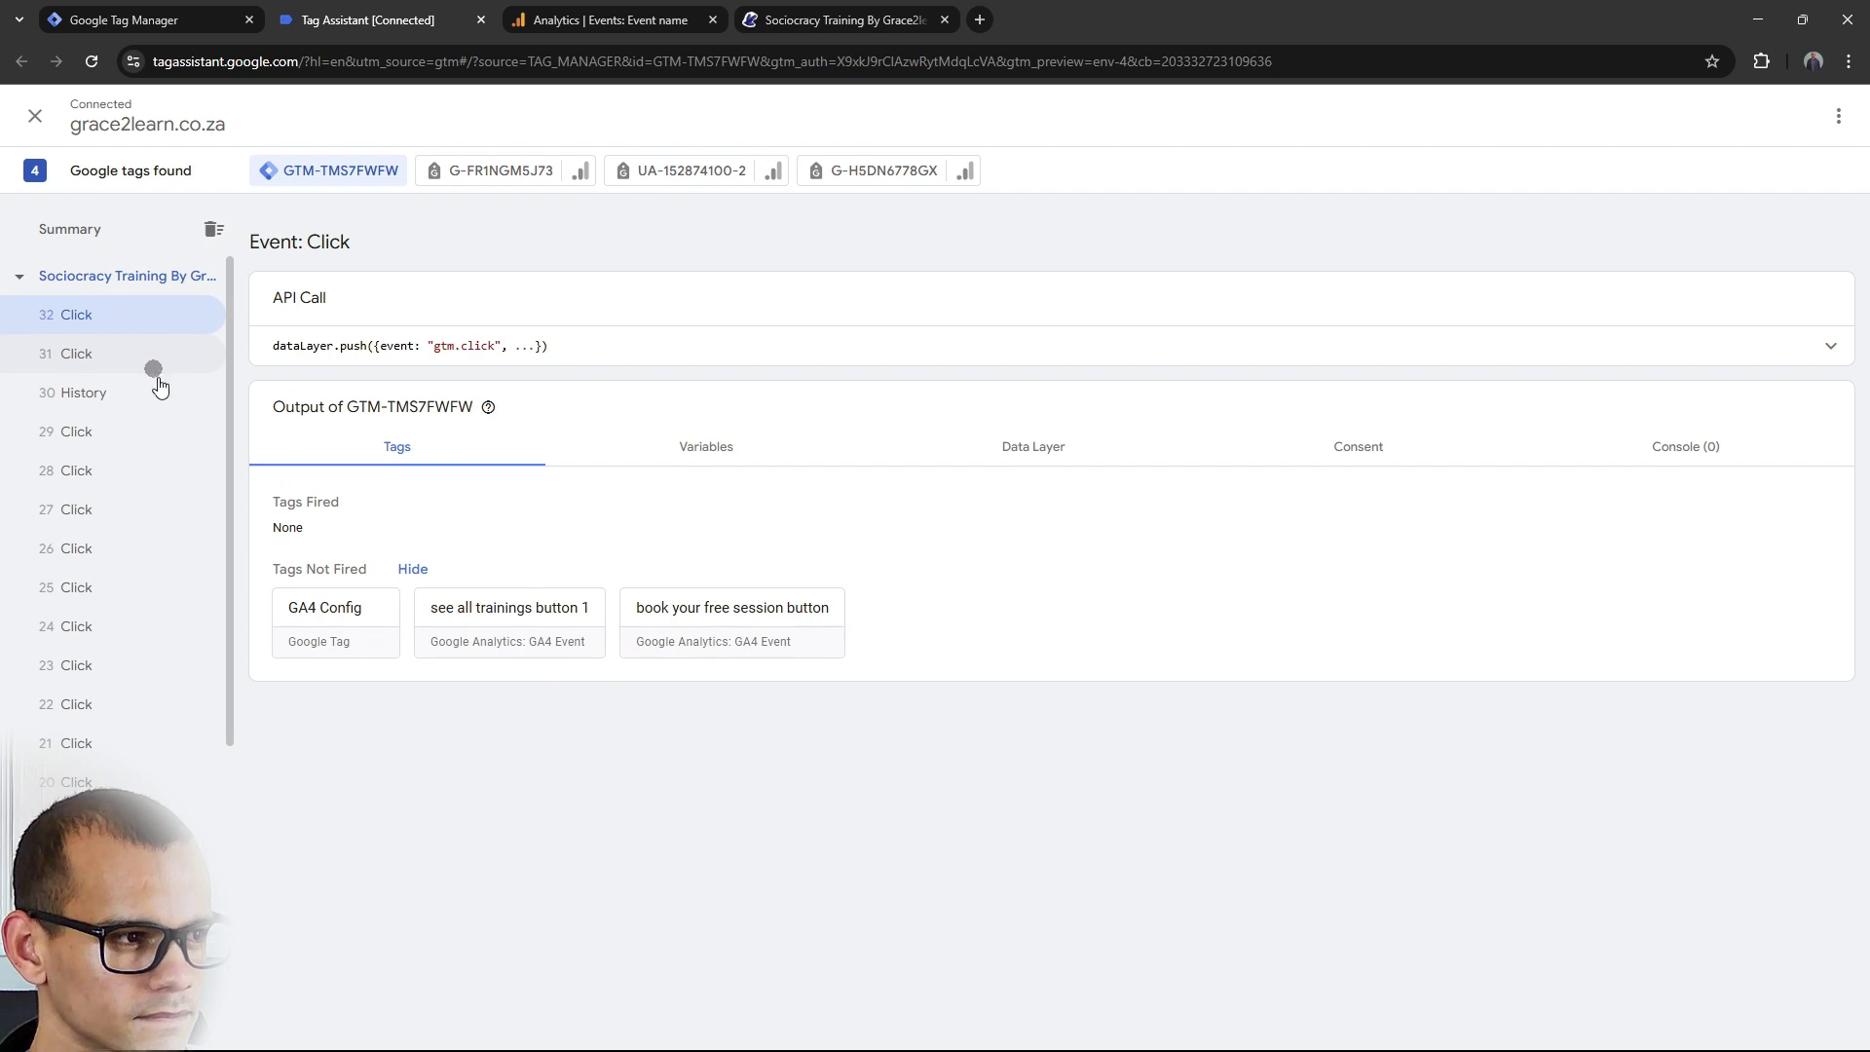
{"action": "left_click", "coordinate": [717, 446]}
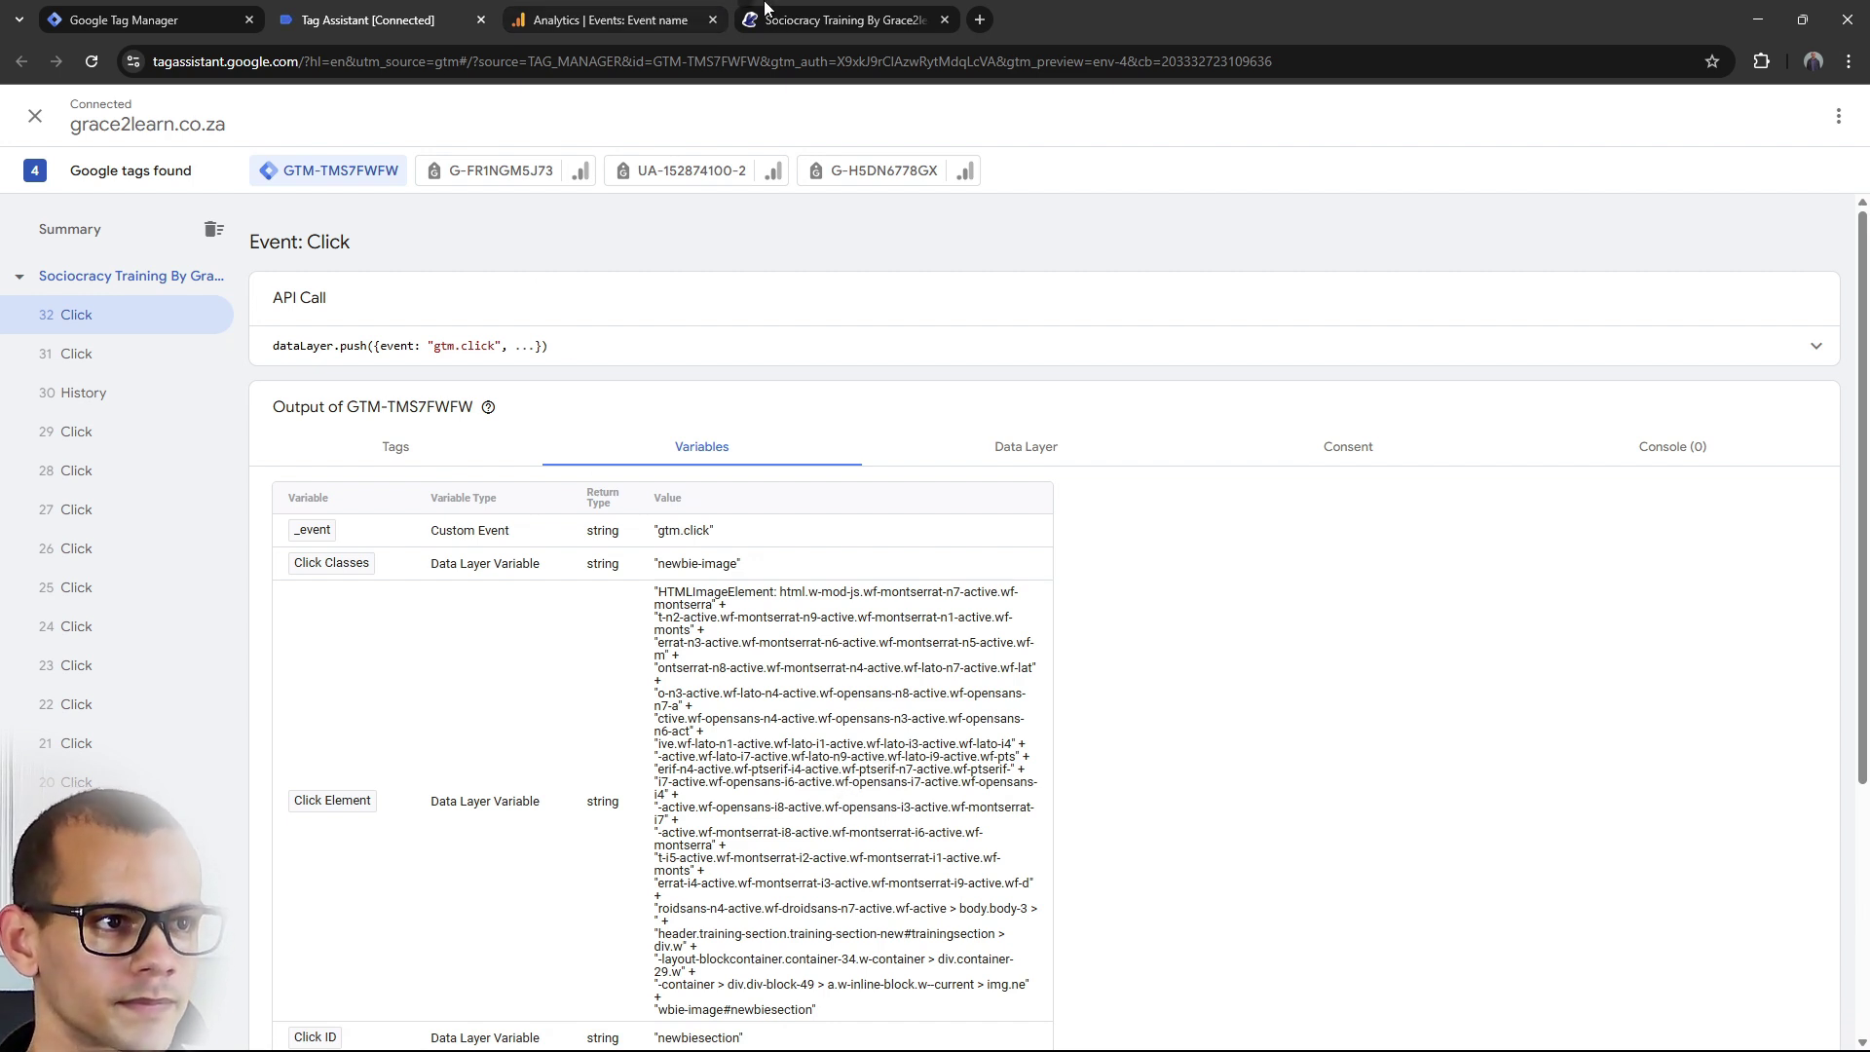
Inspect the Newbie button's HTML on the Sociocracy Training page and compare its class with the Click Classes value in Tag Assistant.
{"action": "left_click", "coordinate": [820, 8]}
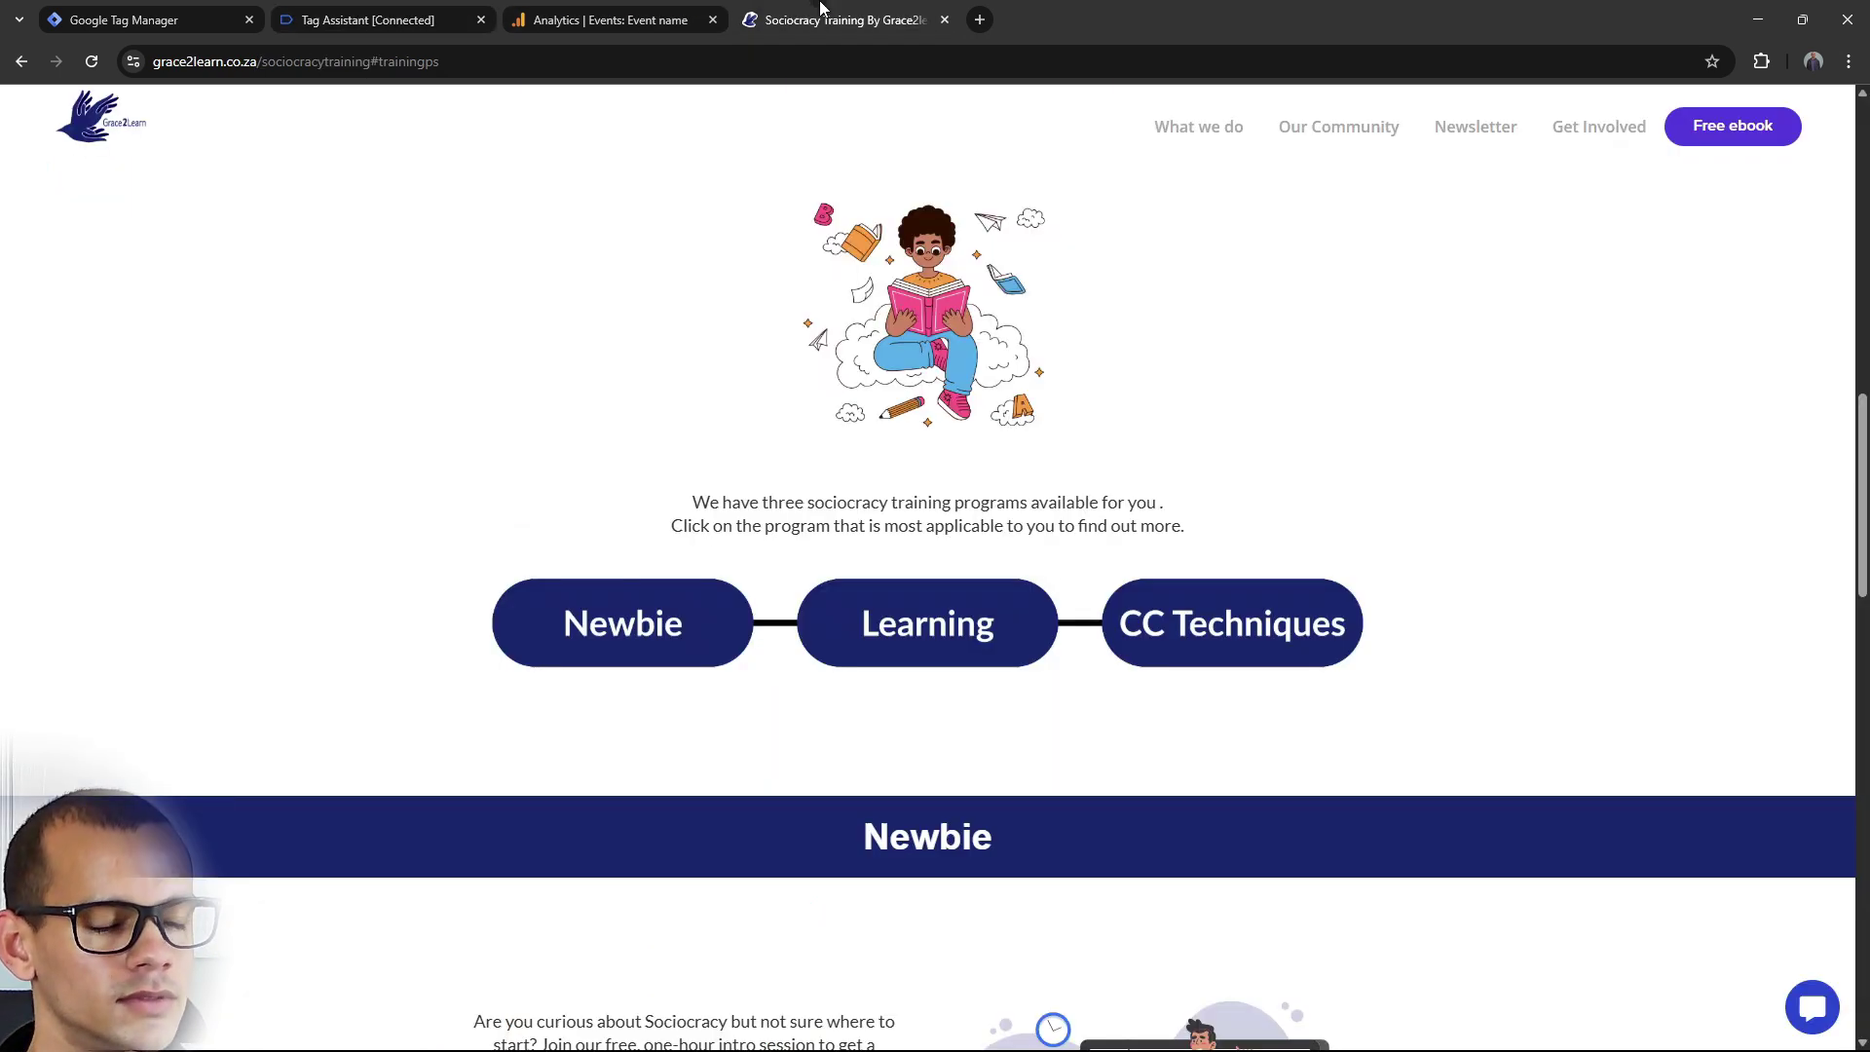
{"action": "right_click", "coordinate": [628, 672]}
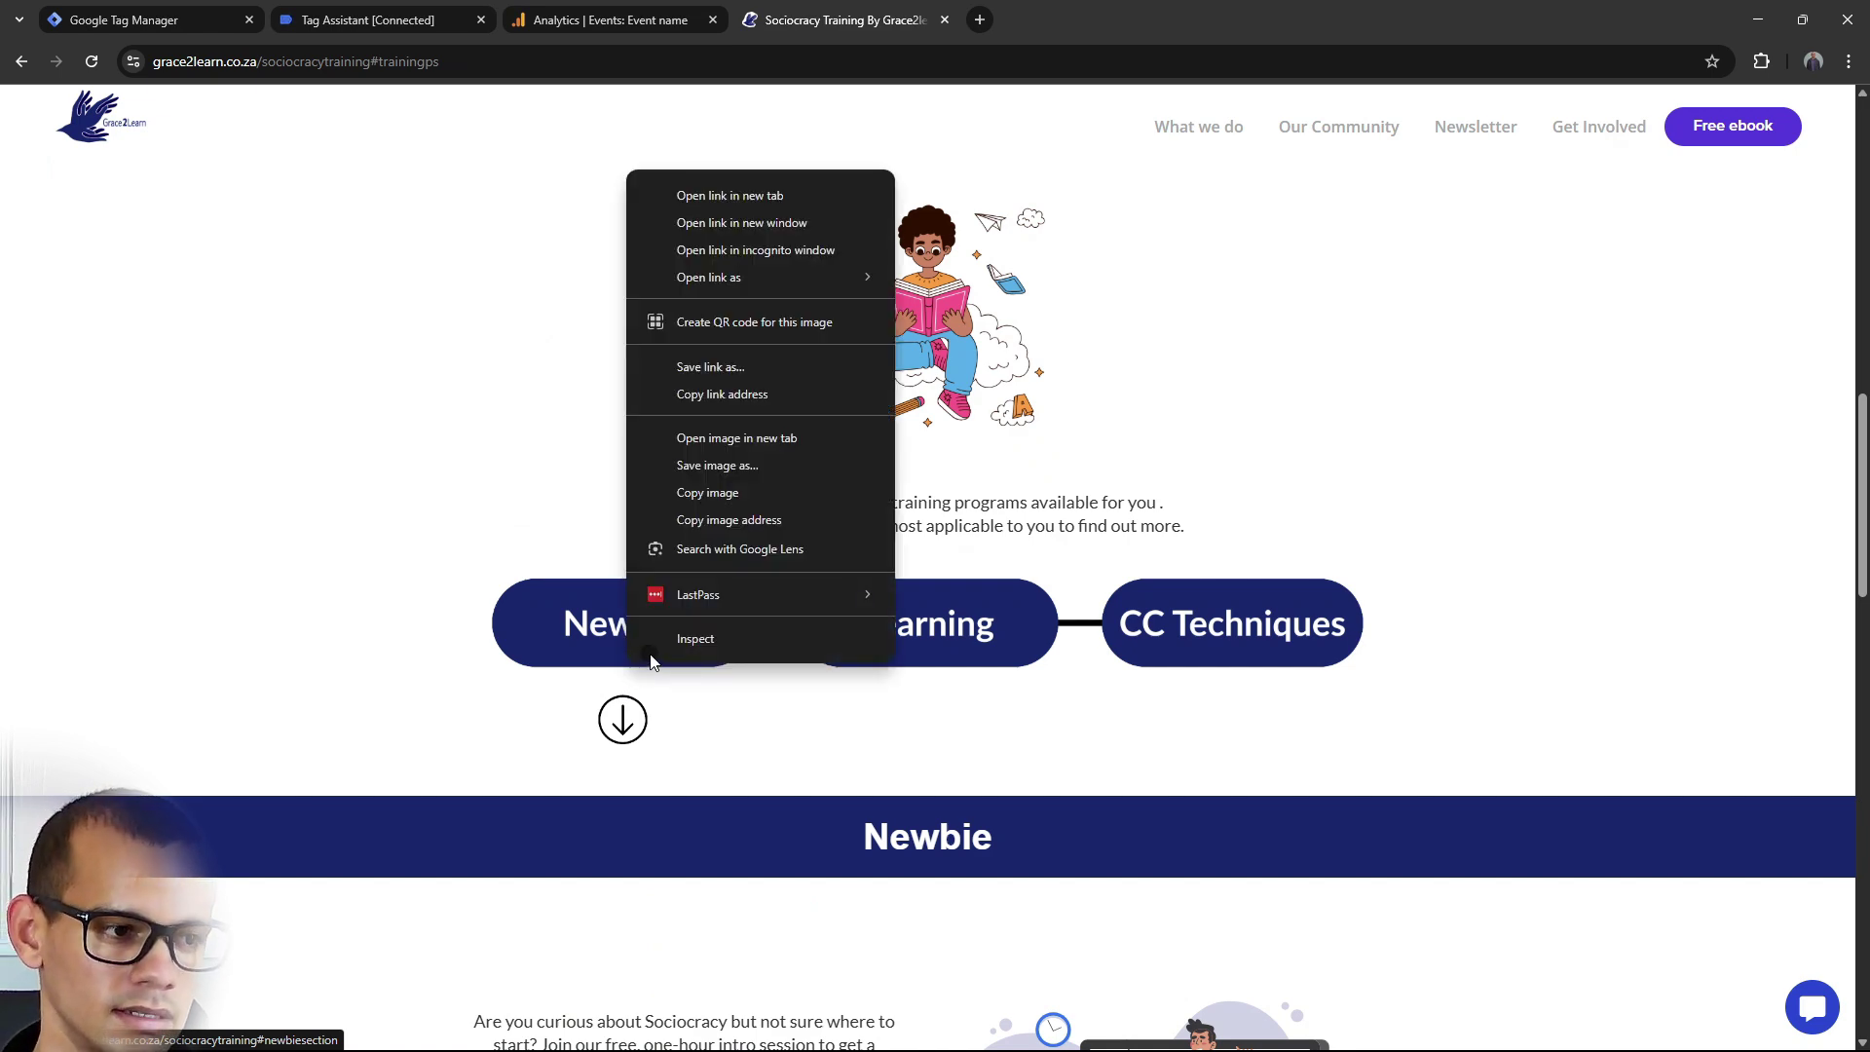
{"action": "left_click", "coordinate": [656, 641]}
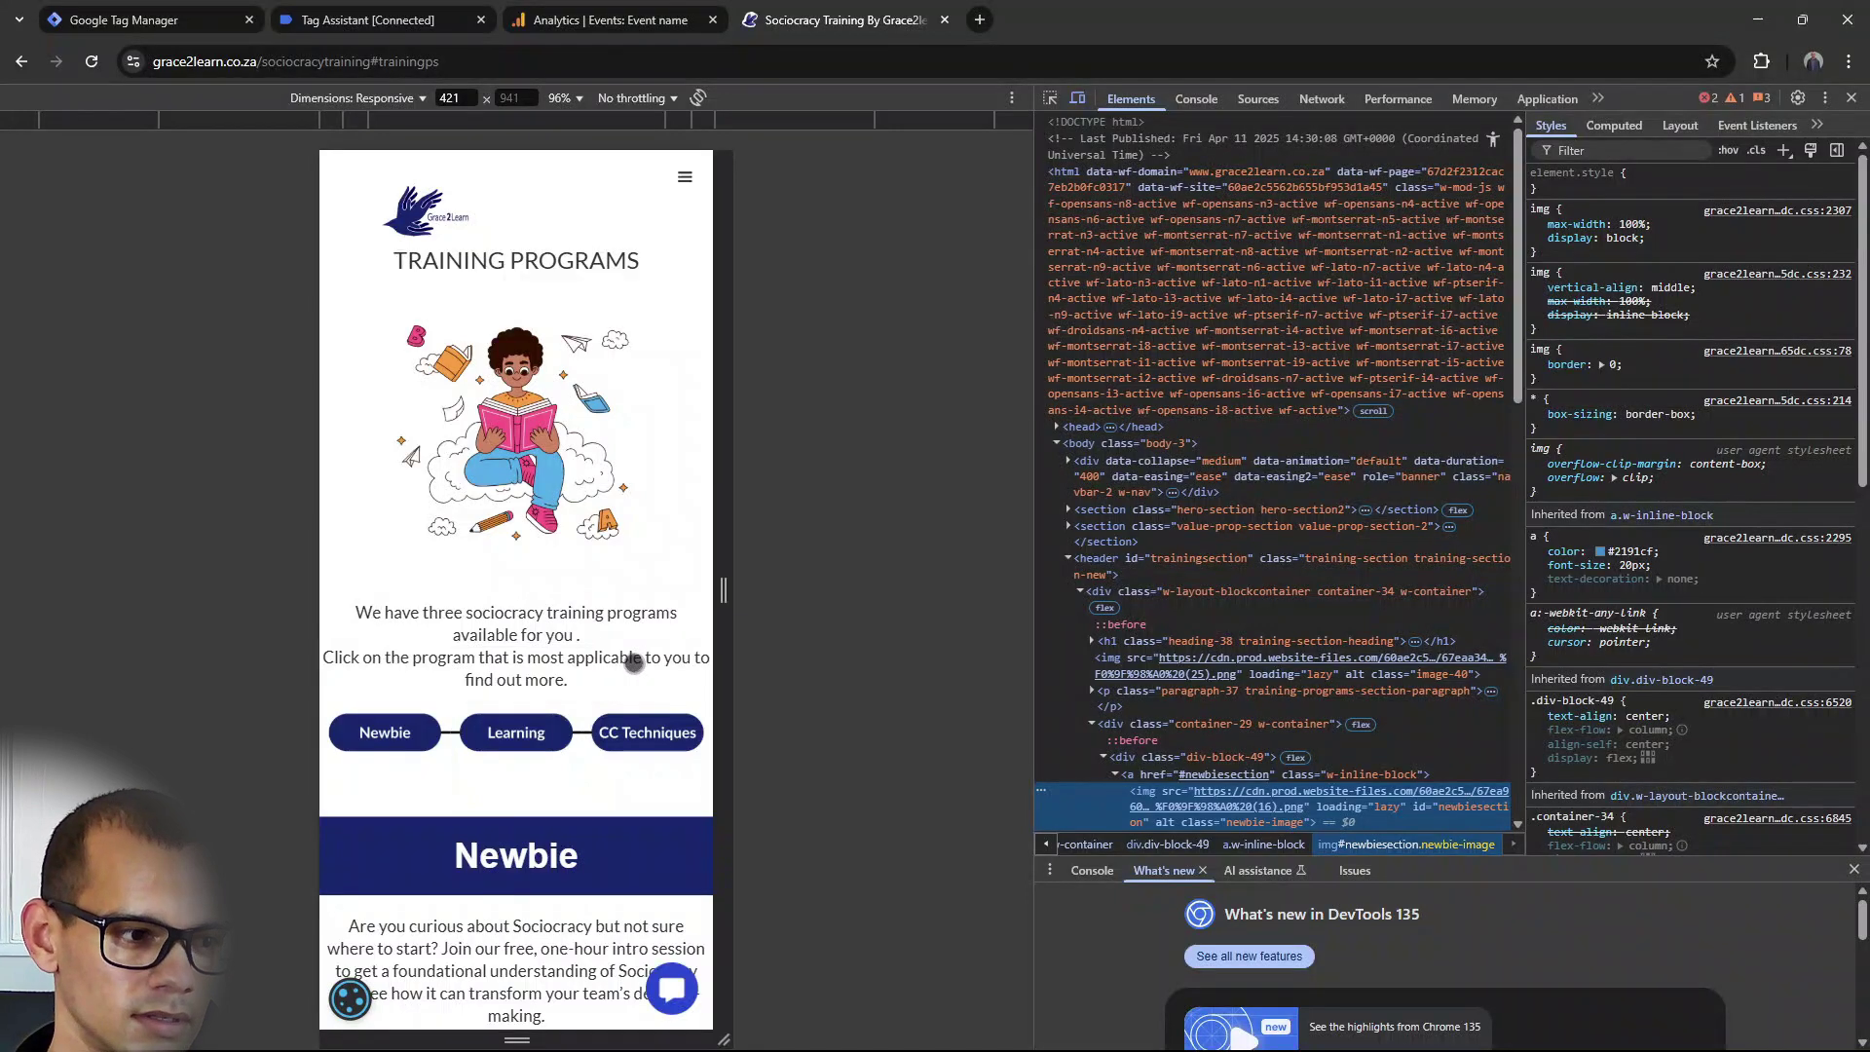
{"action": "scroll", "coordinate": [1081, 784], "scroll_direction": "down", "scroll_amount": 2}
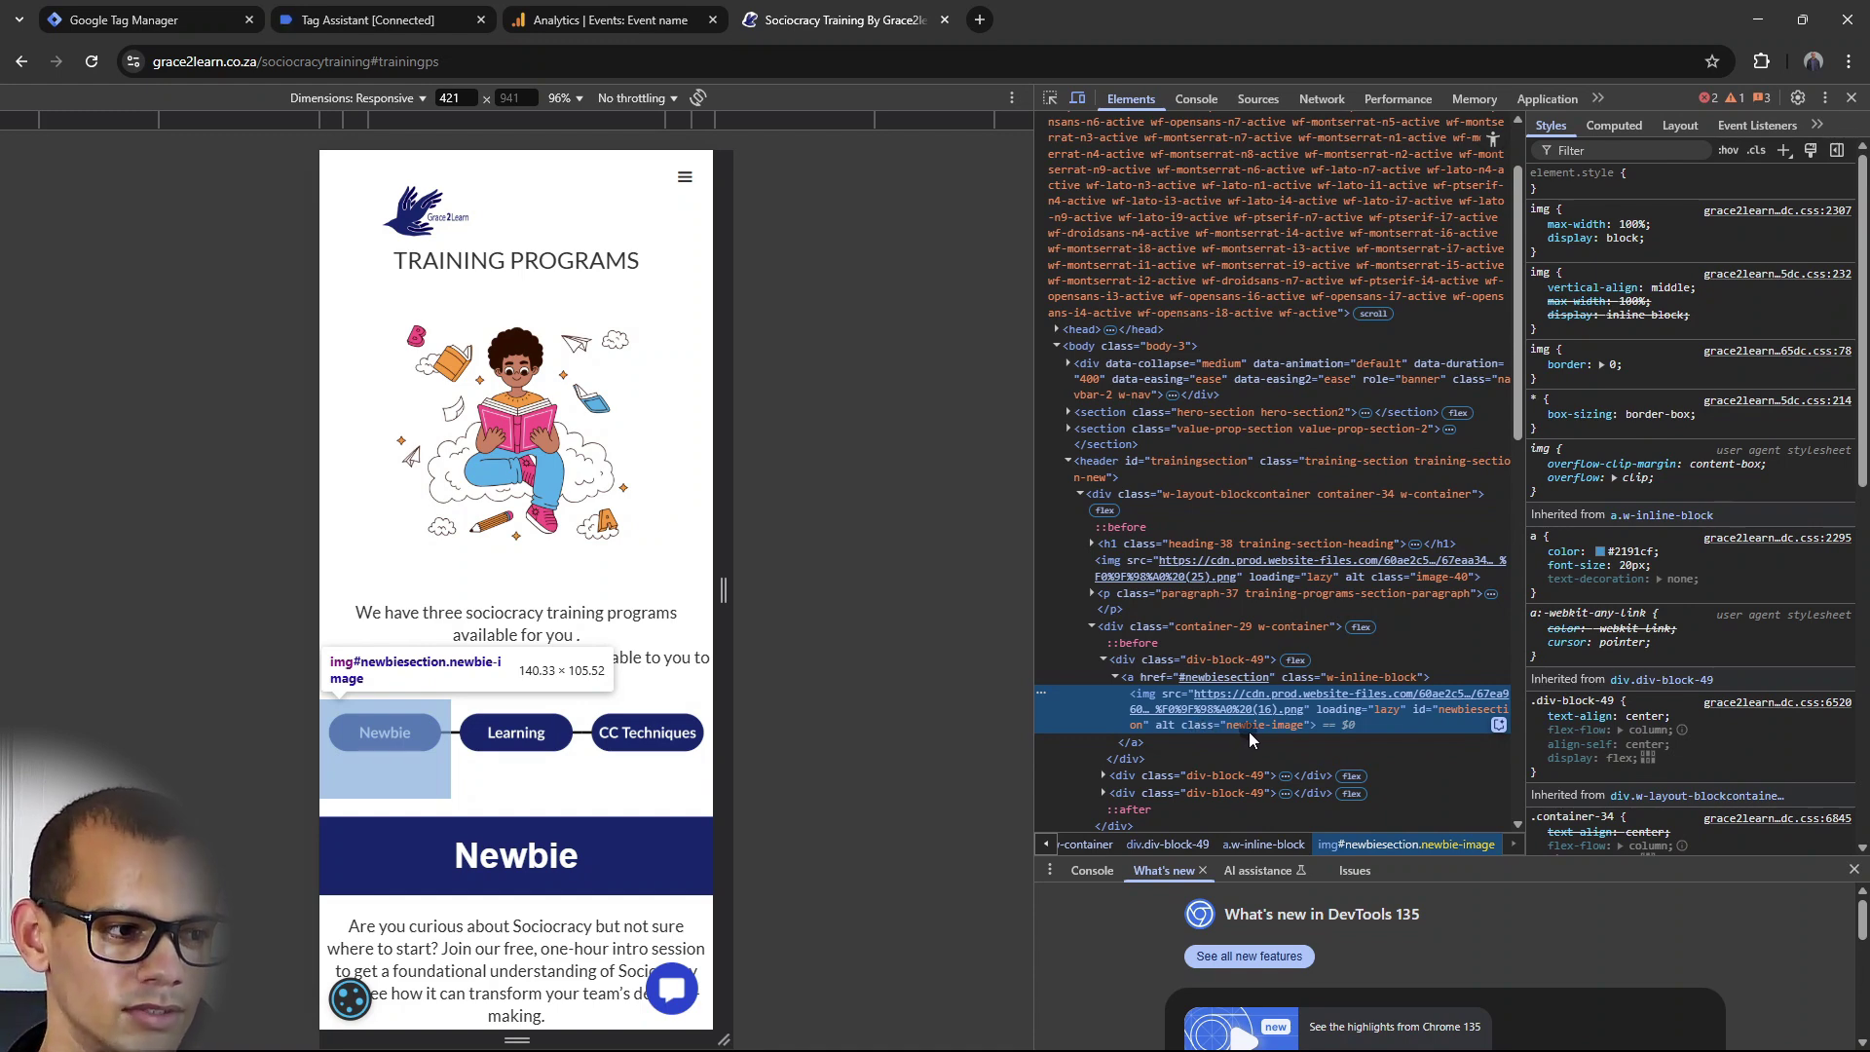
{"action": "left_click", "coordinate": [428, 18]}
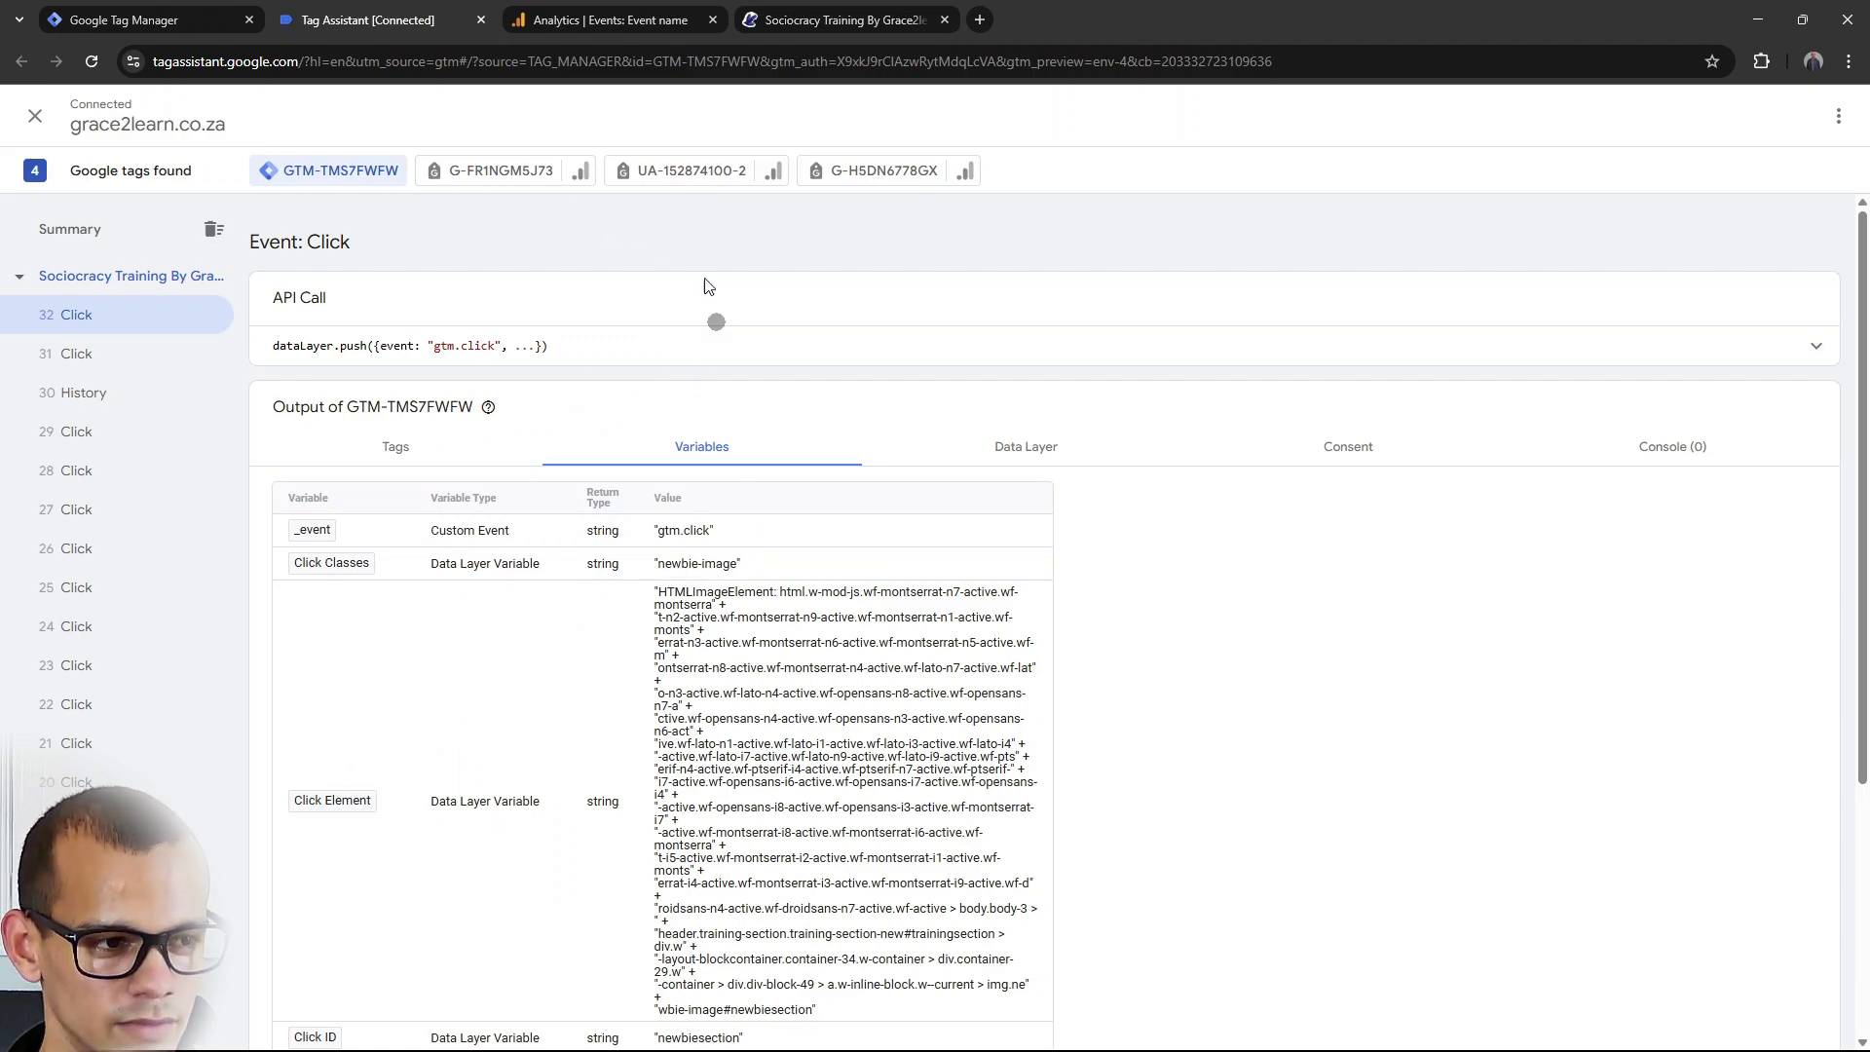
Expand the Learning button's div and link in the page's HTML to examine the class of its image.
{"action": "left_click", "coordinate": [747, 12]}
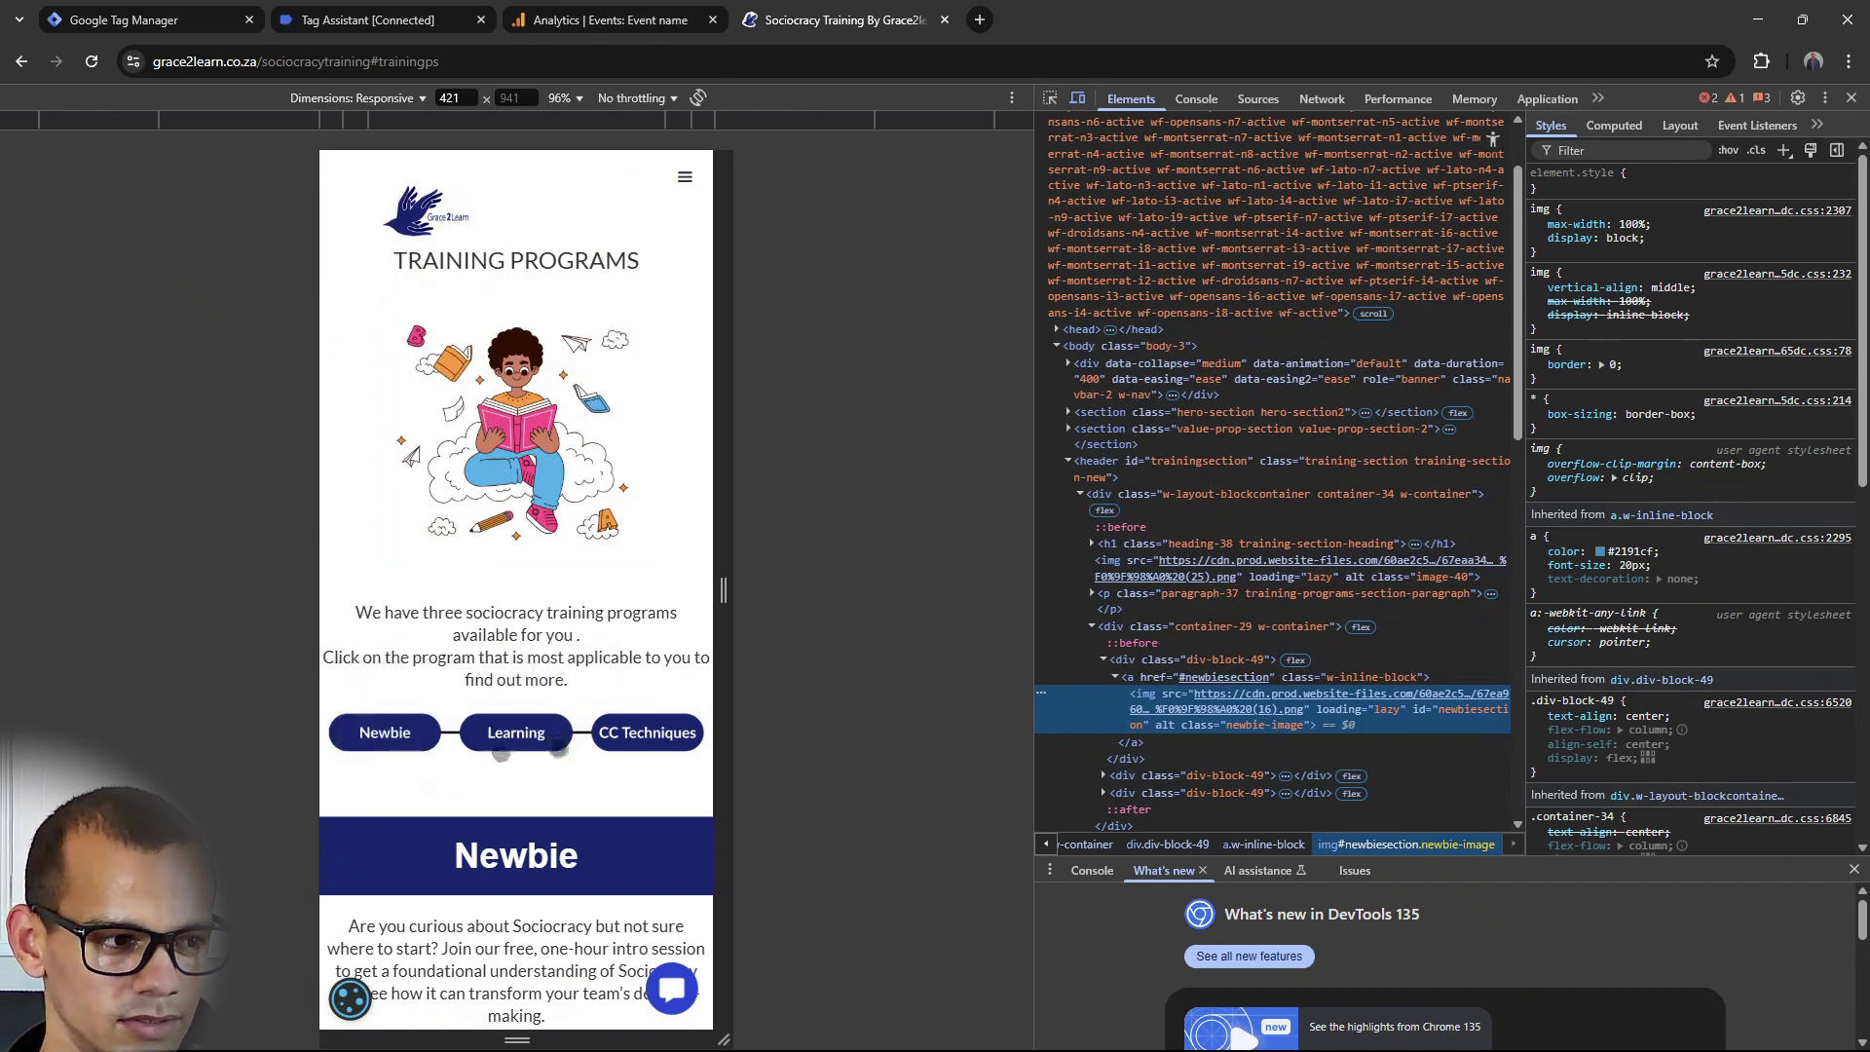
{"action": "mouse_move", "coordinate": [1327, 694]}
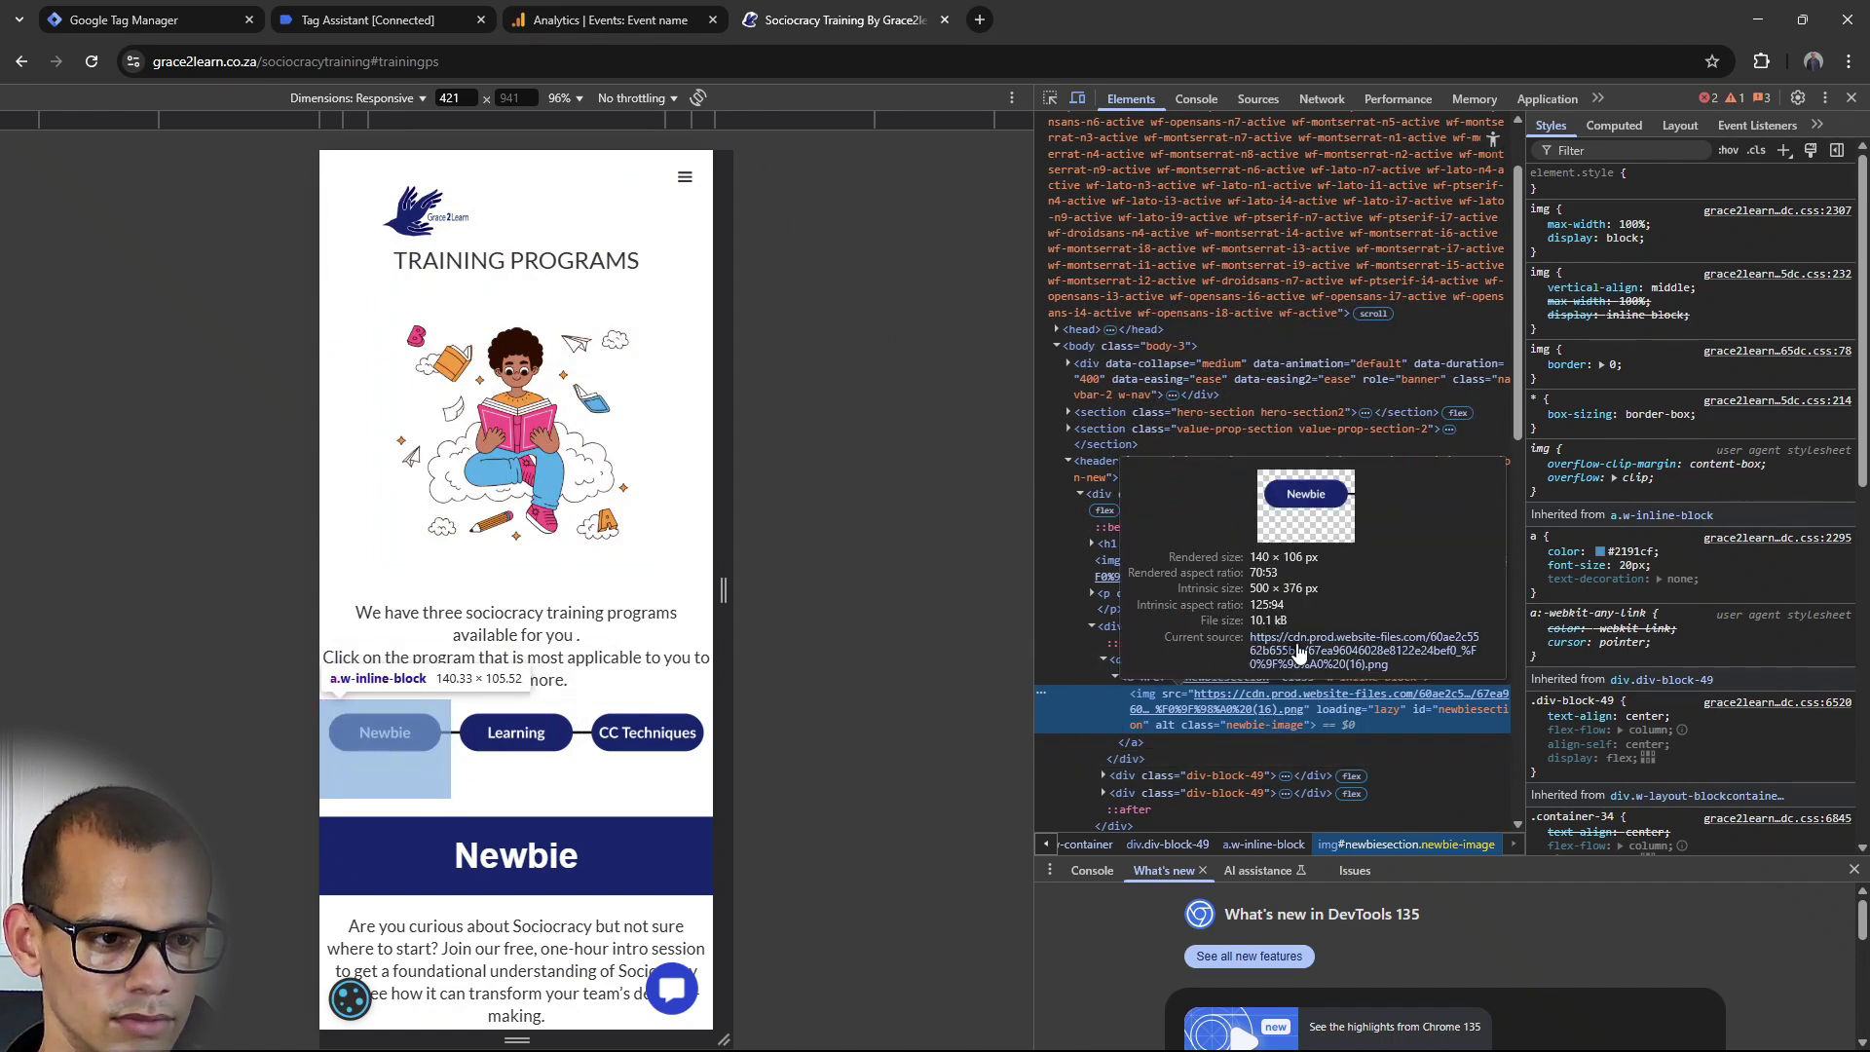
{"action": "scroll", "coordinate": [1245, 670], "scroll_direction": "down", "scroll_amount": 3}
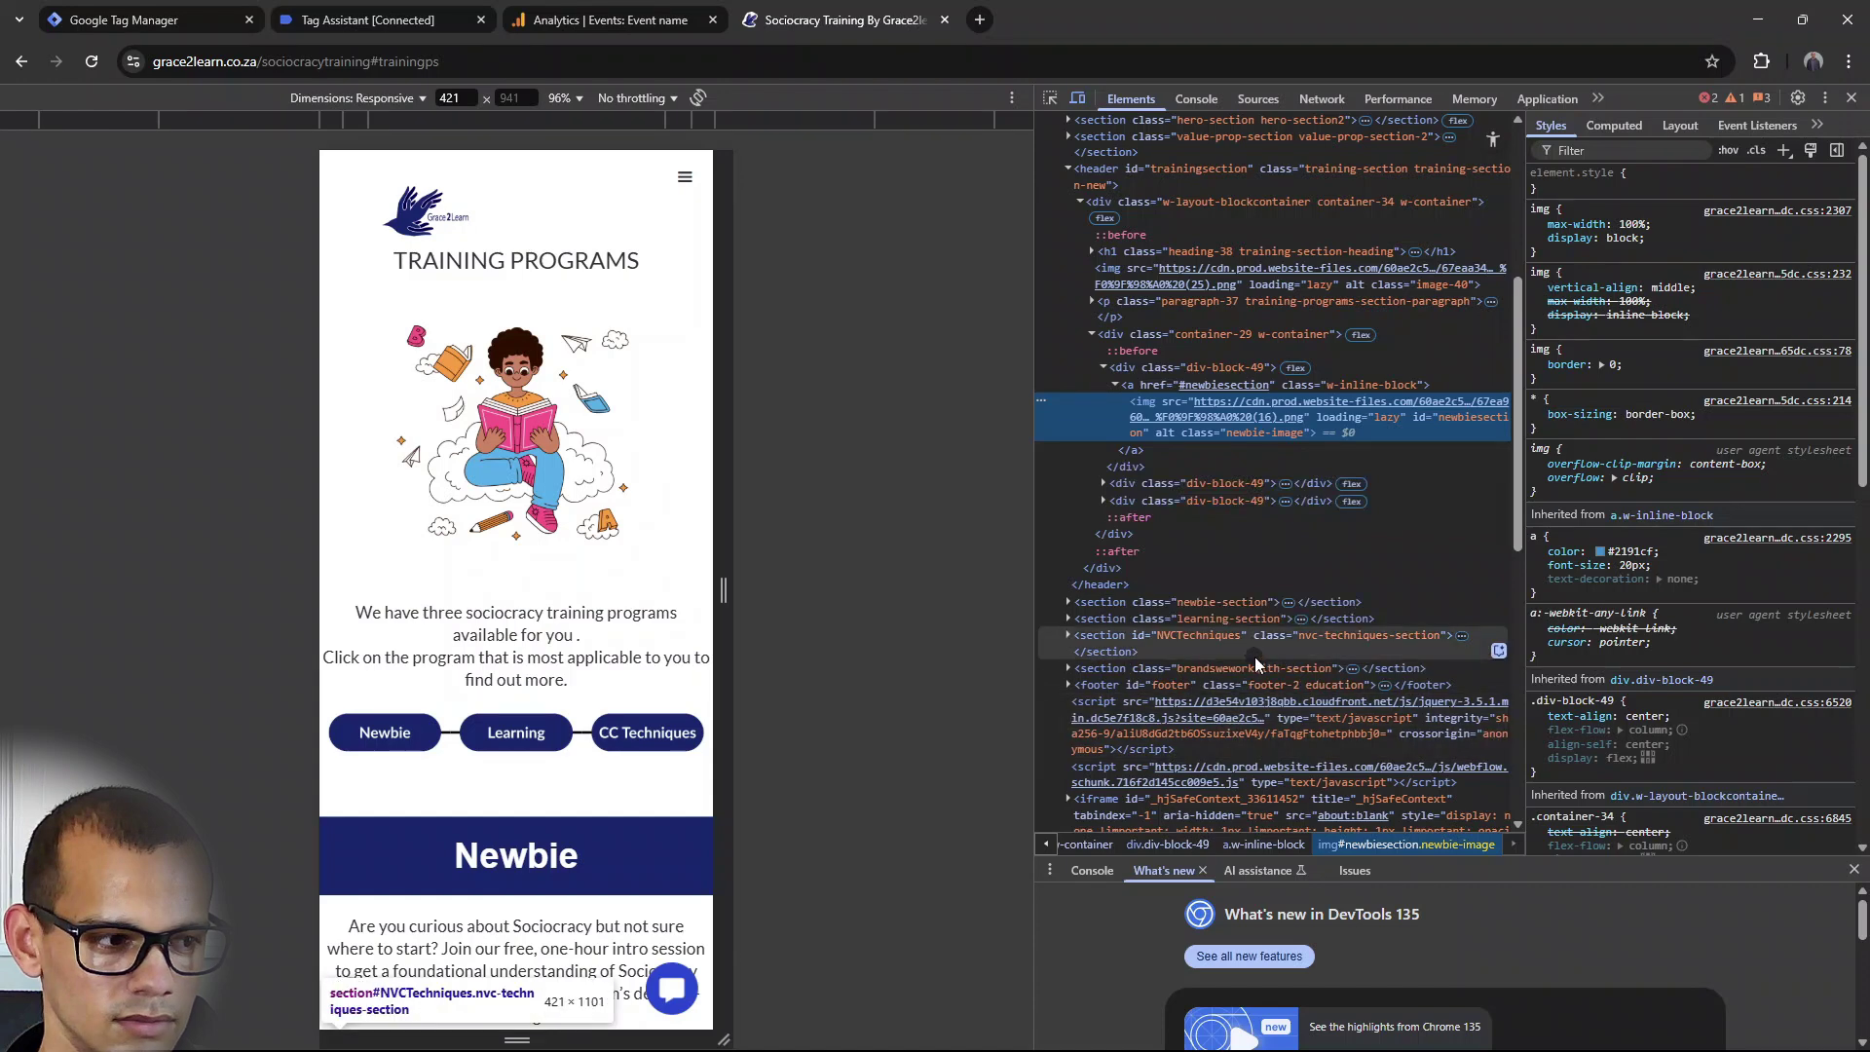
{"action": "left_click", "coordinate": [1288, 483]}
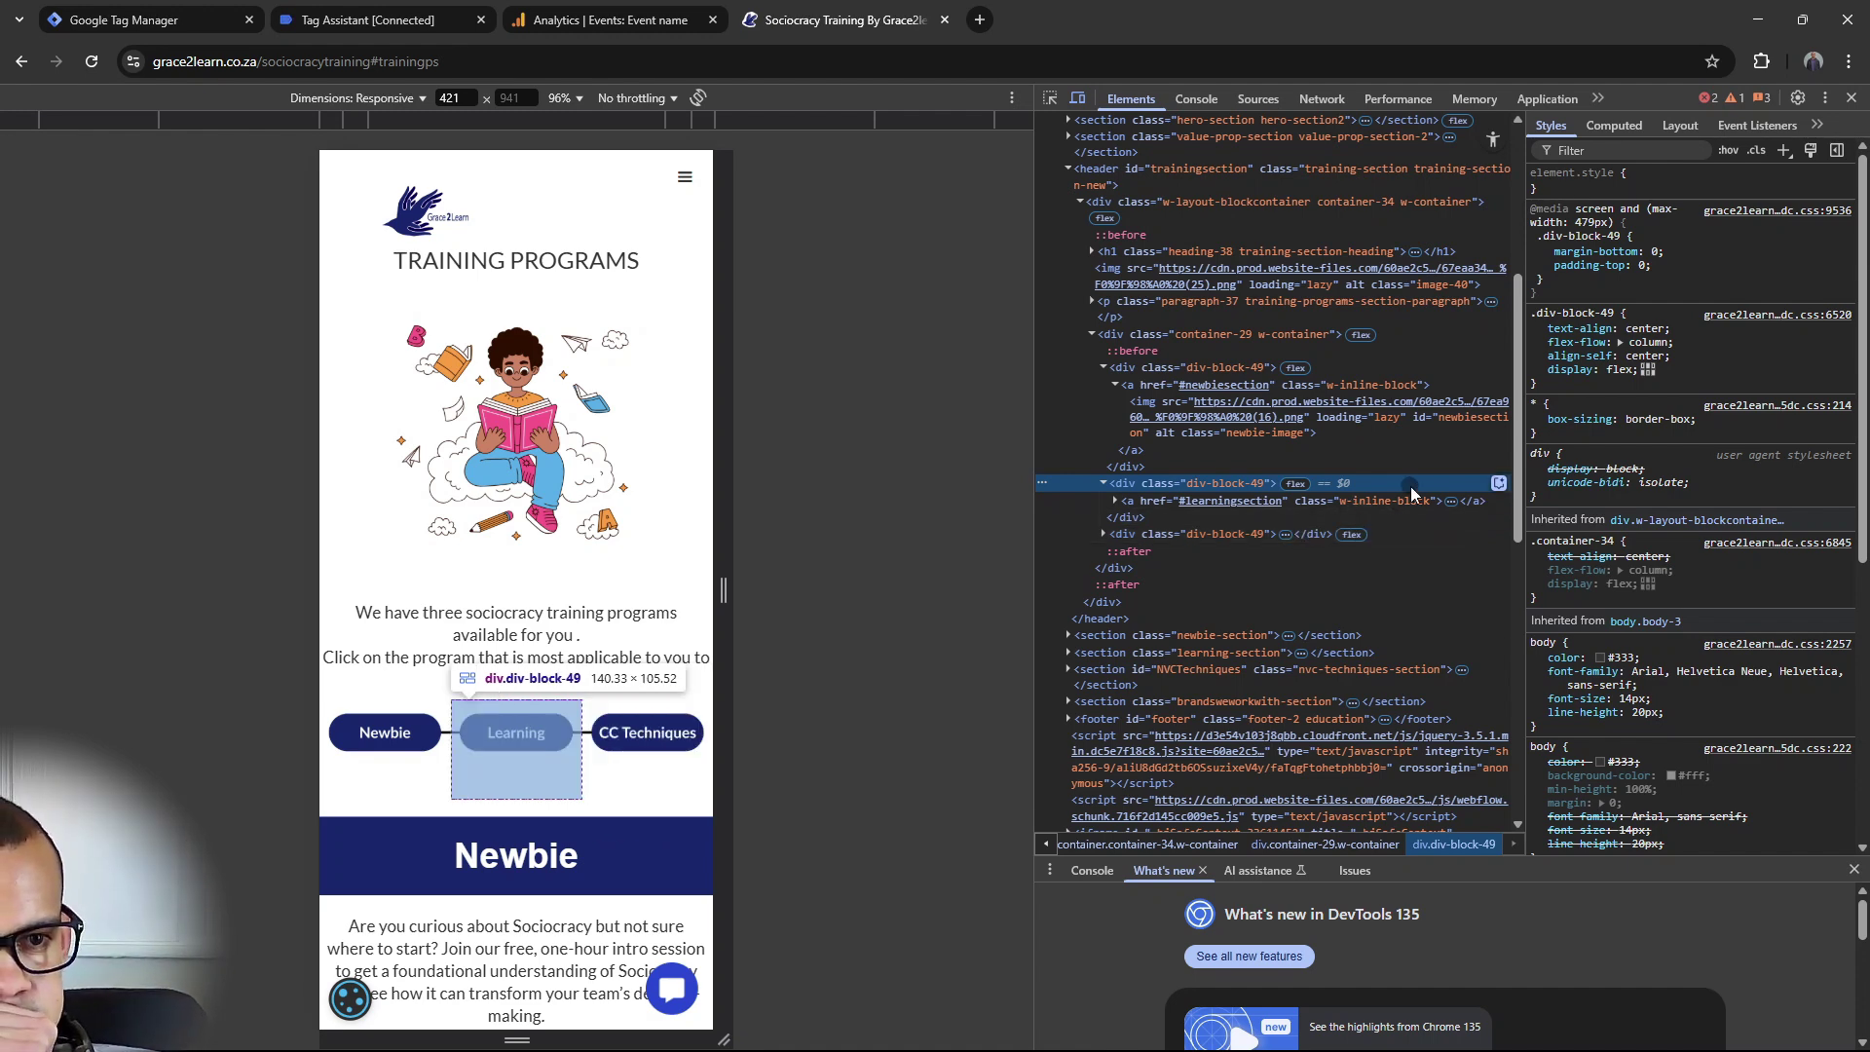
{"action": "left_click", "coordinate": [1457, 500]}
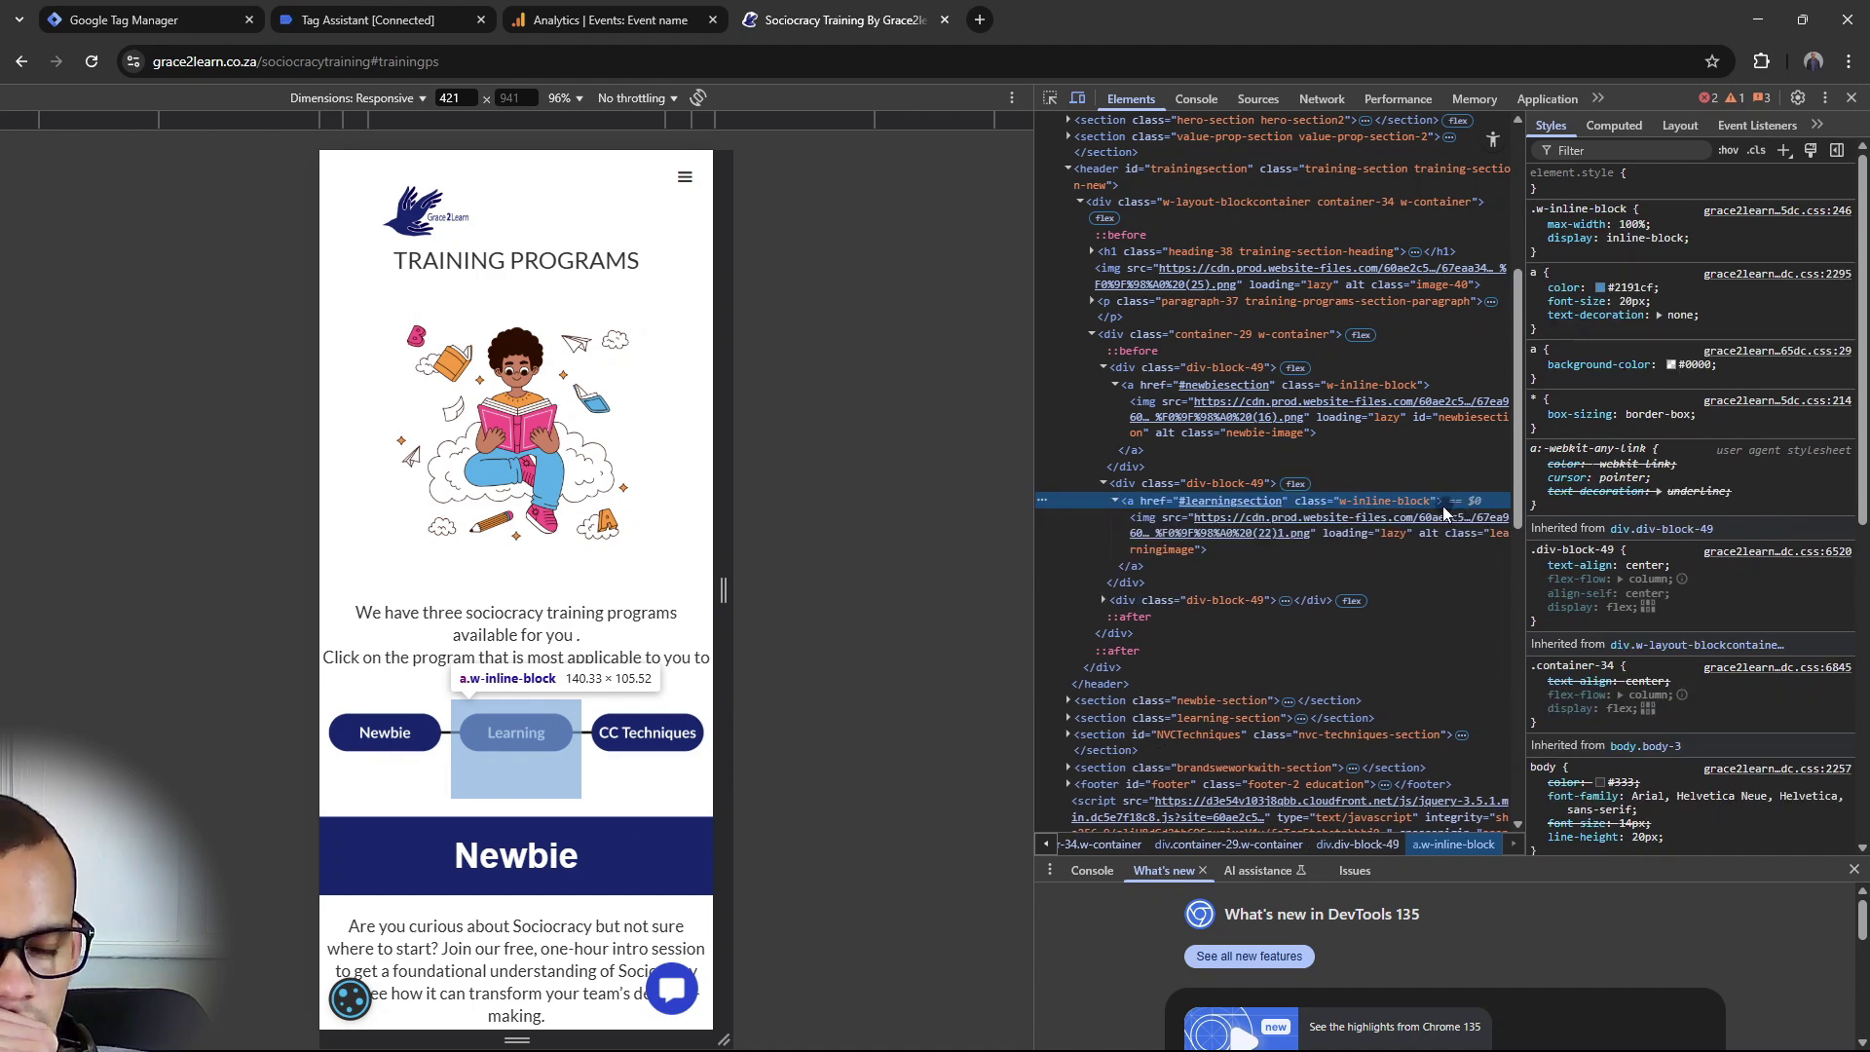
{"action": "left_click", "coordinate": [1452, 502]}
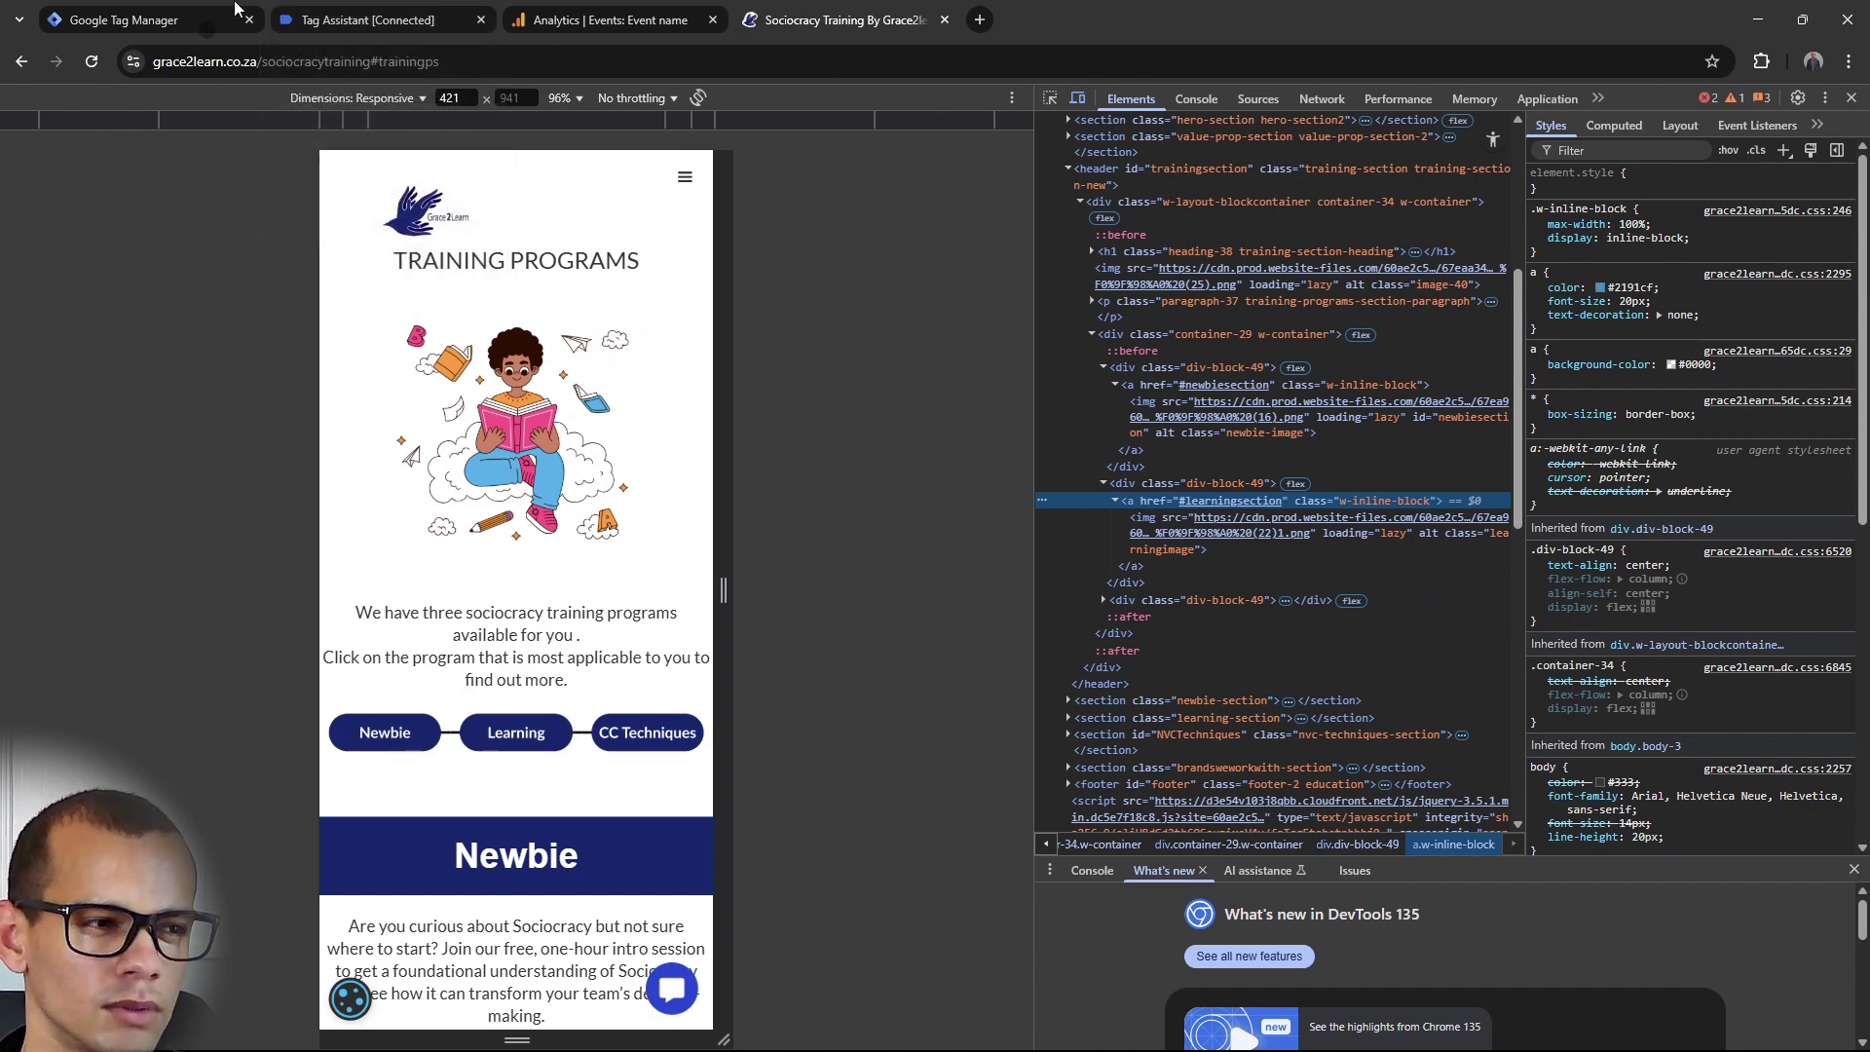
Copy the Click Classes value newbie-image from the Click event's variables in Tag Assistant.
{"action": "left_click", "coordinate": [402, 12]}
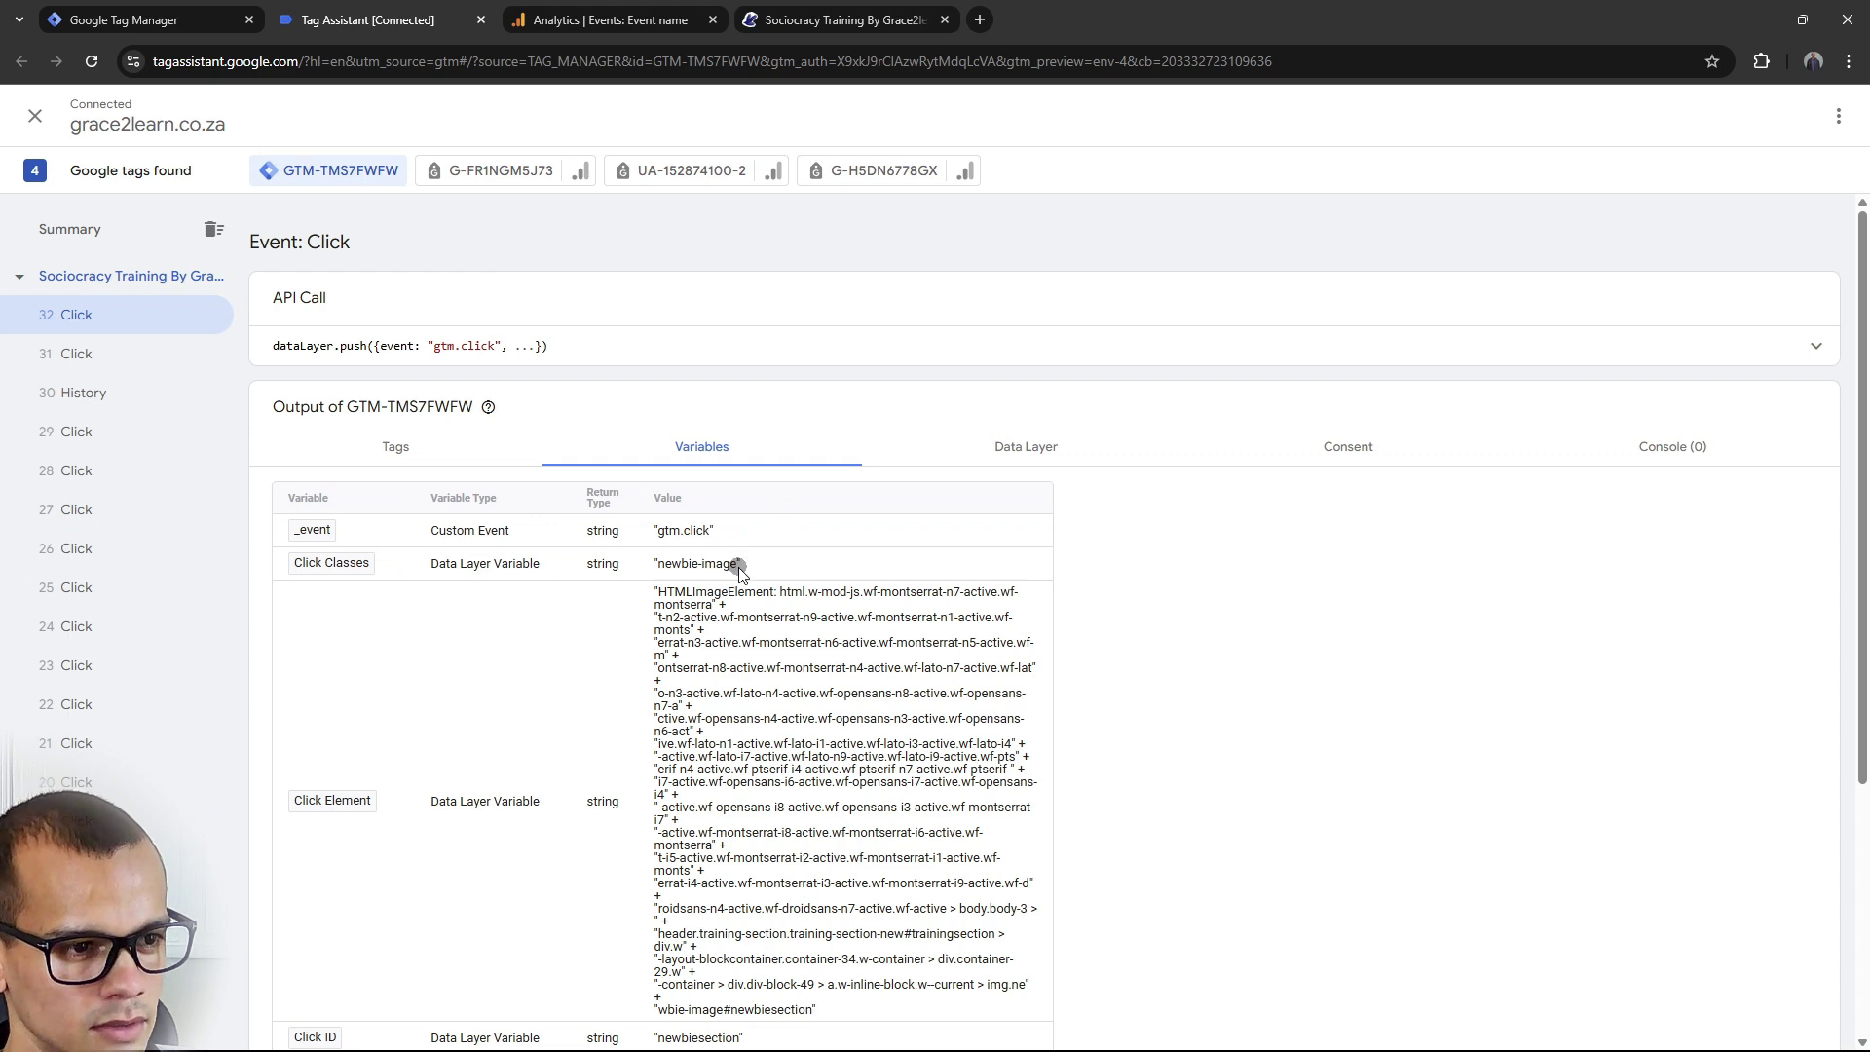
{"action": "left_click_drag", "start_coordinate": [739, 567], "coordinate": [657, 569]}
{"action": "key", "text": "ctrl+c"}
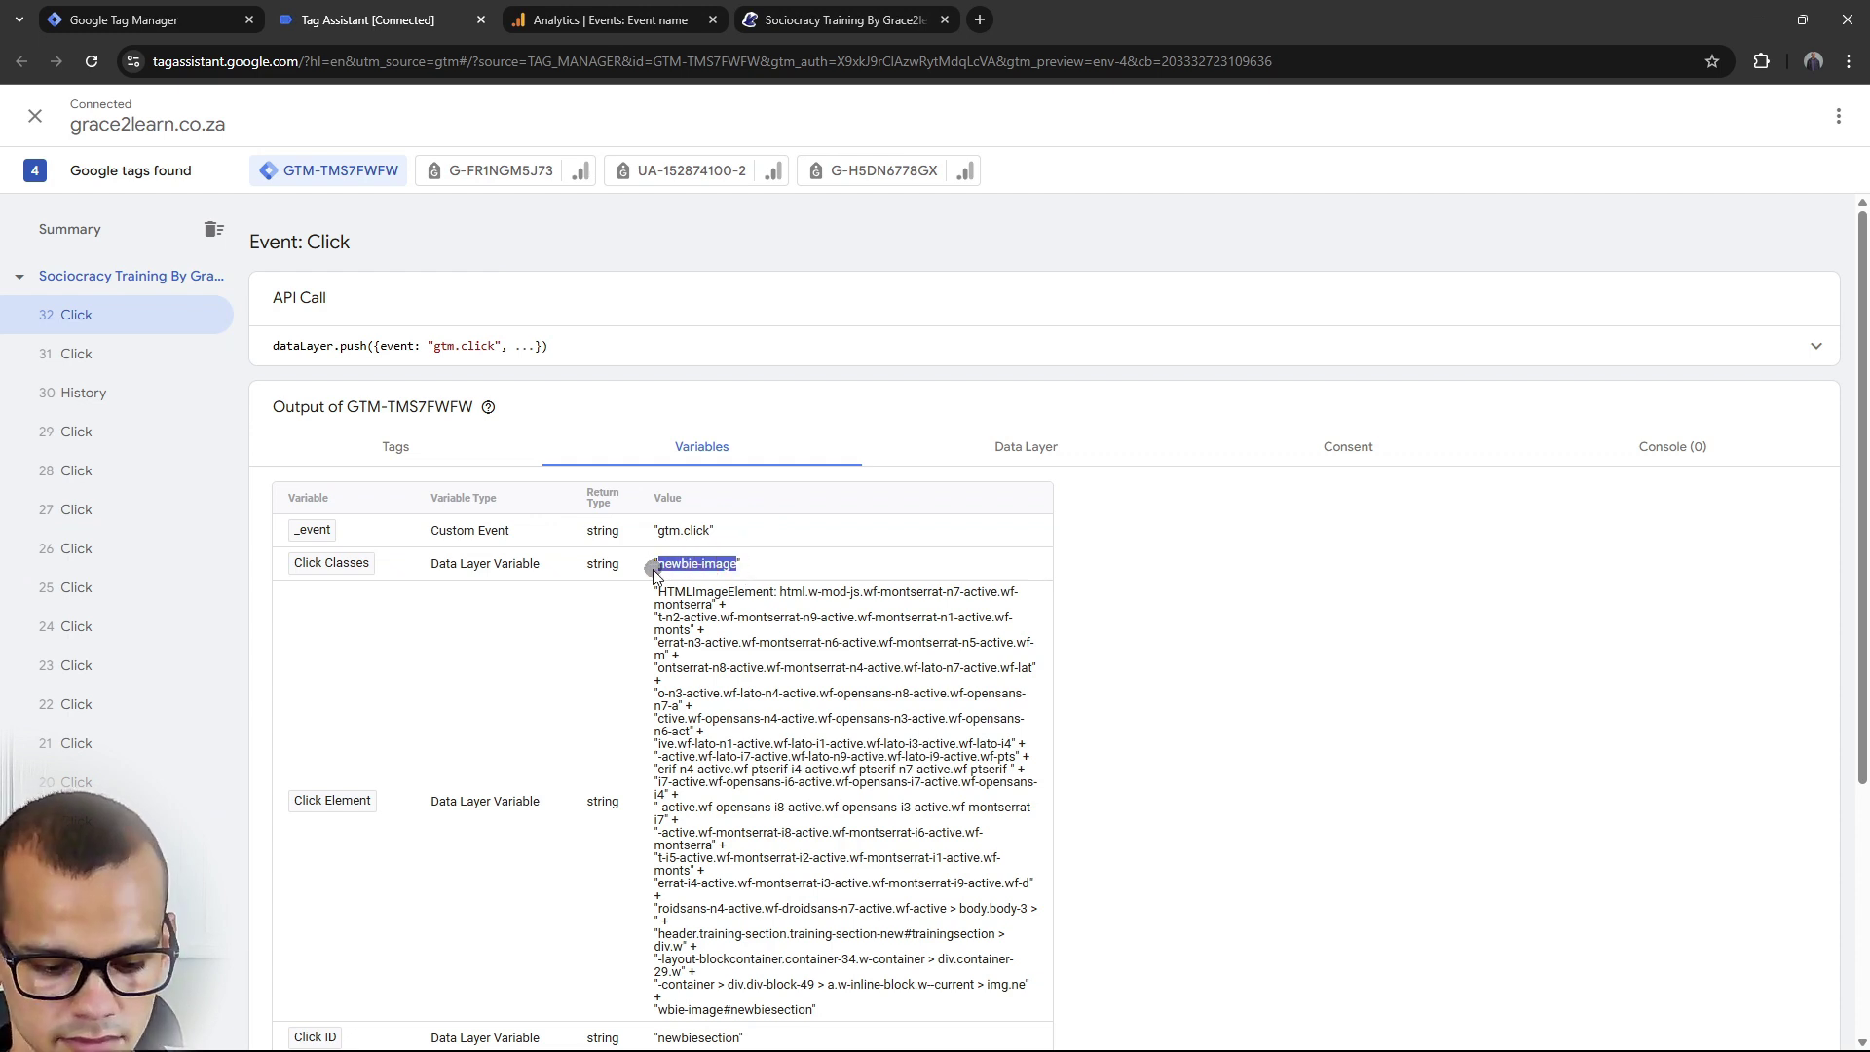
Disable the built-in variables Click Element, Click ID, Click Target, Click URL and Click Text in Google Tag Manager, keeping Click Classes enabled.
{"action": "left_click", "coordinate": [97, 7]}
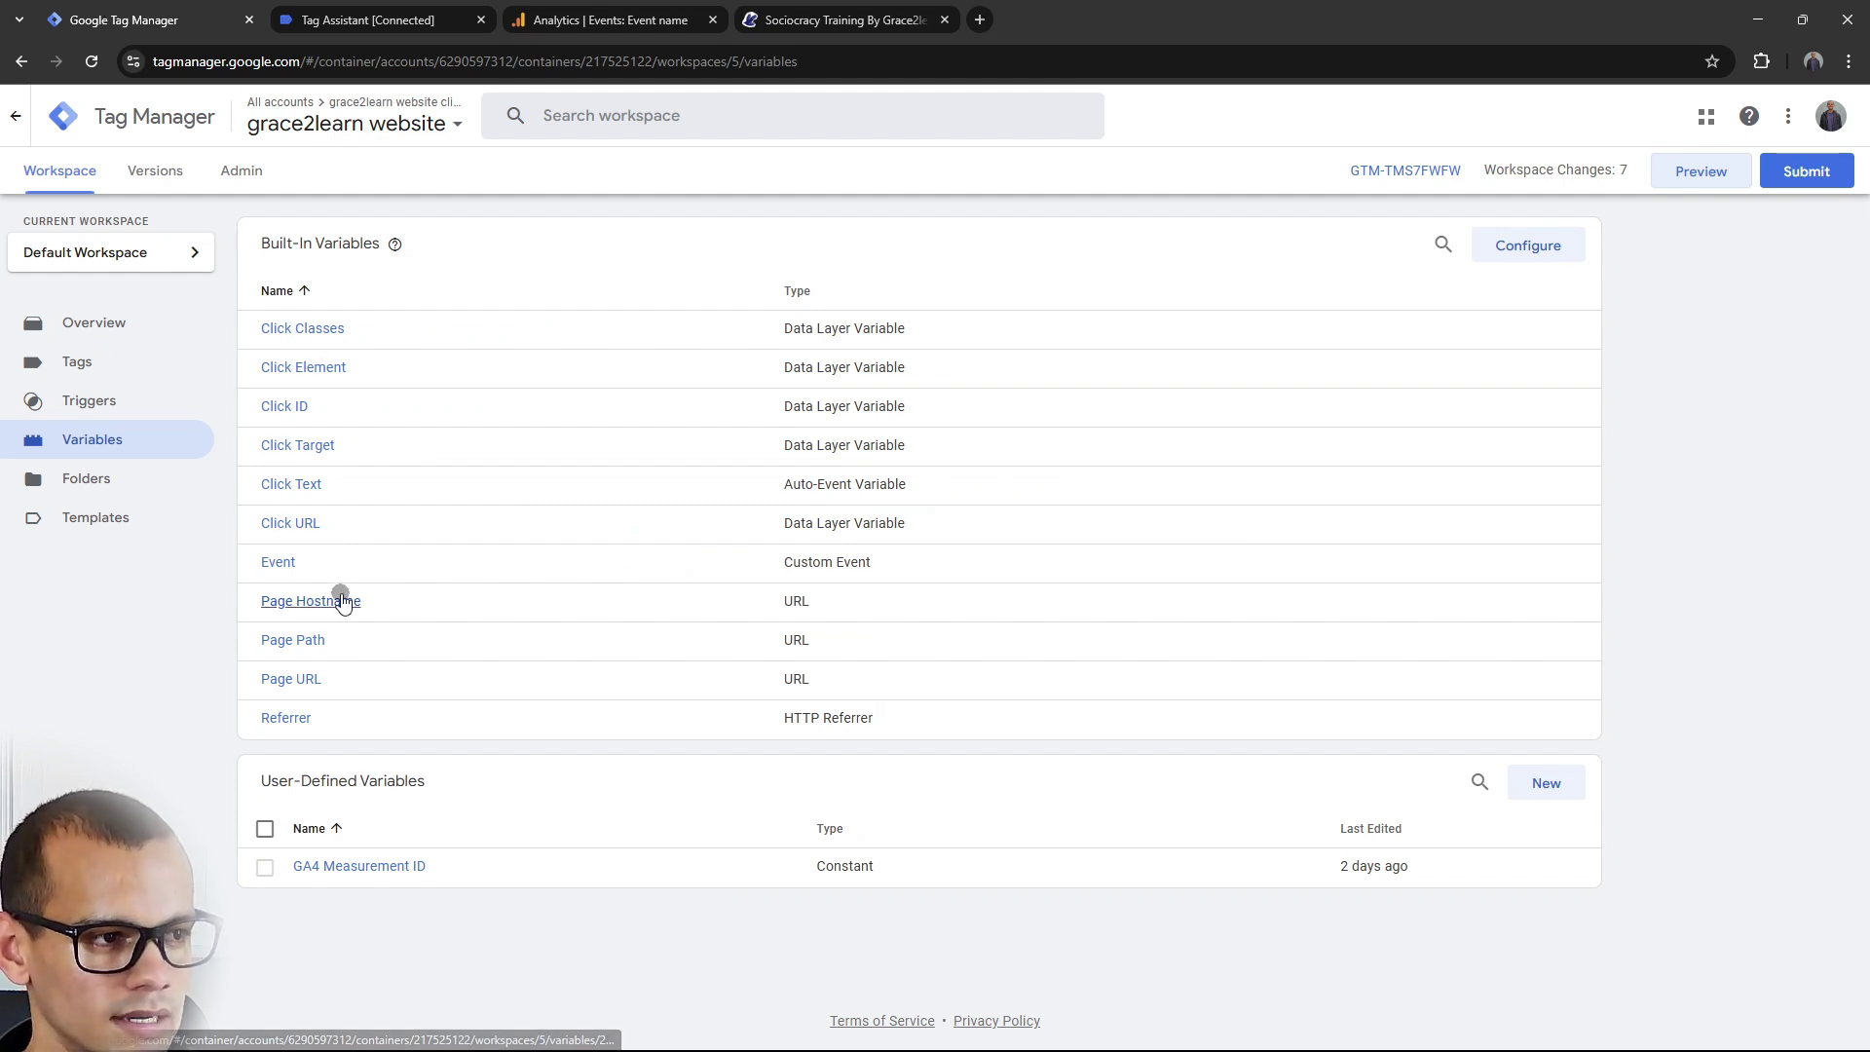
{"action": "left_click", "coordinate": [1544, 245]}
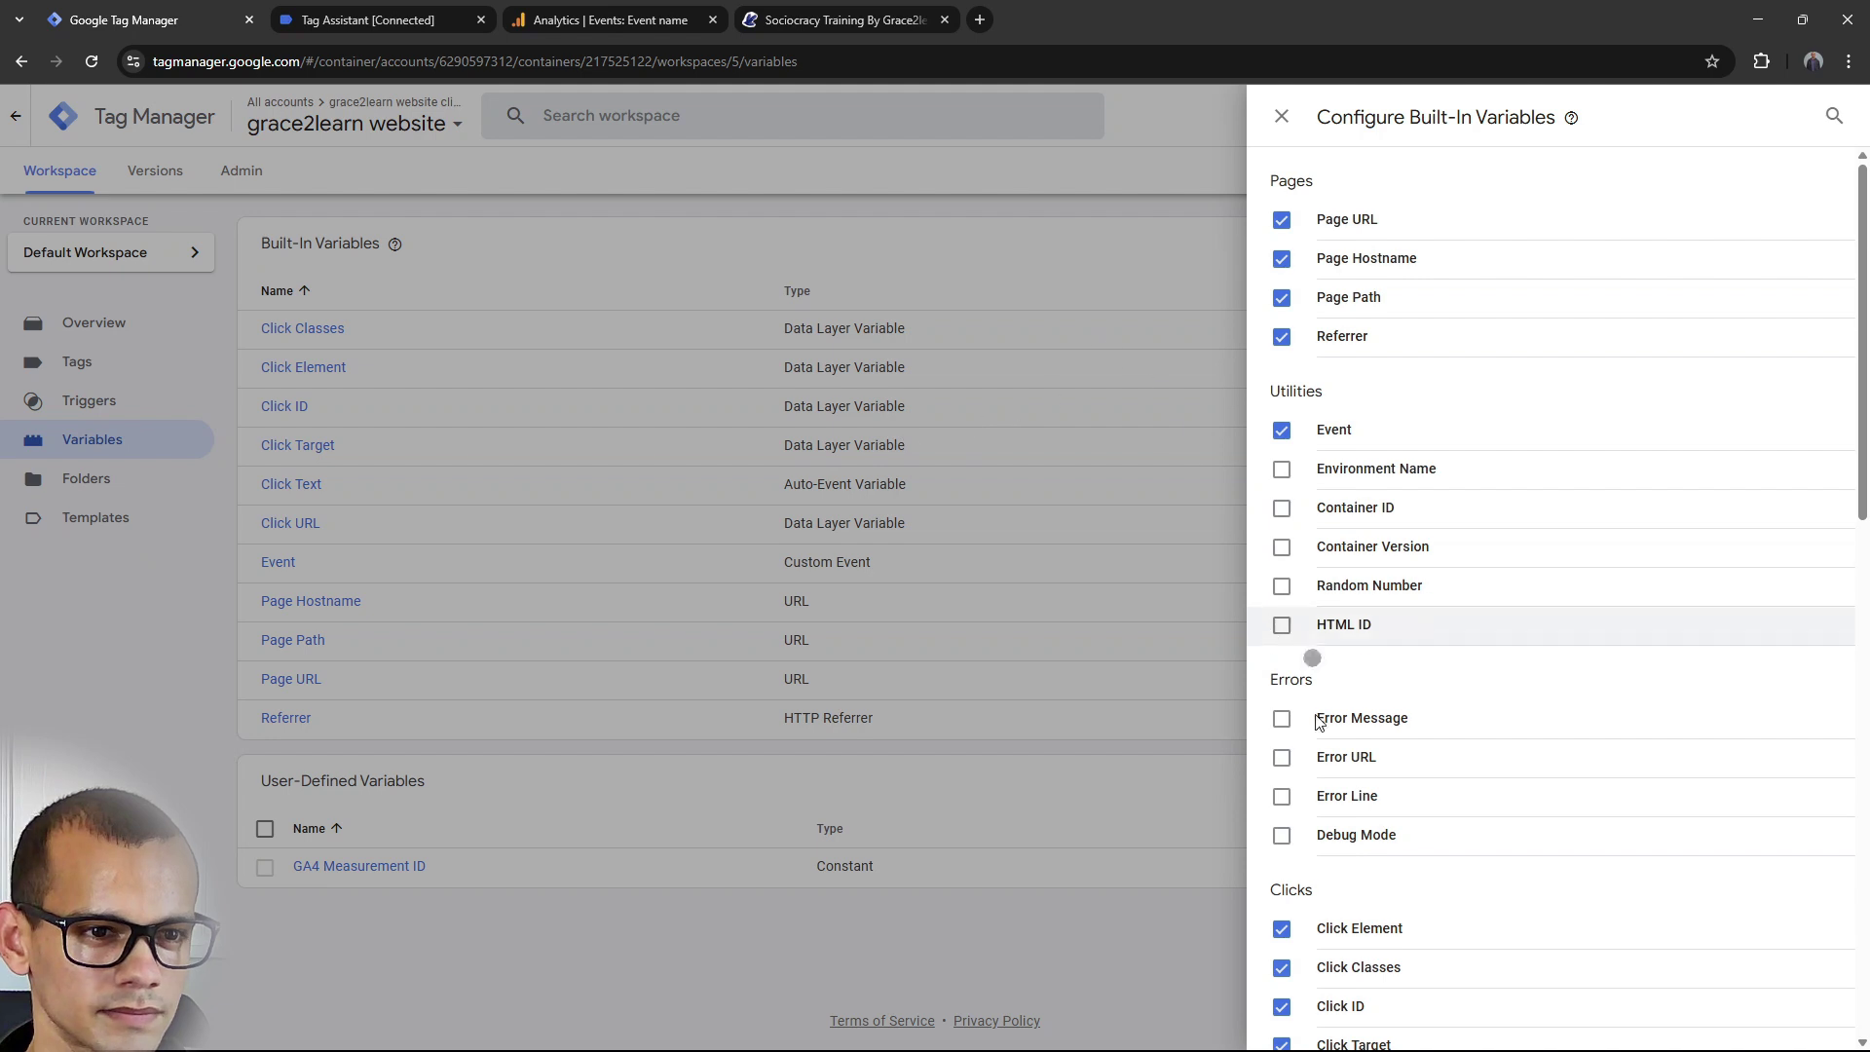
{"action": "scroll", "coordinate": [1429, 873], "scroll_direction": "down", "scroll_amount": 4}
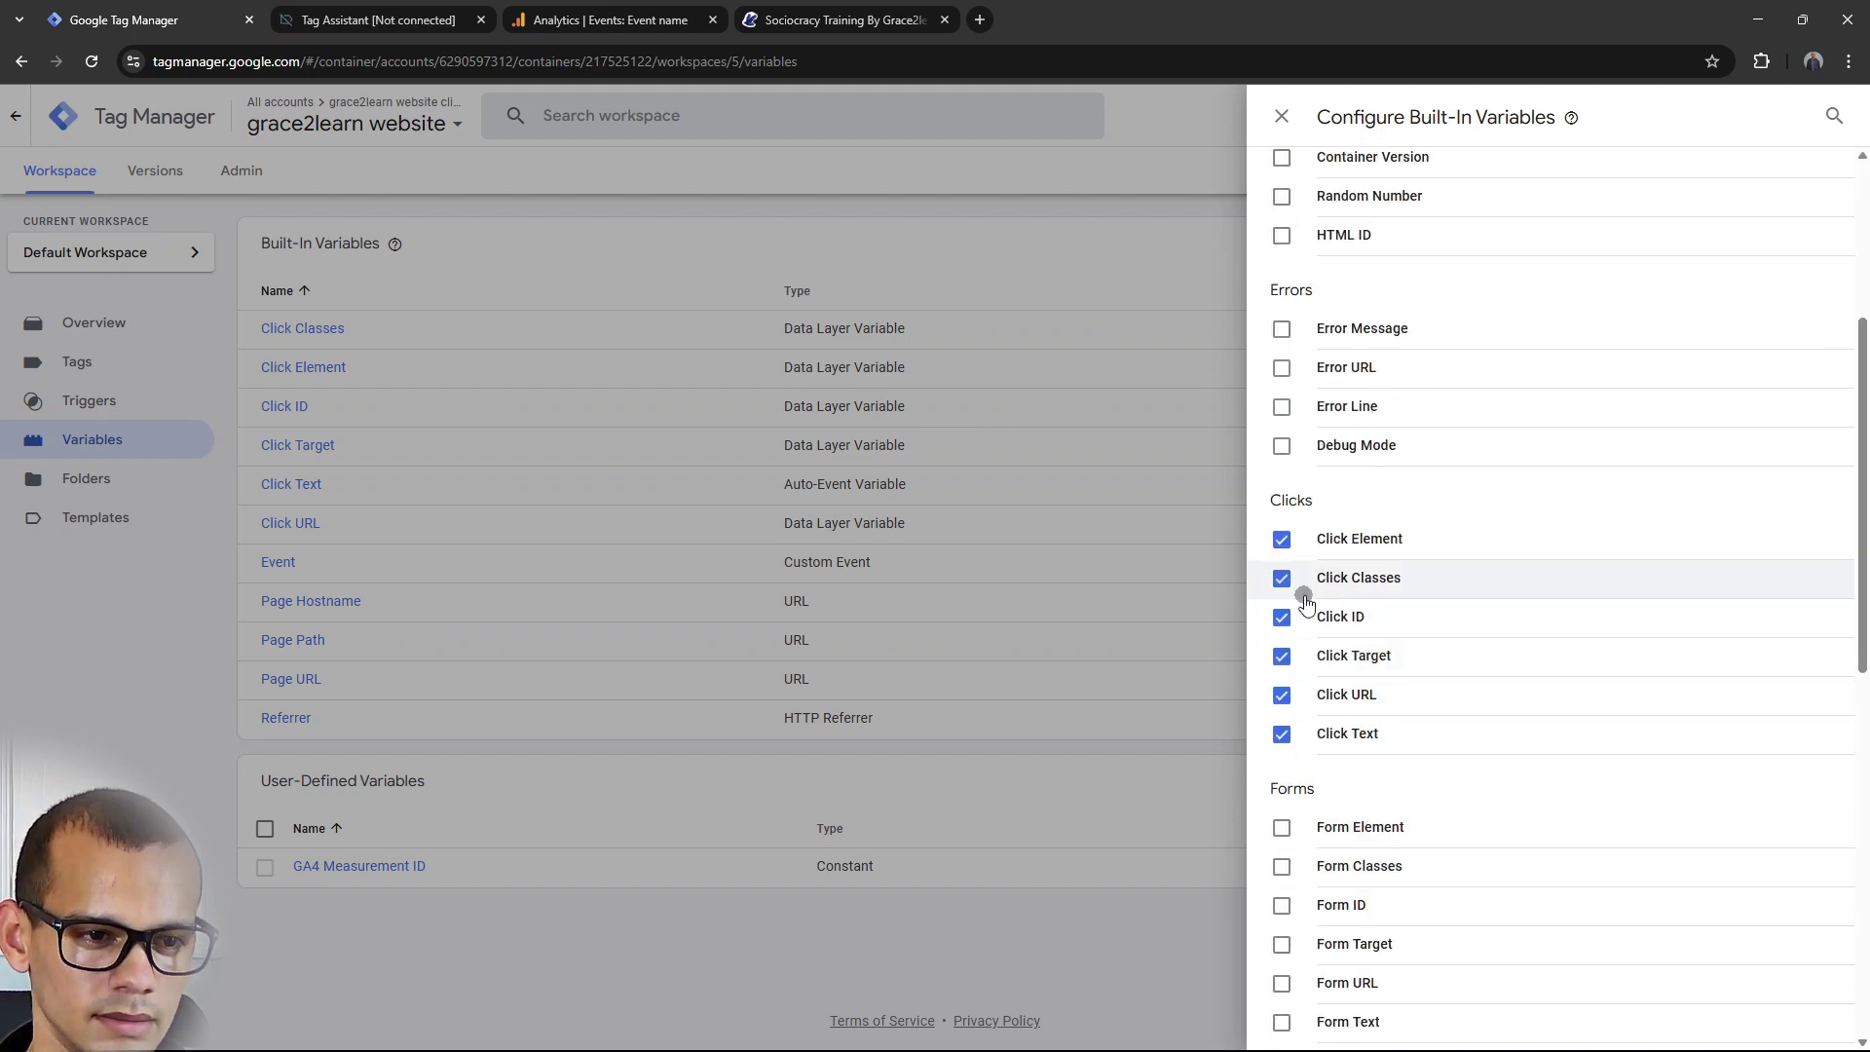
{"action": "scroll", "coordinate": [1301, 590], "scroll_direction": "down", "scroll_amount": 2}
{"action": "left_click", "coordinate": [1282, 346]}
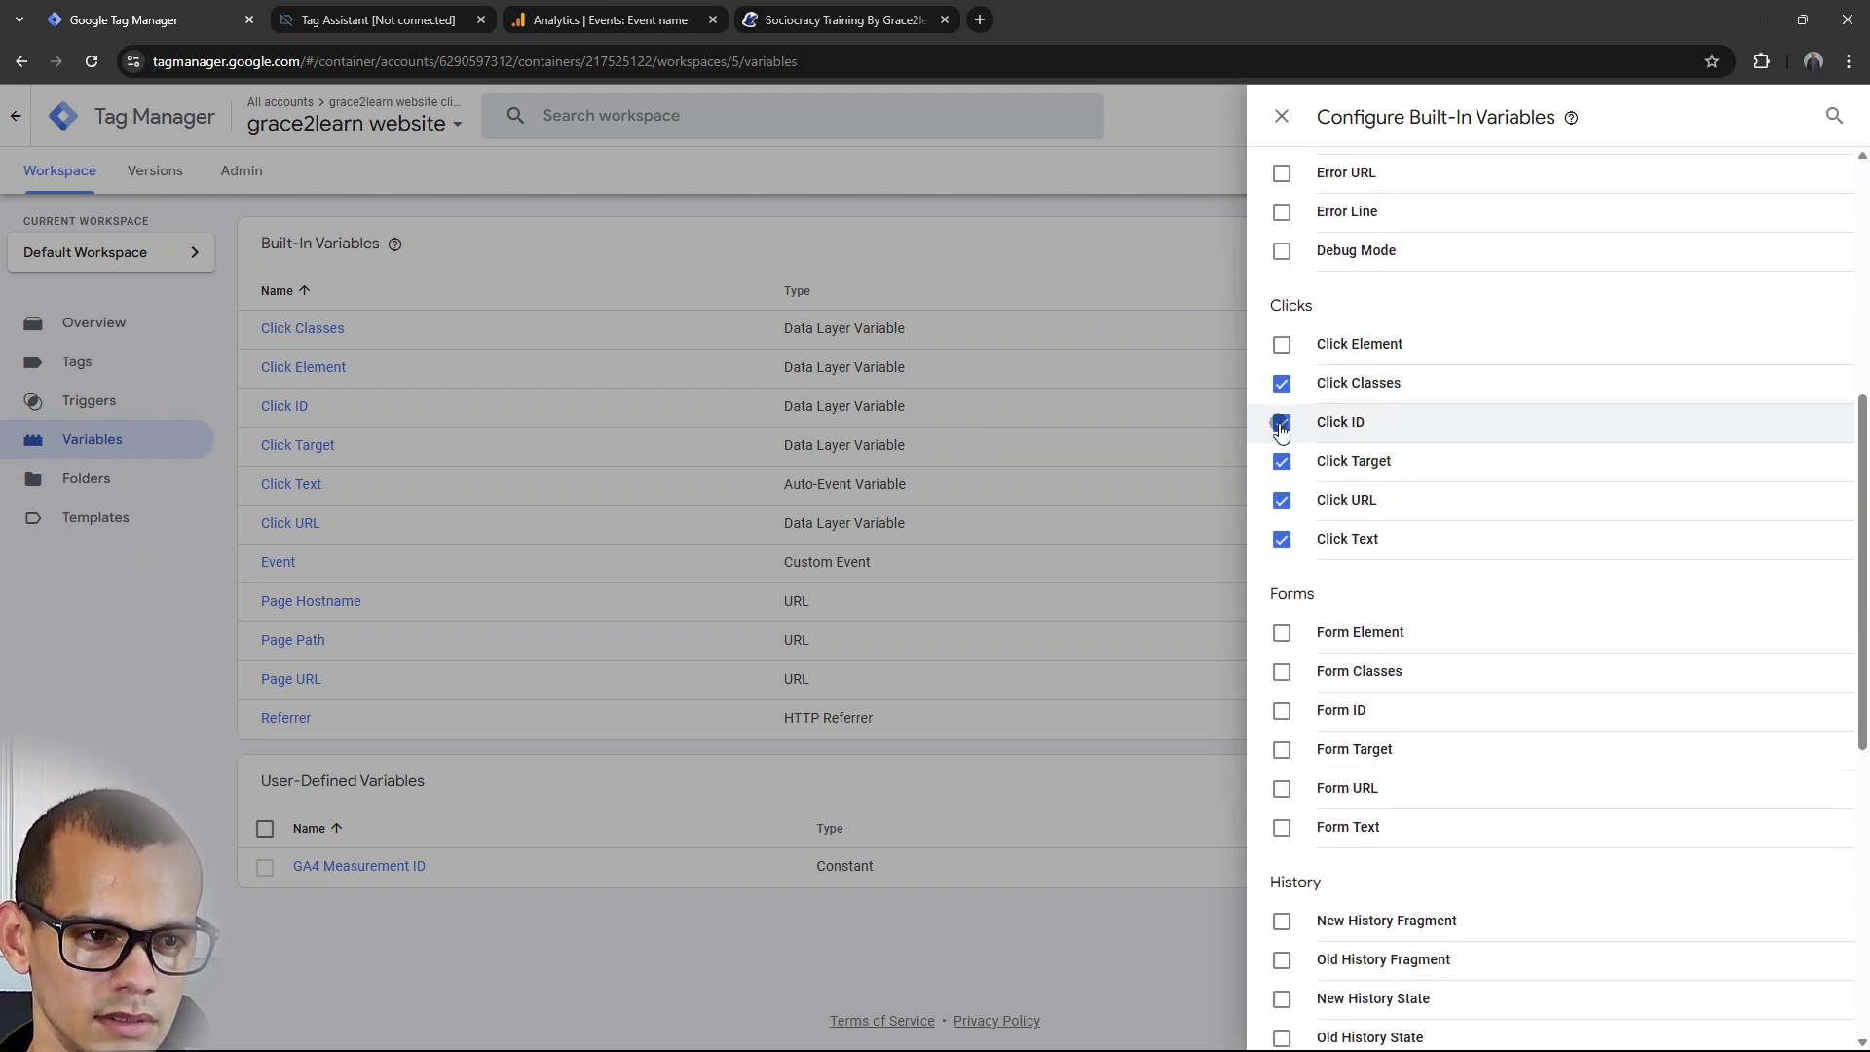
{"action": "left_click", "coordinate": [1282, 422]}
{"action": "left_click", "coordinate": [1282, 461]}
{"action": "left_click", "coordinate": [1282, 501]}
{"action": "left_click", "coordinate": [1282, 538]}
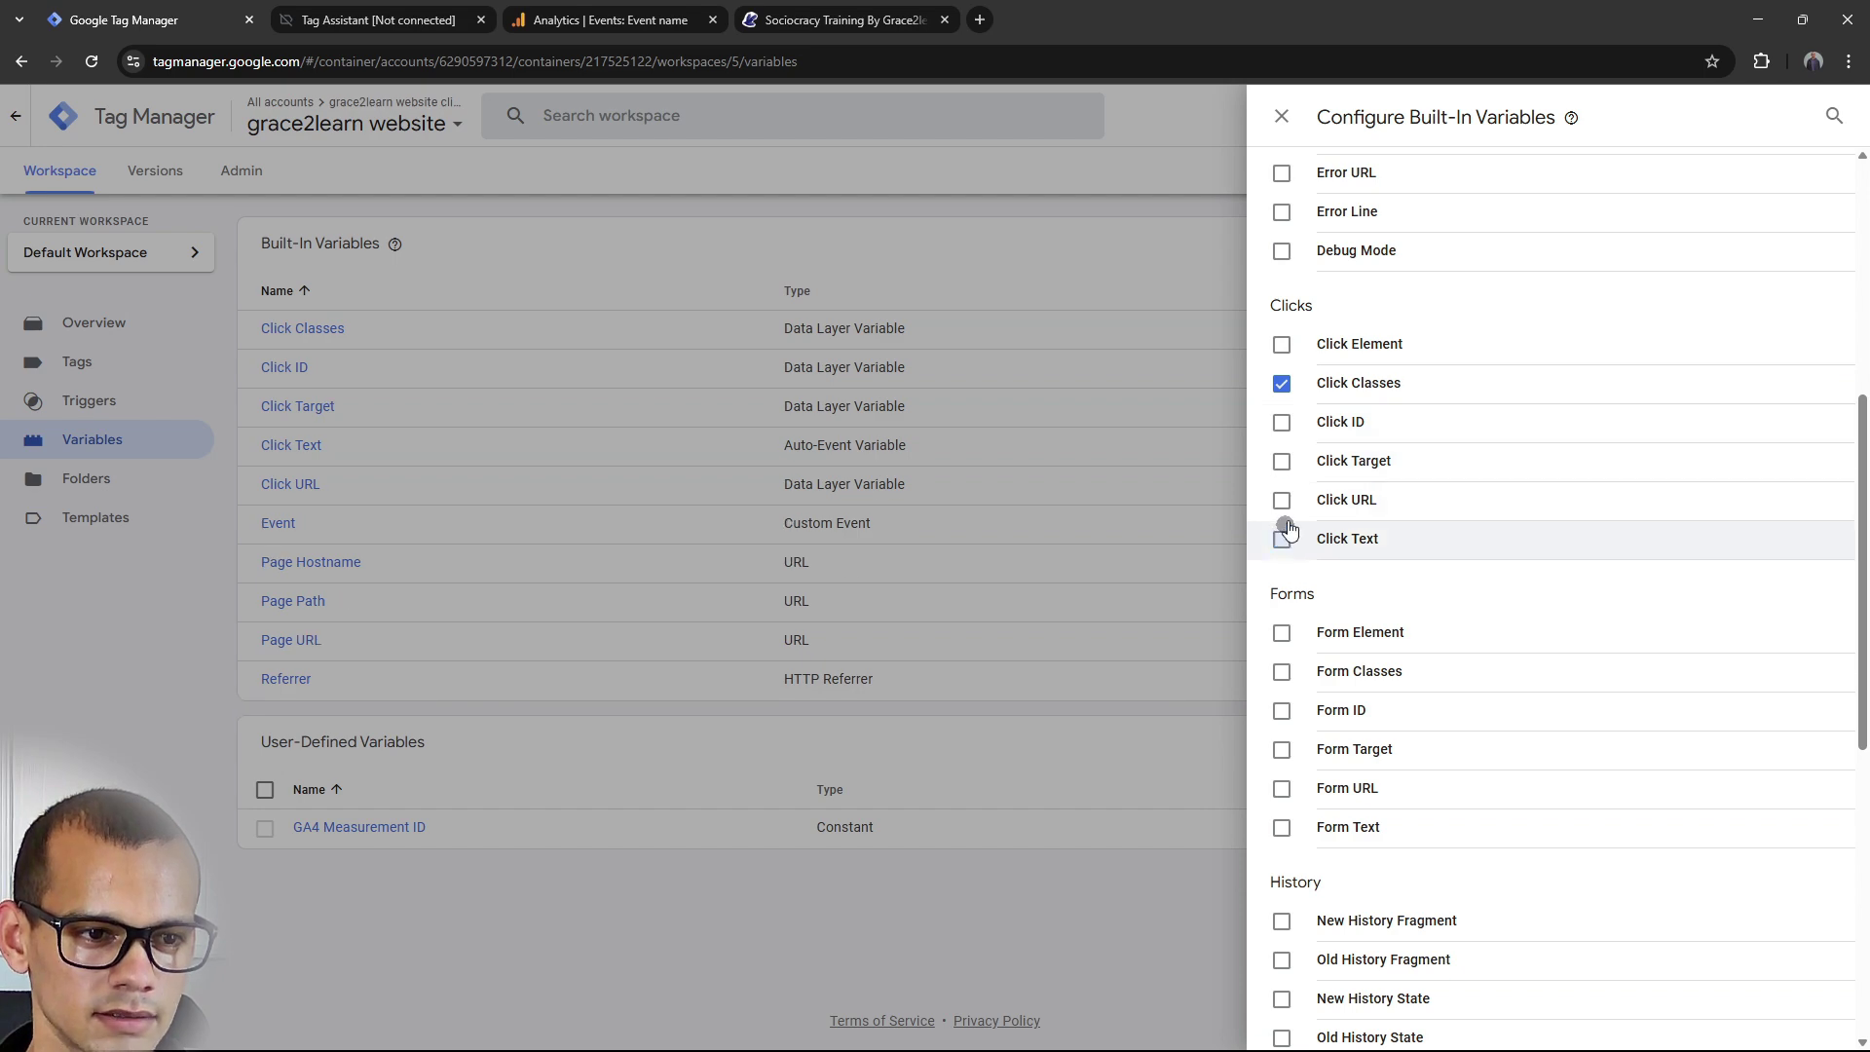
{"action": "left_click", "coordinate": [456, 12]}
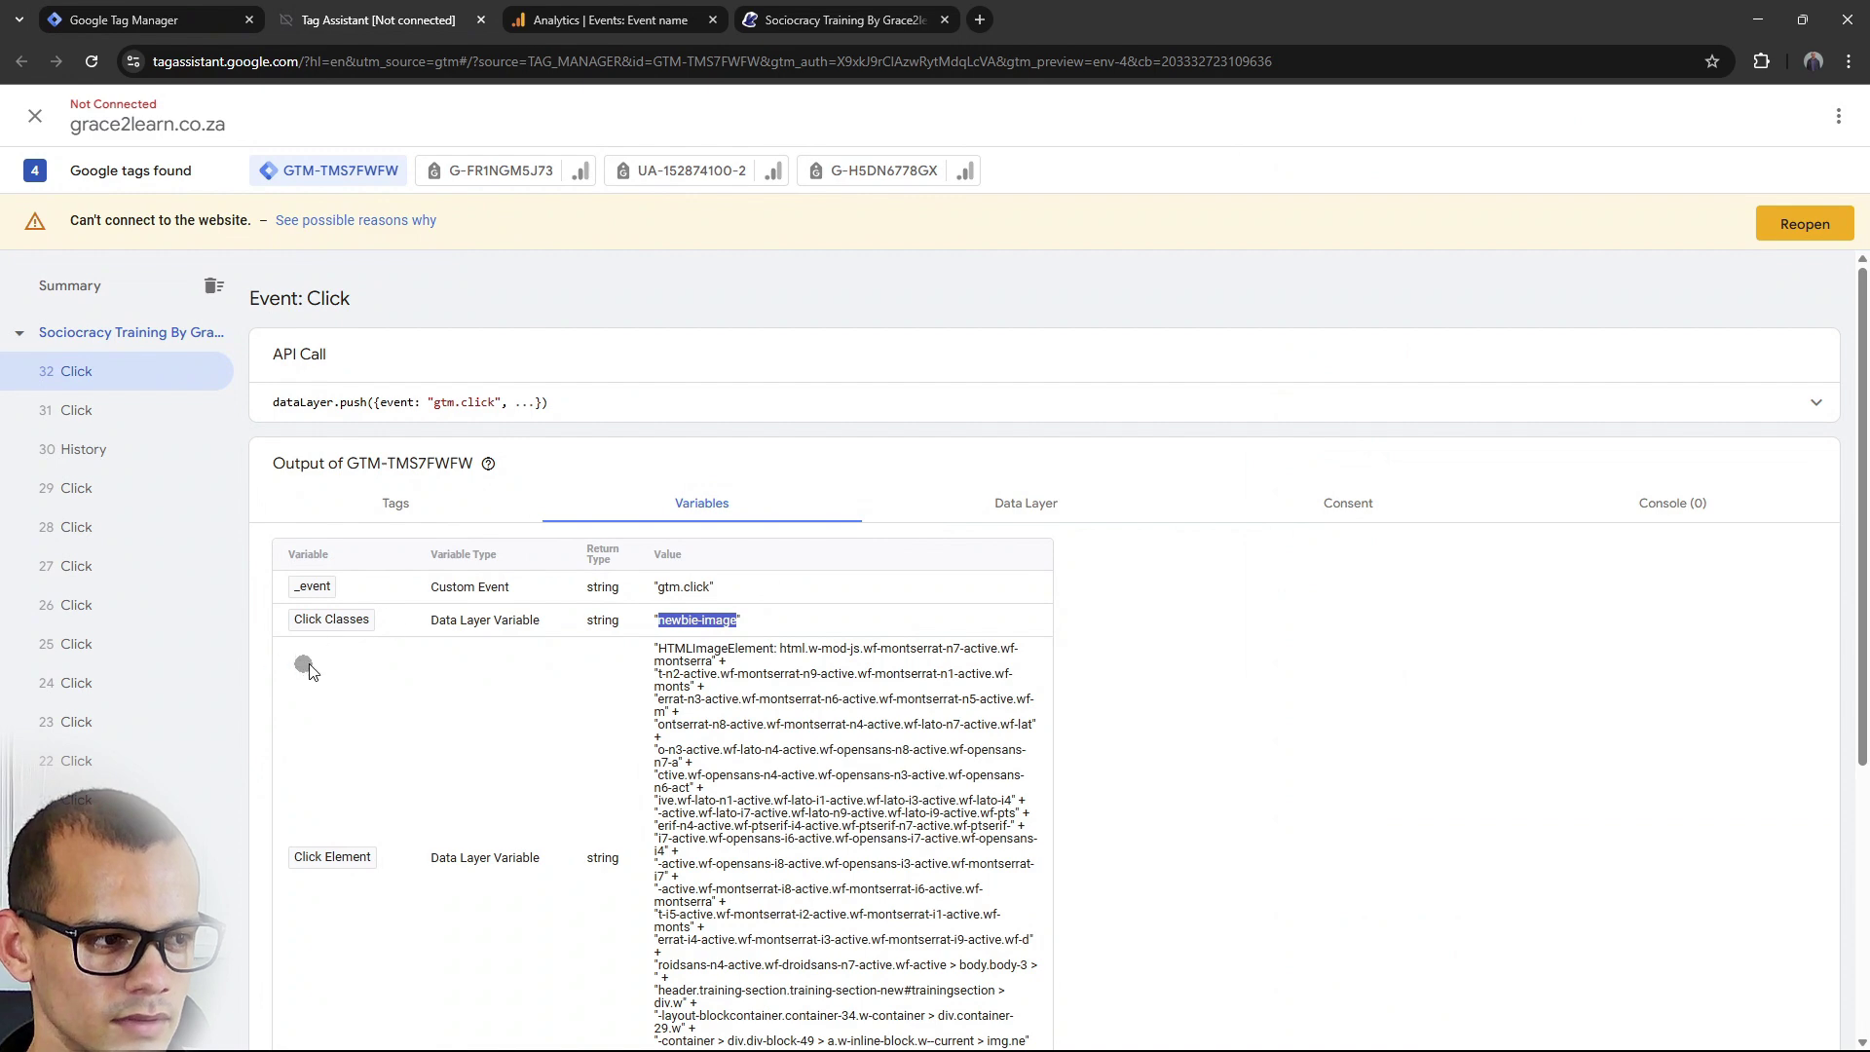
{"action": "left_click", "coordinate": [201, 12]}
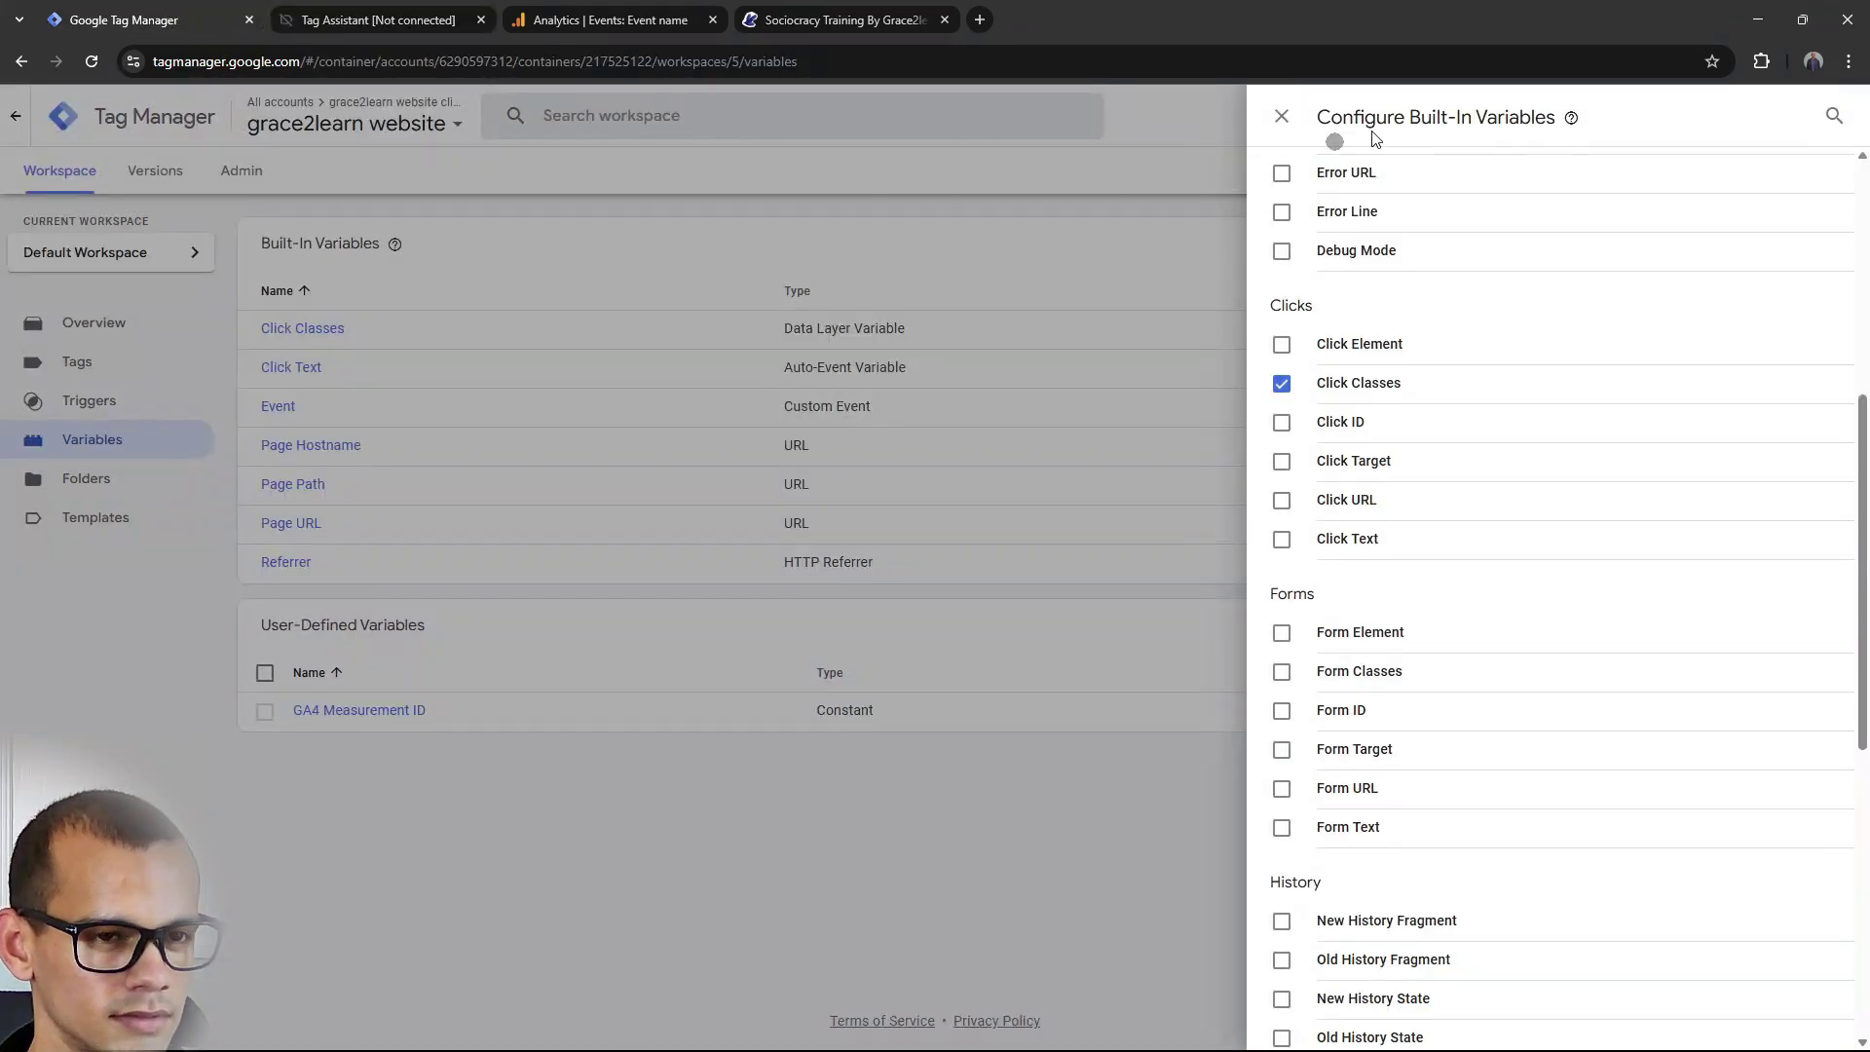
{"action": "left_click", "coordinate": [1280, 119]}
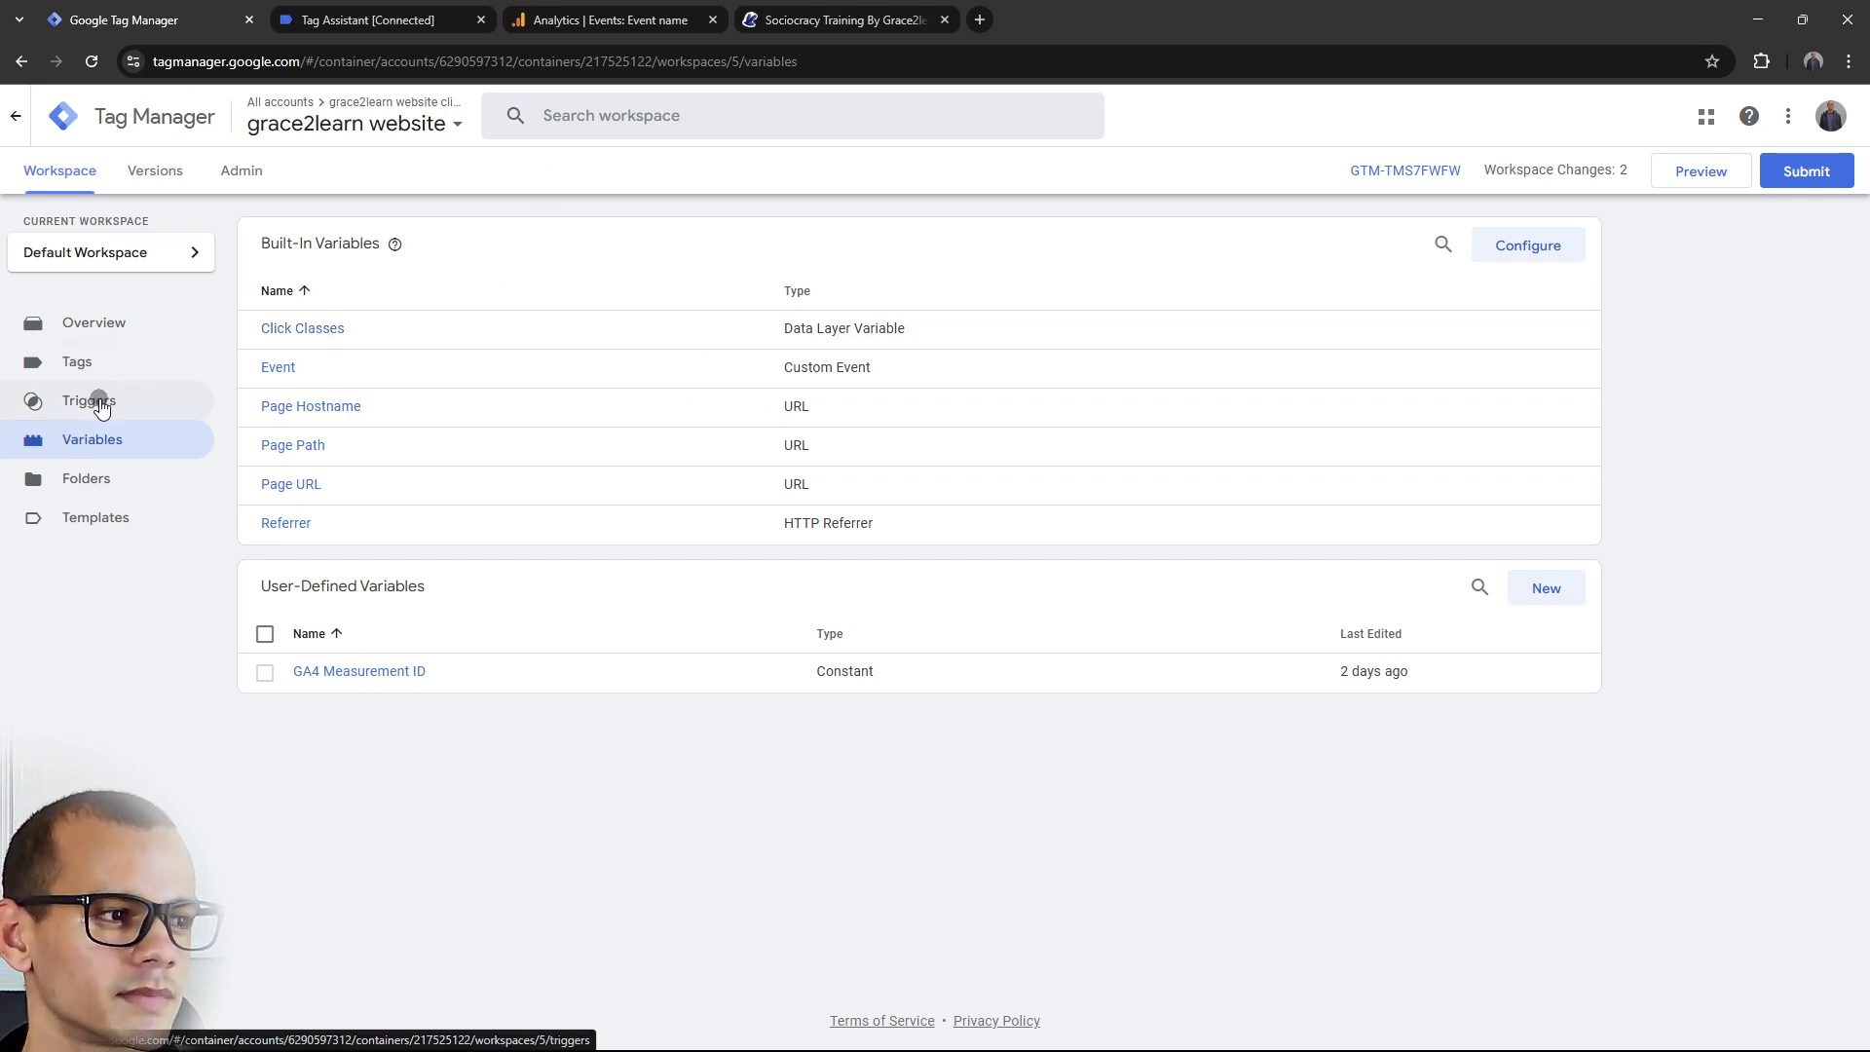
Rename the "all elements" trigger as "learningimage click".
{"action": "left_click", "coordinate": [99, 363]}
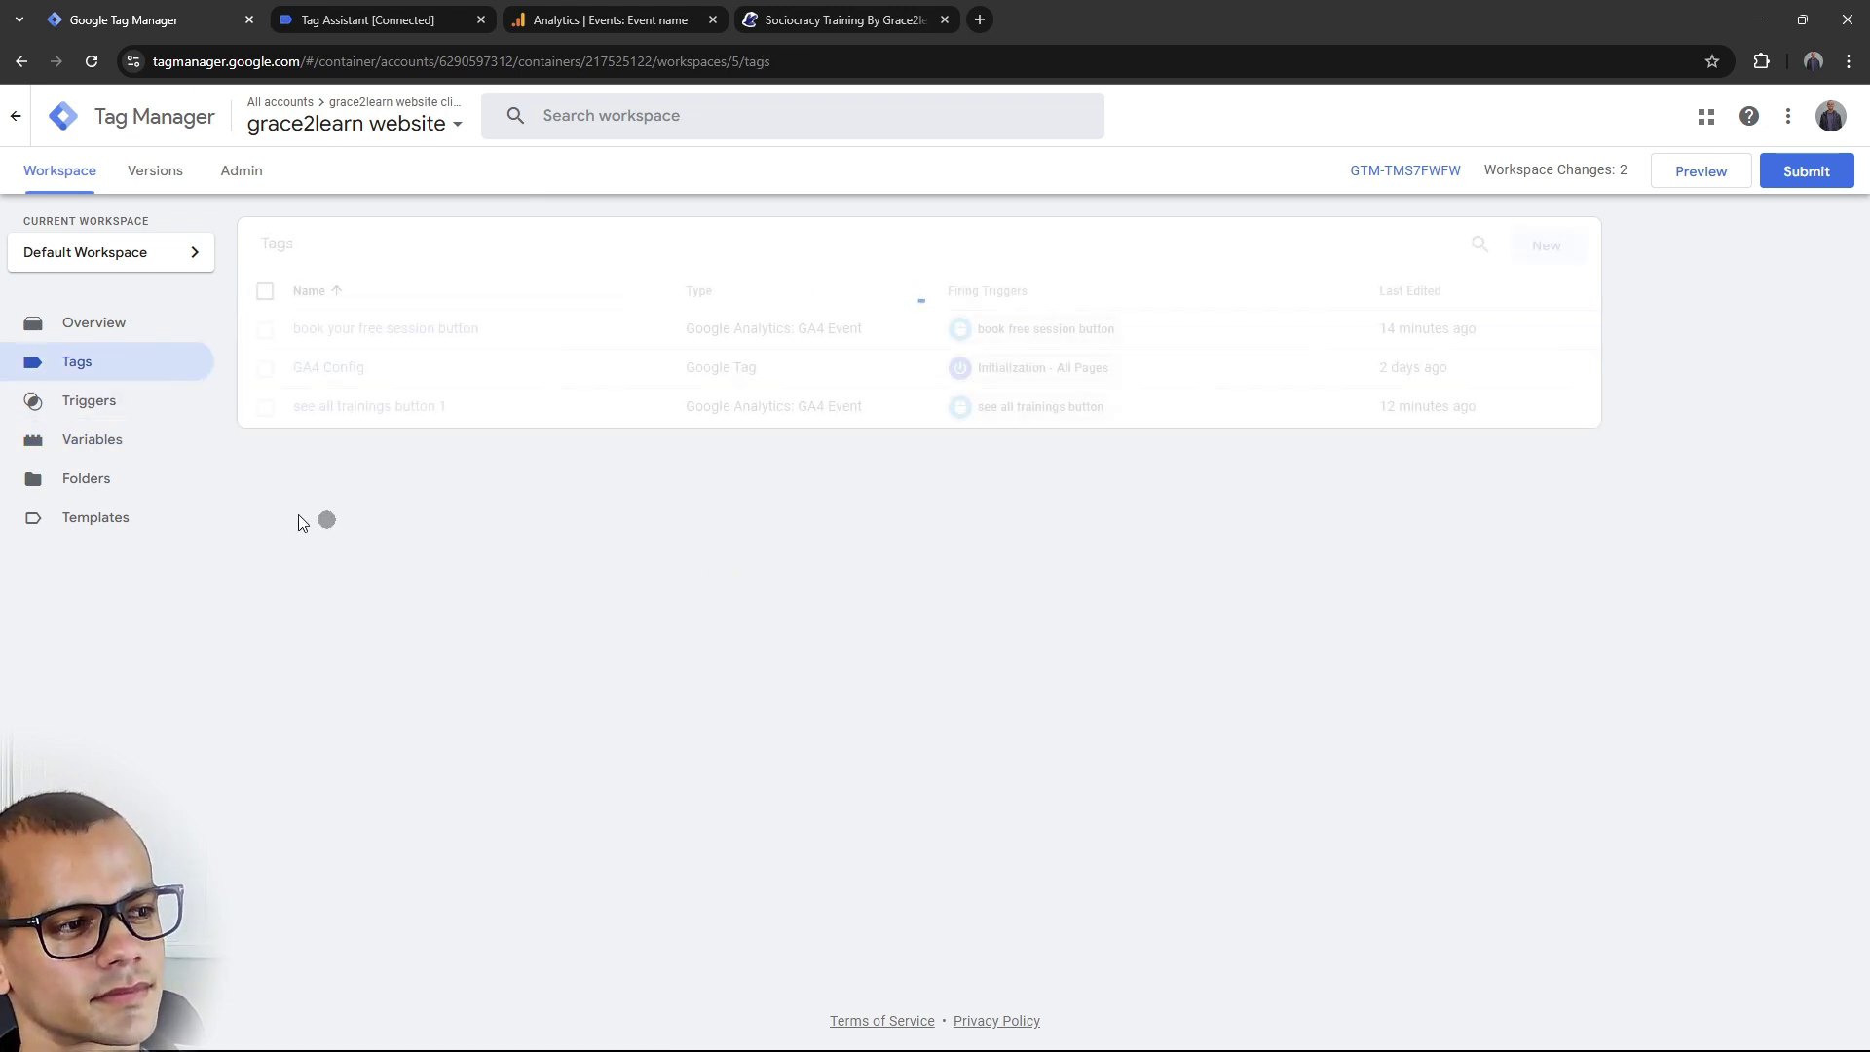
{"action": "left_click", "coordinate": [100, 410]}
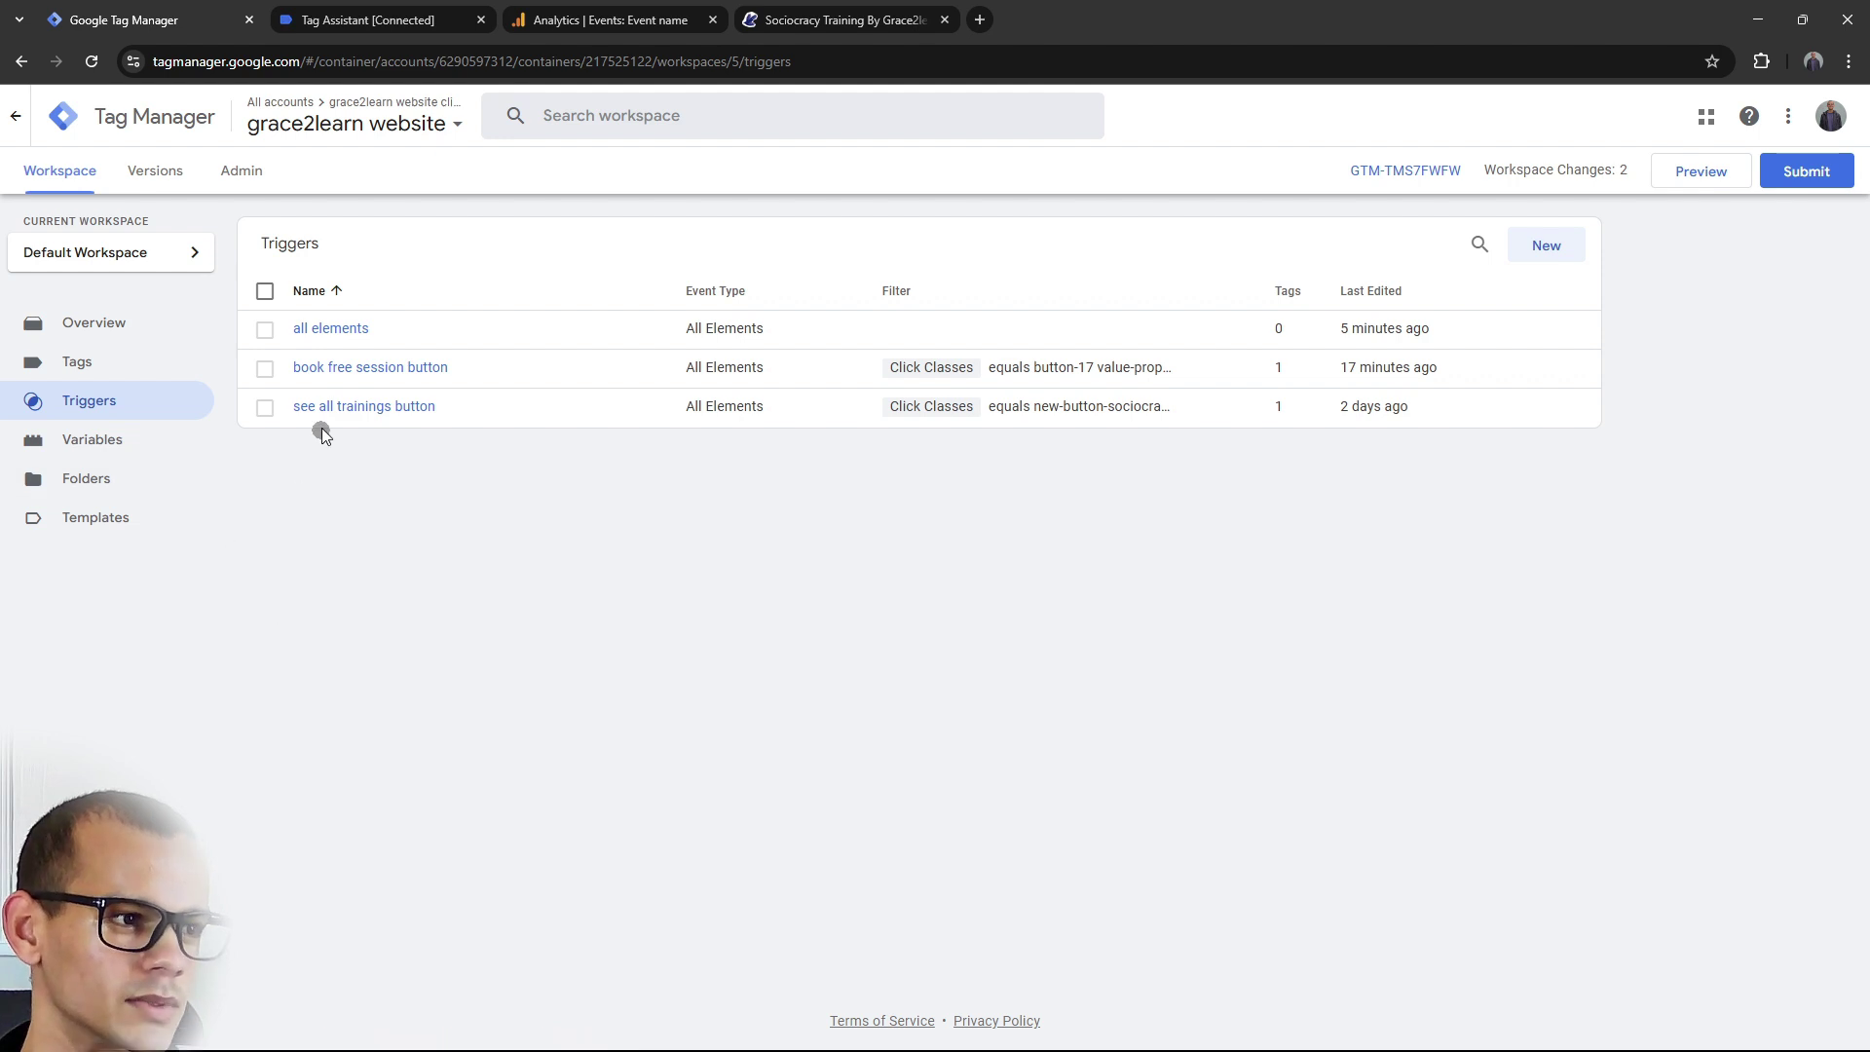
{"action": "left_click", "coordinate": [331, 328]}
{"action": "left_click", "coordinate": [565, 118]}
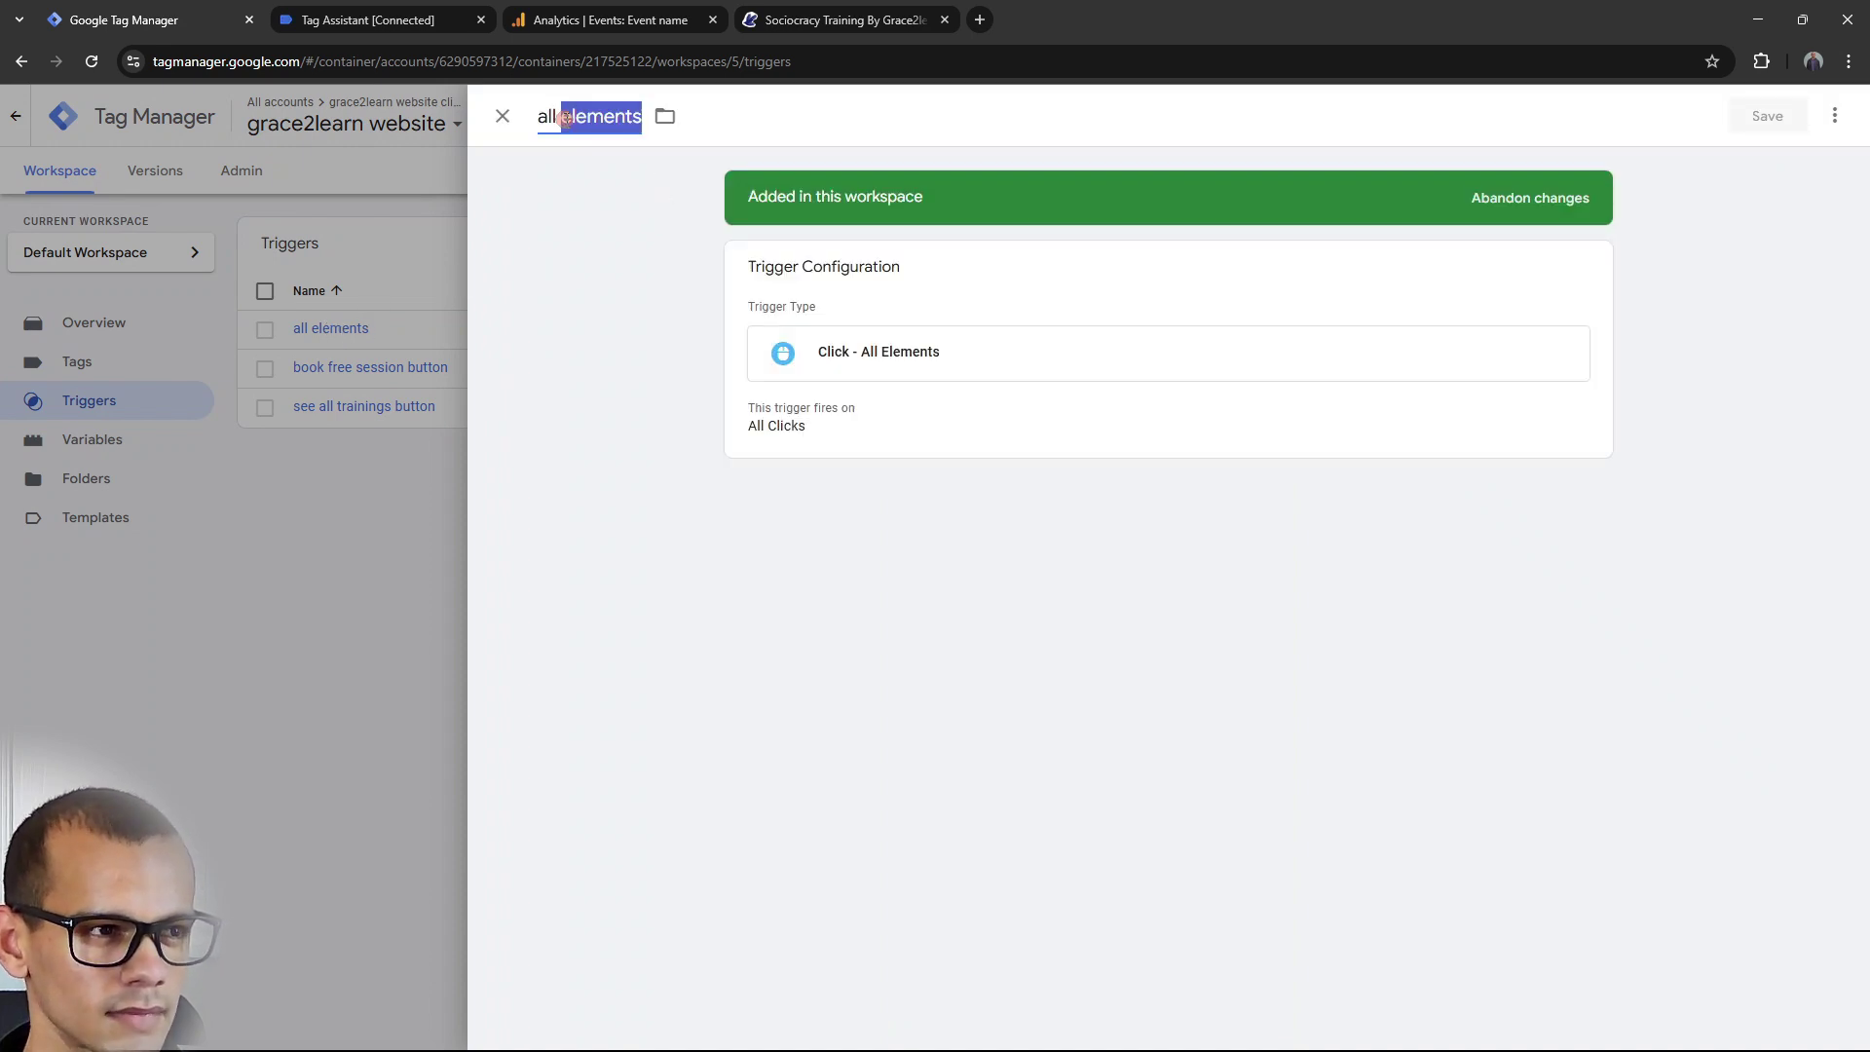
{"action": "type", "text": "lear"}
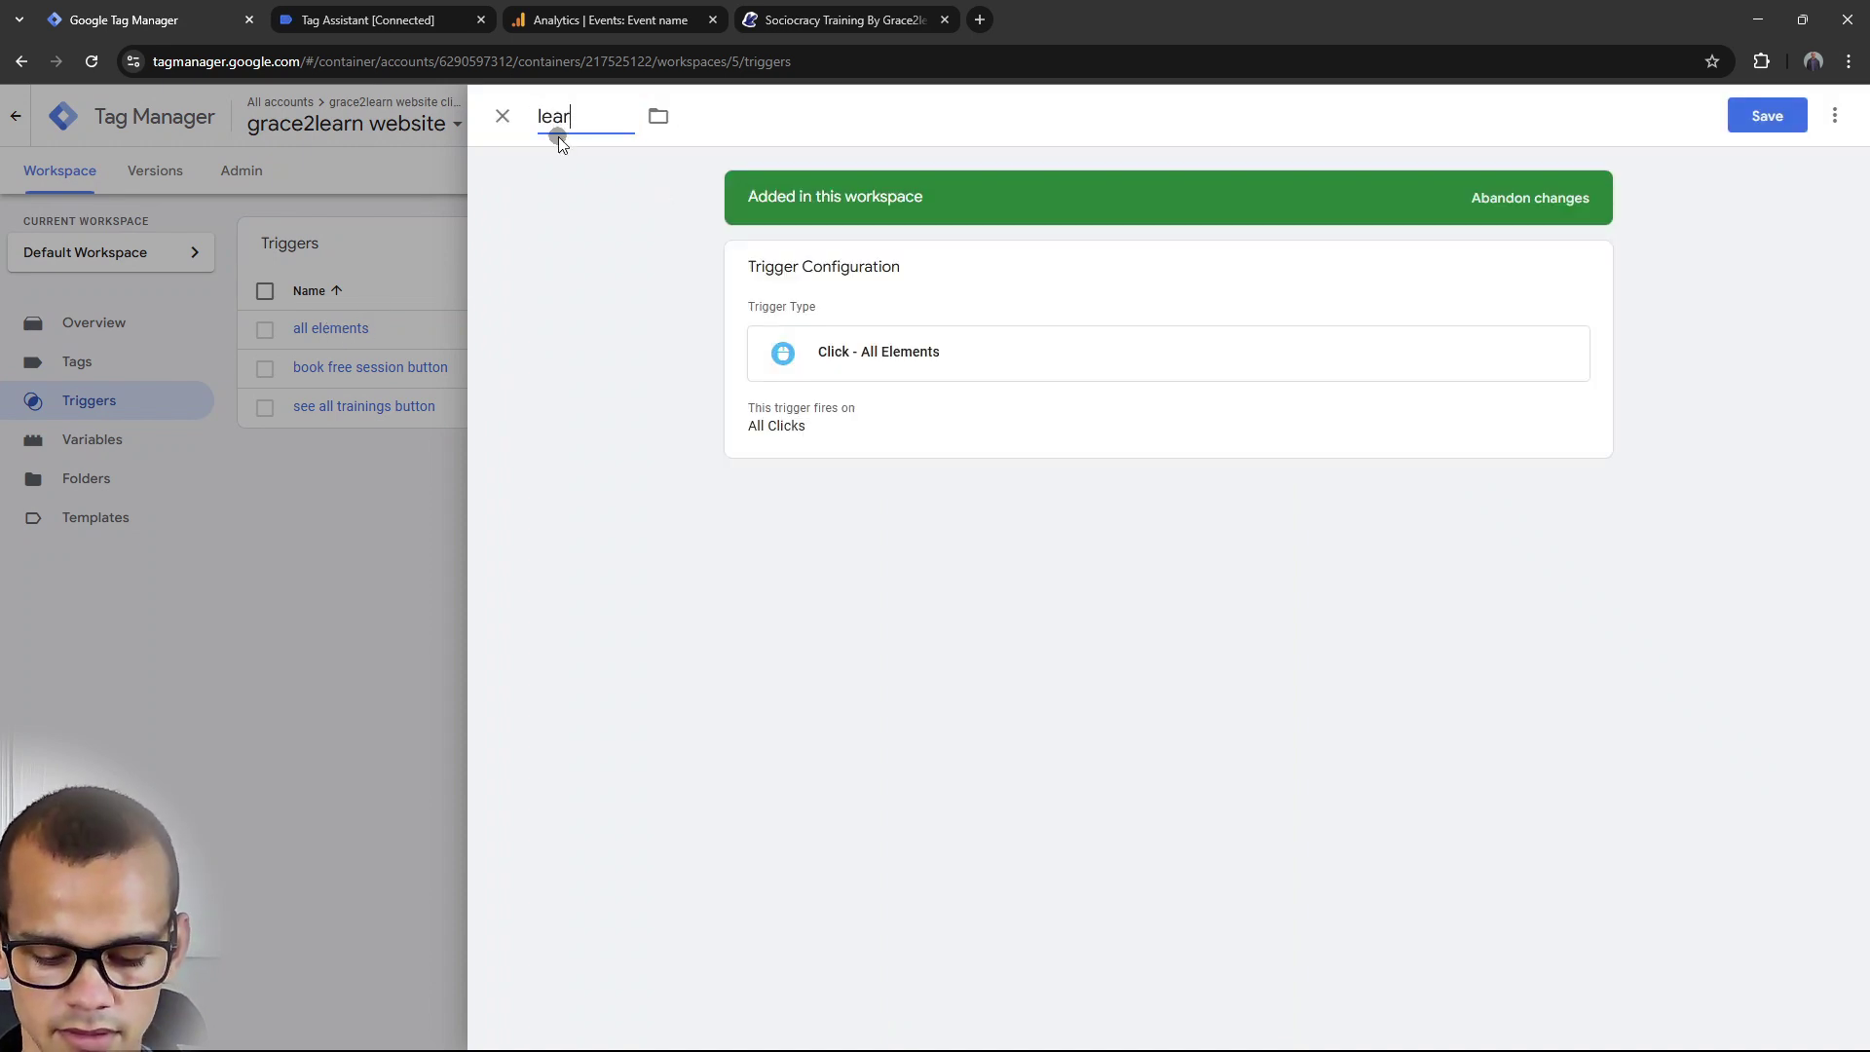
{"action": "type", "text": "ningimage click"}
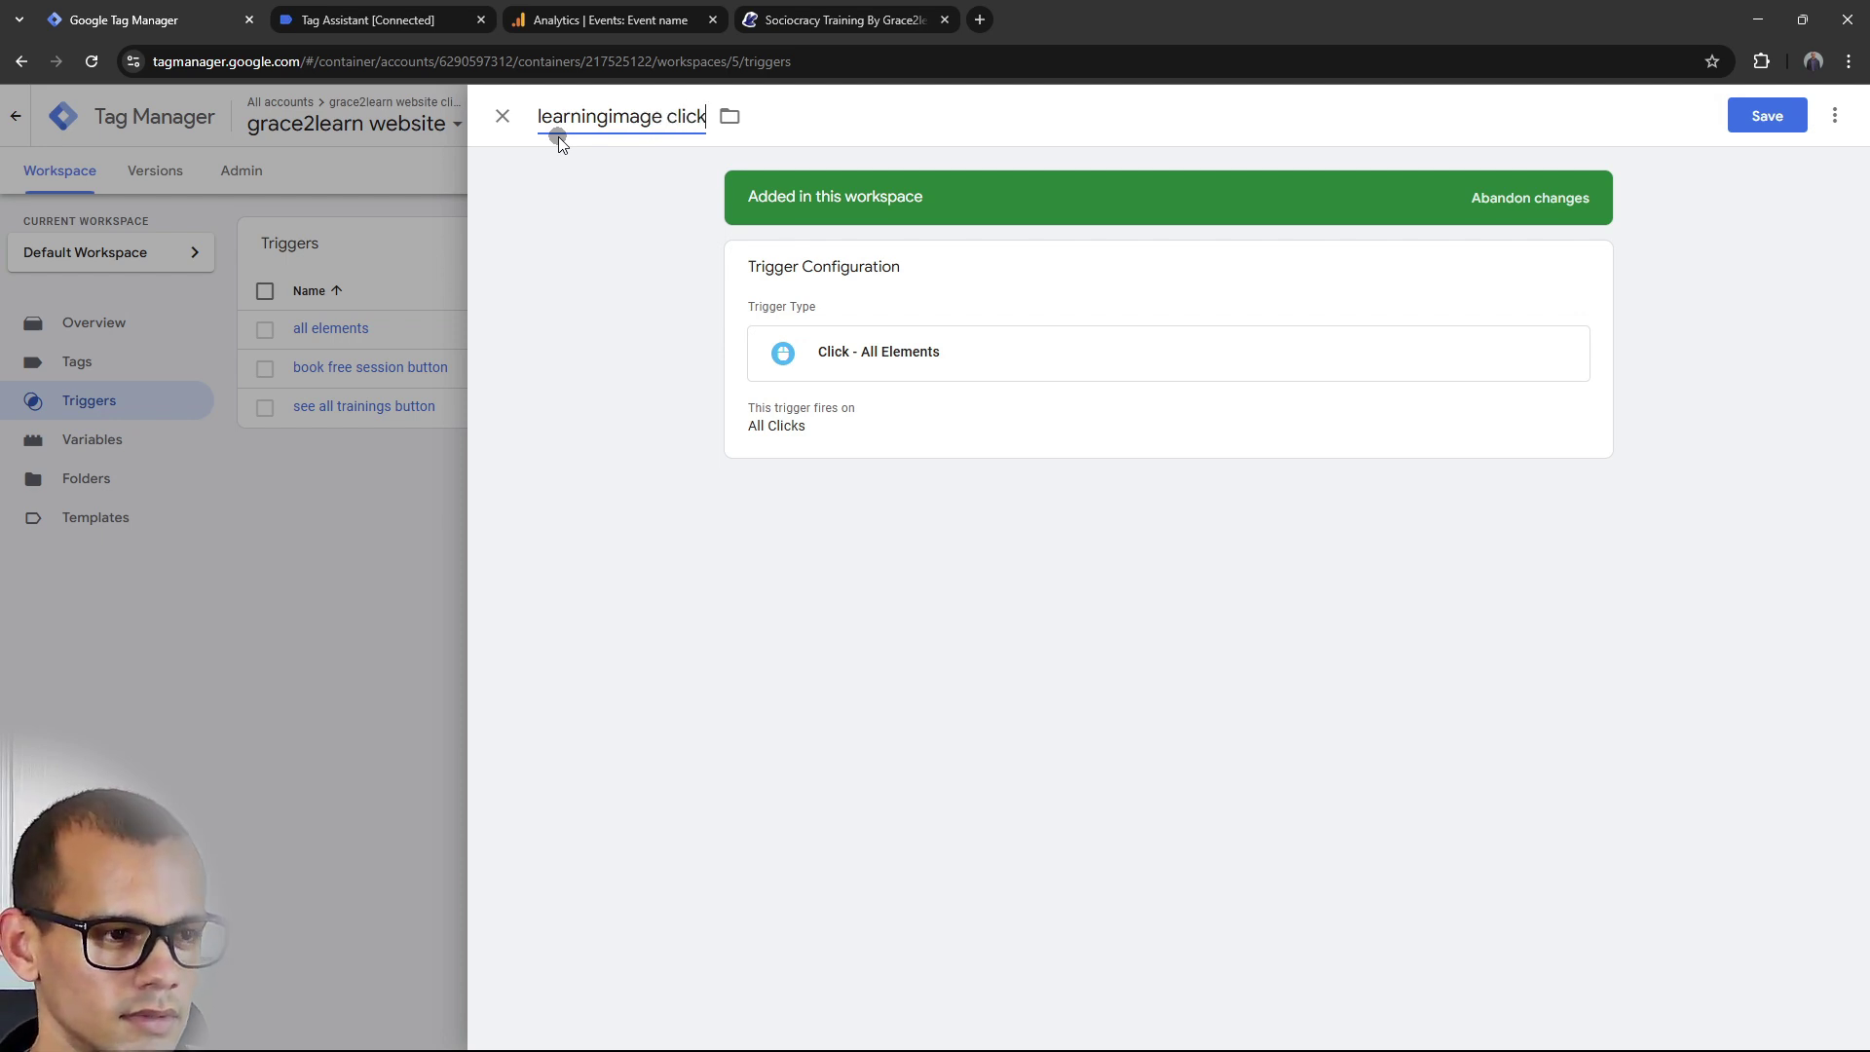
Make the trigger fire only on some clicks, where Click Classes equals newbie-image, and save and close it.
{"action": "left_click", "coordinate": [843, 420]}
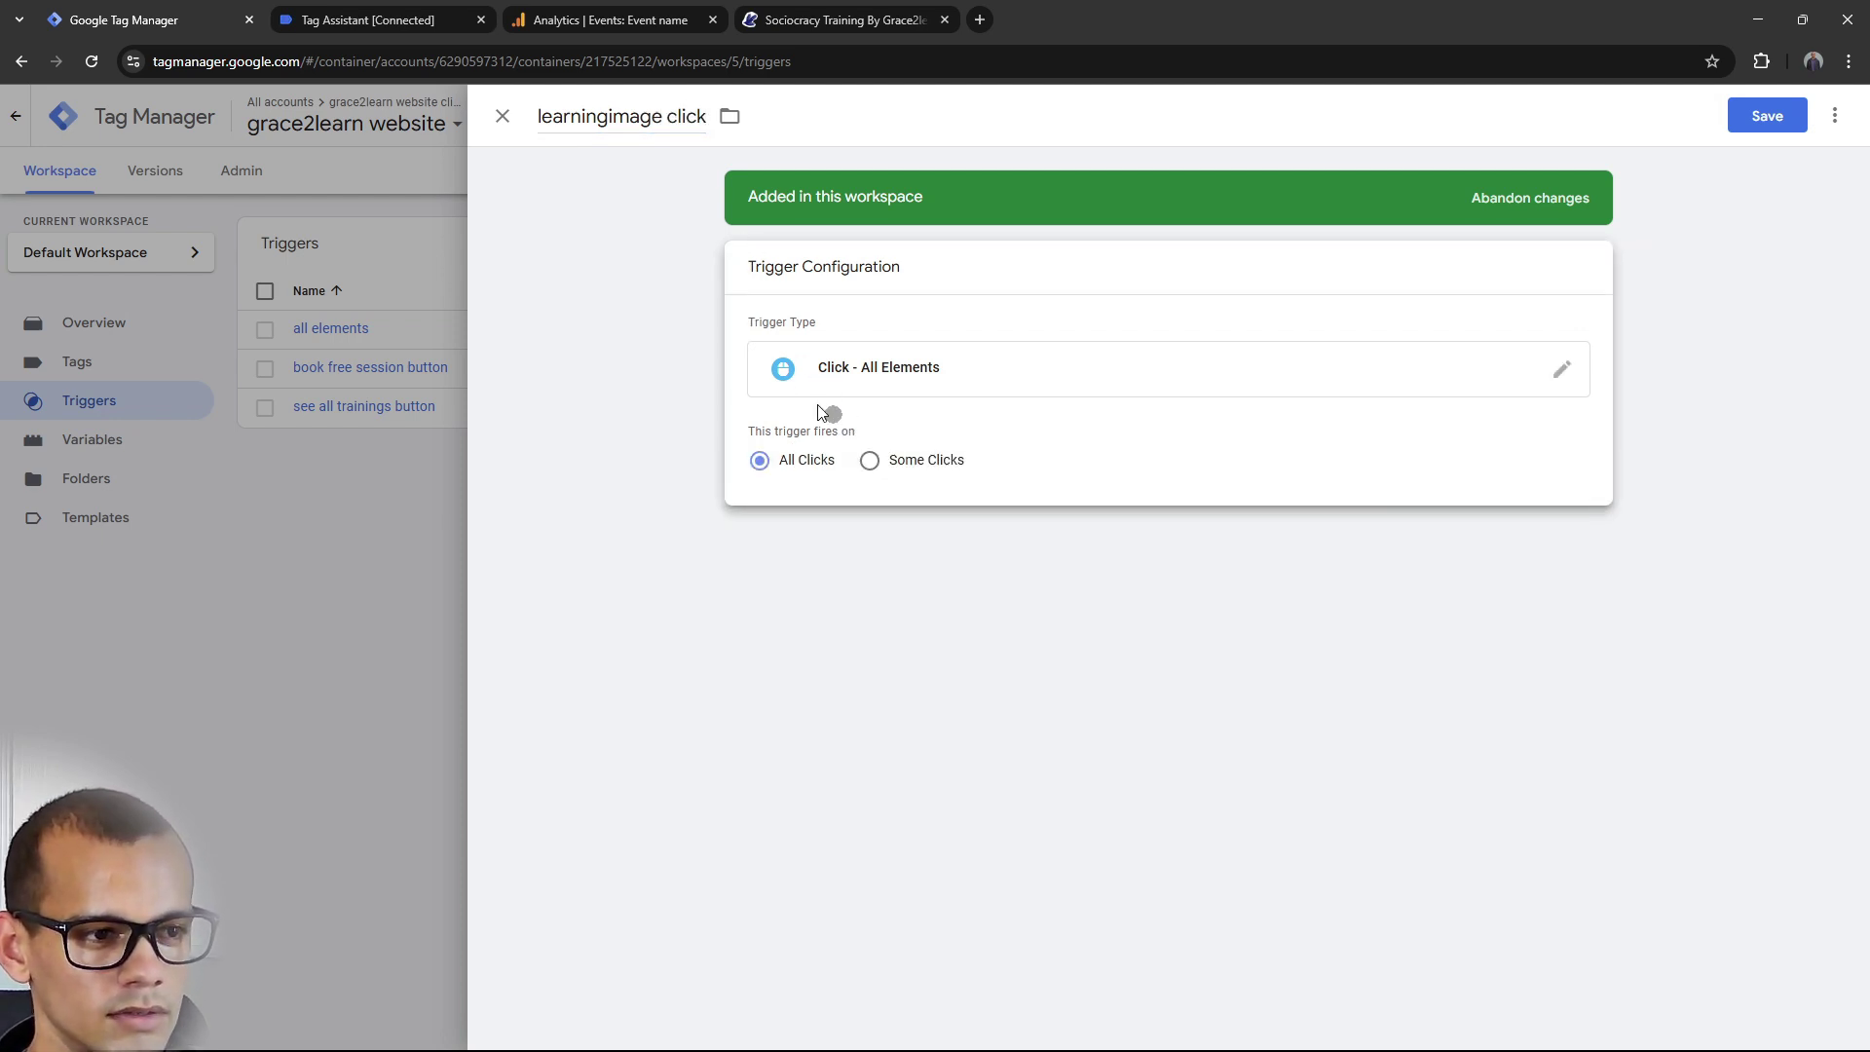
{"action": "left_click", "coordinate": [870, 462]}
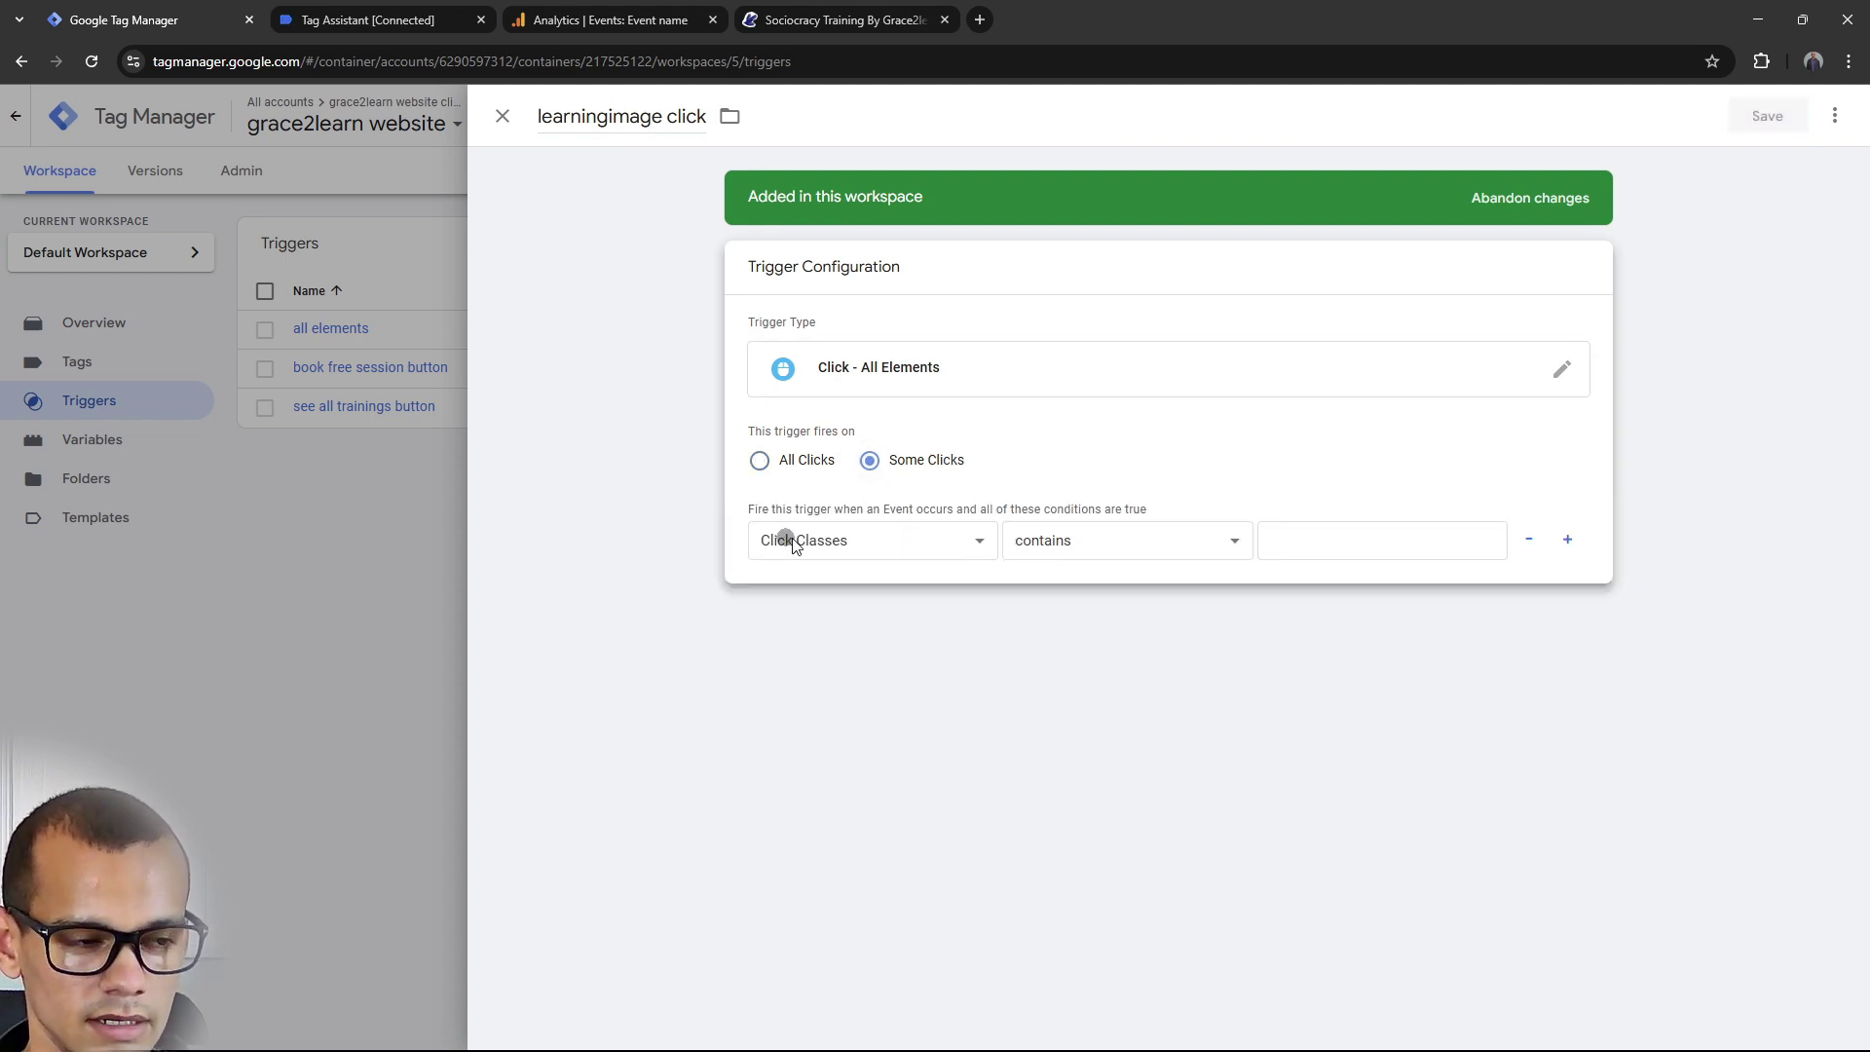
{"action": "left_click", "coordinate": [1089, 544]}
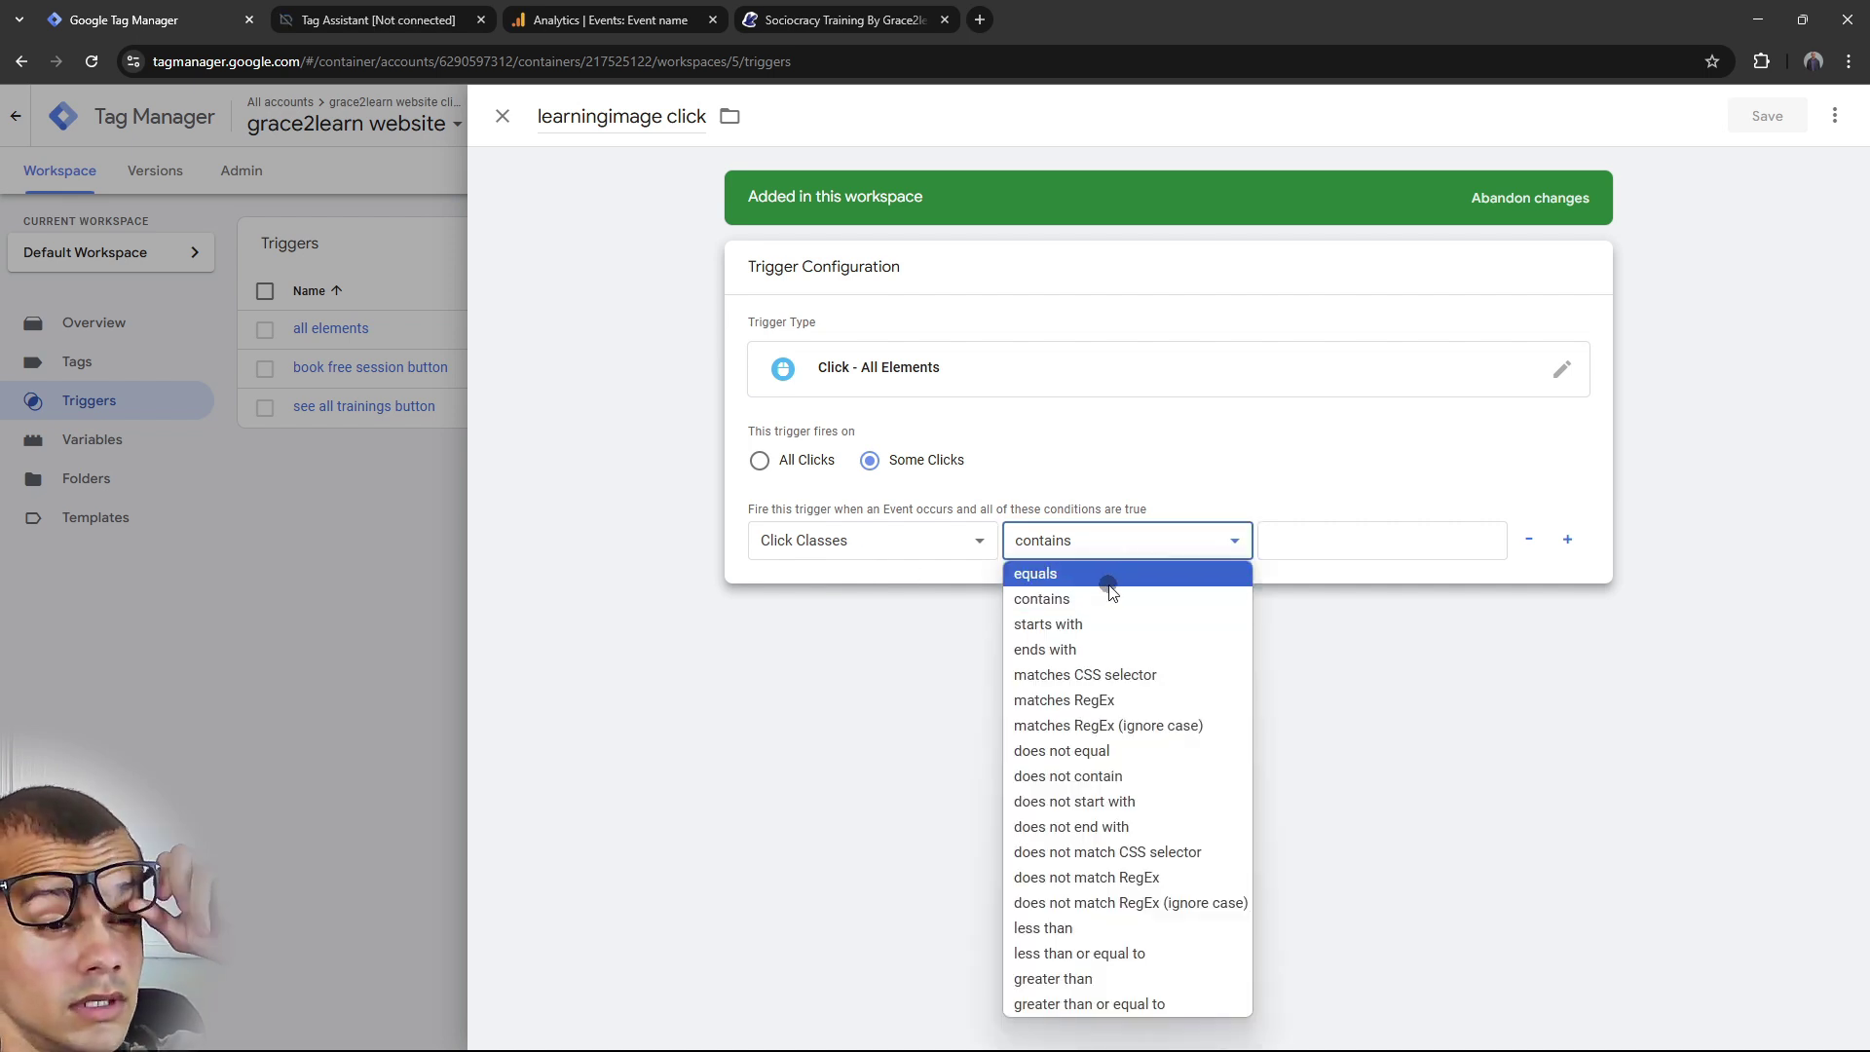
{"action": "left_click", "coordinate": [1109, 585]}
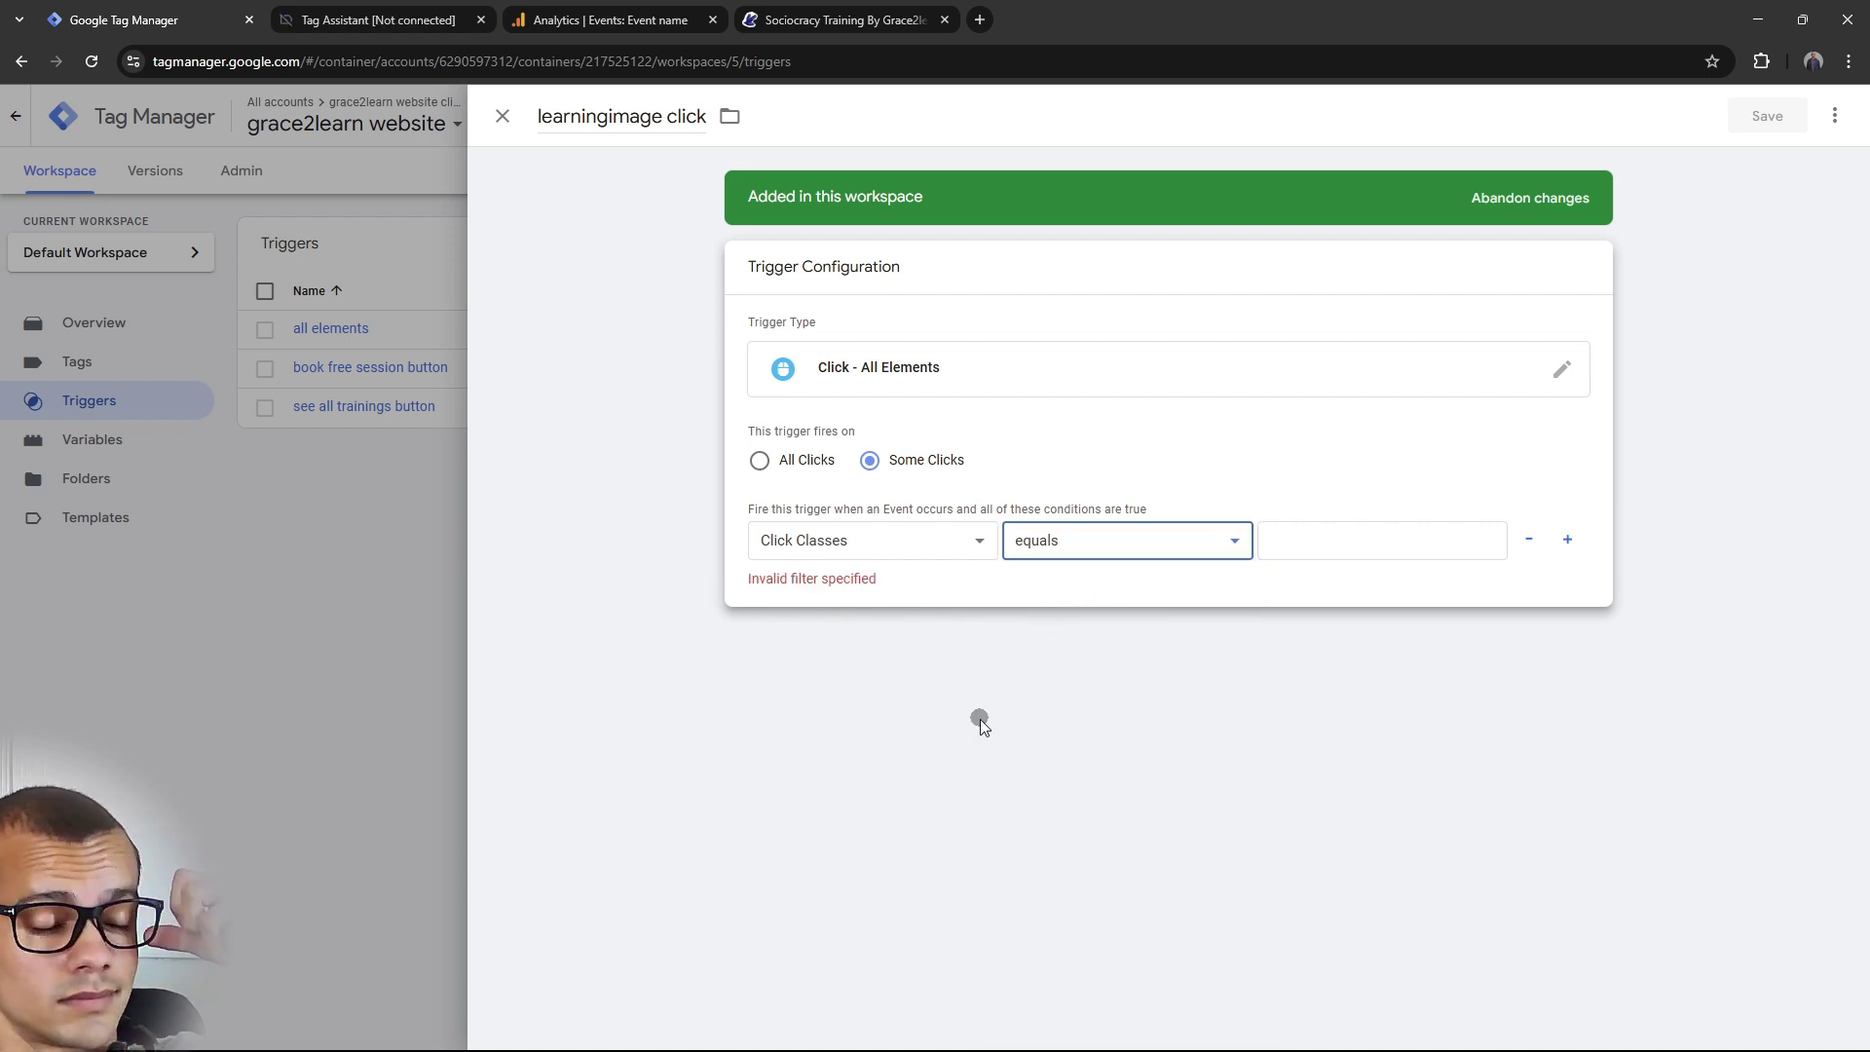
{"action": "left_click", "coordinate": [1286, 544]}
{"action": "key", "text": "ctrl+v"}
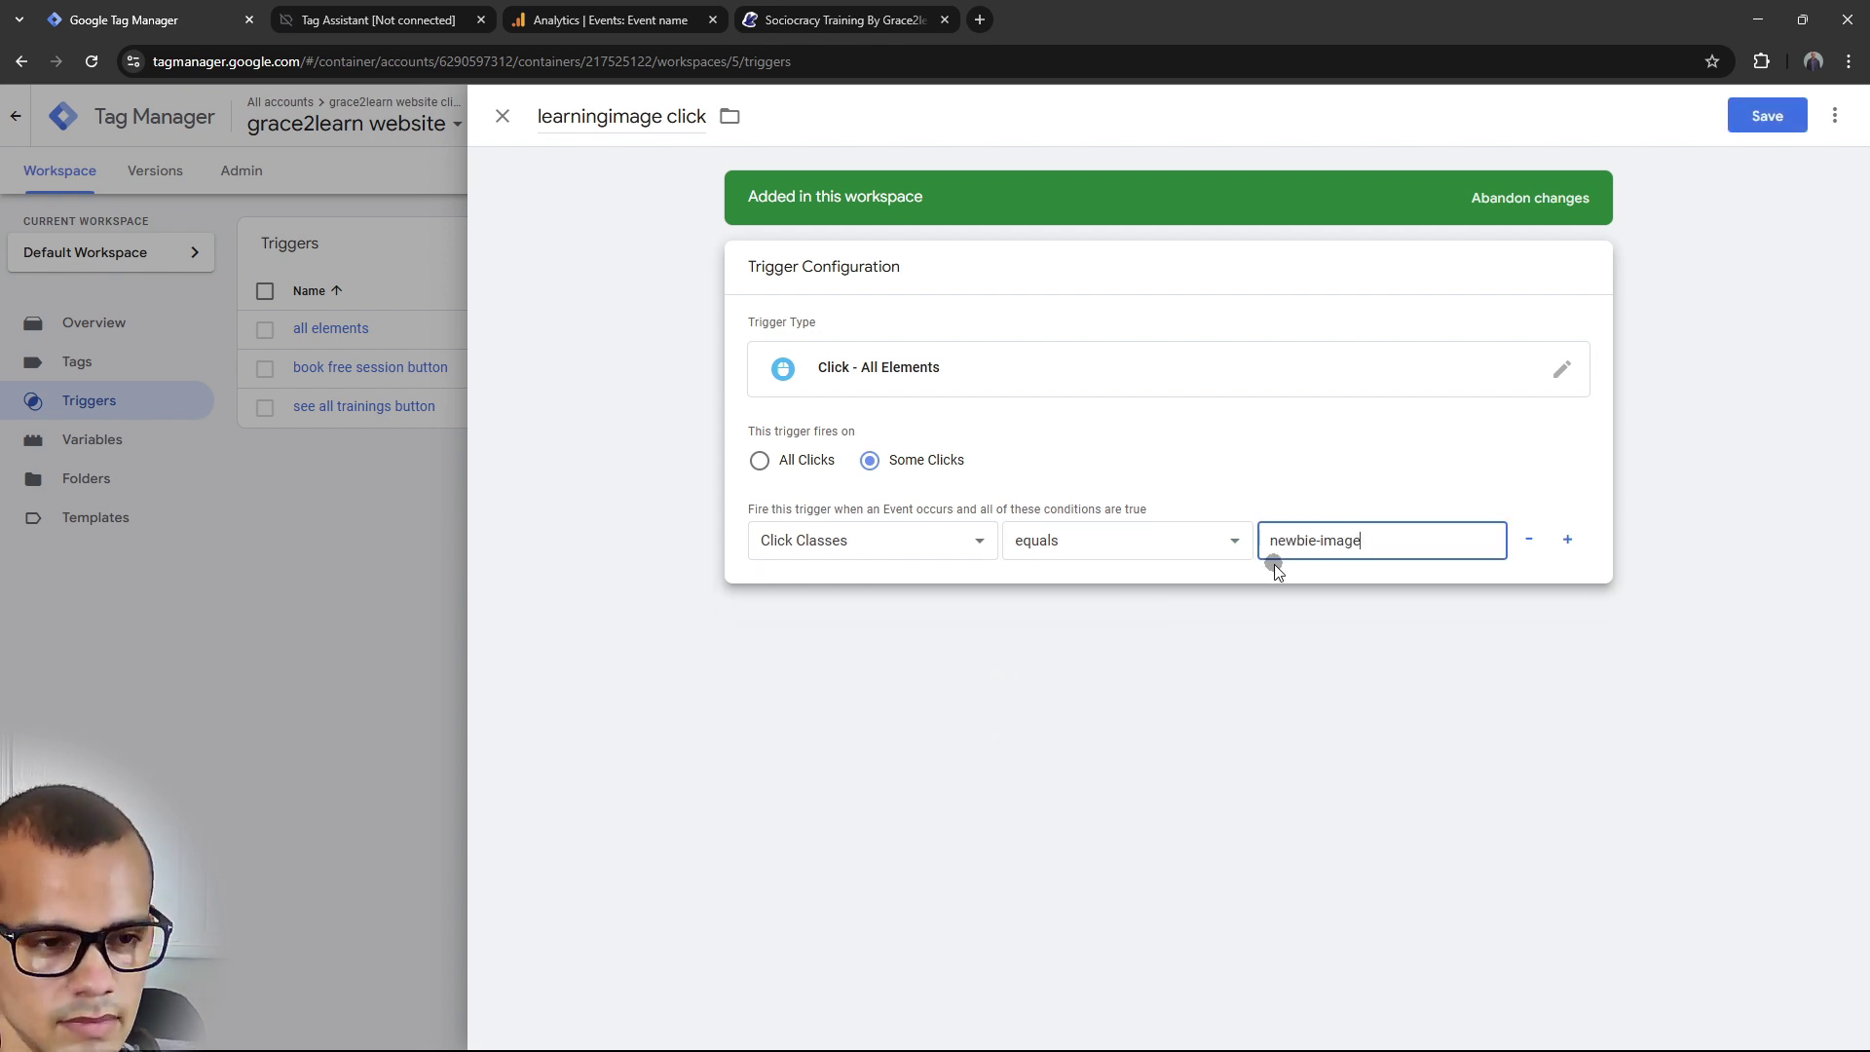
{"action": "left_click", "coordinate": [1744, 117]}
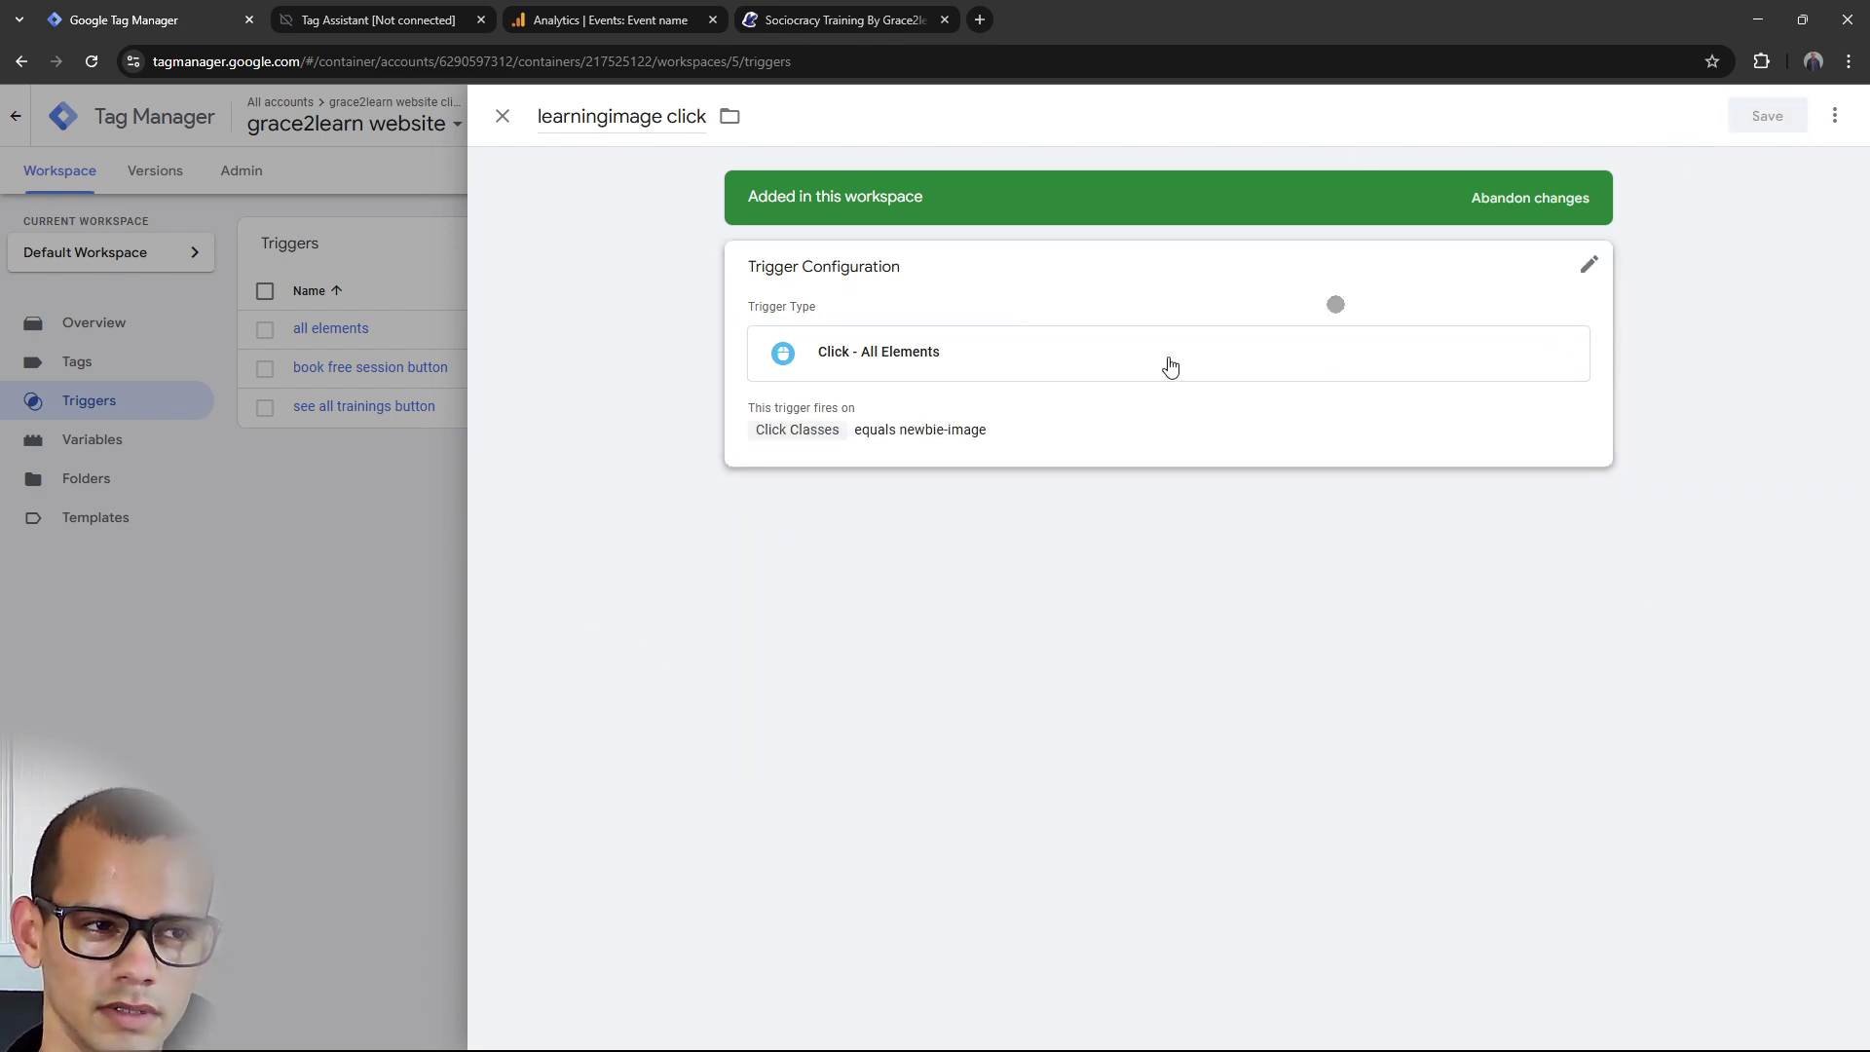
{"action": "left_click", "coordinate": [322, 343]}
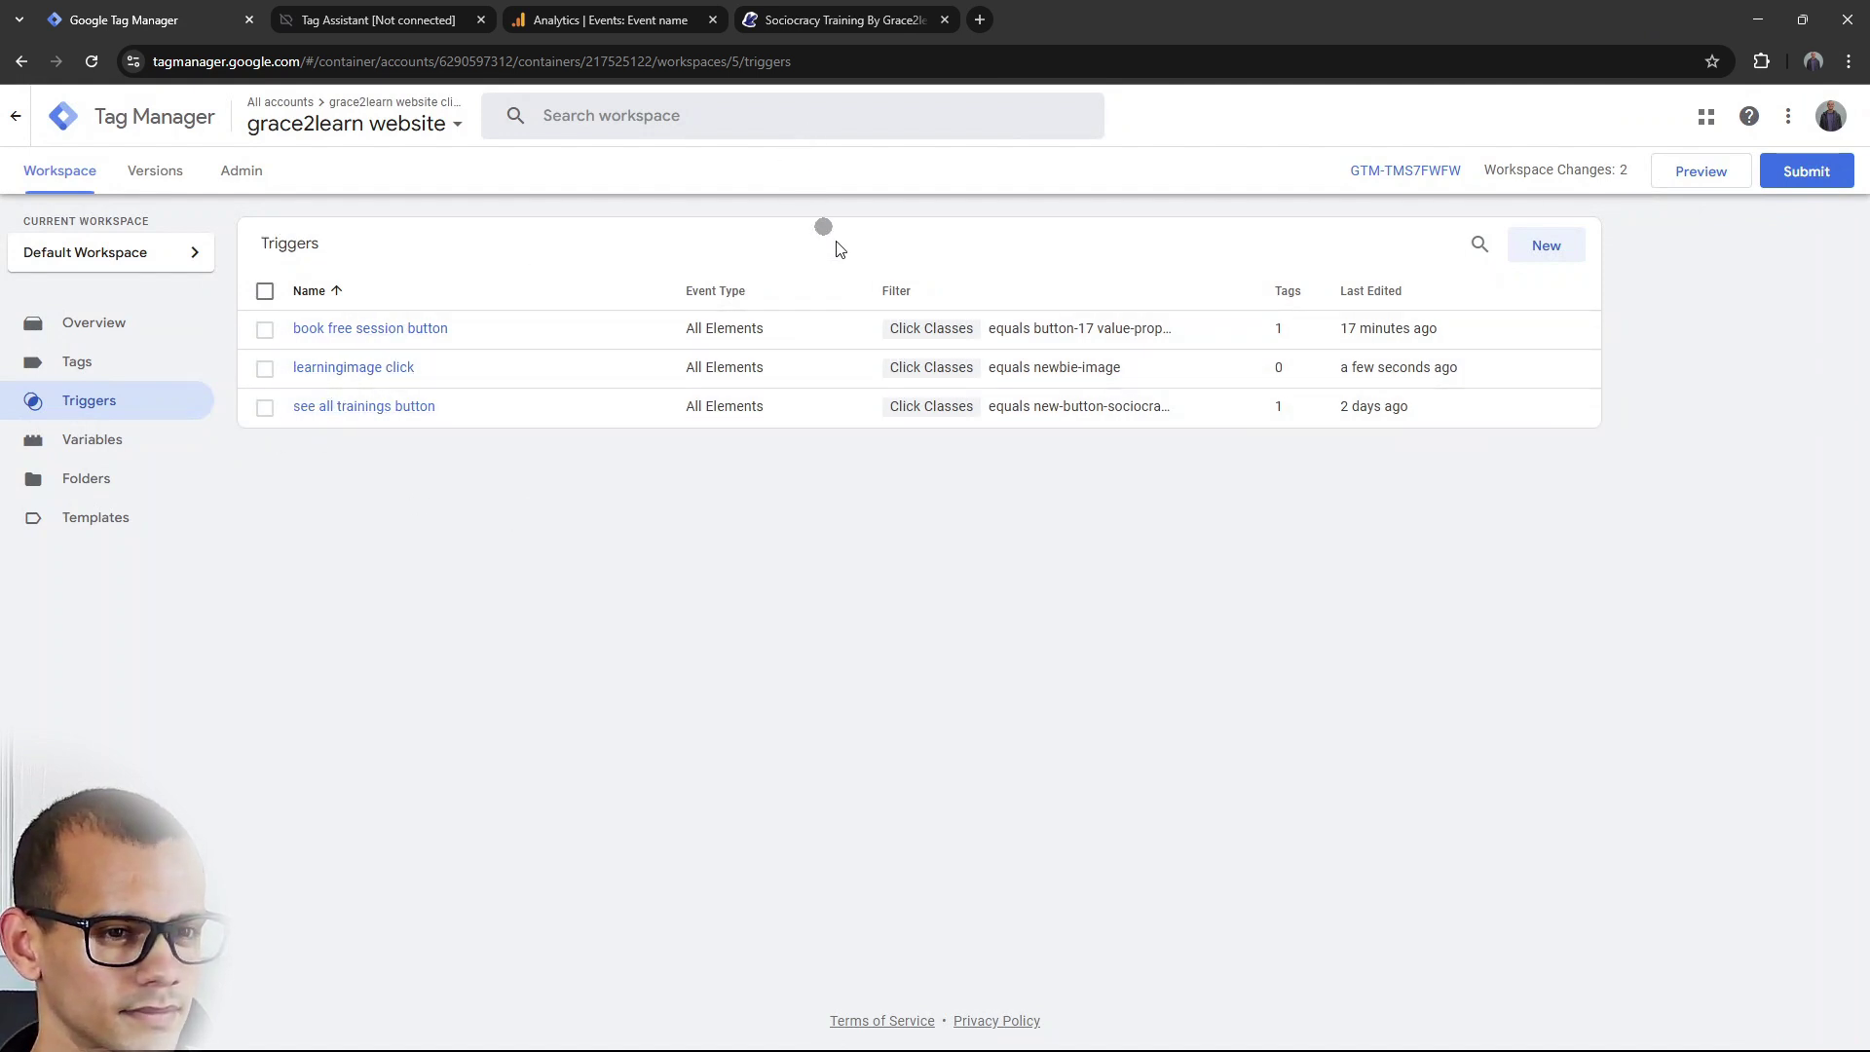
Create a new tag in the workspace and name it "newbie image clicks".
{"action": "left_click", "coordinate": [80, 362]}
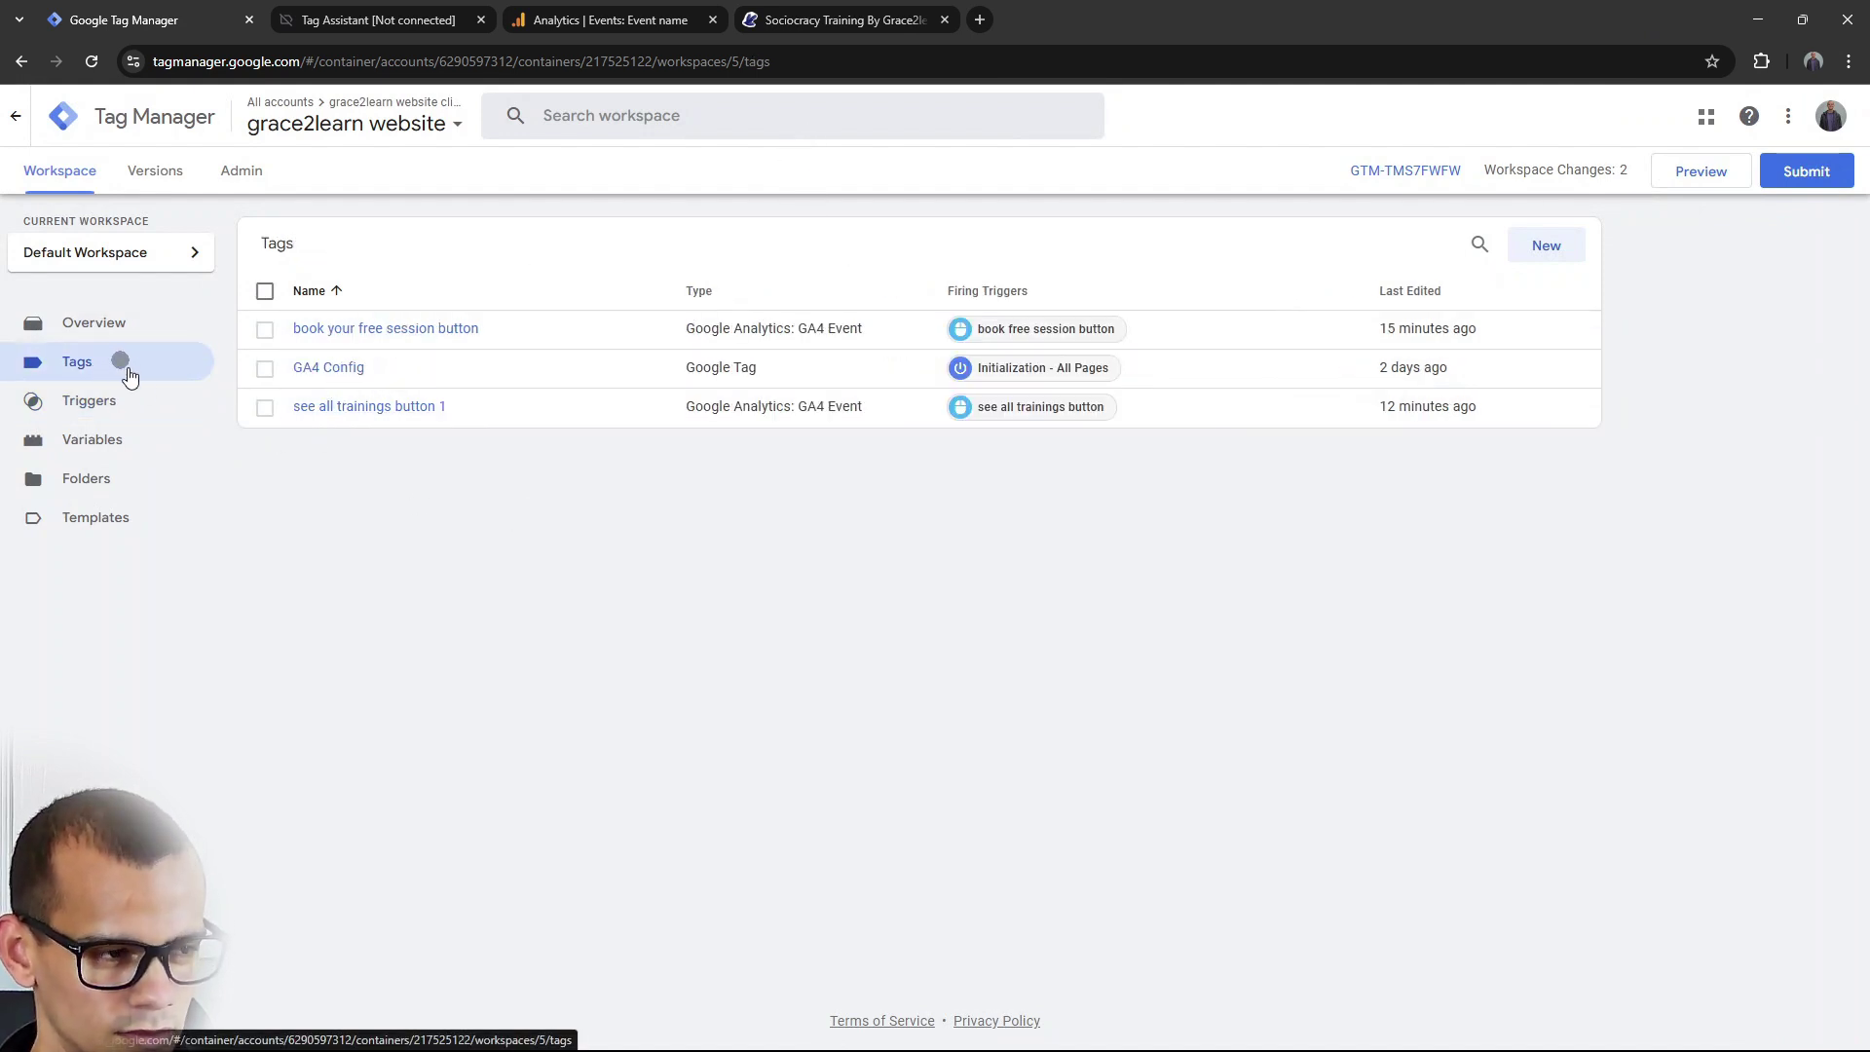
{"action": "left_click", "coordinate": [1522, 247]}
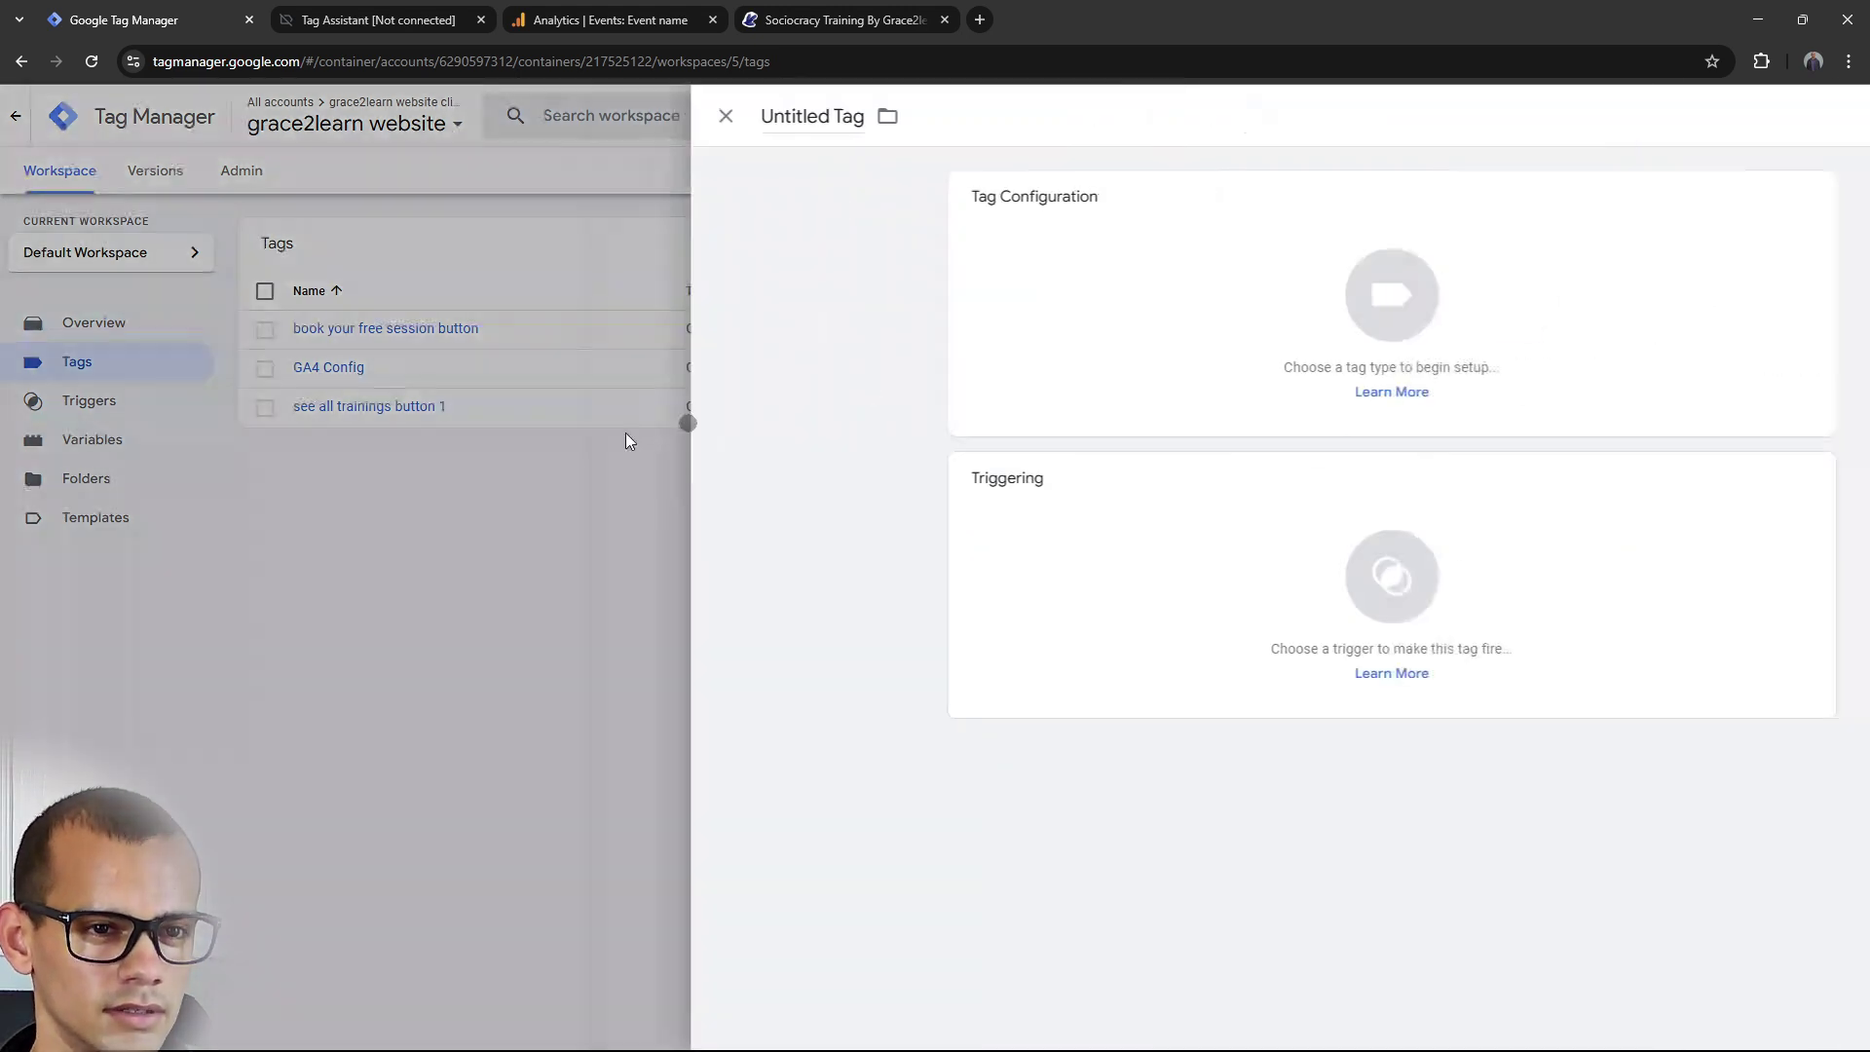
{"action": "left_click", "coordinate": [573, 109]}
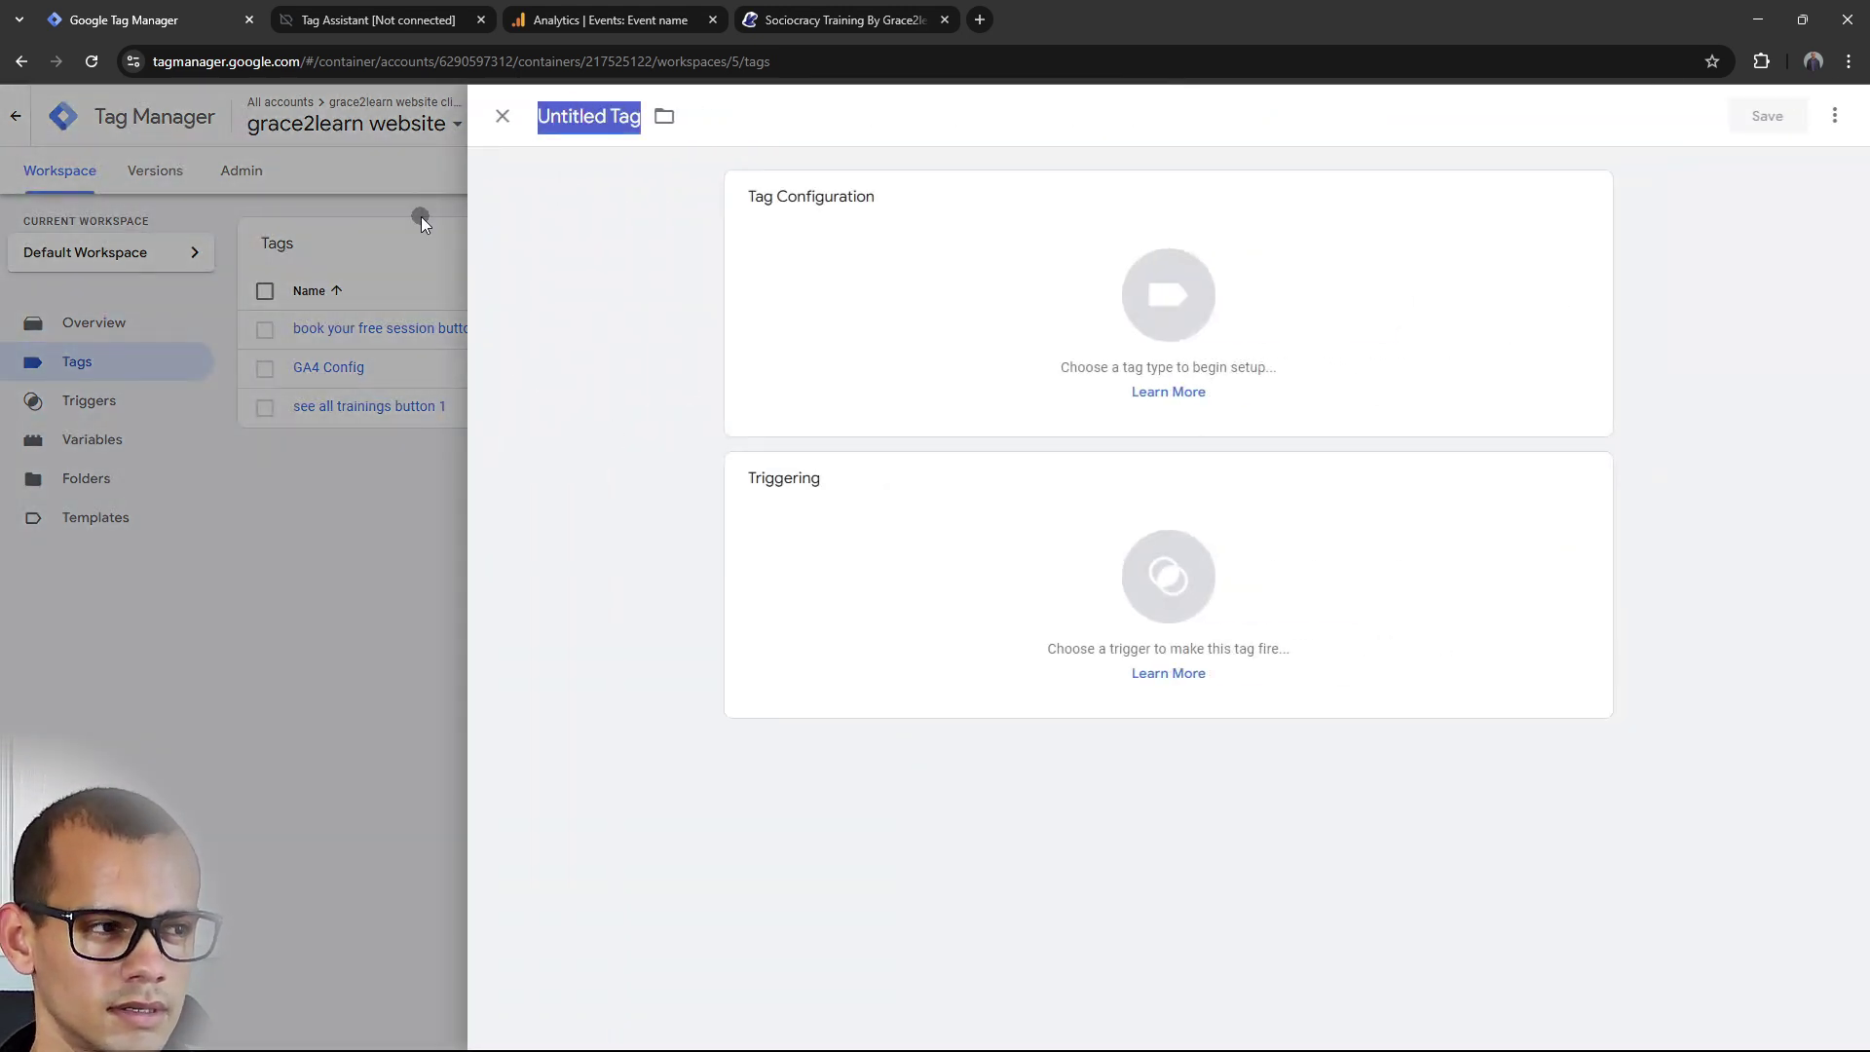
{"action": "type", "text": "learning"}
{"action": "key", "text": "BackSpace"}
{"action": "key", "text": "BackSpace"}
{"action": "key", "text": "BackSpace"}
{"action": "key", "text": "BackSpace"}
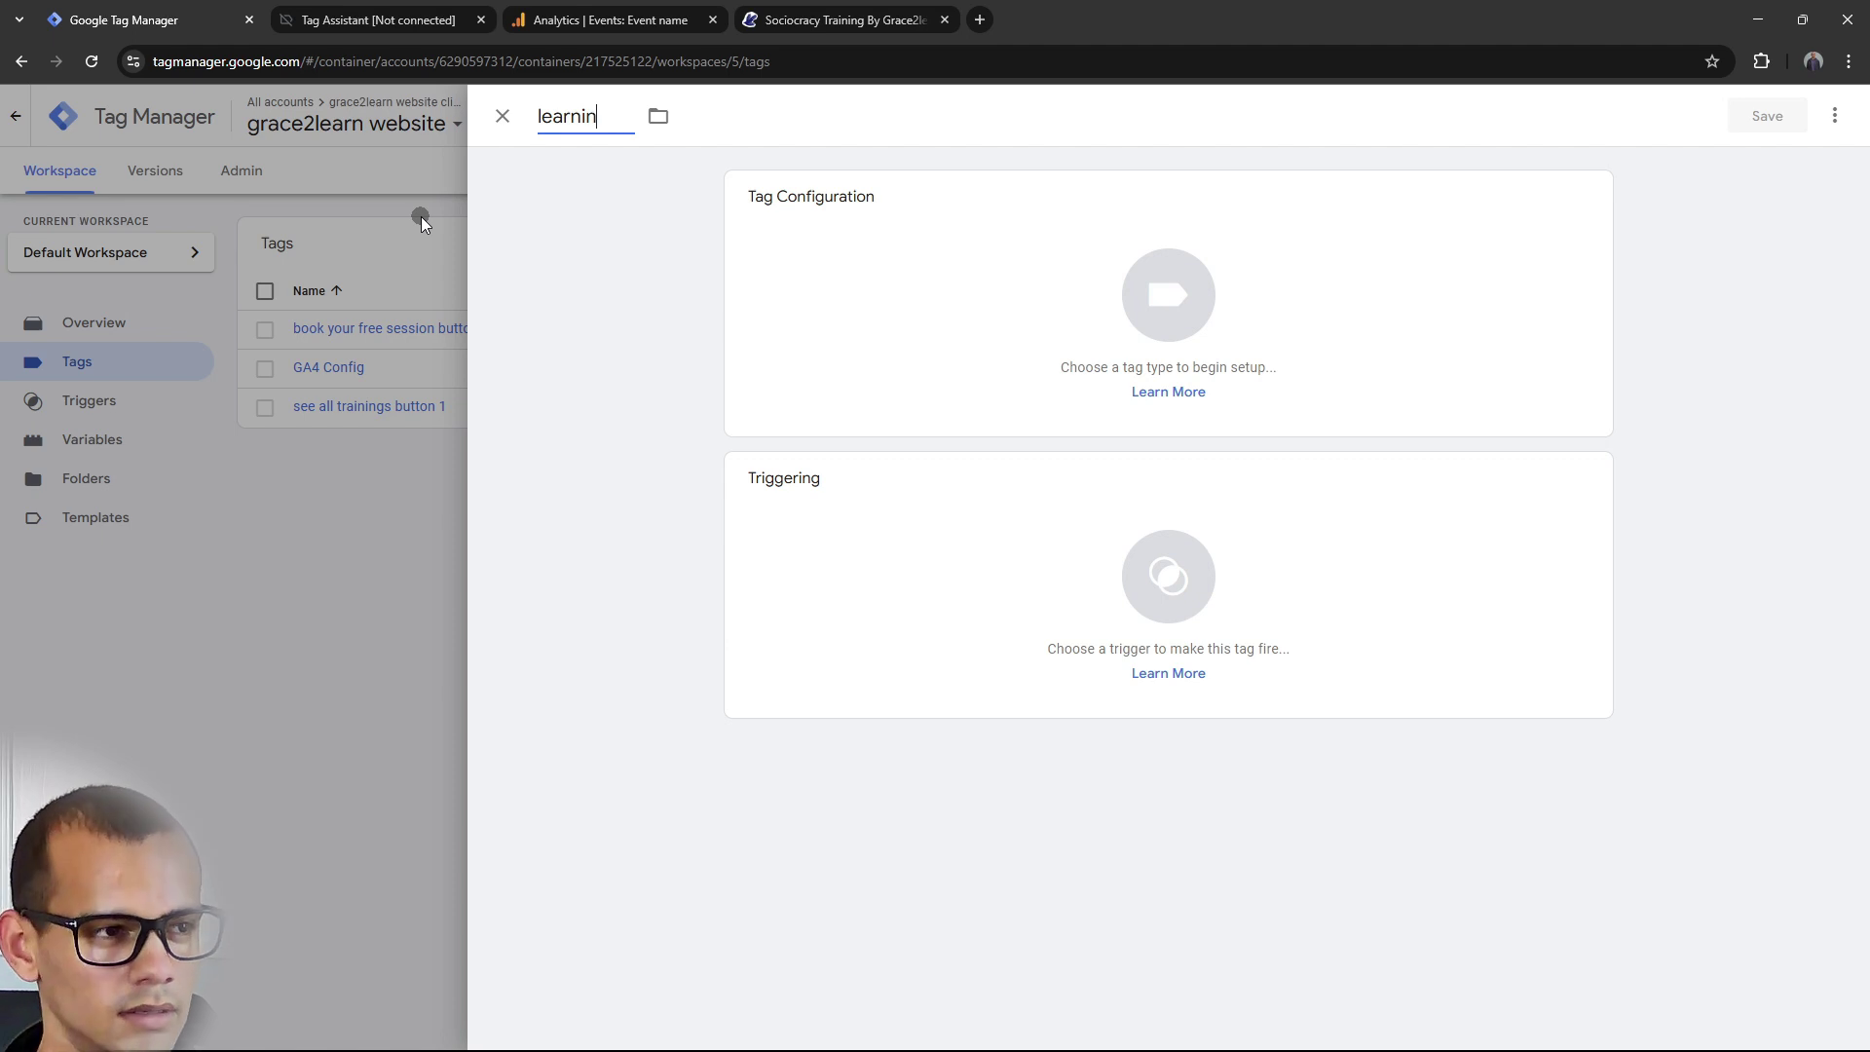
{"action": "key", "text": "BackSpace"}
{"action": "key", "text": "BackSpace"}
{"action": "key", "text": "BackSpace"}
{"action": "key", "text": "BackSpace"}
{"action": "type", "text": "newbie ima"}
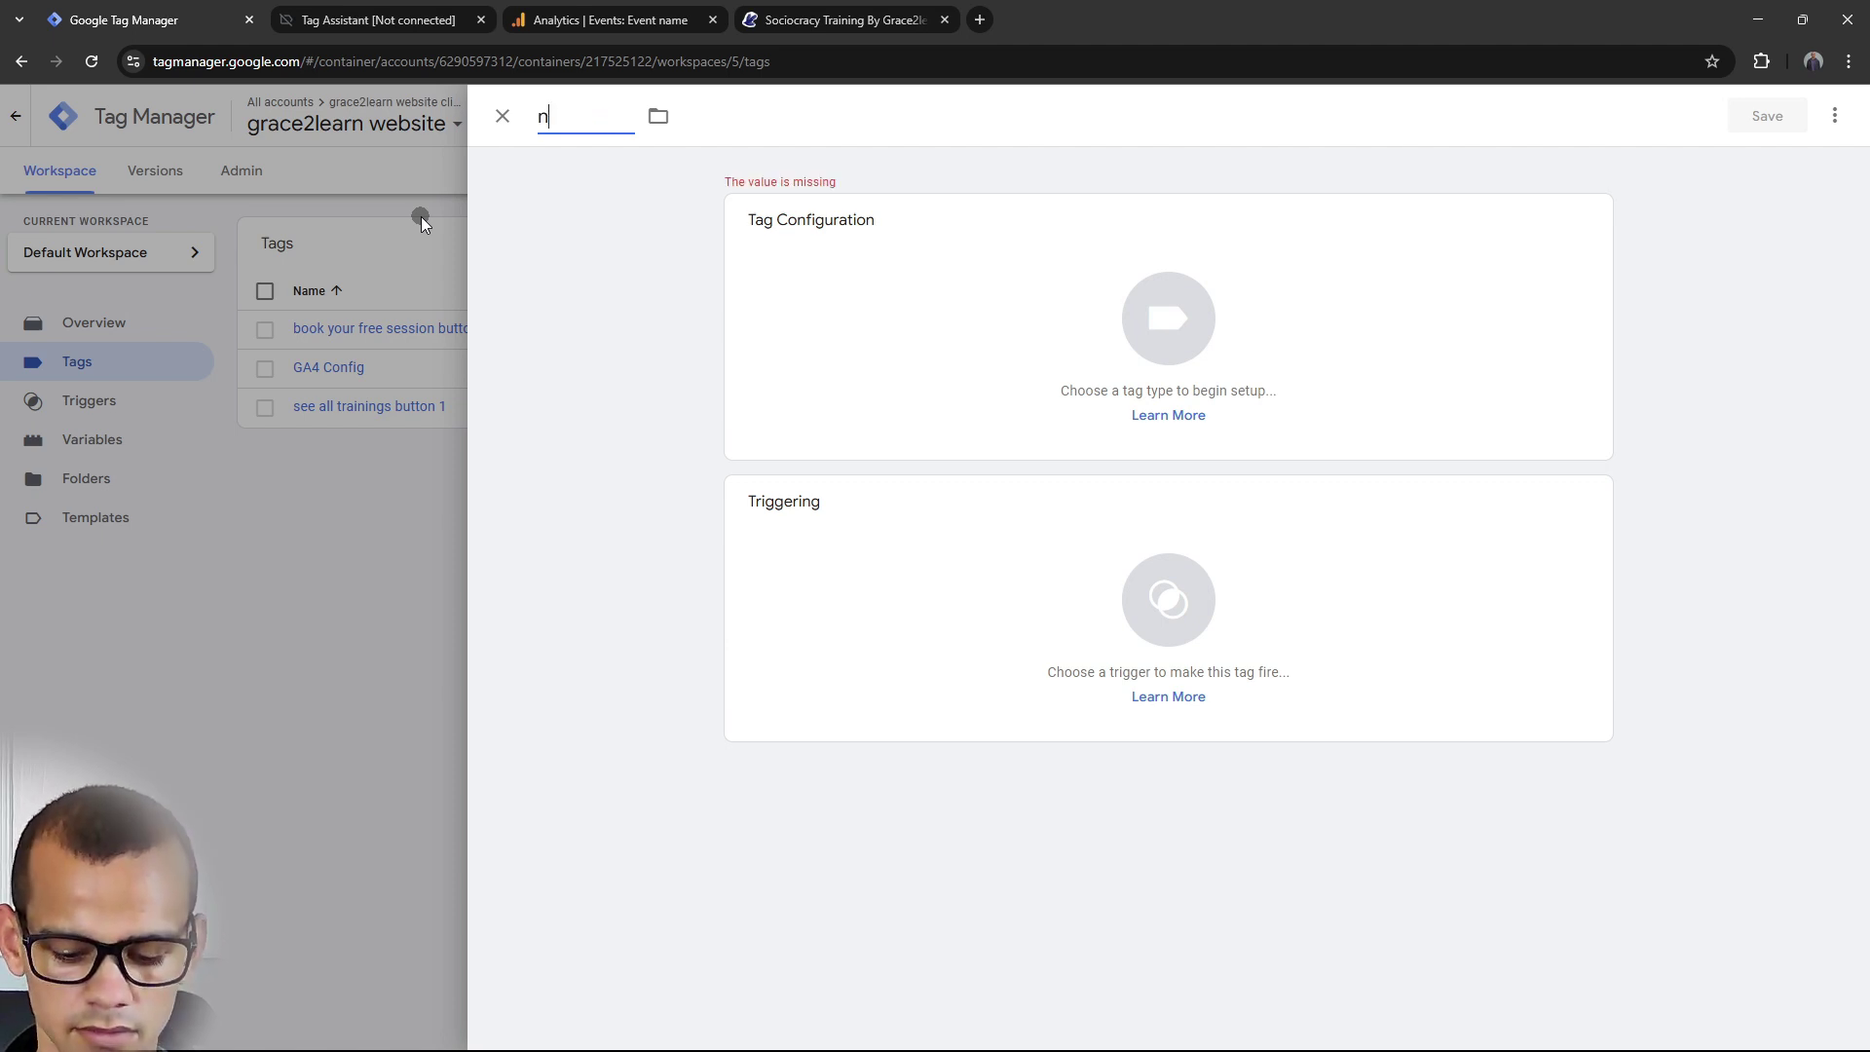
{"action": "type", "text": "ge "}
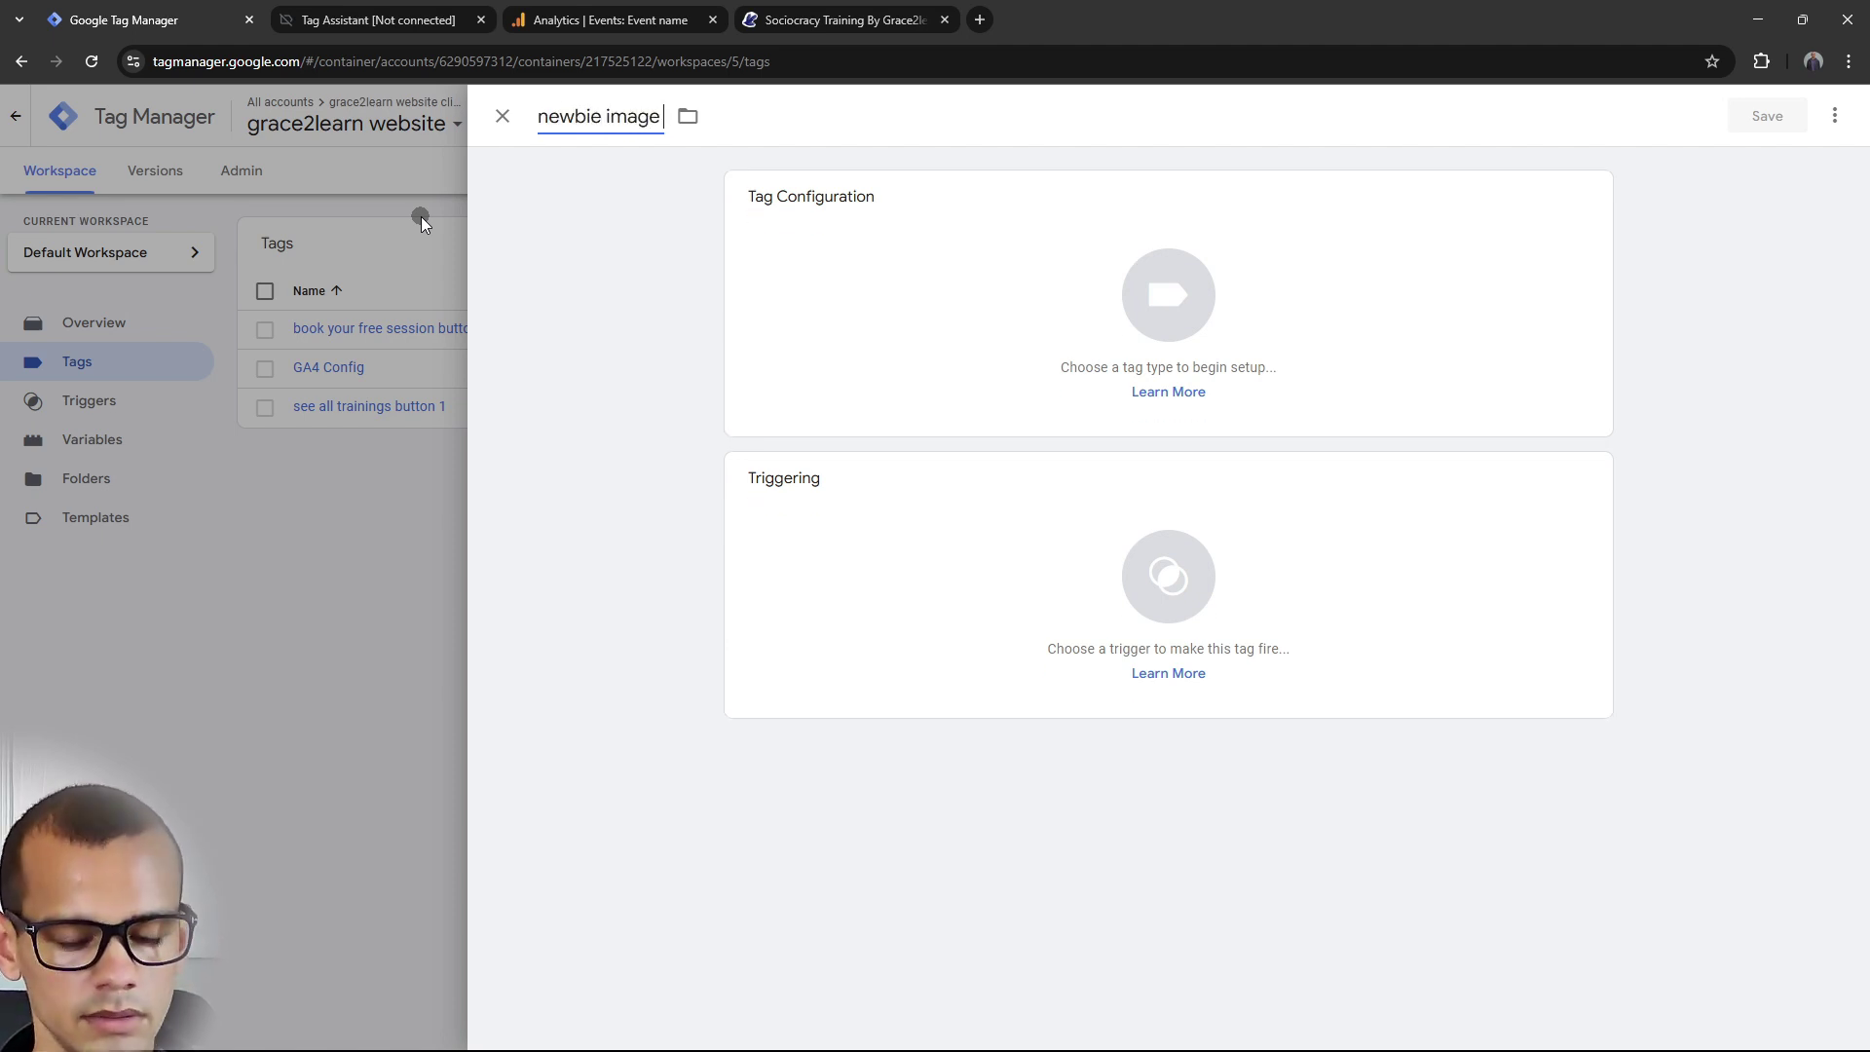
{"action": "type", "text": "bu"}
{"action": "key", "text": "BackSpace"}
{"action": "key", "text": "BackSpace"}
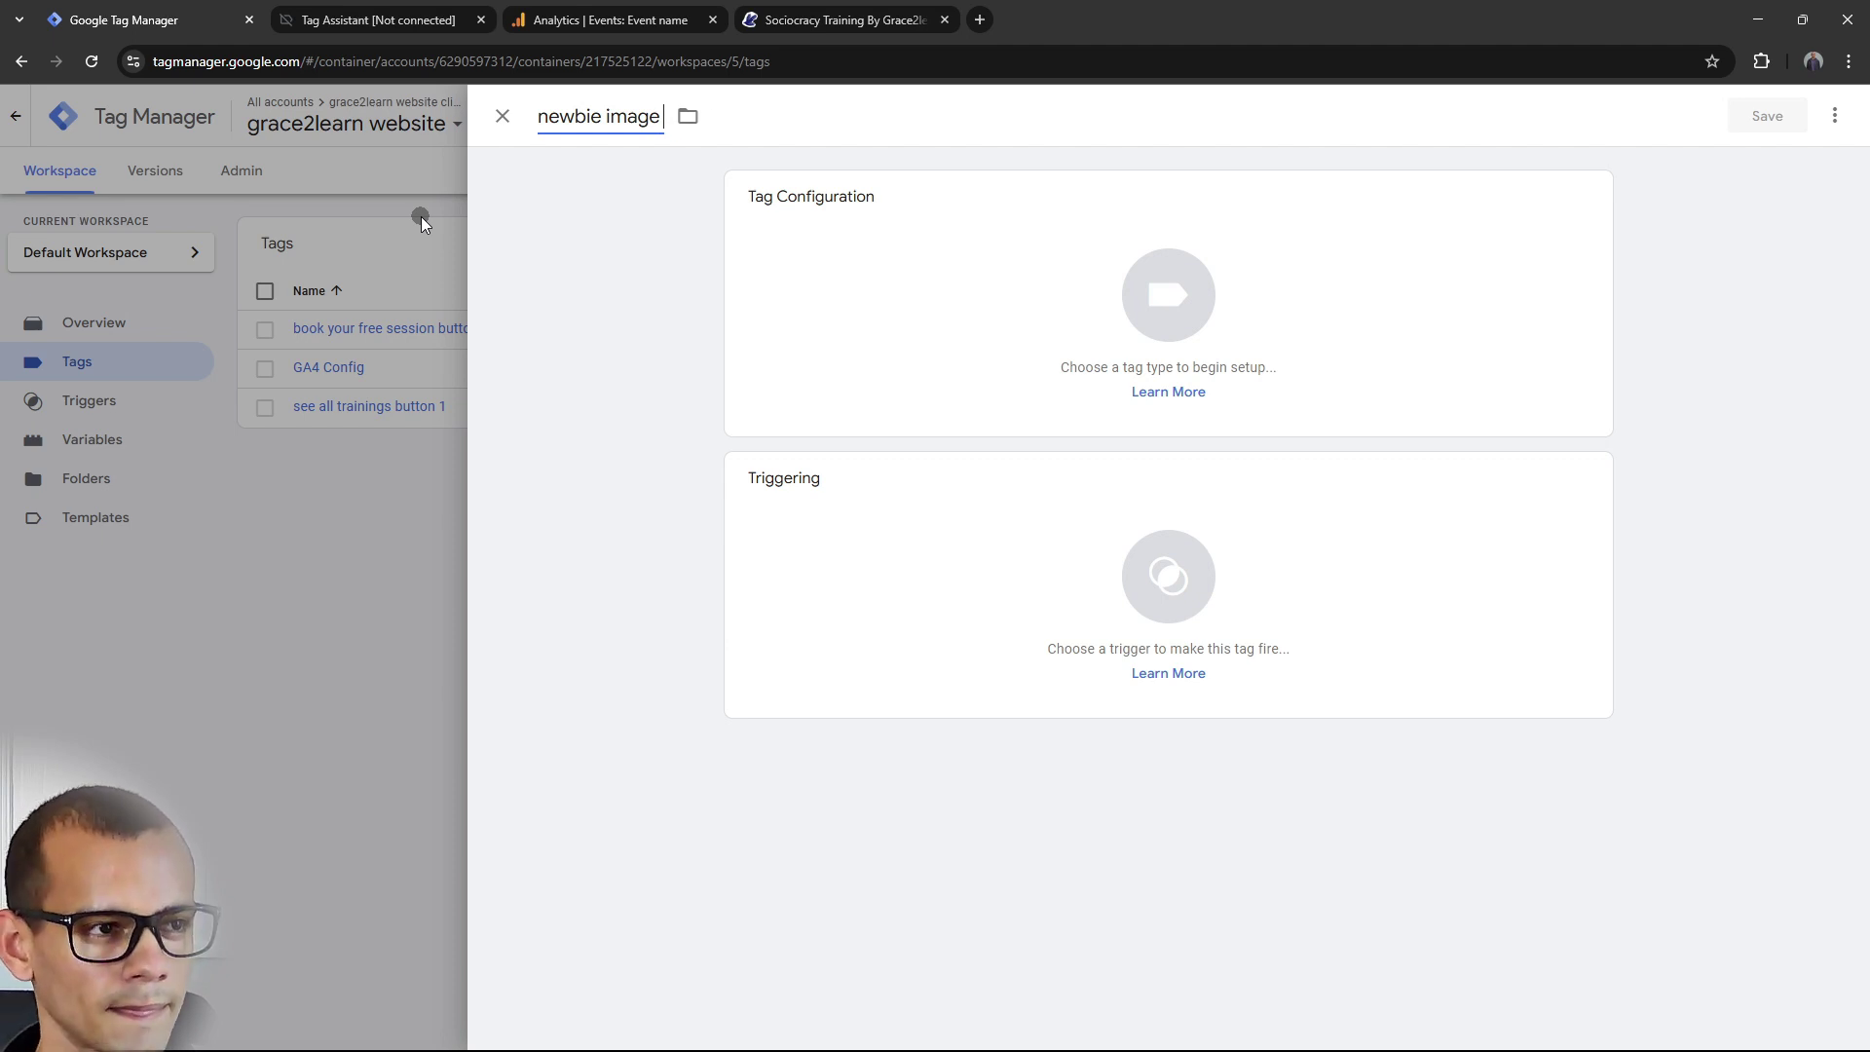
{"action": "type", "text": "click"}
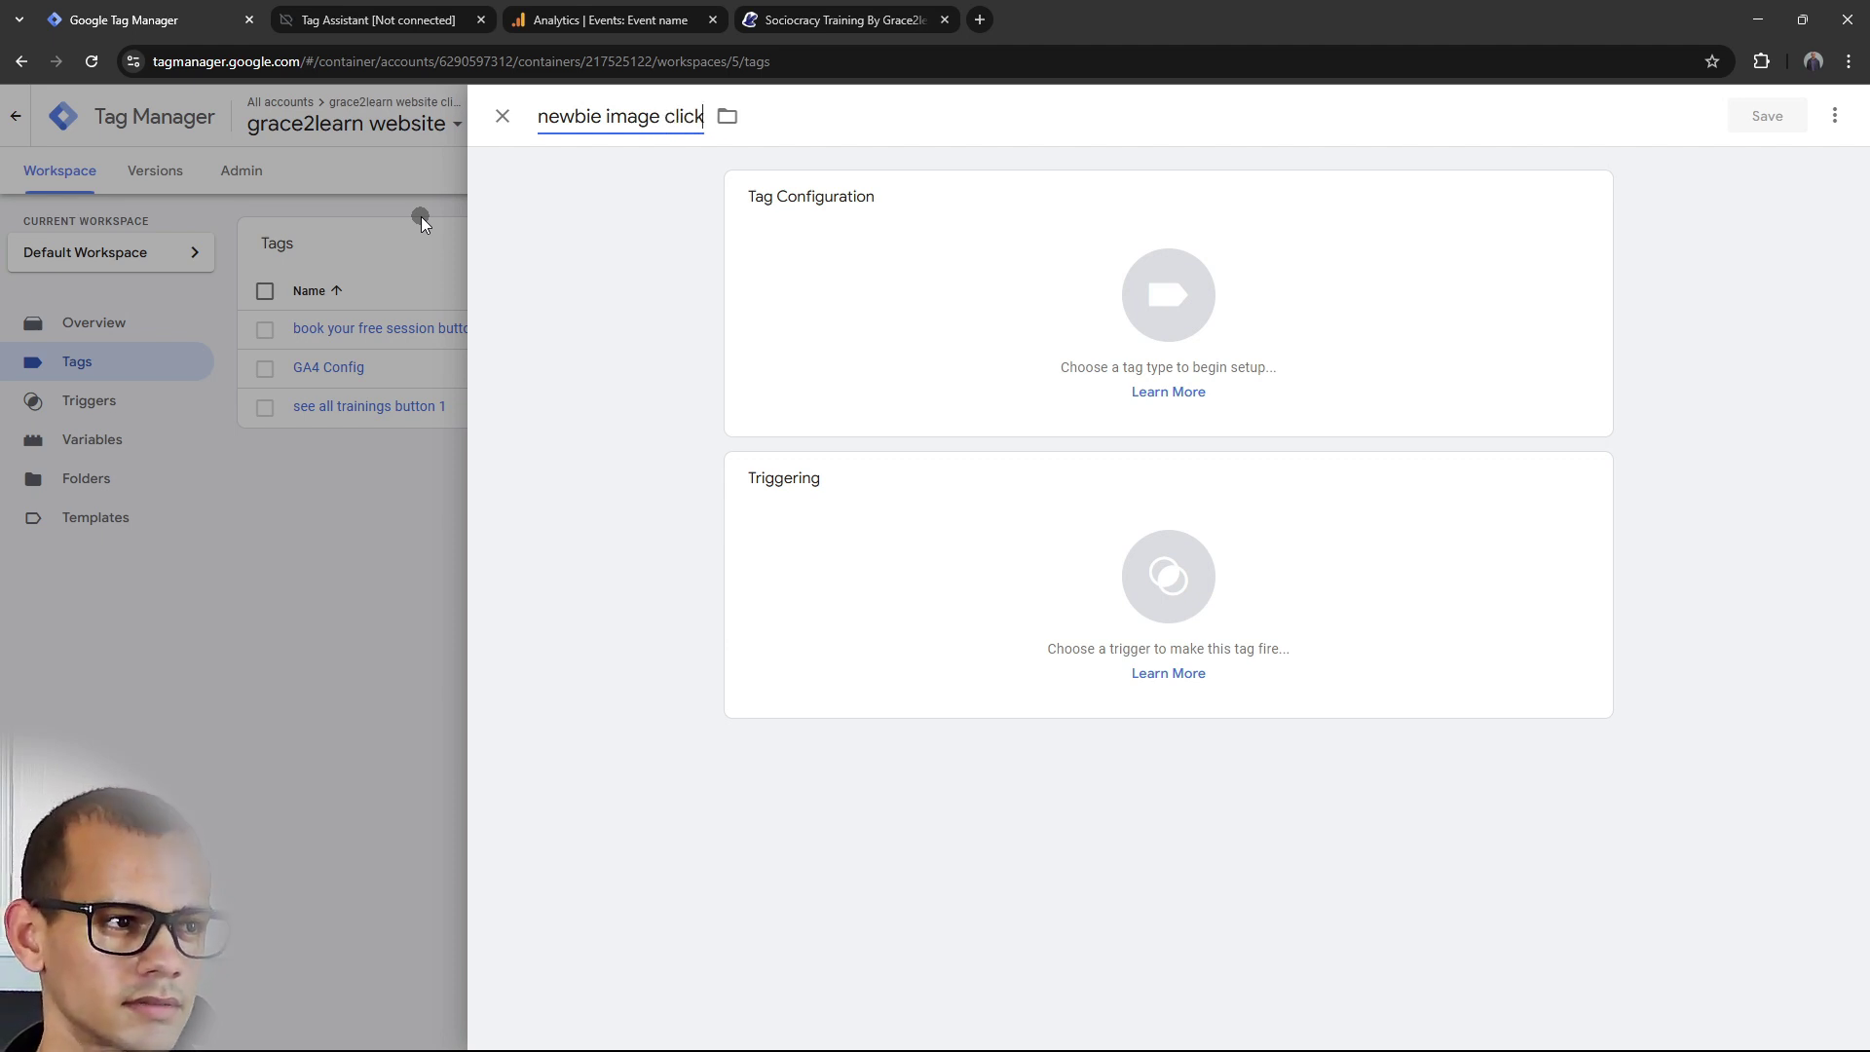
{"action": "type", "text": "s"}
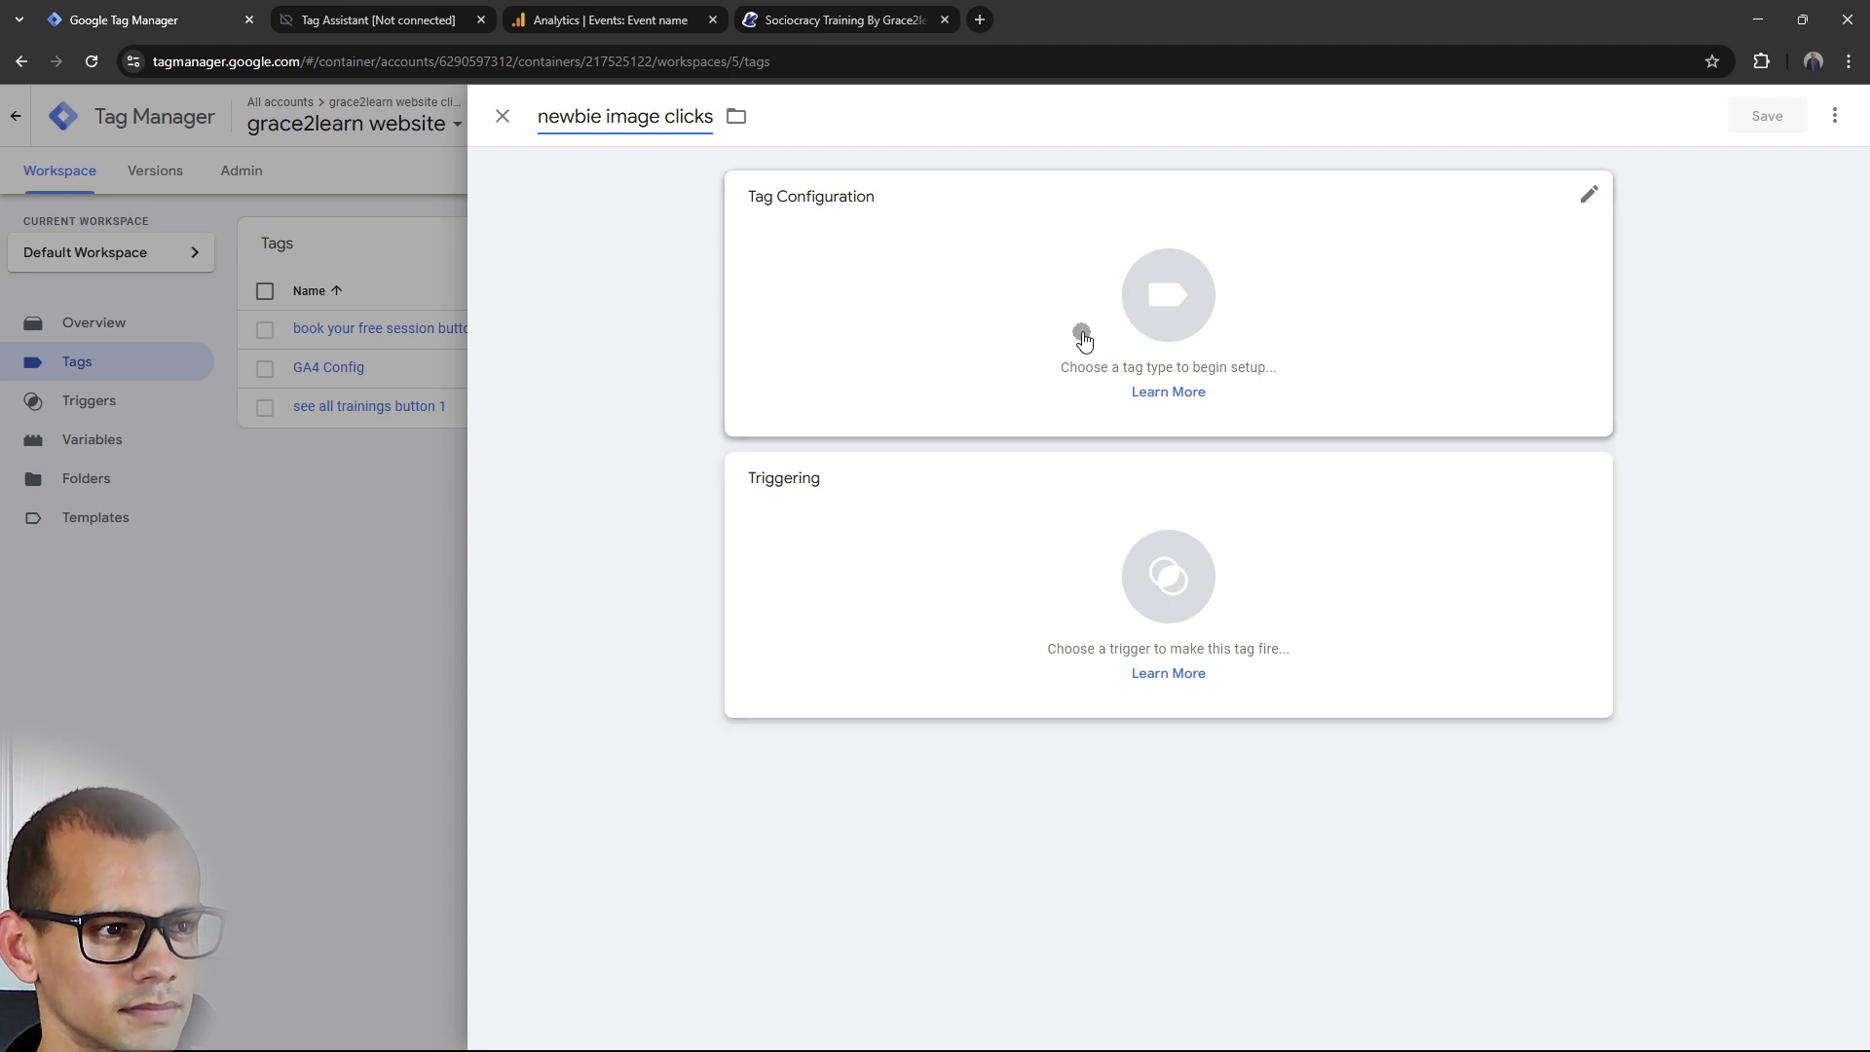
Set the tag type to Google Analytics: GA4 Event, using the GA4 Measurement ID variable as its Measurement ID.
{"action": "left_click", "coordinate": [1040, 277]}
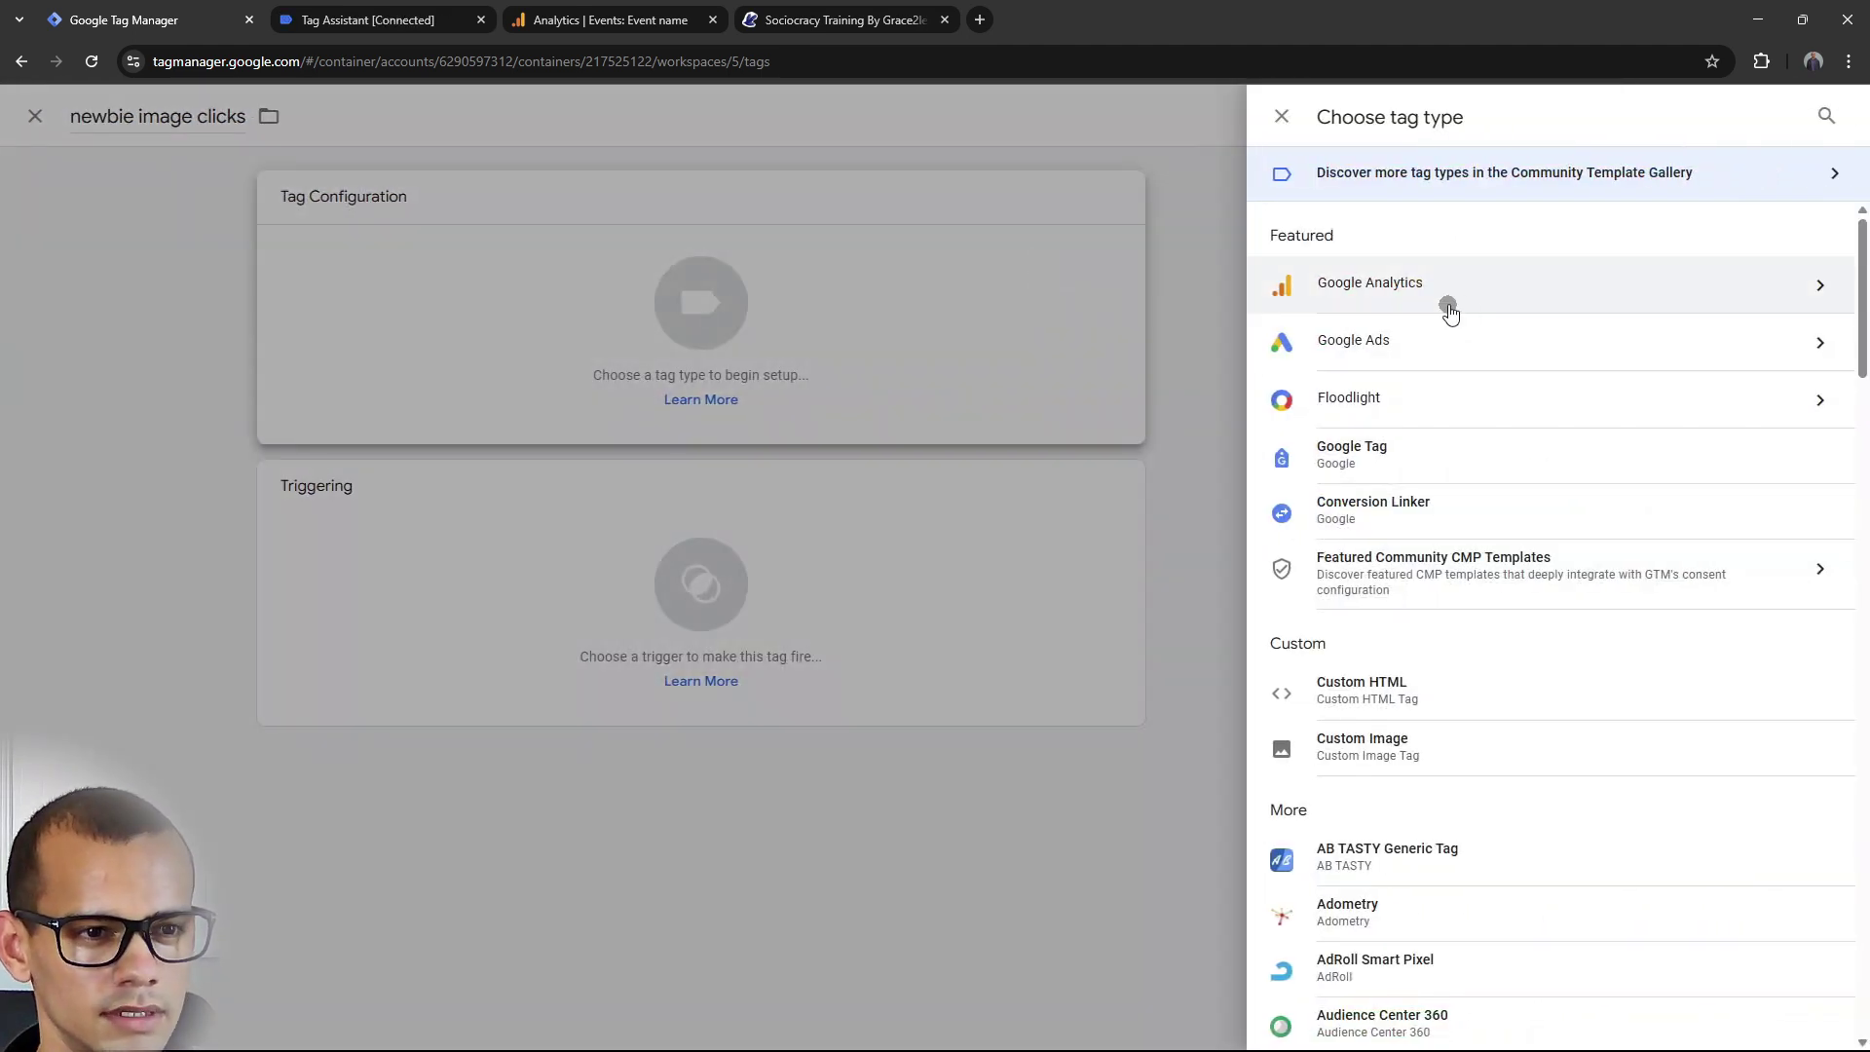
{"action": "left_click", "coordinate": [1496, 288]}
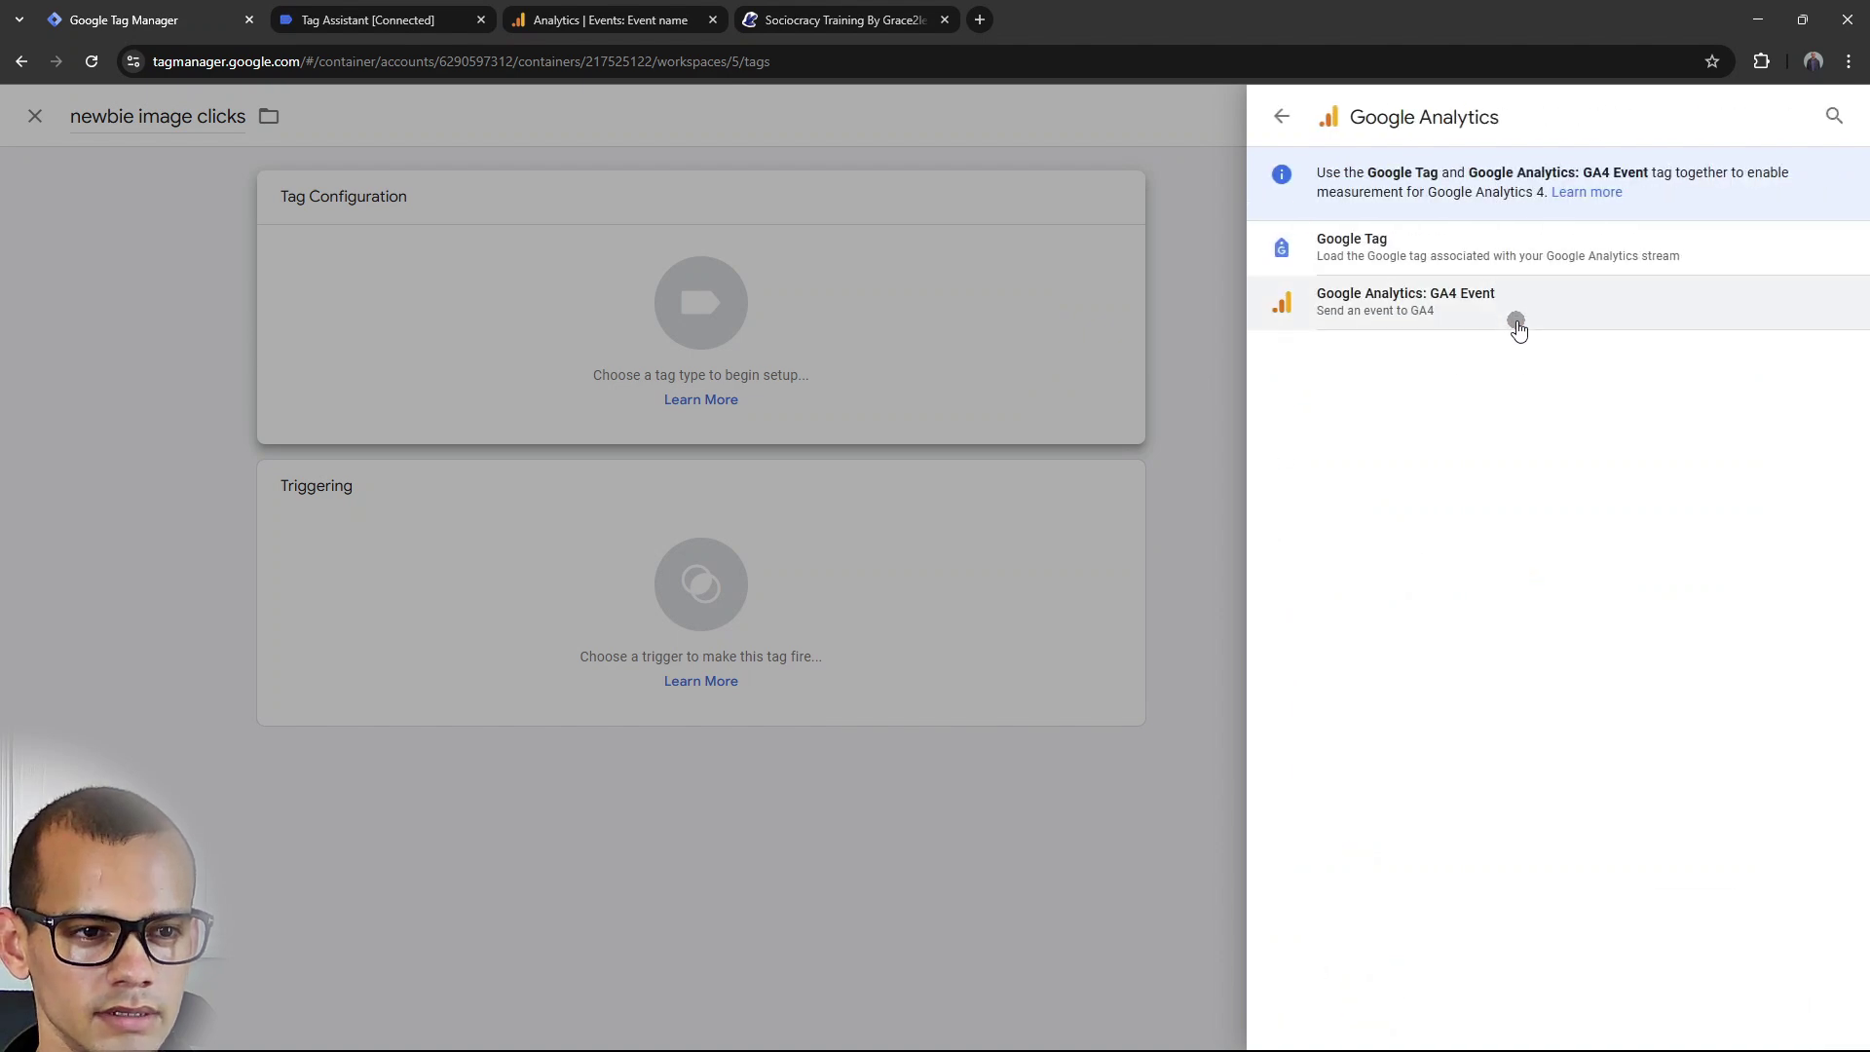
{"action": "left_click", "coordinate": [1521, 305]}
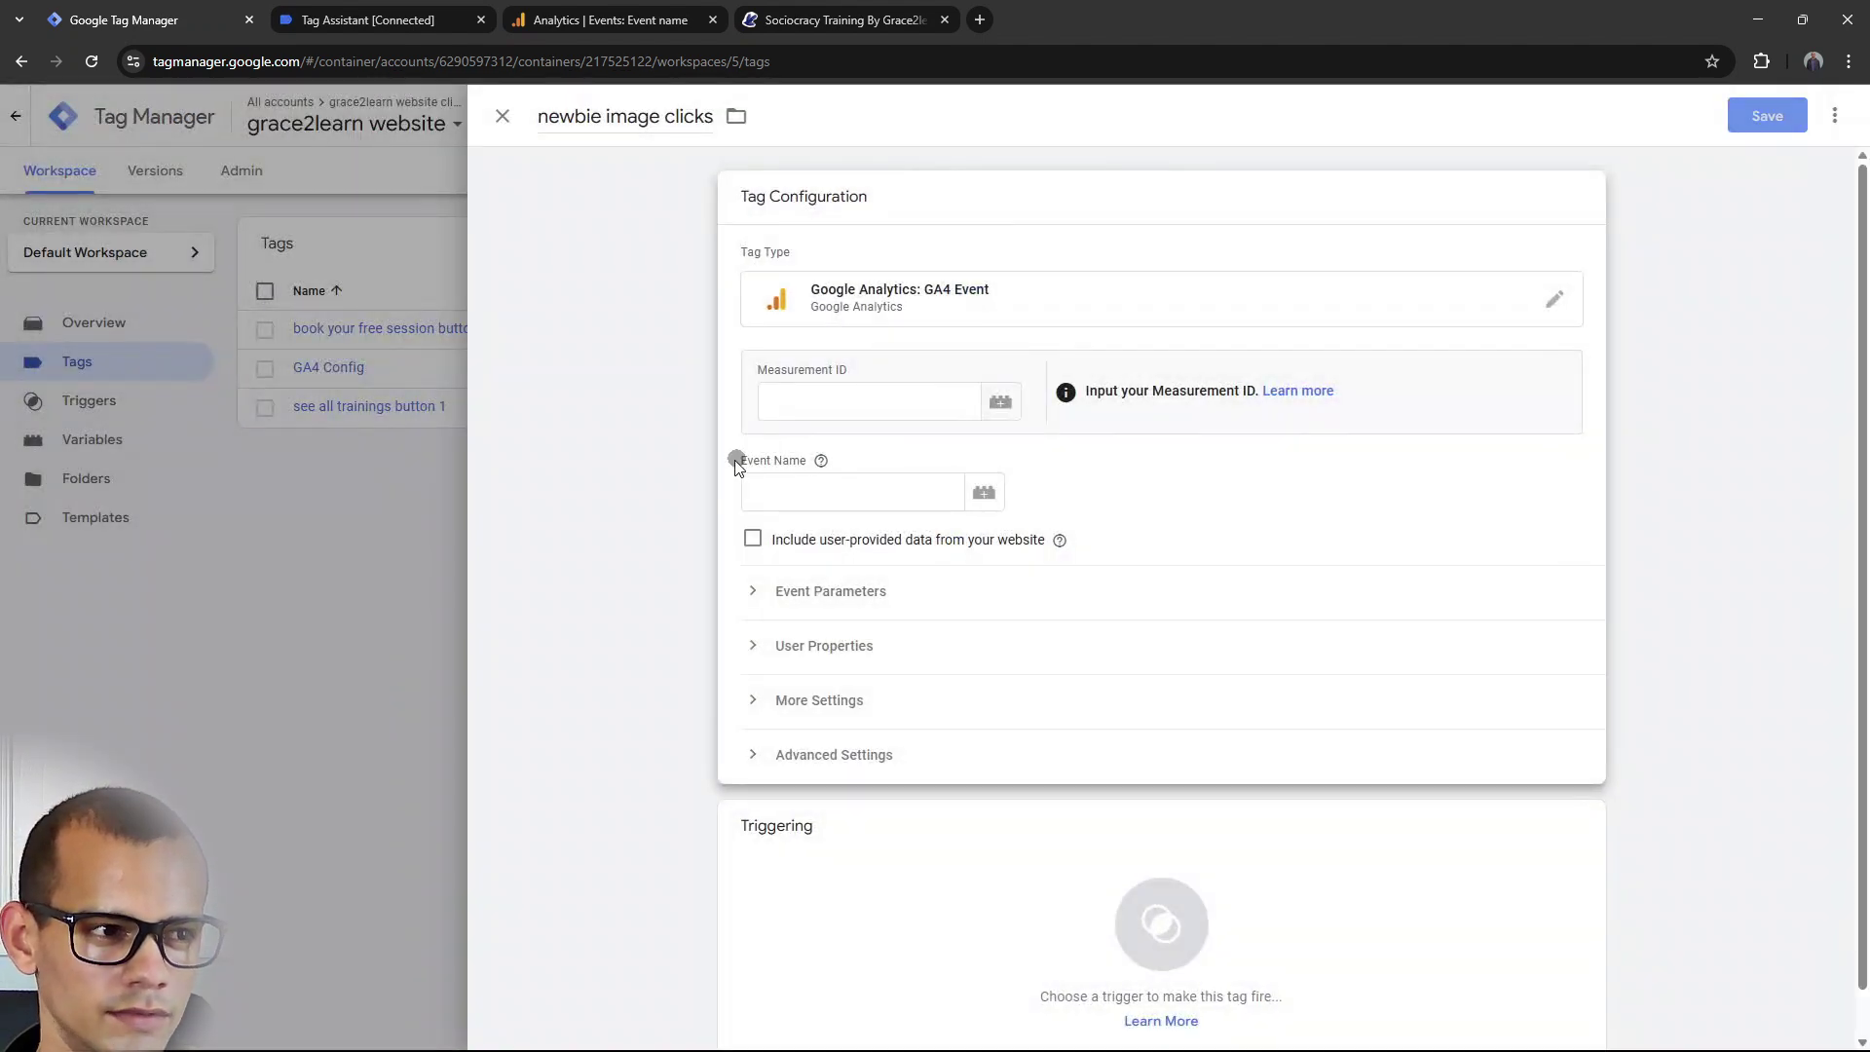
{"action": "left_click", "coordinate": [1003, 406]}
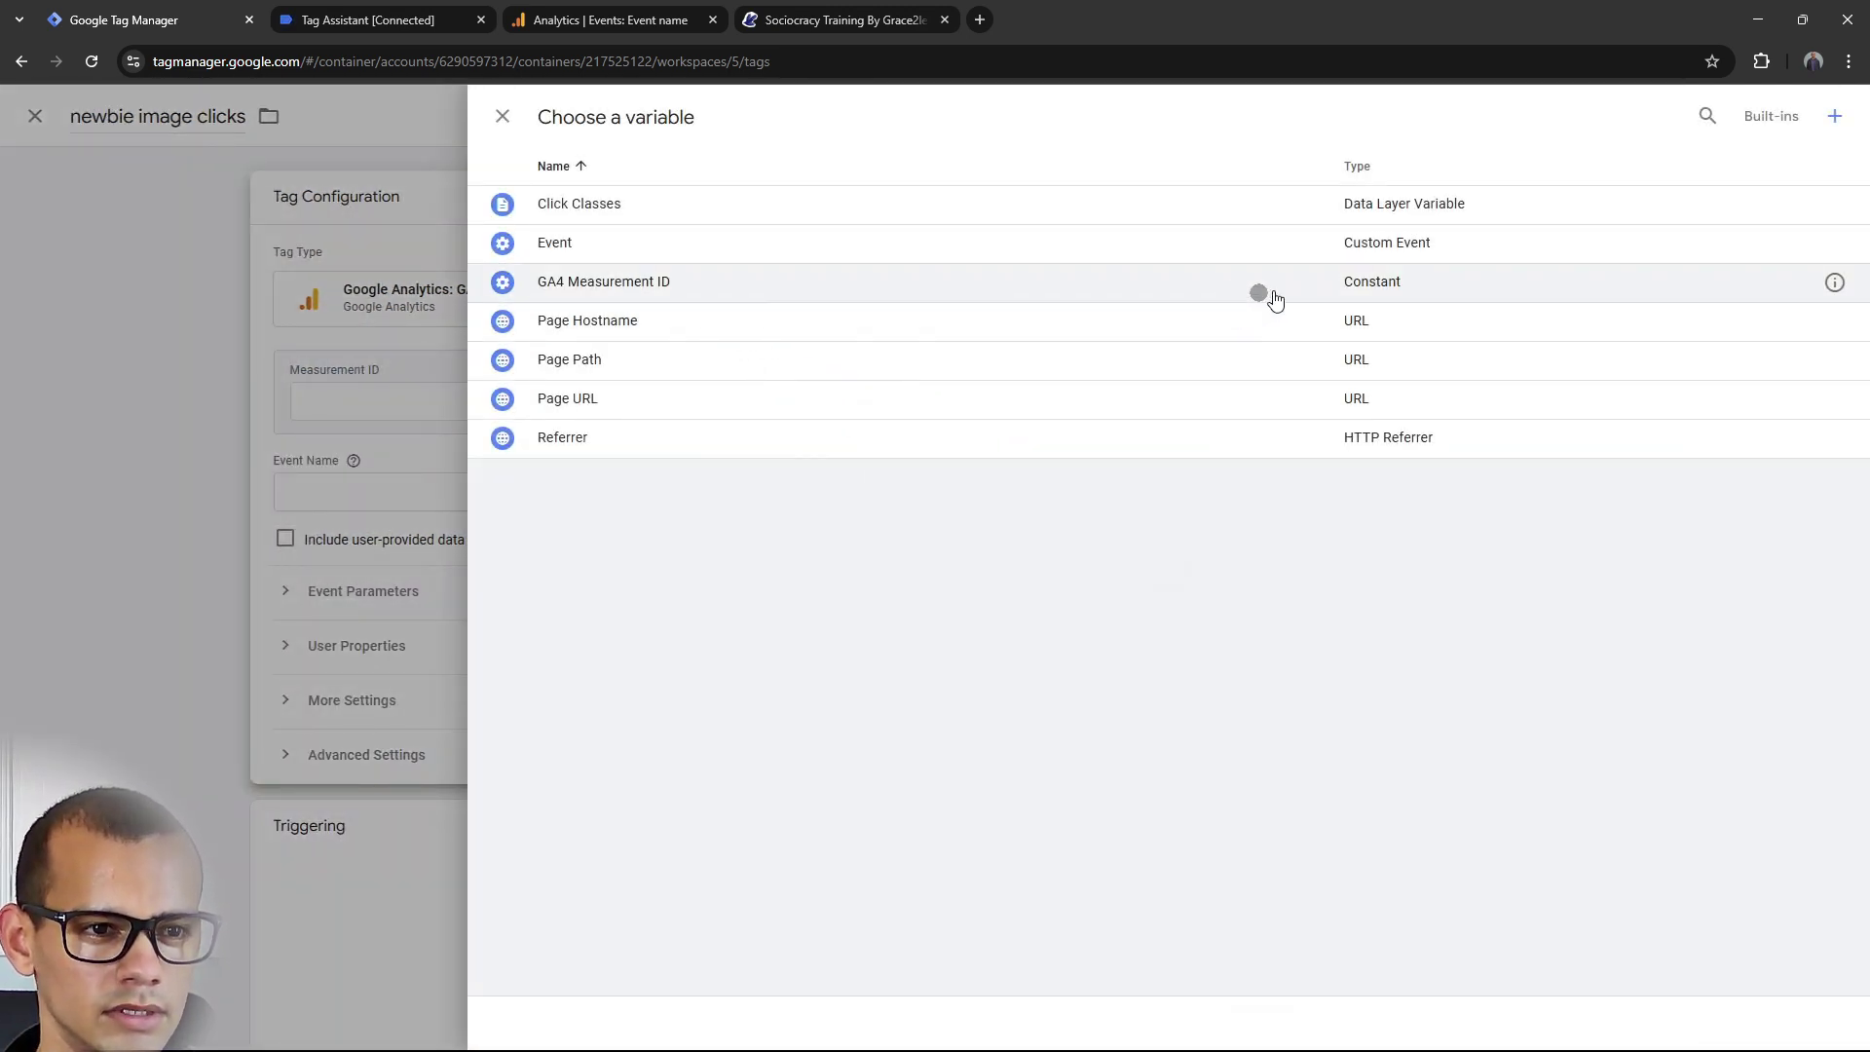
{"action": "left_click", "coordinate": [1331, 293]}
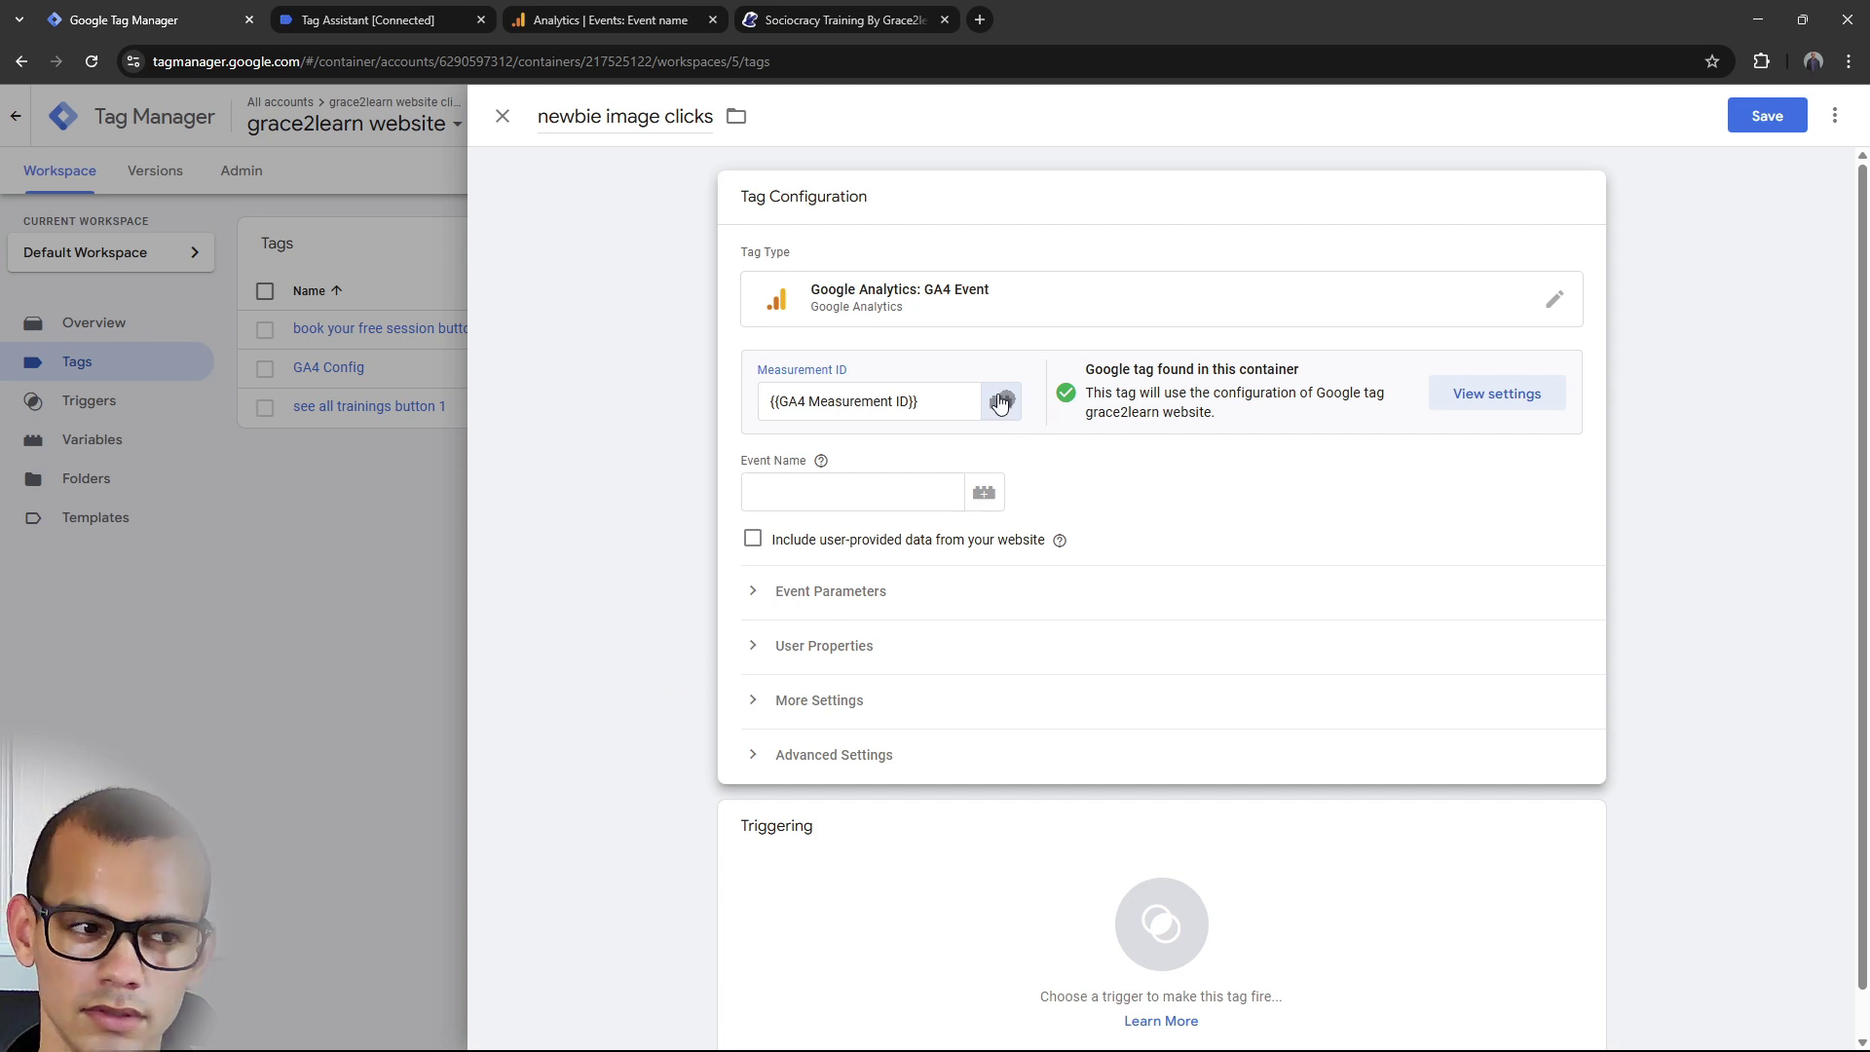
Set the tag's event name to "newbie image clicks".
{"action": "left_click", "coordinate": [777, 491]}
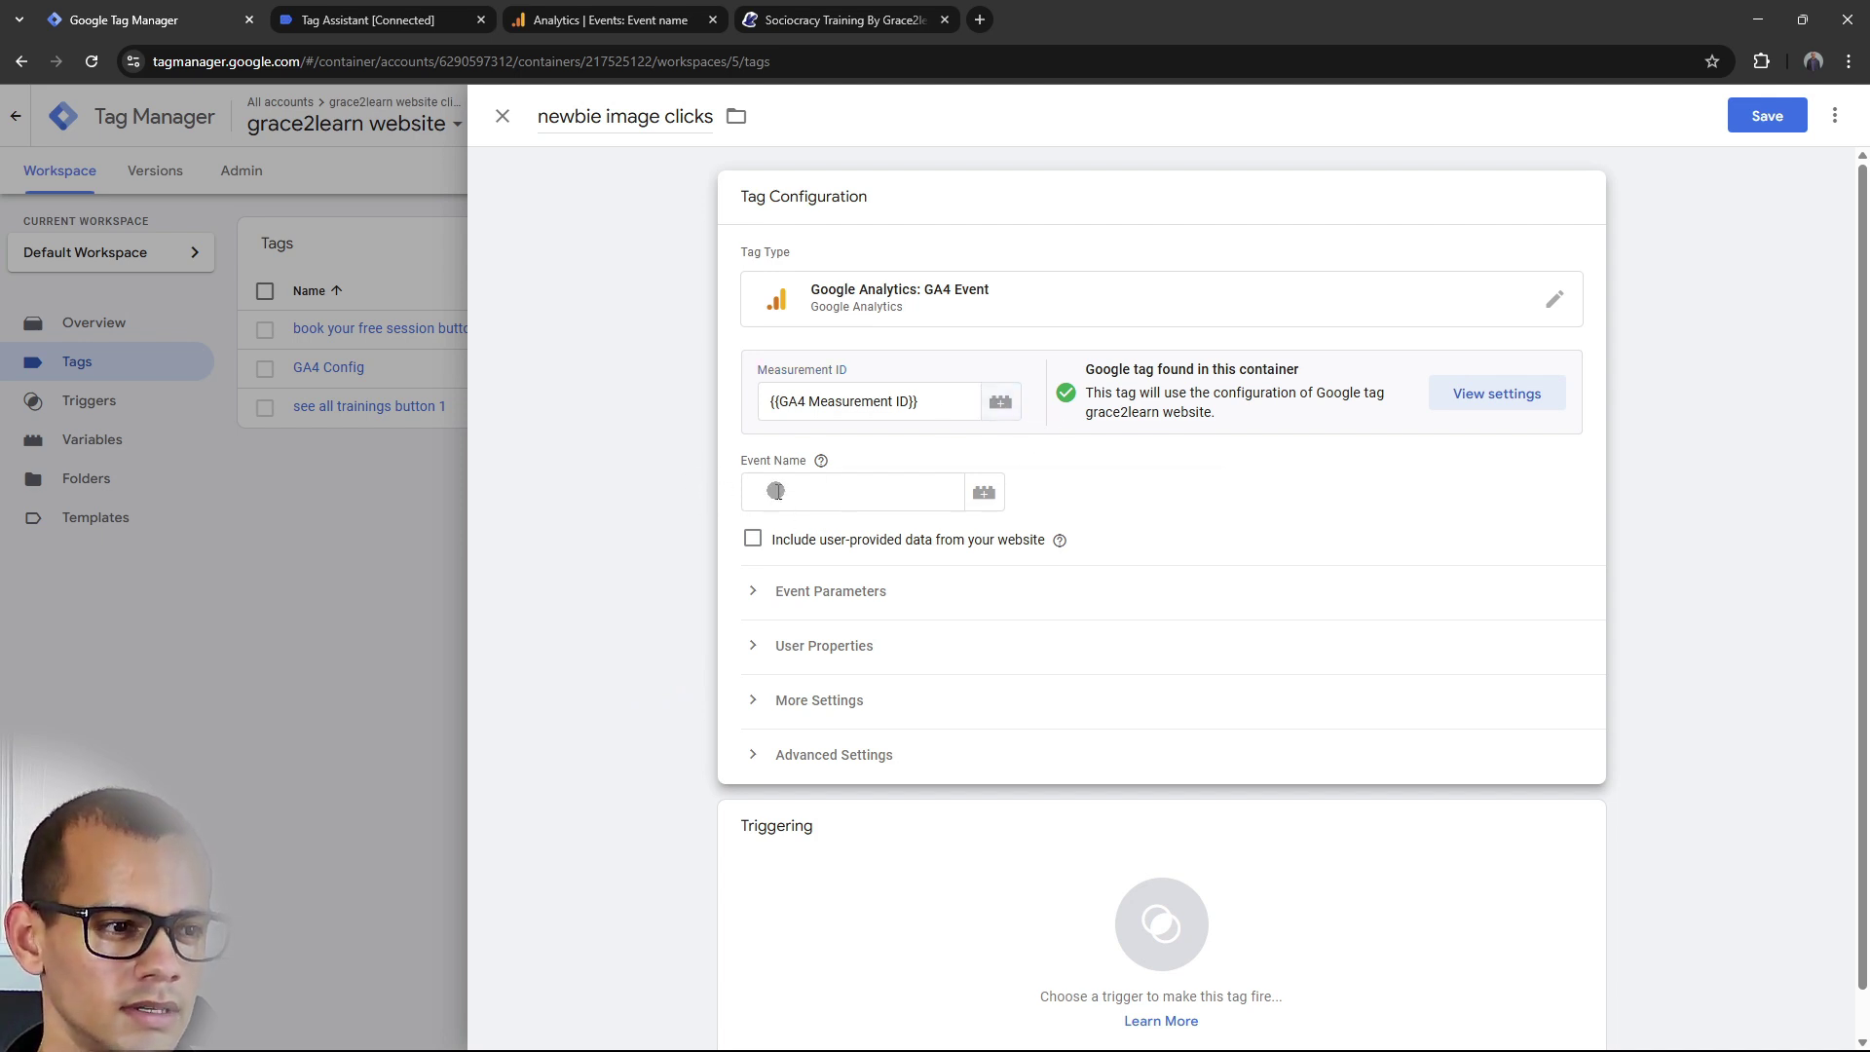
{"action": "left_click", "coordinate": [782, 492]}
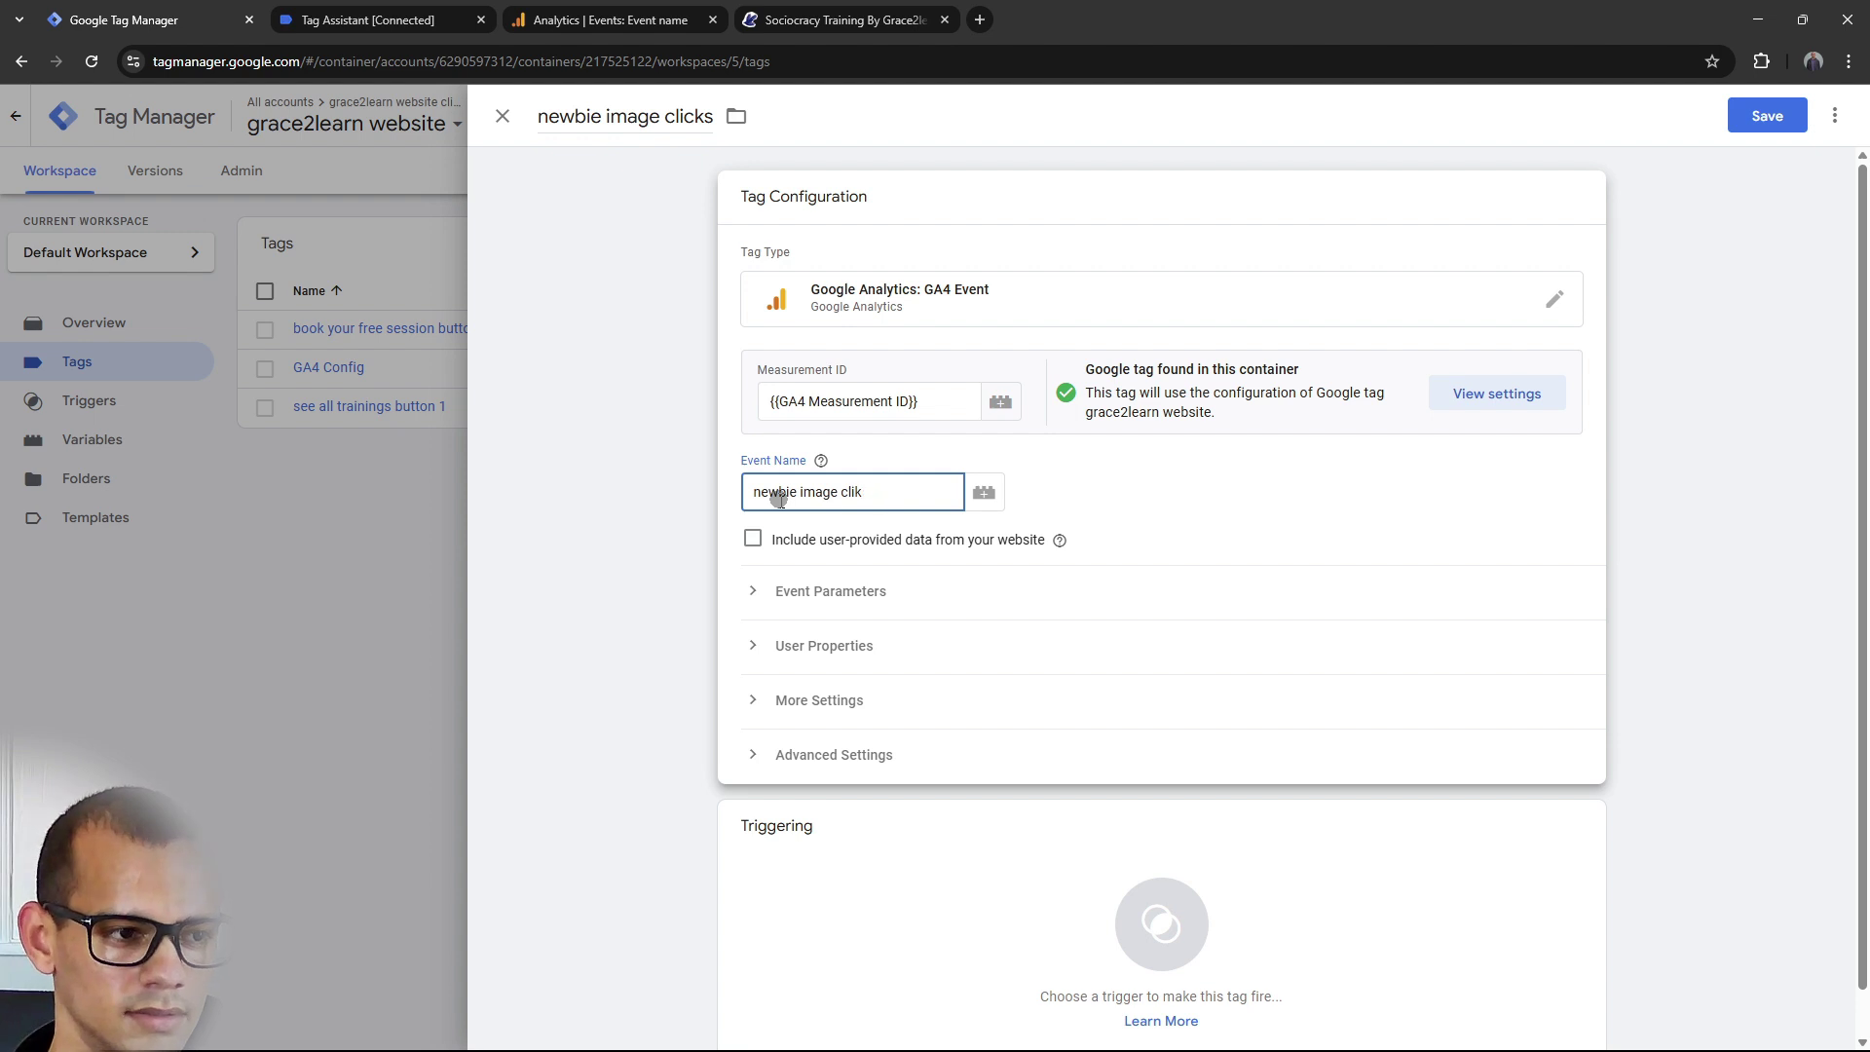
{"action": "type", "text": "newbie image clicjs"}
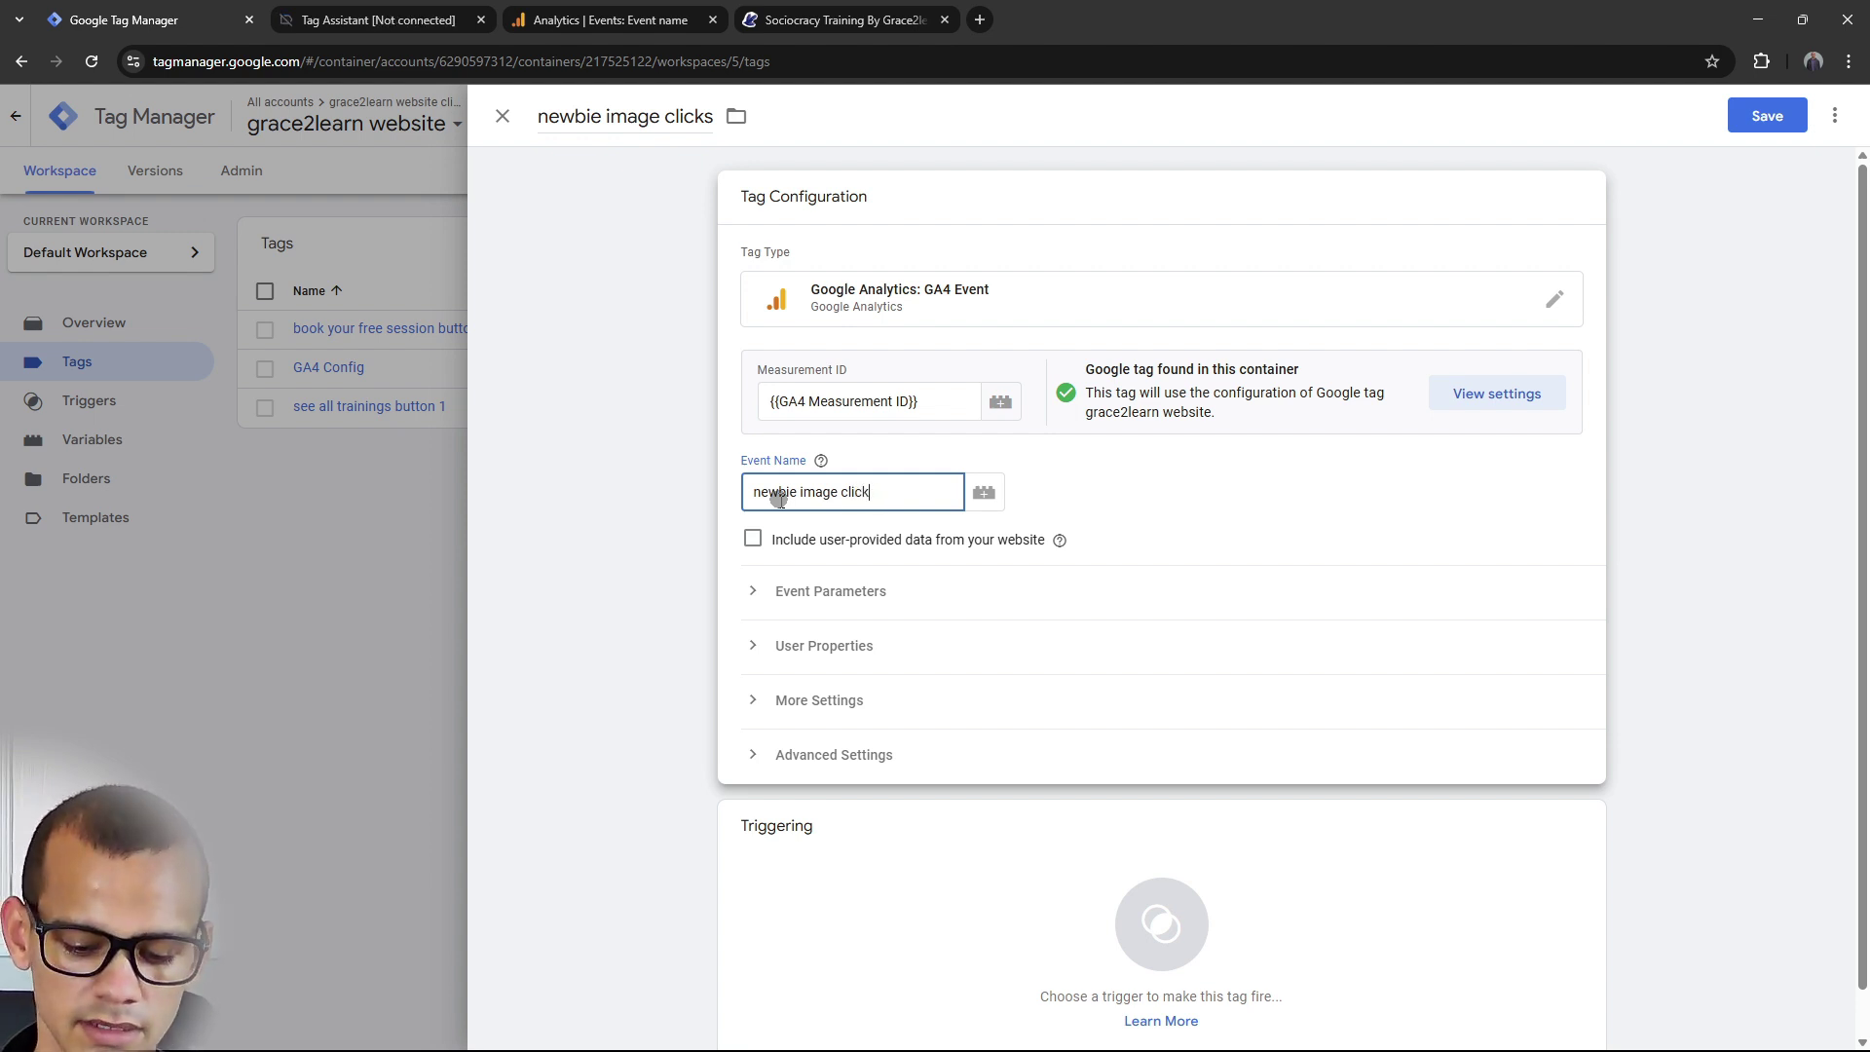
{"action": "left_click", "coordinate": [334, 11]}
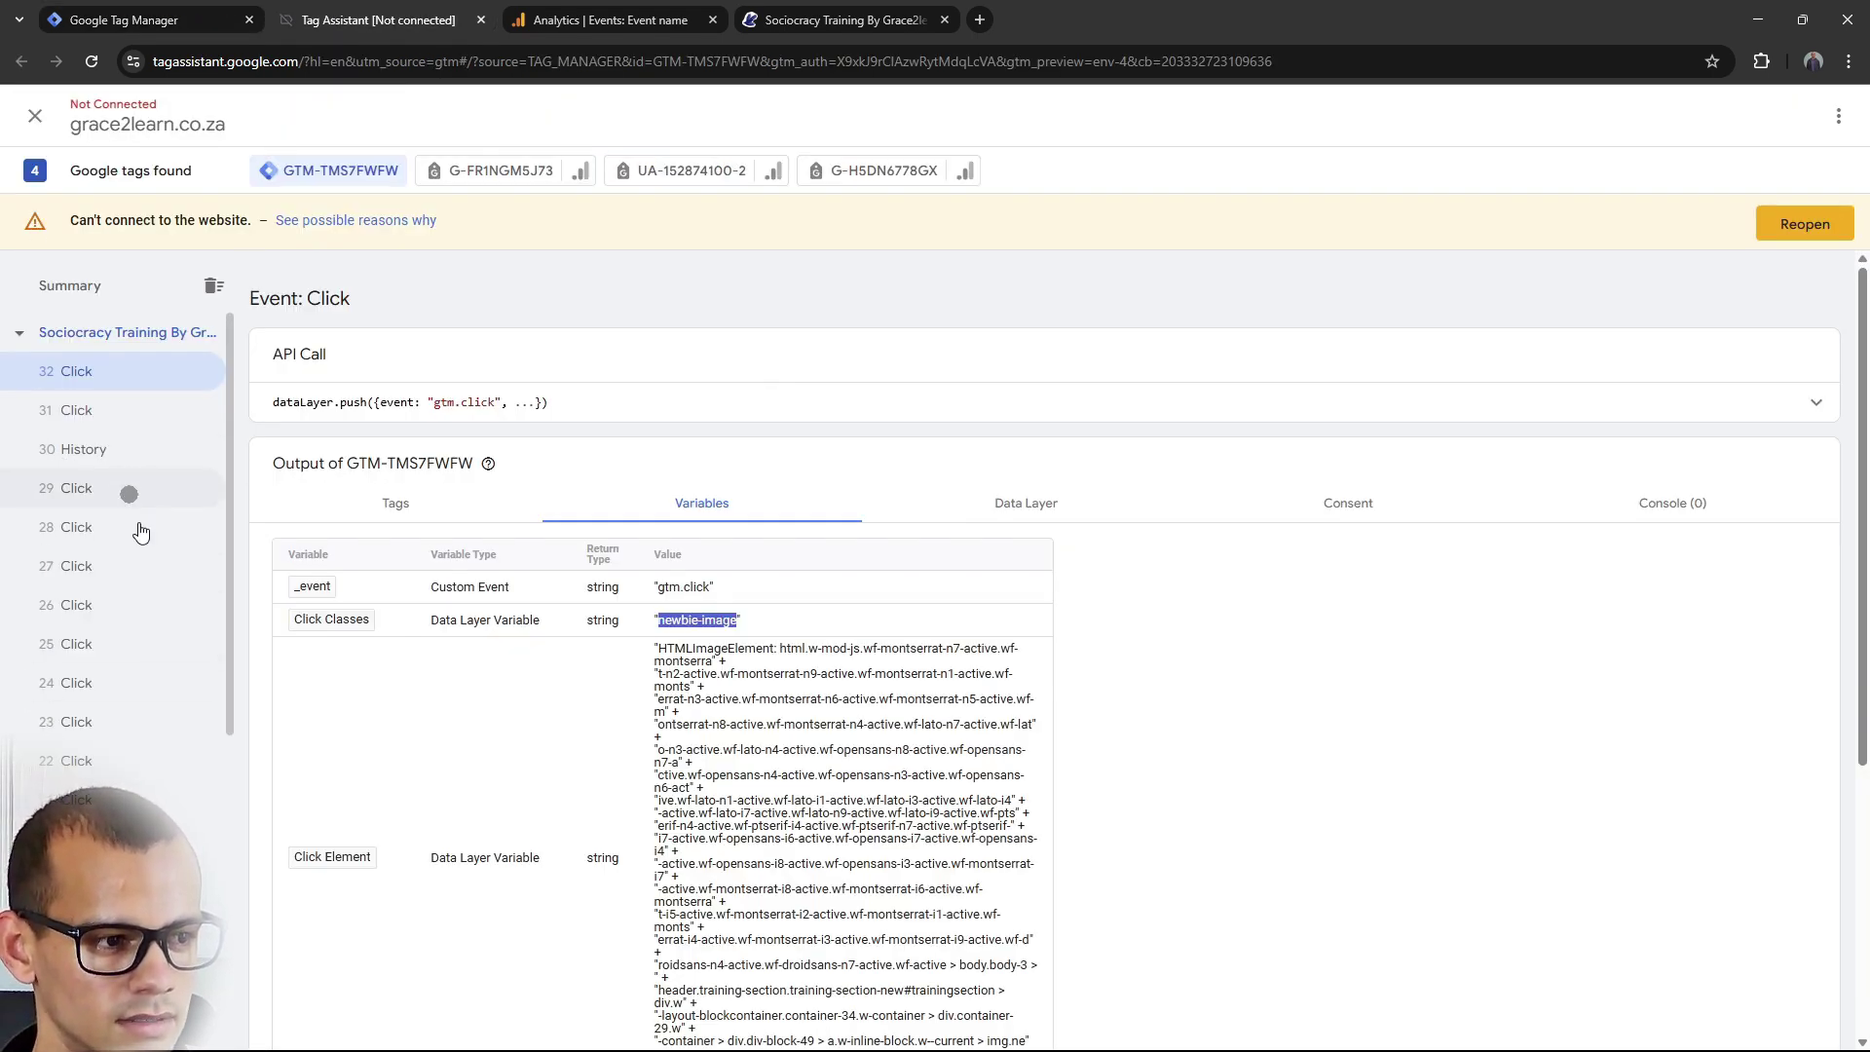
{"action": "scroll", "coordinate": [169, 642], "scroll_direction": "down", "scroll_amount": 1}
{"action": "scroll", "coordinate": [170, 642], "scroll_direction": "down", "scroll_amount": 5}
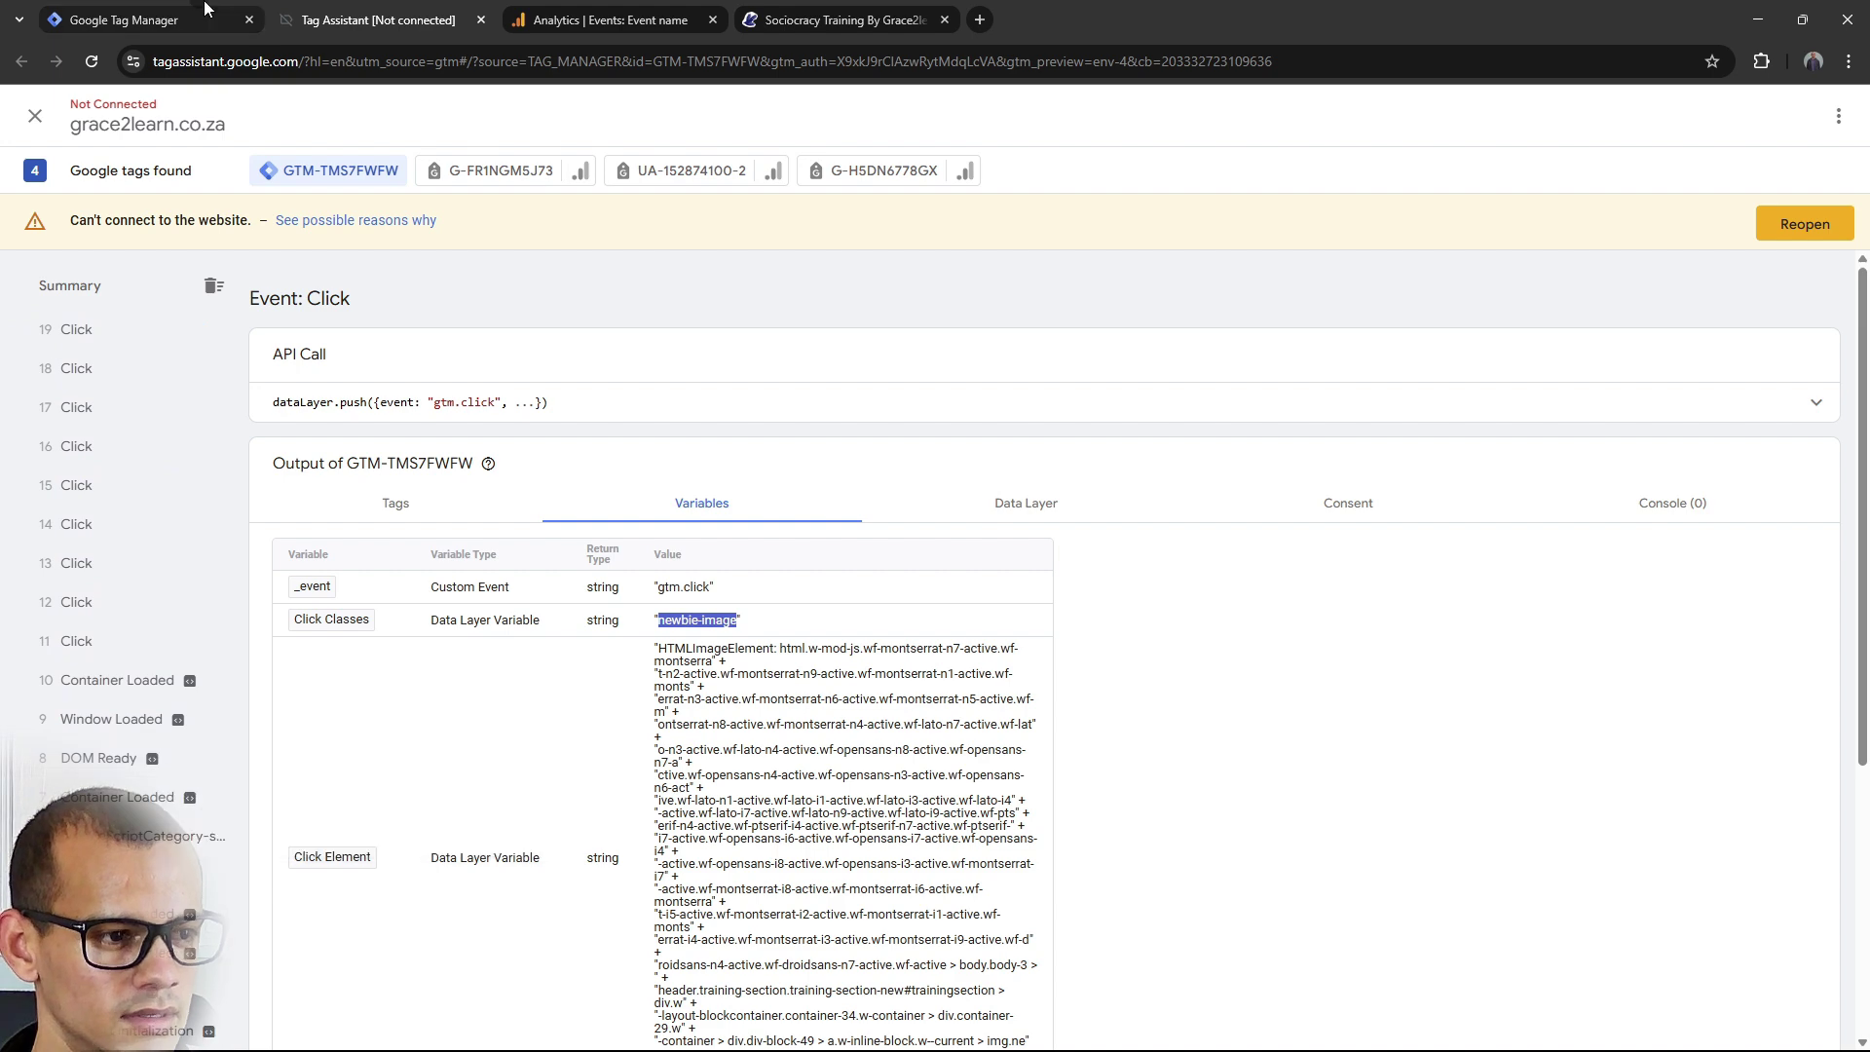
{"action": "left_click", "coordinate": [124, 12]}
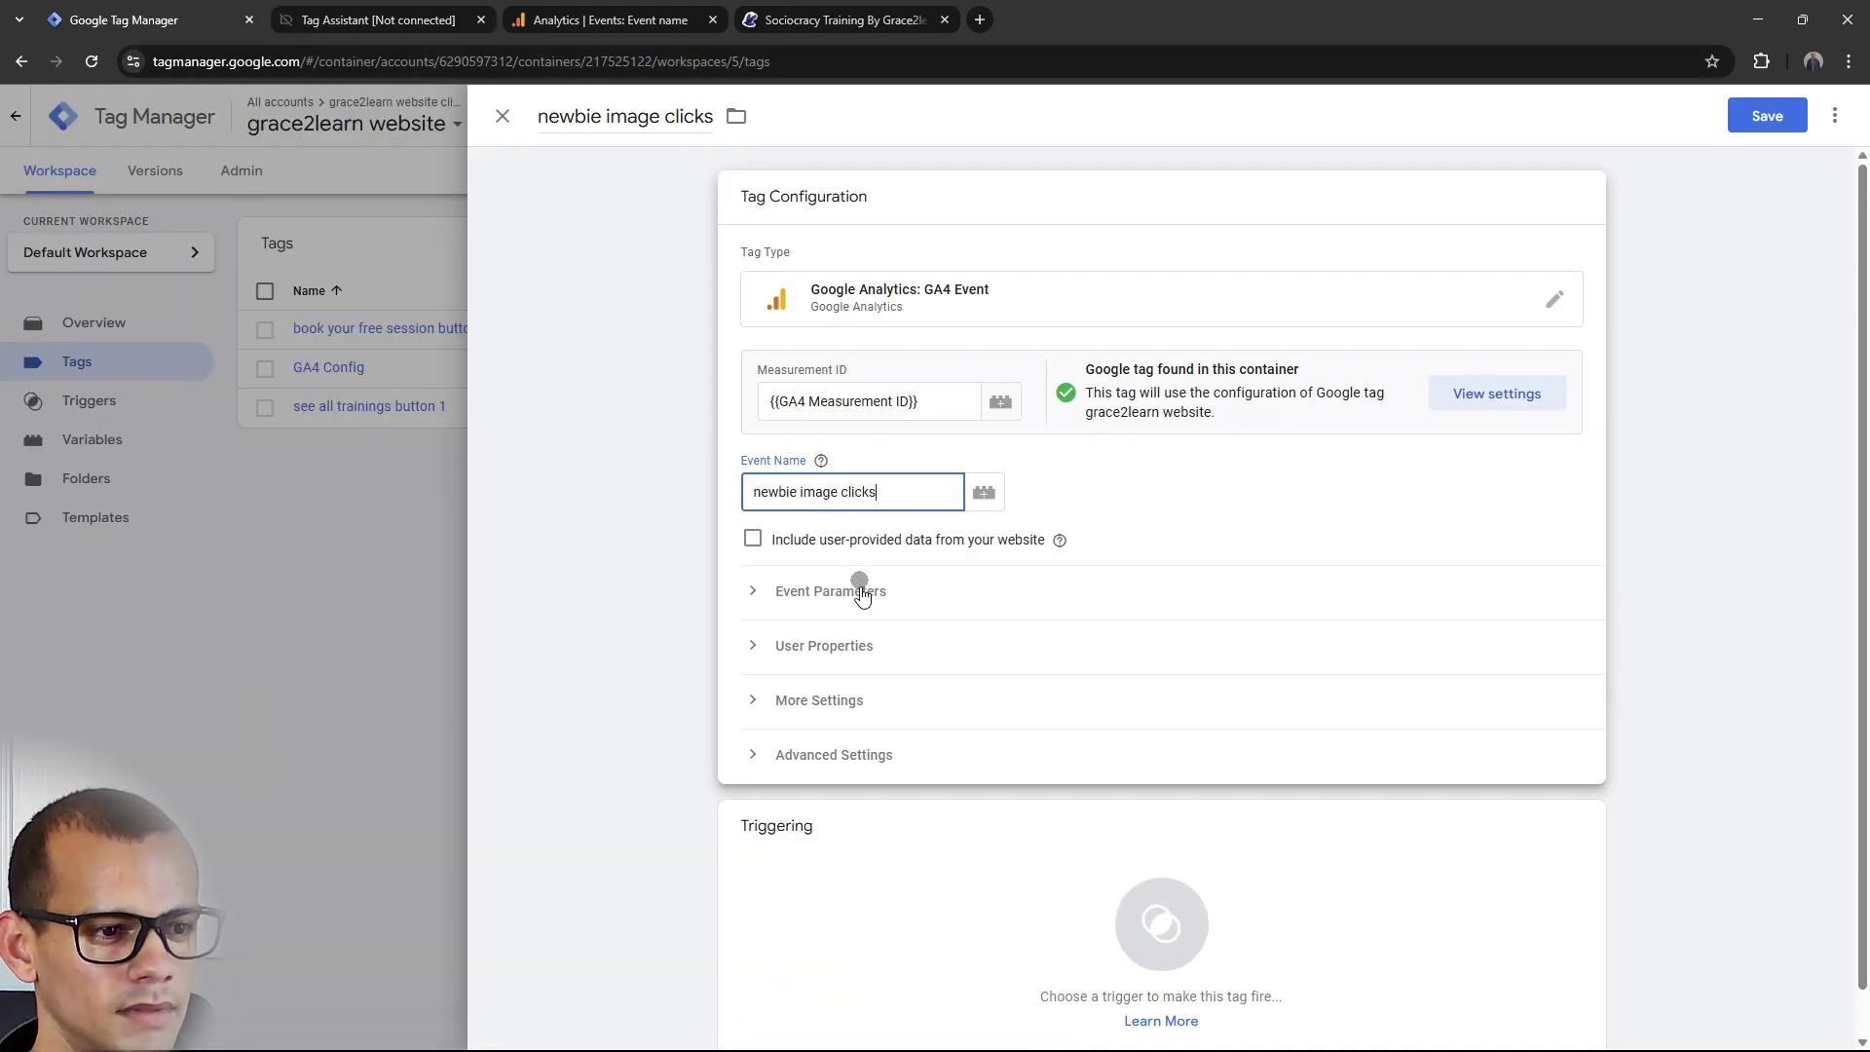
Set the tag firing option in the tag's advanced settings to Once per page.
{"action": "left_click", "coordinate": [870, 748]}
{"action": "scroll", "coordinate": [872, 752], "scroll_direction": "down", "scroll_amount": 3}
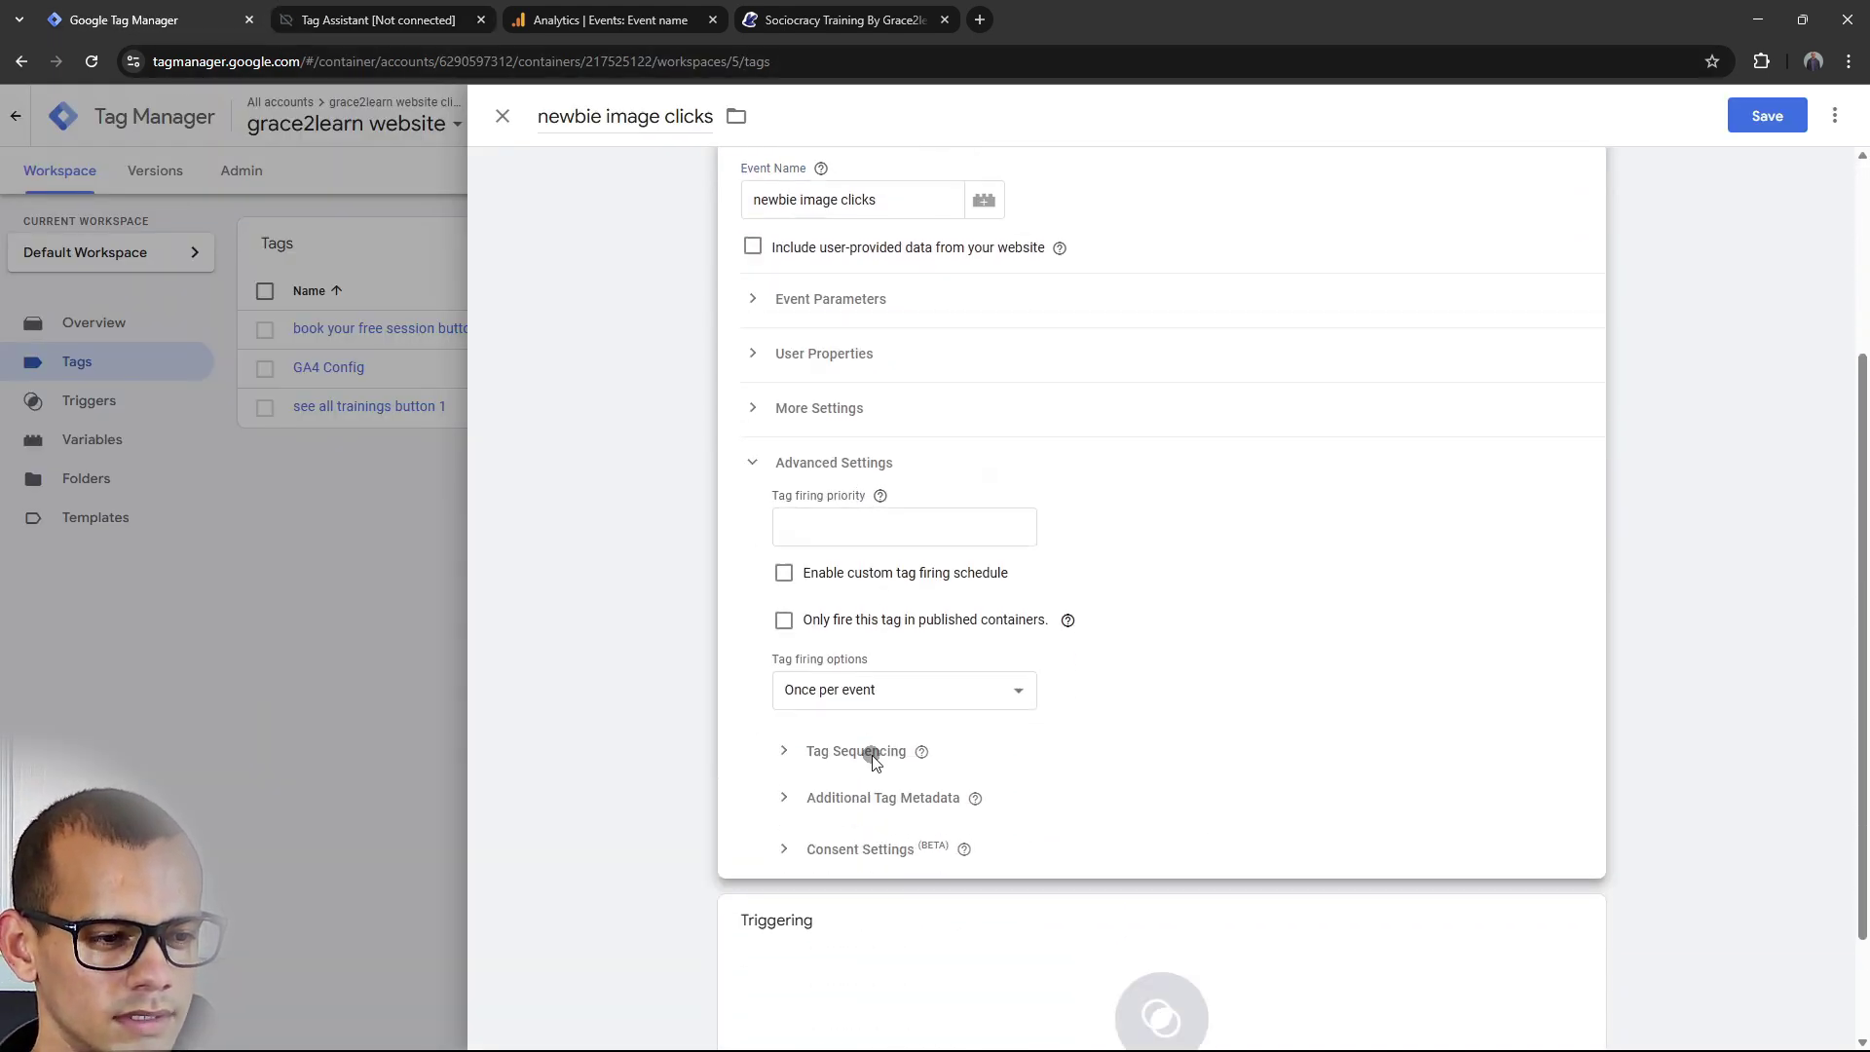
{"action": "left_click", "coordinate": [898, 692]}
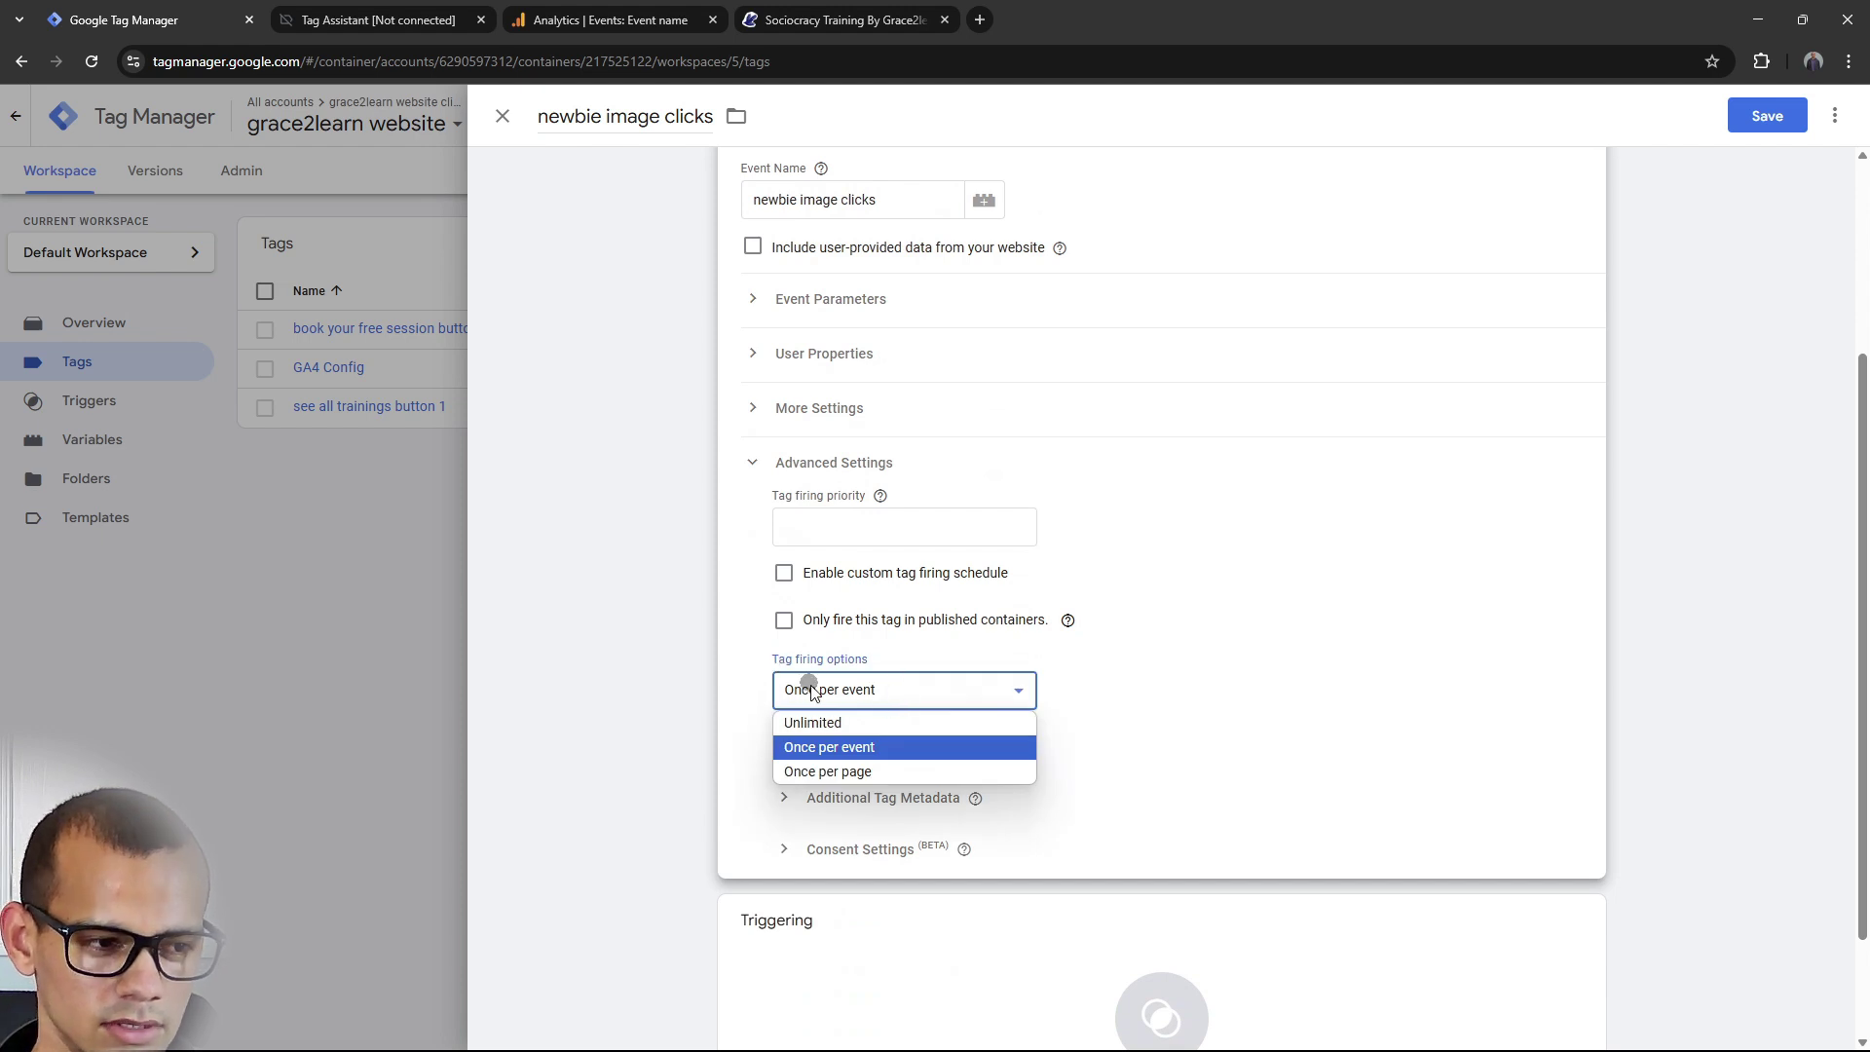
{"action": "left_click", "coordinate": [826, 770]}
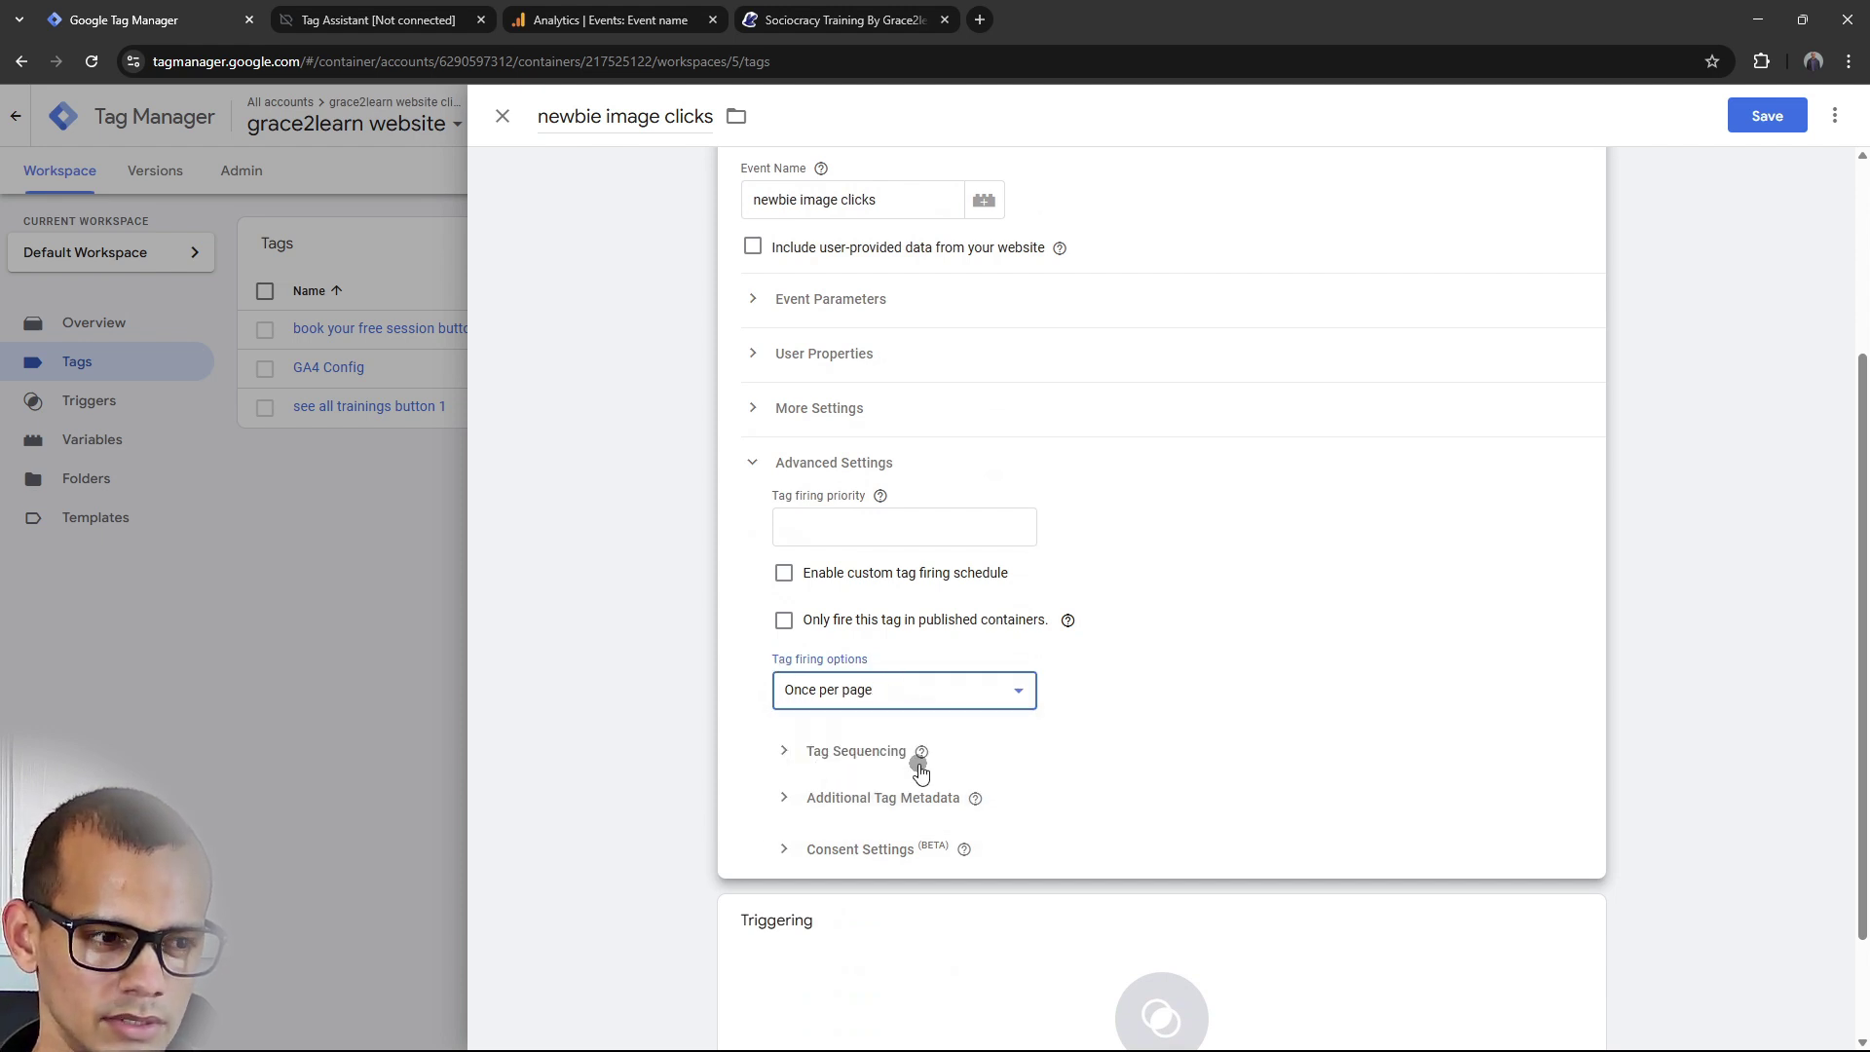
Assign the "learningimage click" trigger to the newbie image clicks tag and save the tag.
{"action": "mouse_move", "coordinate": [923, 755]}
{"action": "scroll", "coordinate": [930, 762], "scroll_direction": "down", "scroll_amount": 1}
{"action": "scroll", "coordinate": [938, 766], "scroll_direction": "down", "scroll_amount": 1}
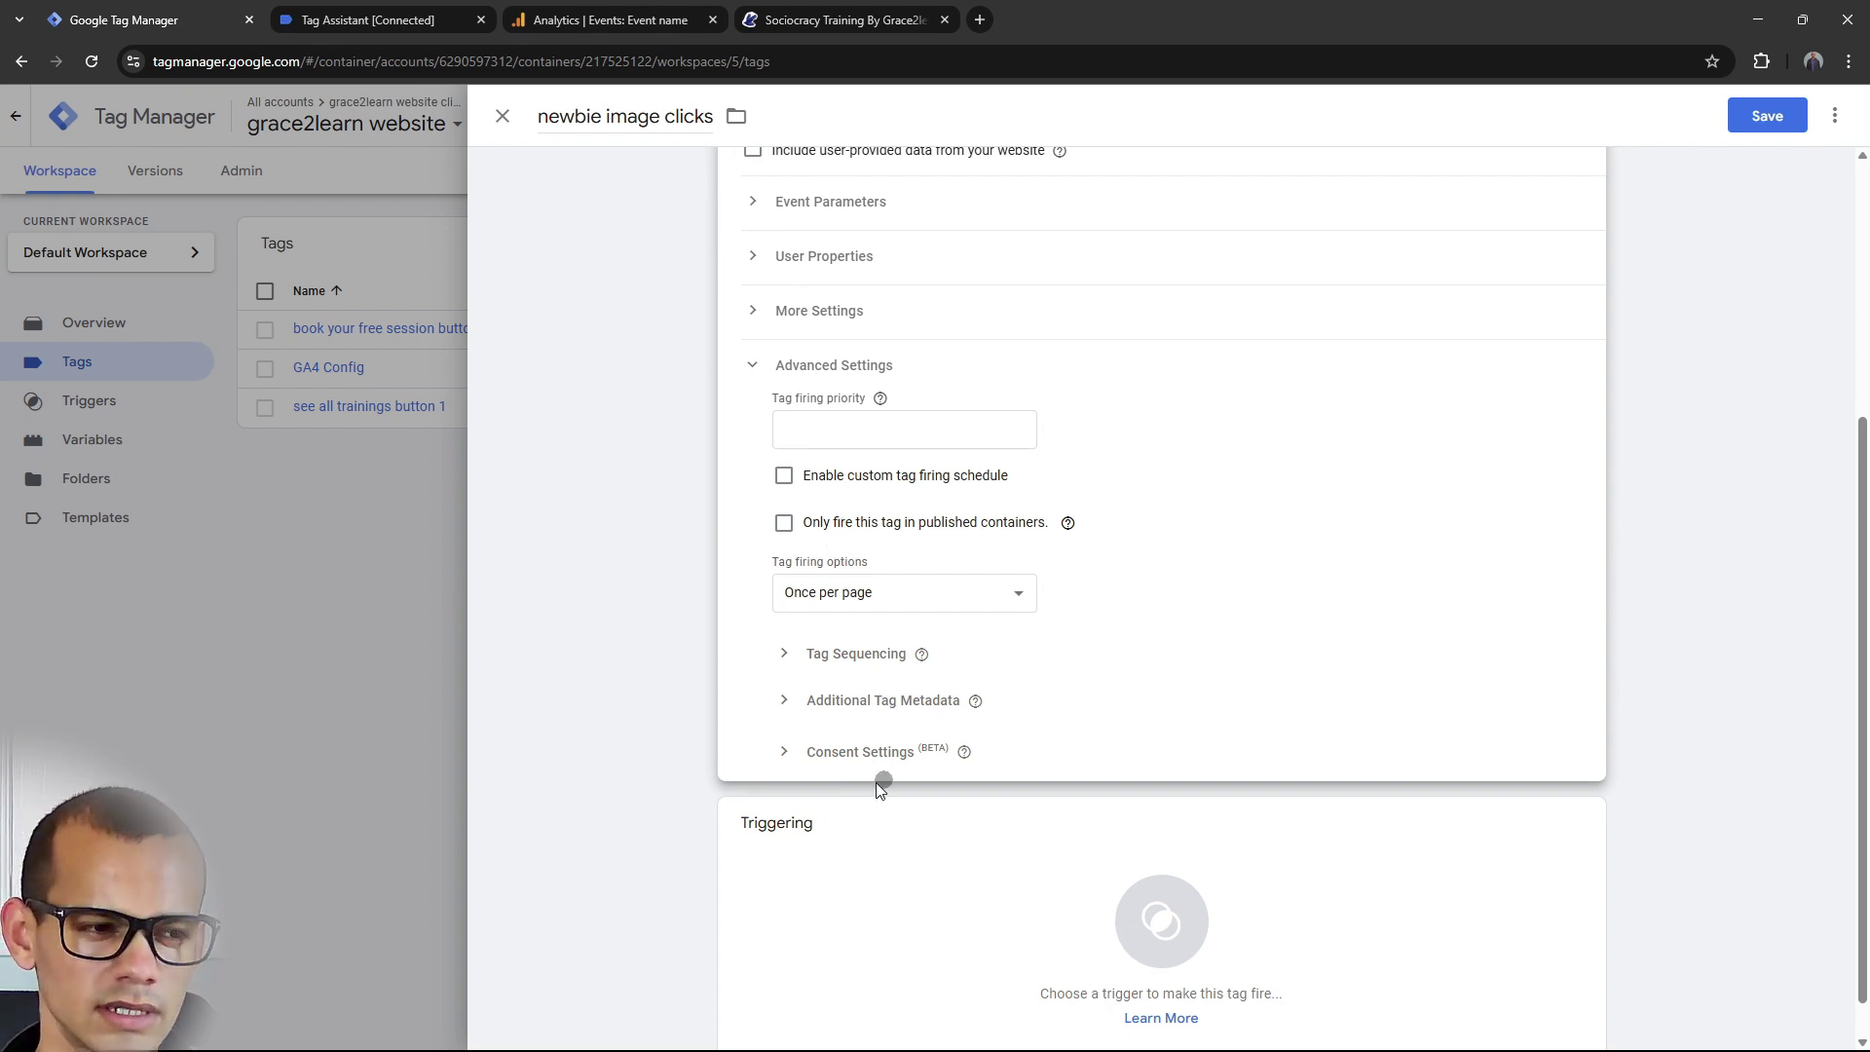
{"action": "scroll", "coordinate": [881, 787], "scroll_direction": "down", "scroll_amount": 1}
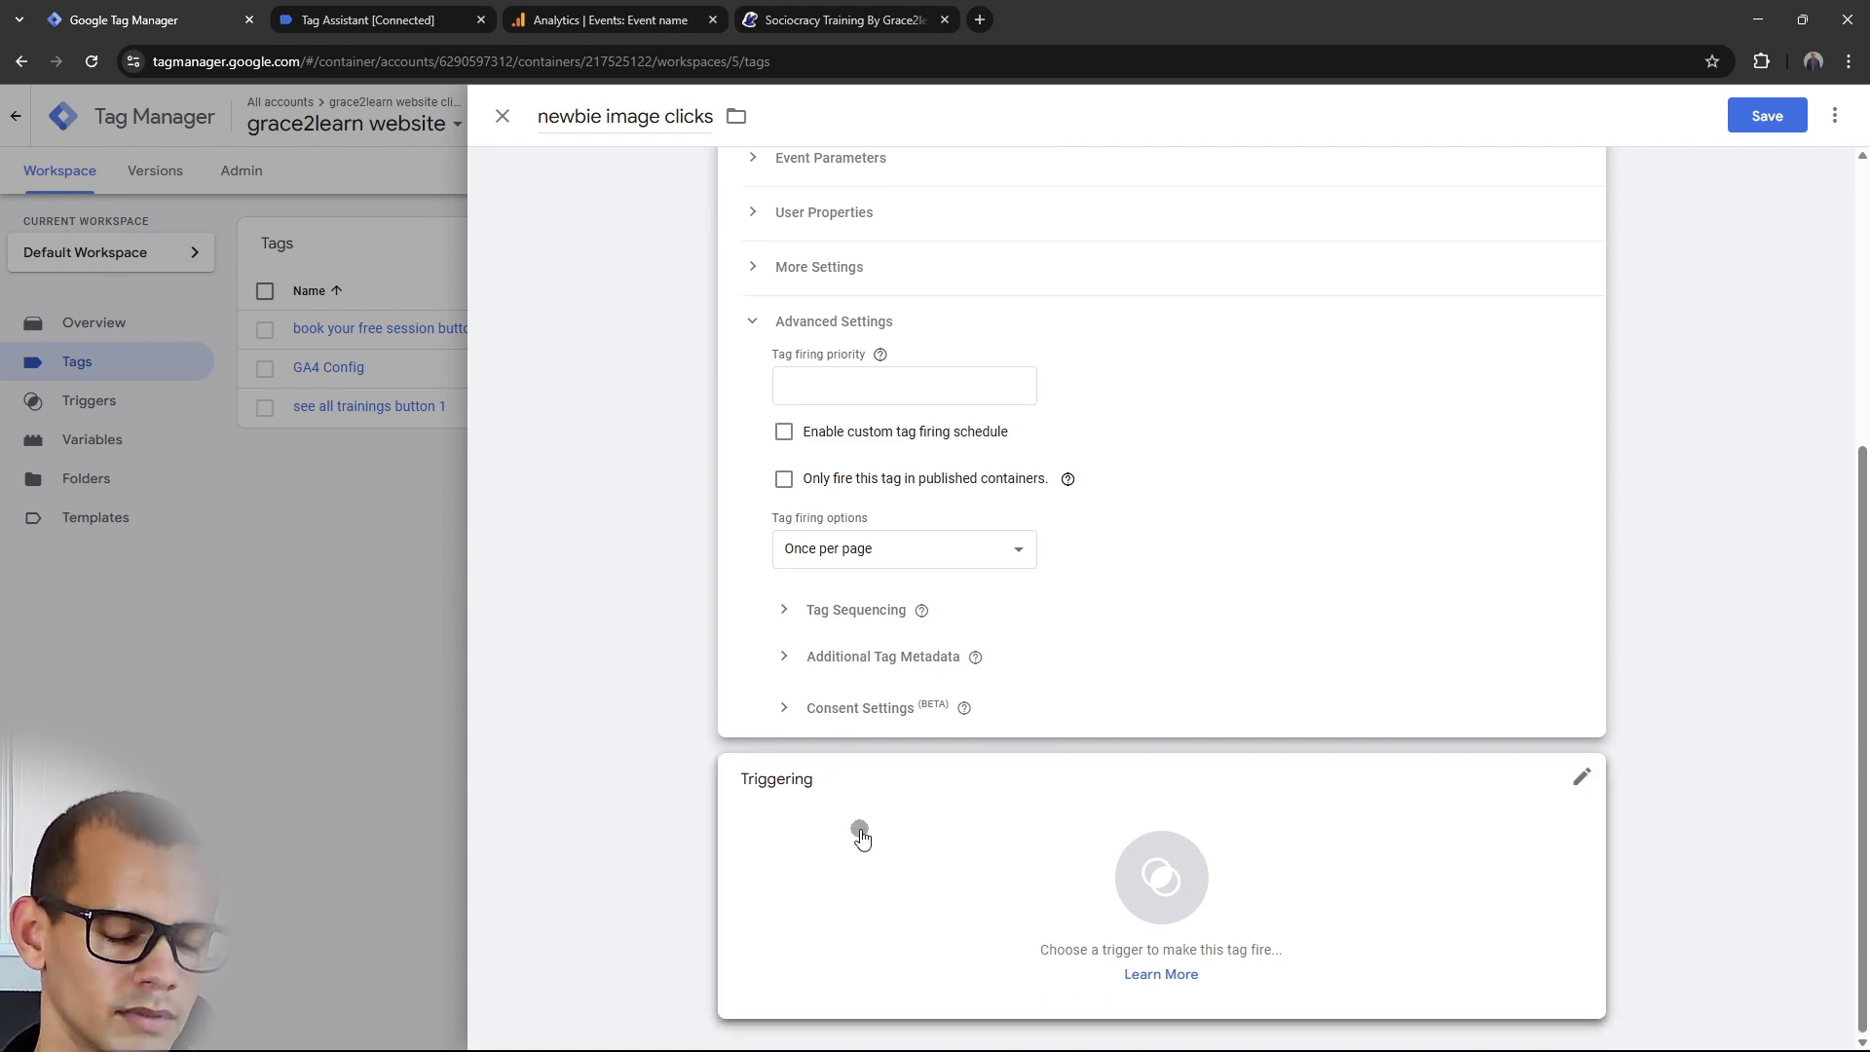
{"action": "left_click", "coordinate": [907, 855]}
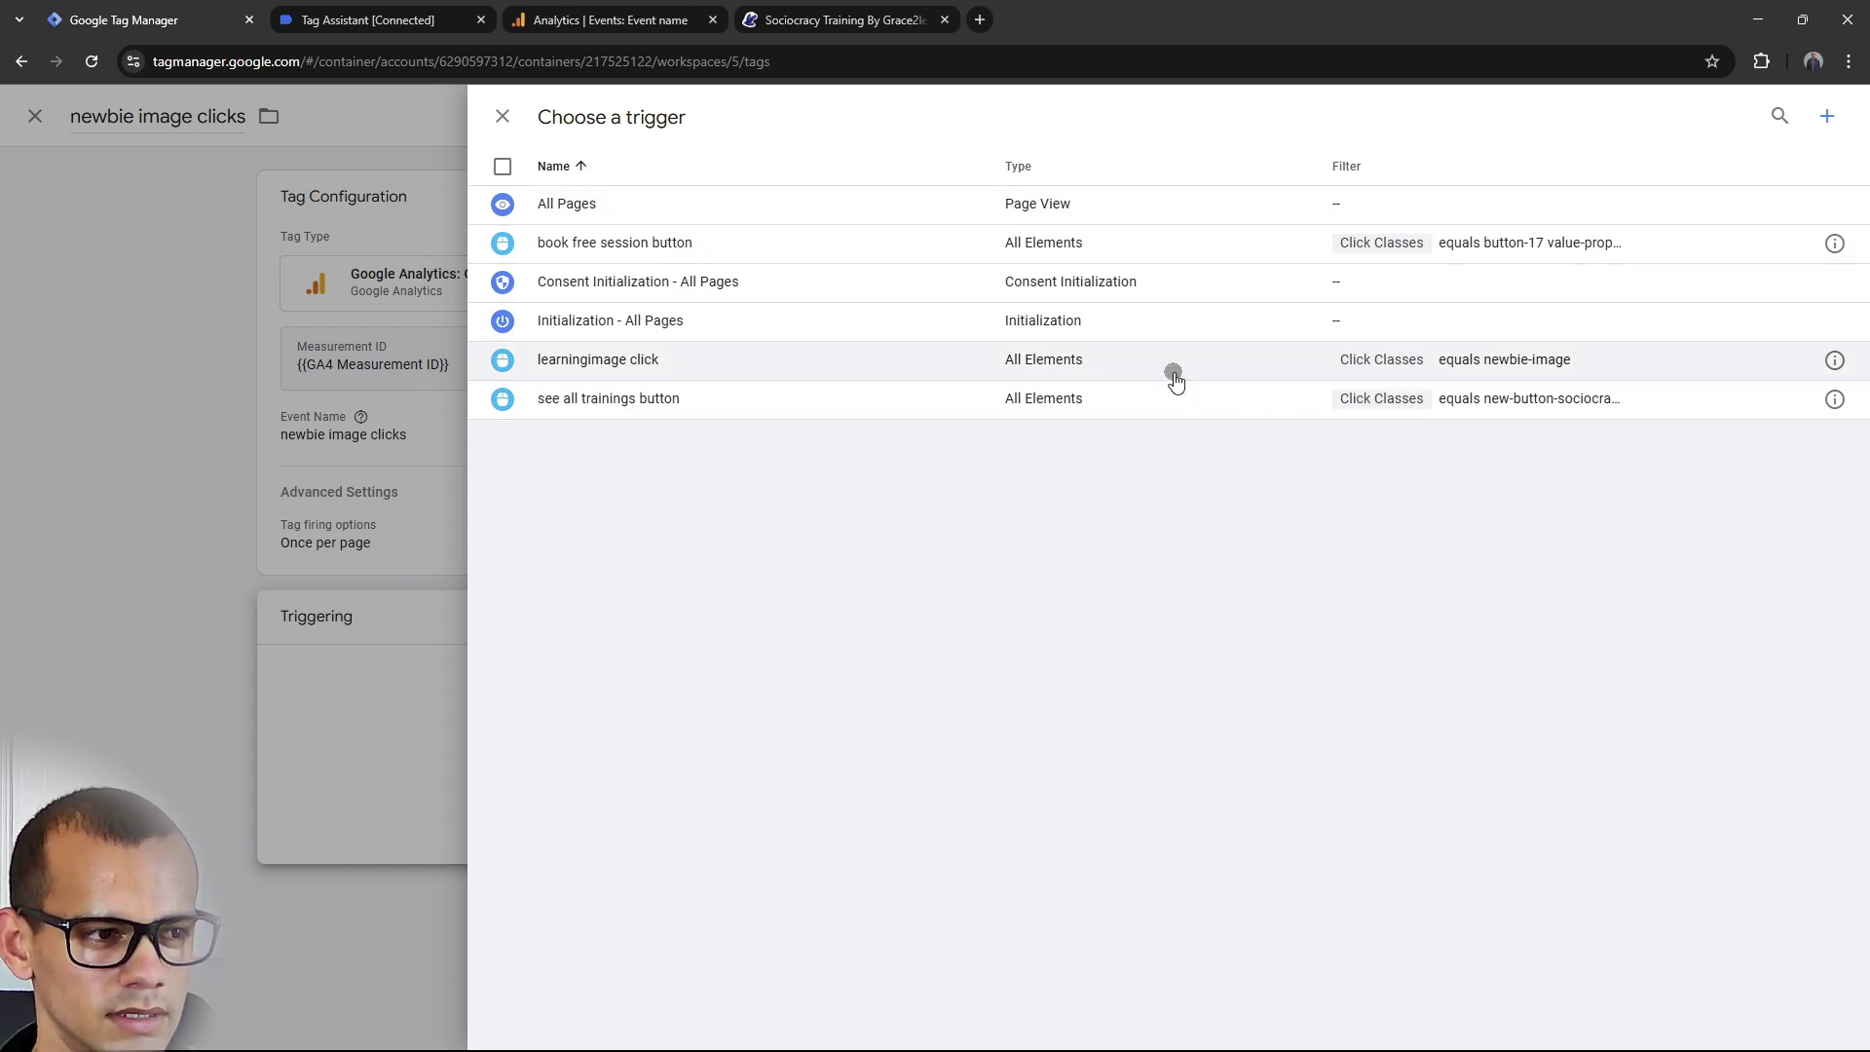
{"action": "left_click", "coordinate": [626, 359]}
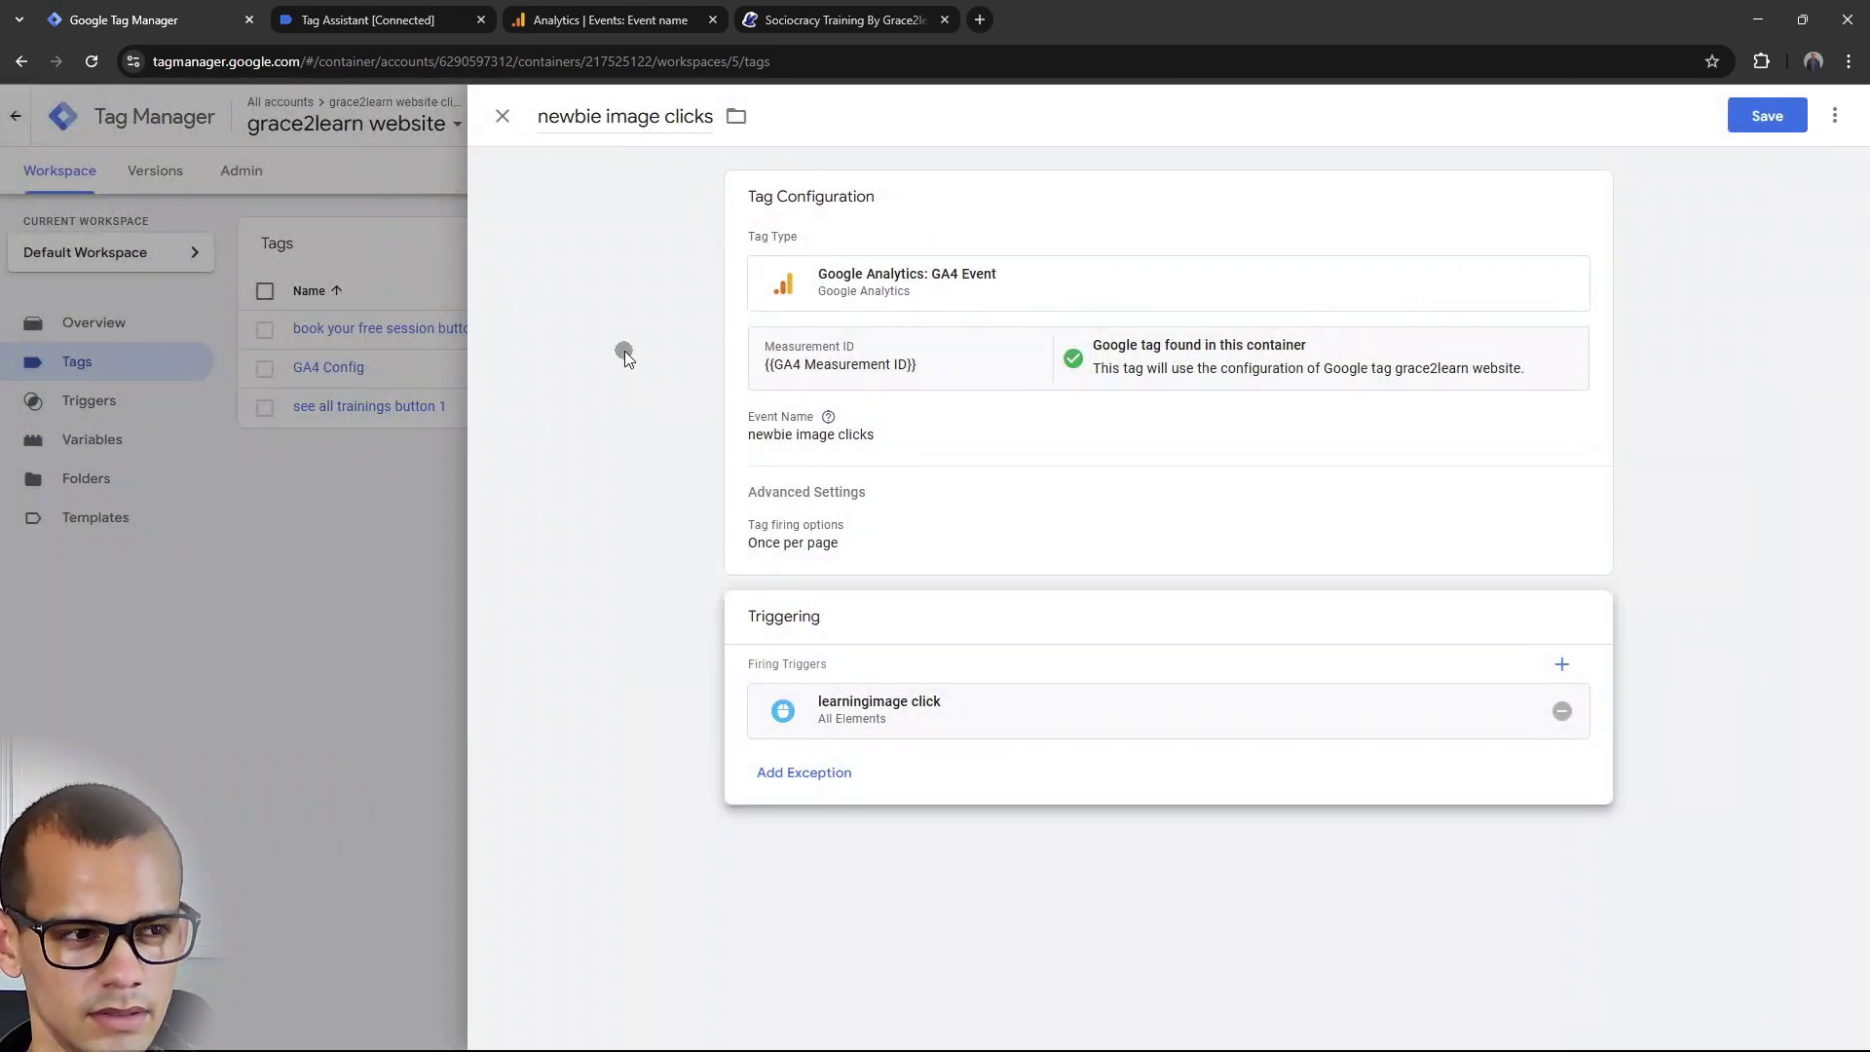
{"action": "left_click", "coordinate": [1767, 118]}
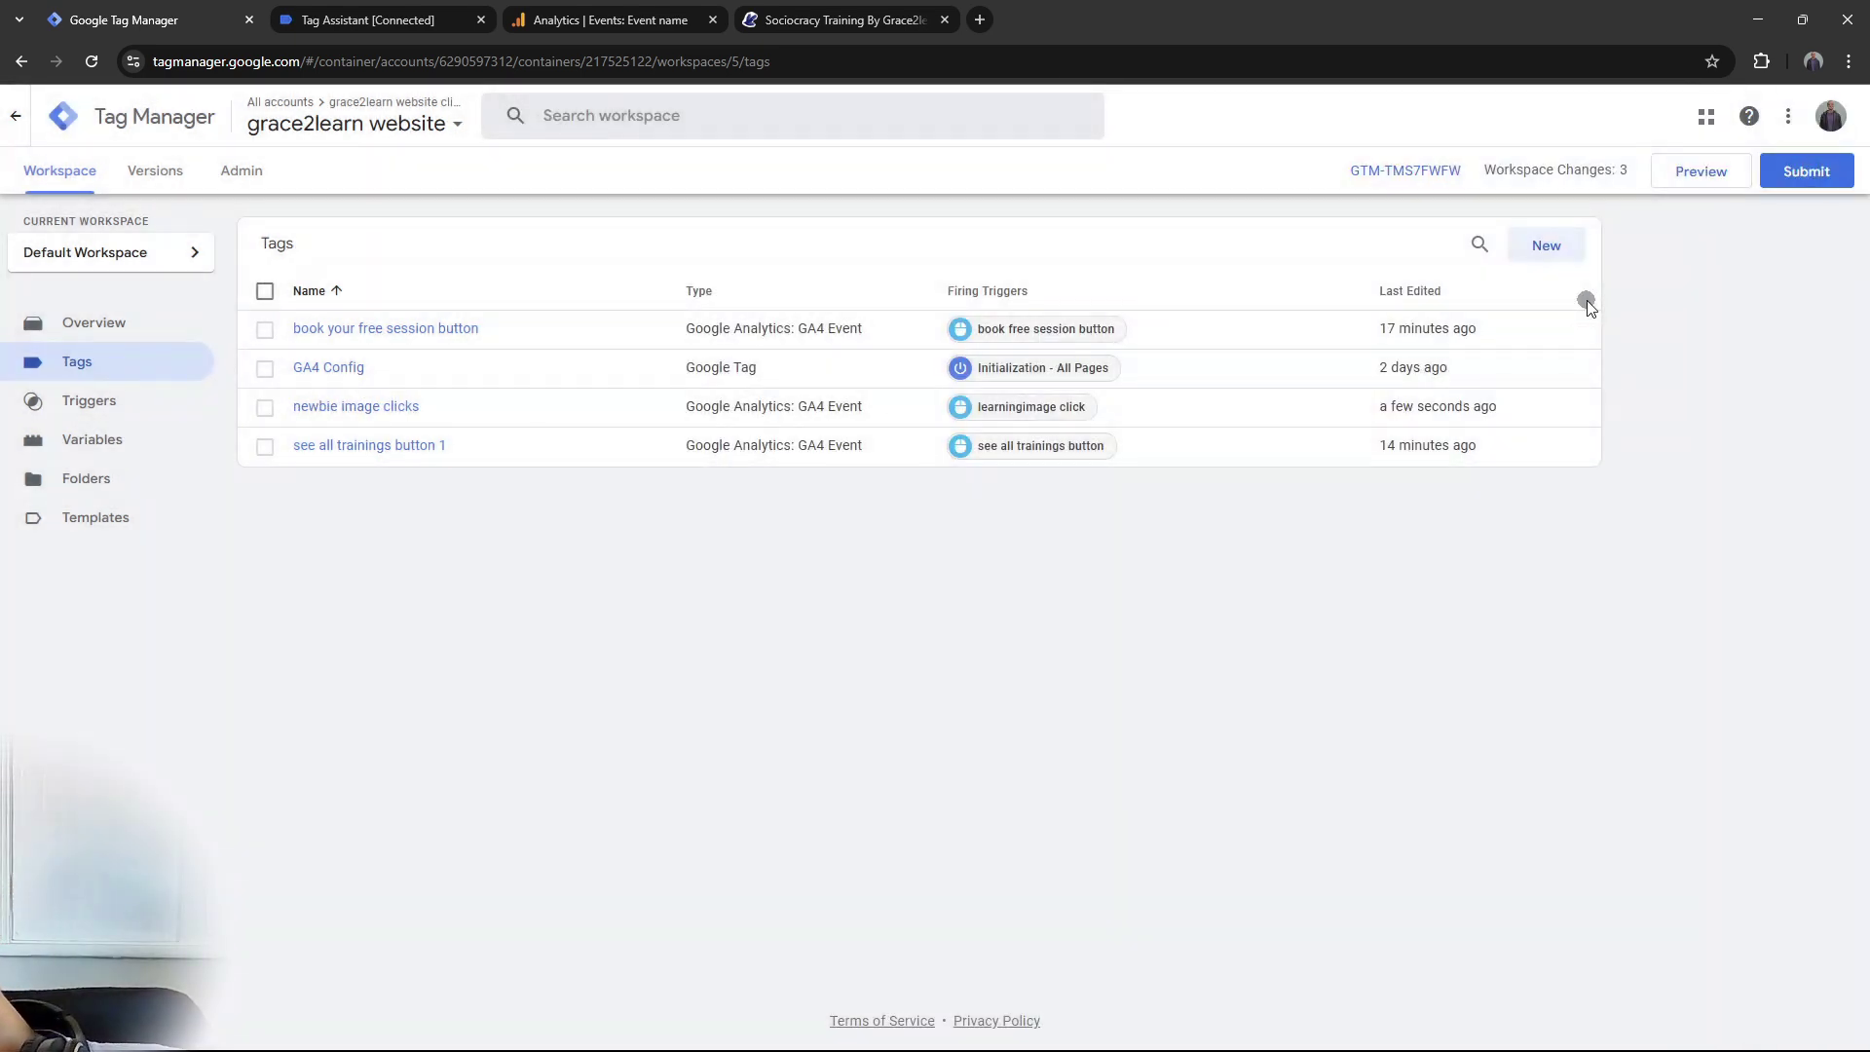
Rename the "learningimage click" trigger to "newbieimage click" and save it.
{"action": "left_click", "coordinate": [103, 405]}
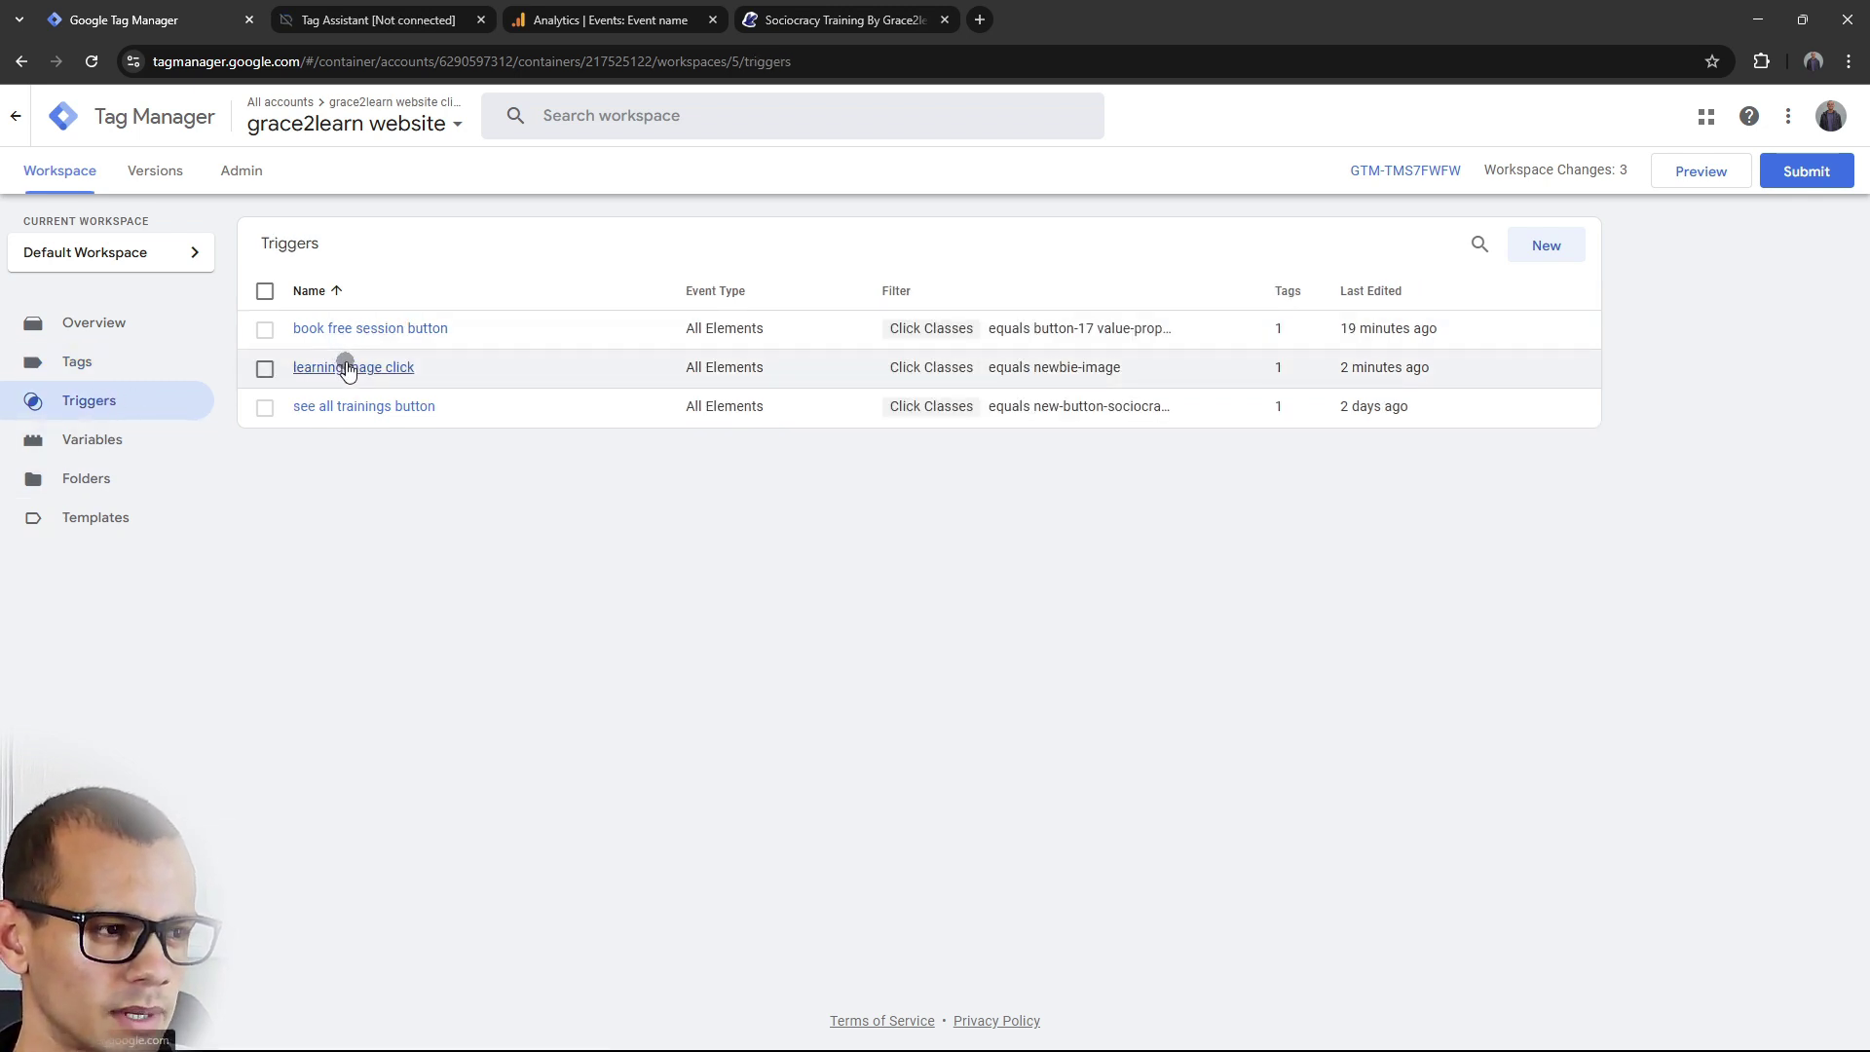
{"action": "left_click", "coordinate": [505, 371]}
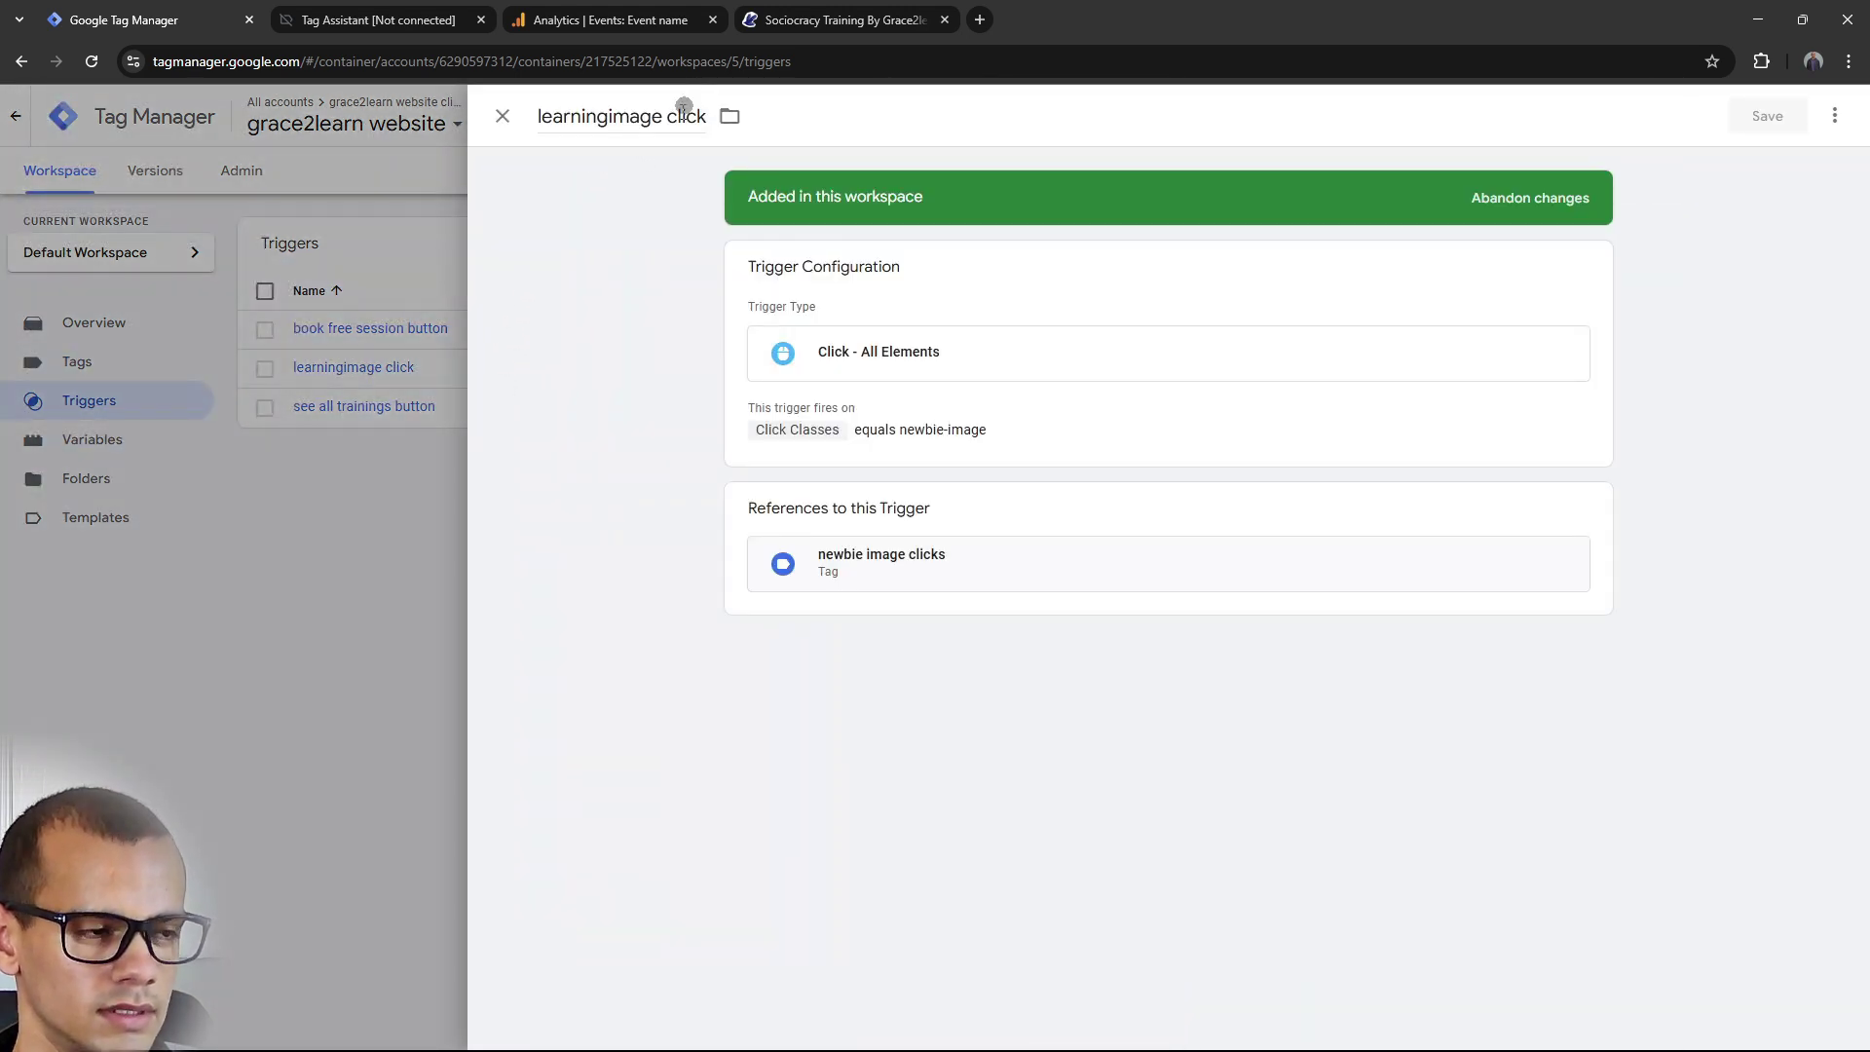
{"action": "left_click", "coordinate": [610, 116]}
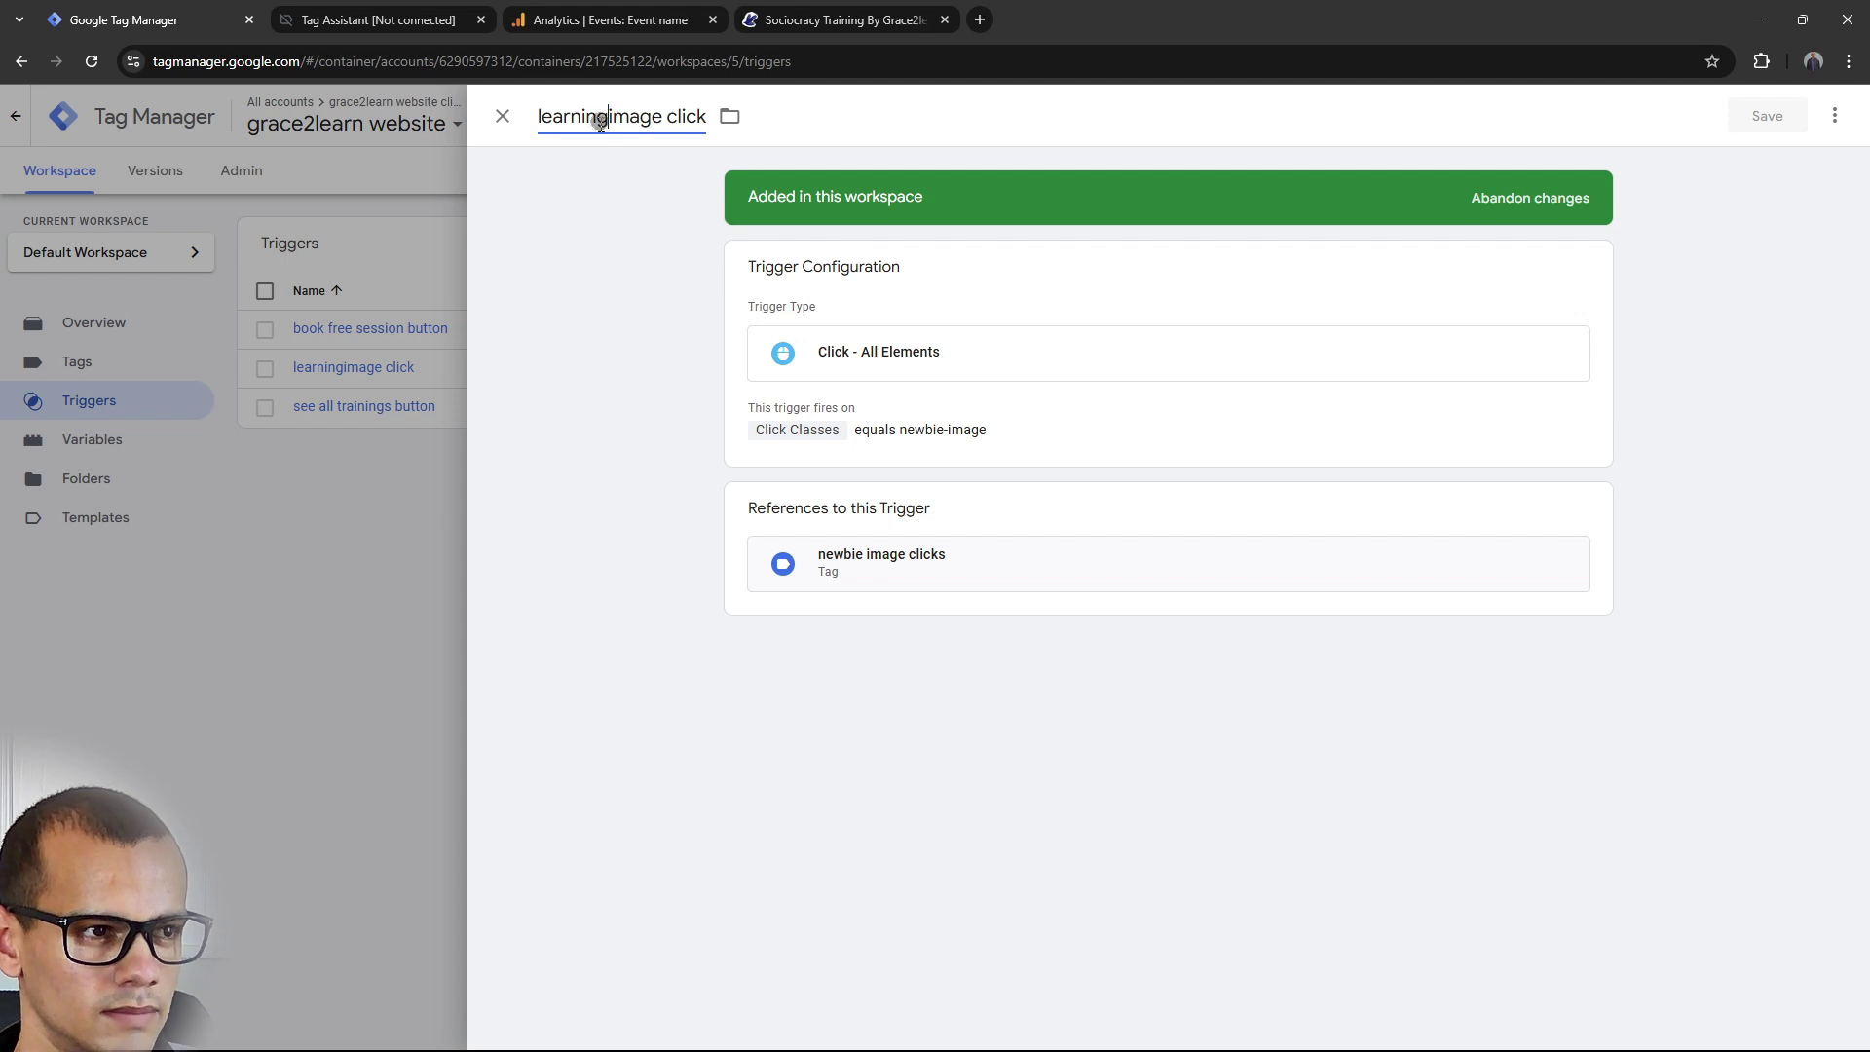
{"action": "key", "text": "shift+Home"}
{"action": "key", "text": "shift+End"}
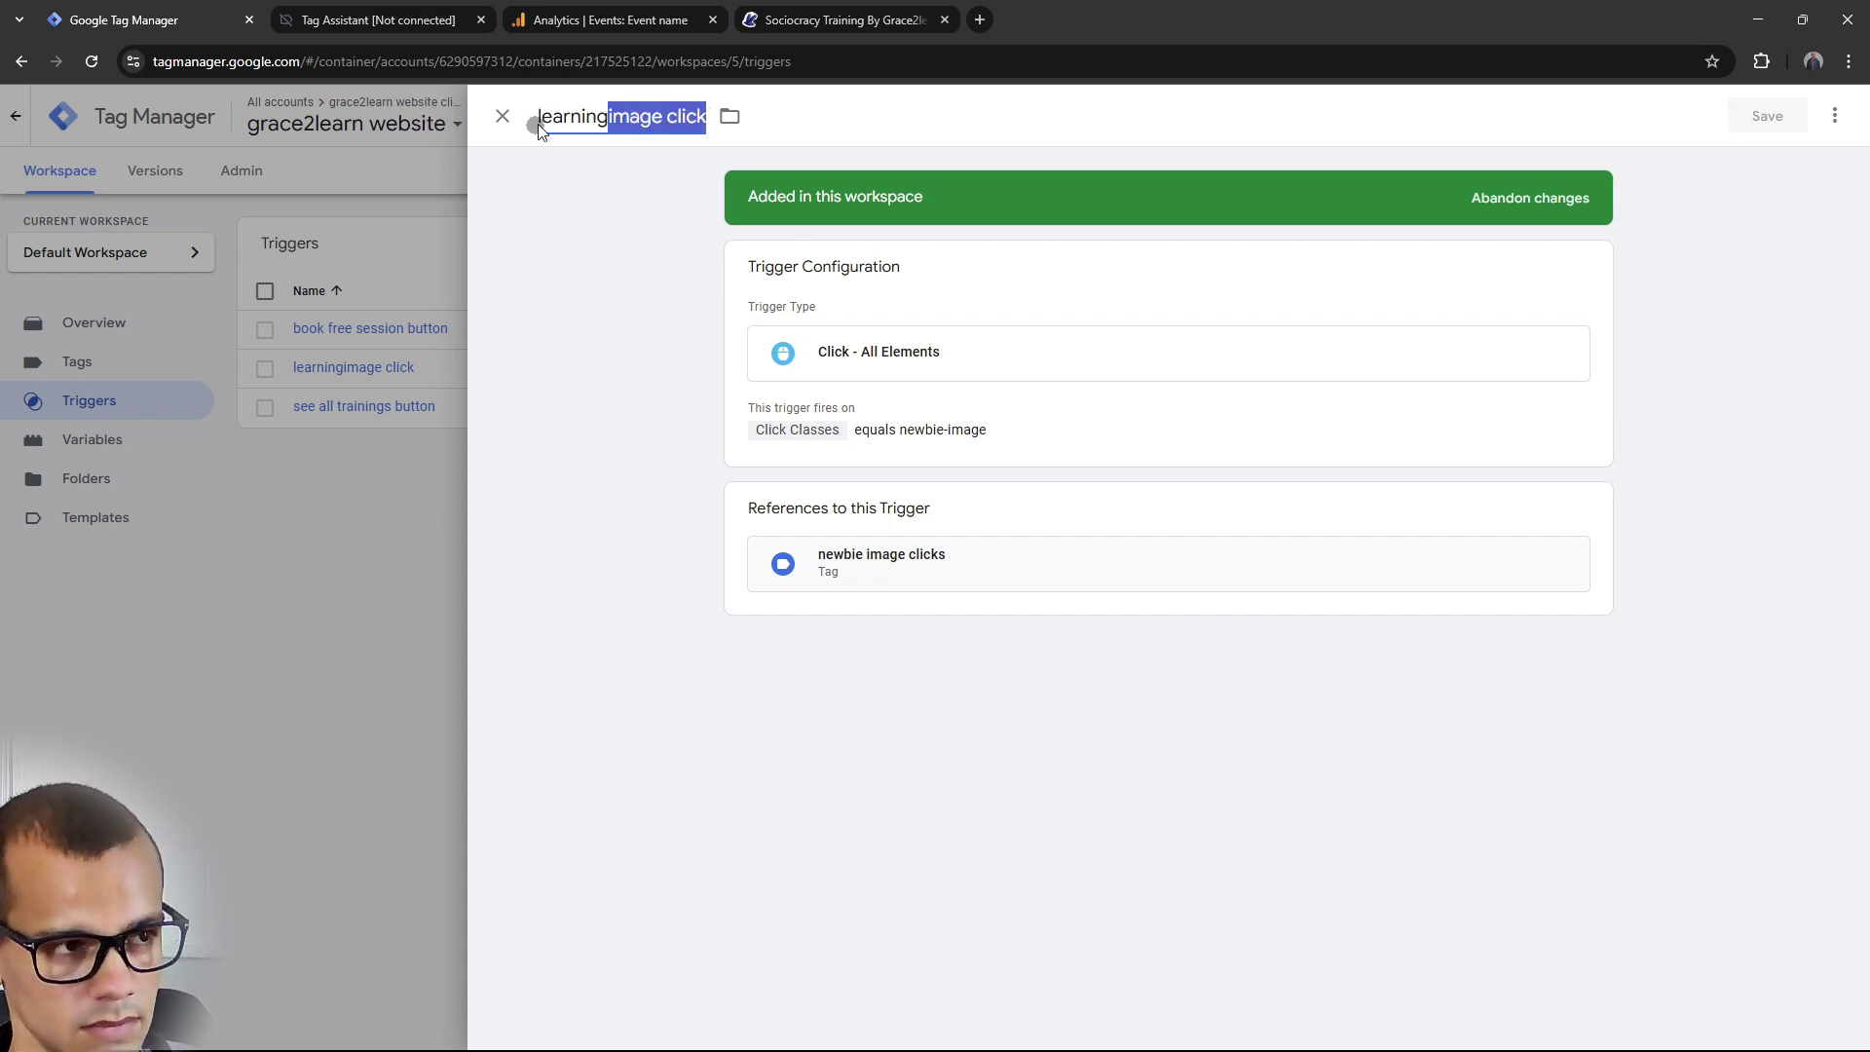
{"action": "key", "text": "shift+Home"}
{"action": "type", "text": "new"}
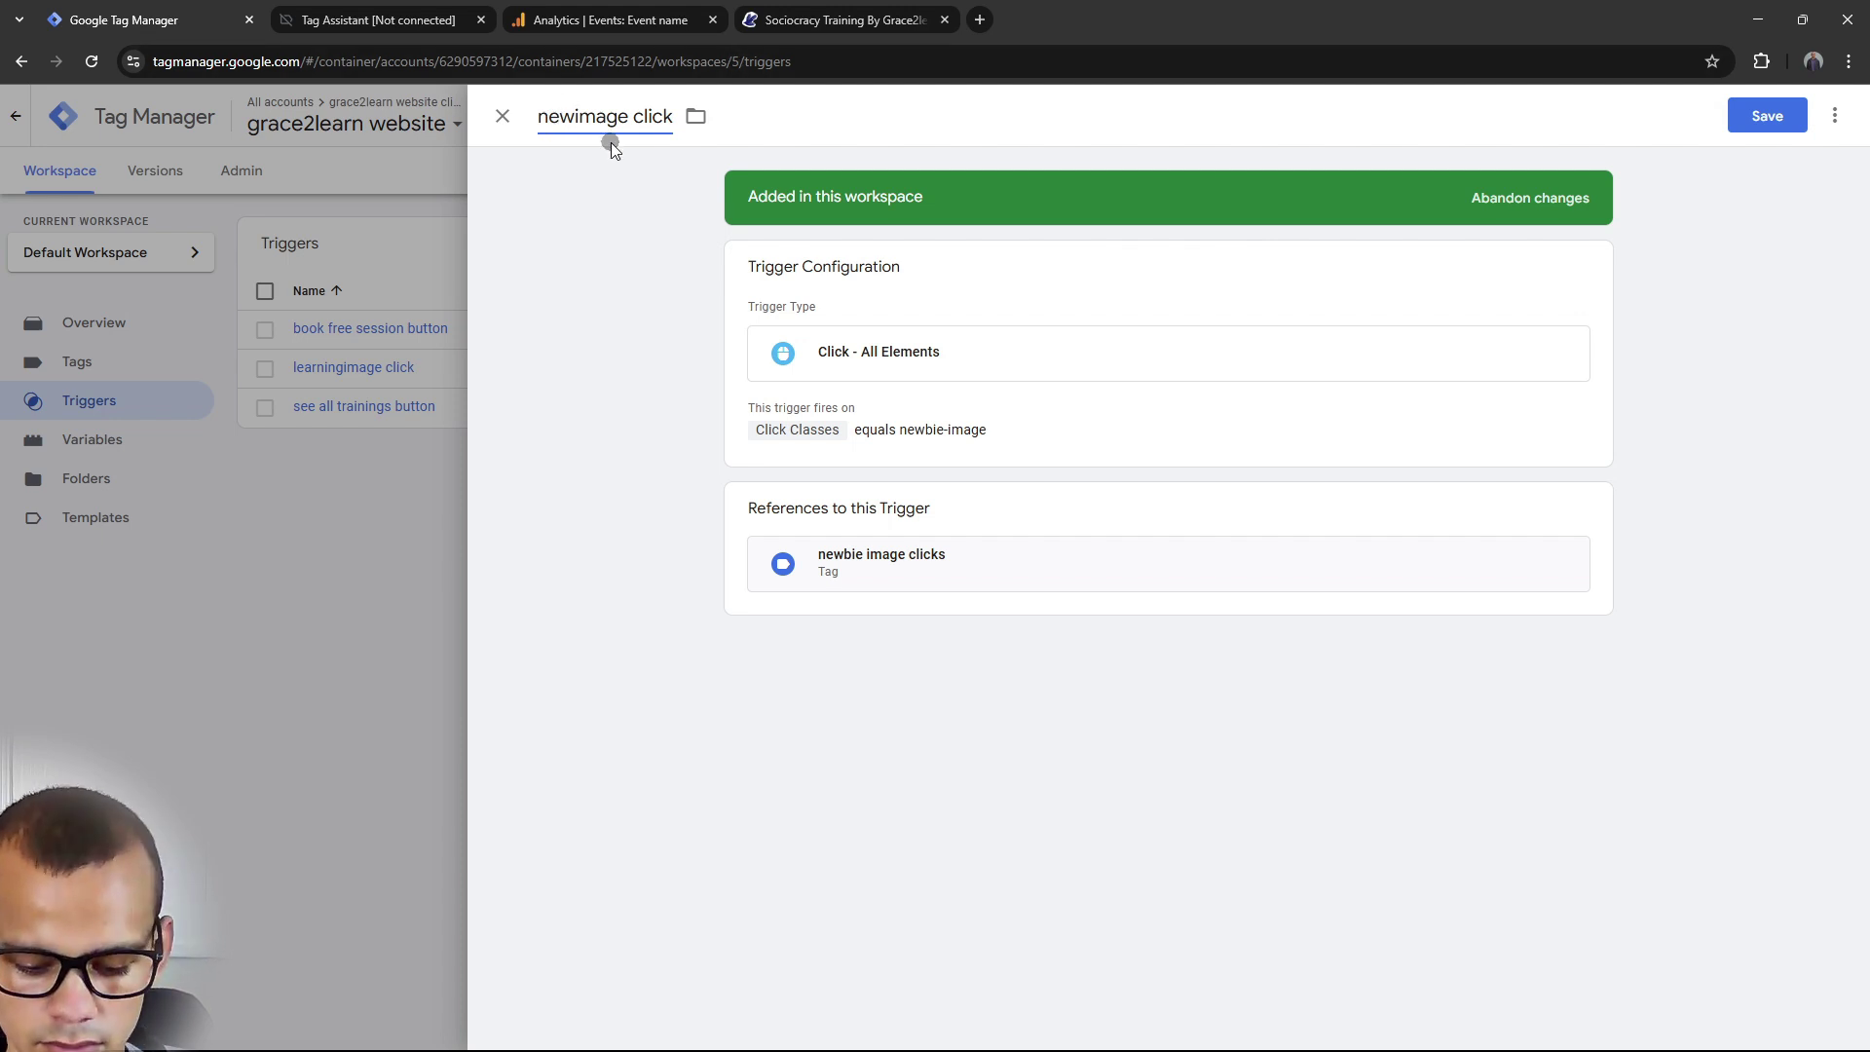
{"action": "type", "text": "bie"}
{"action": "left_click", "coordinate": [1761, 135]}
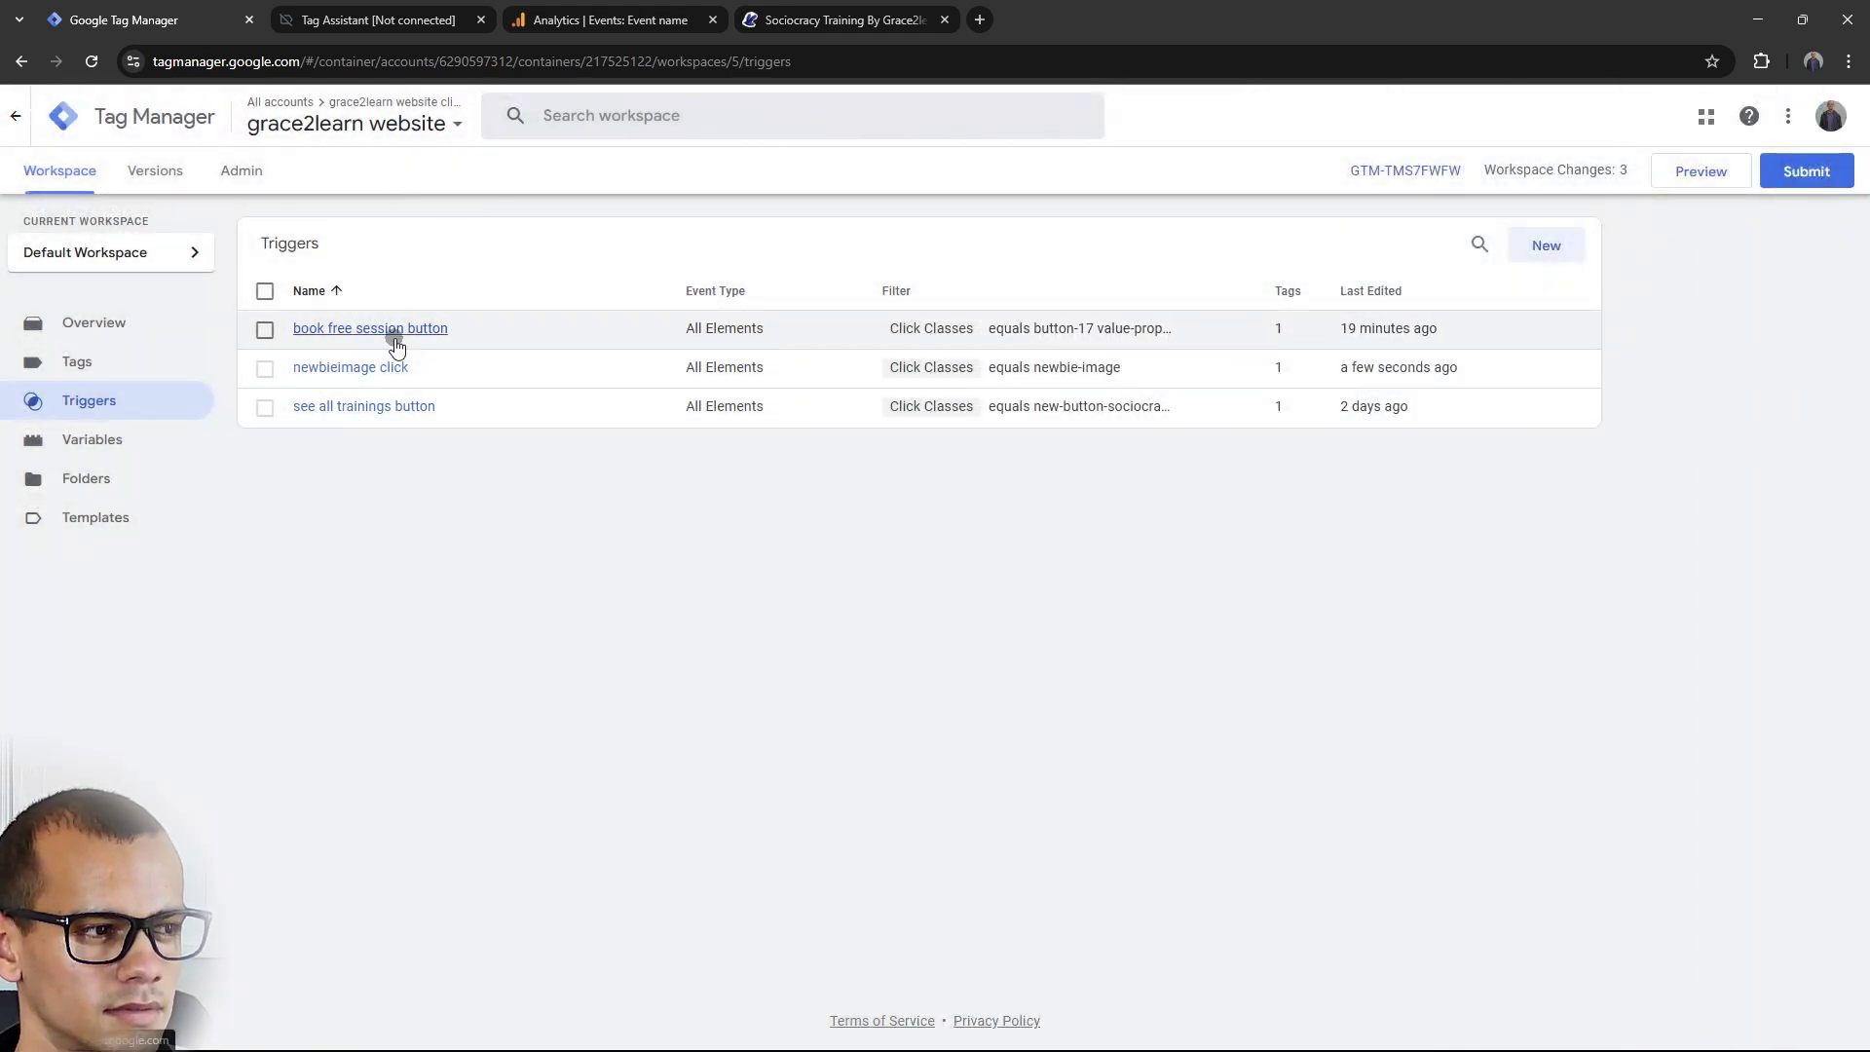
Return to the tag list and start the container preview, continuing into the connected Tag Assistant debug session.
{"action": "left_click", "coordinate": [33, 365]}
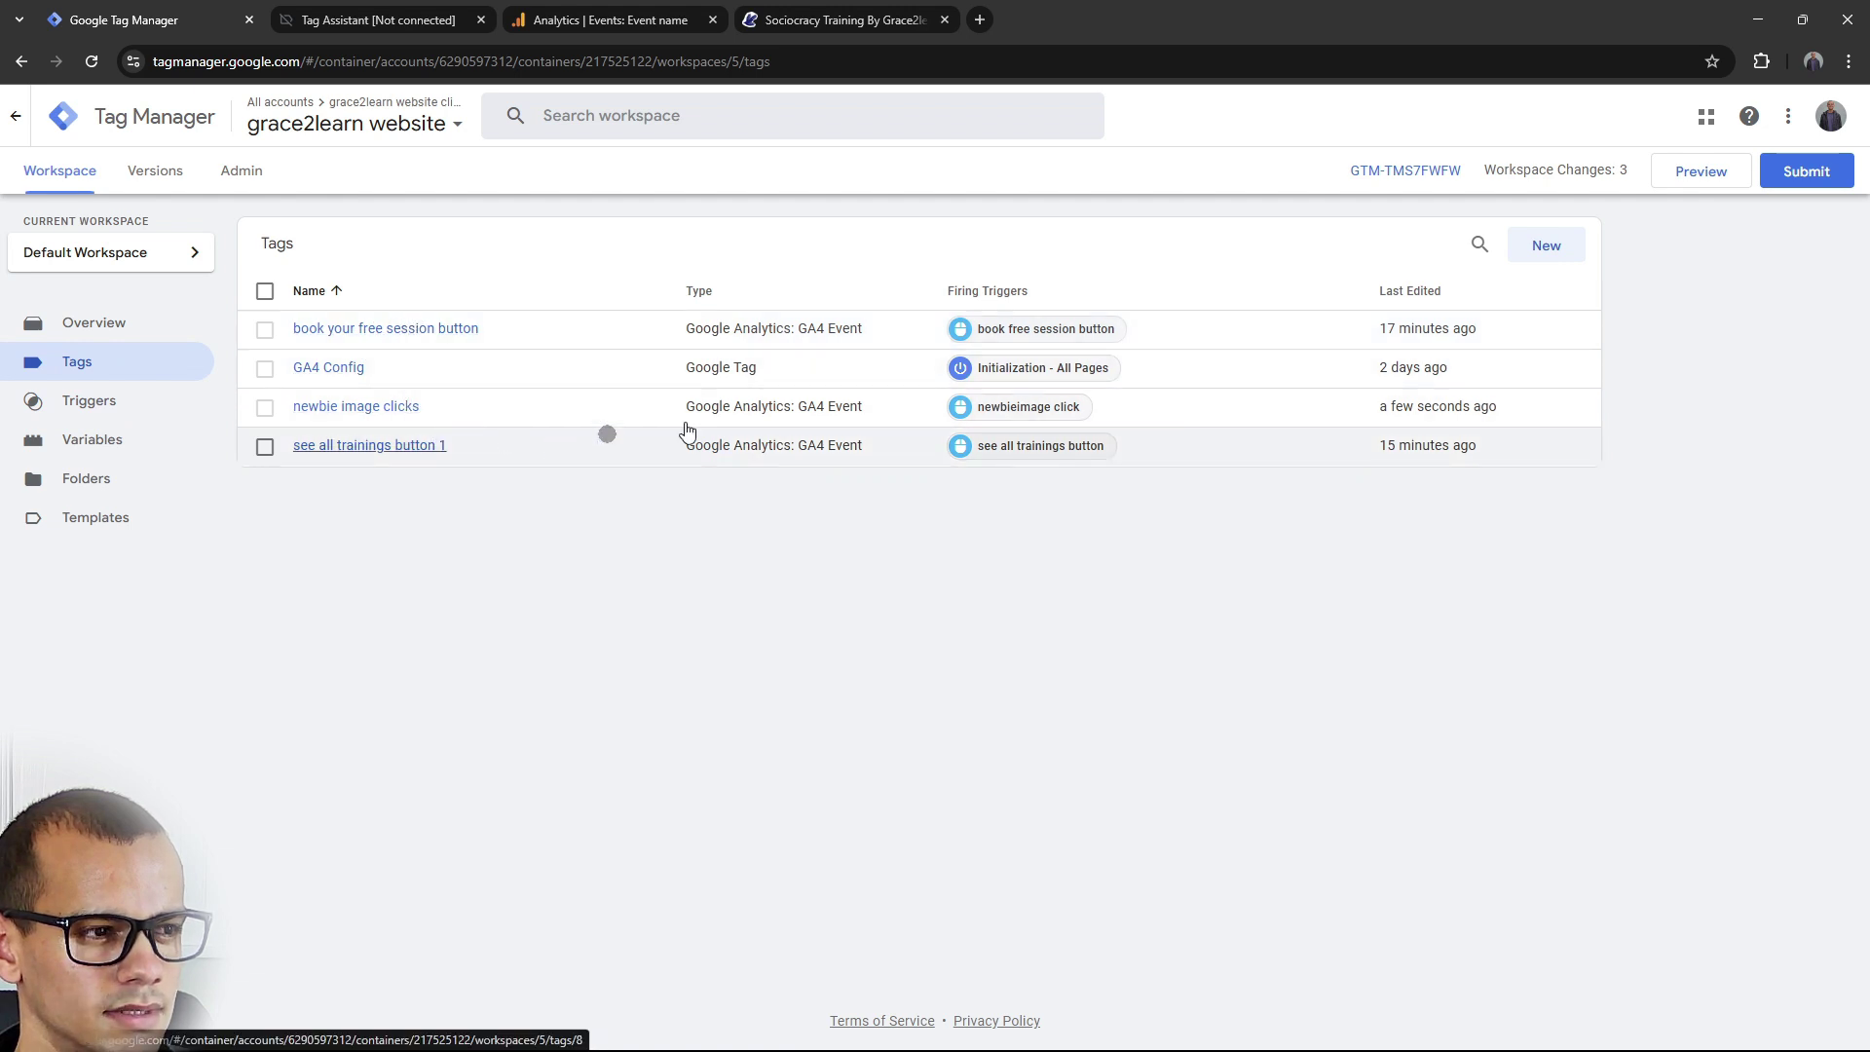
{"action": "left_click", "coordinate": [1720, 174]}
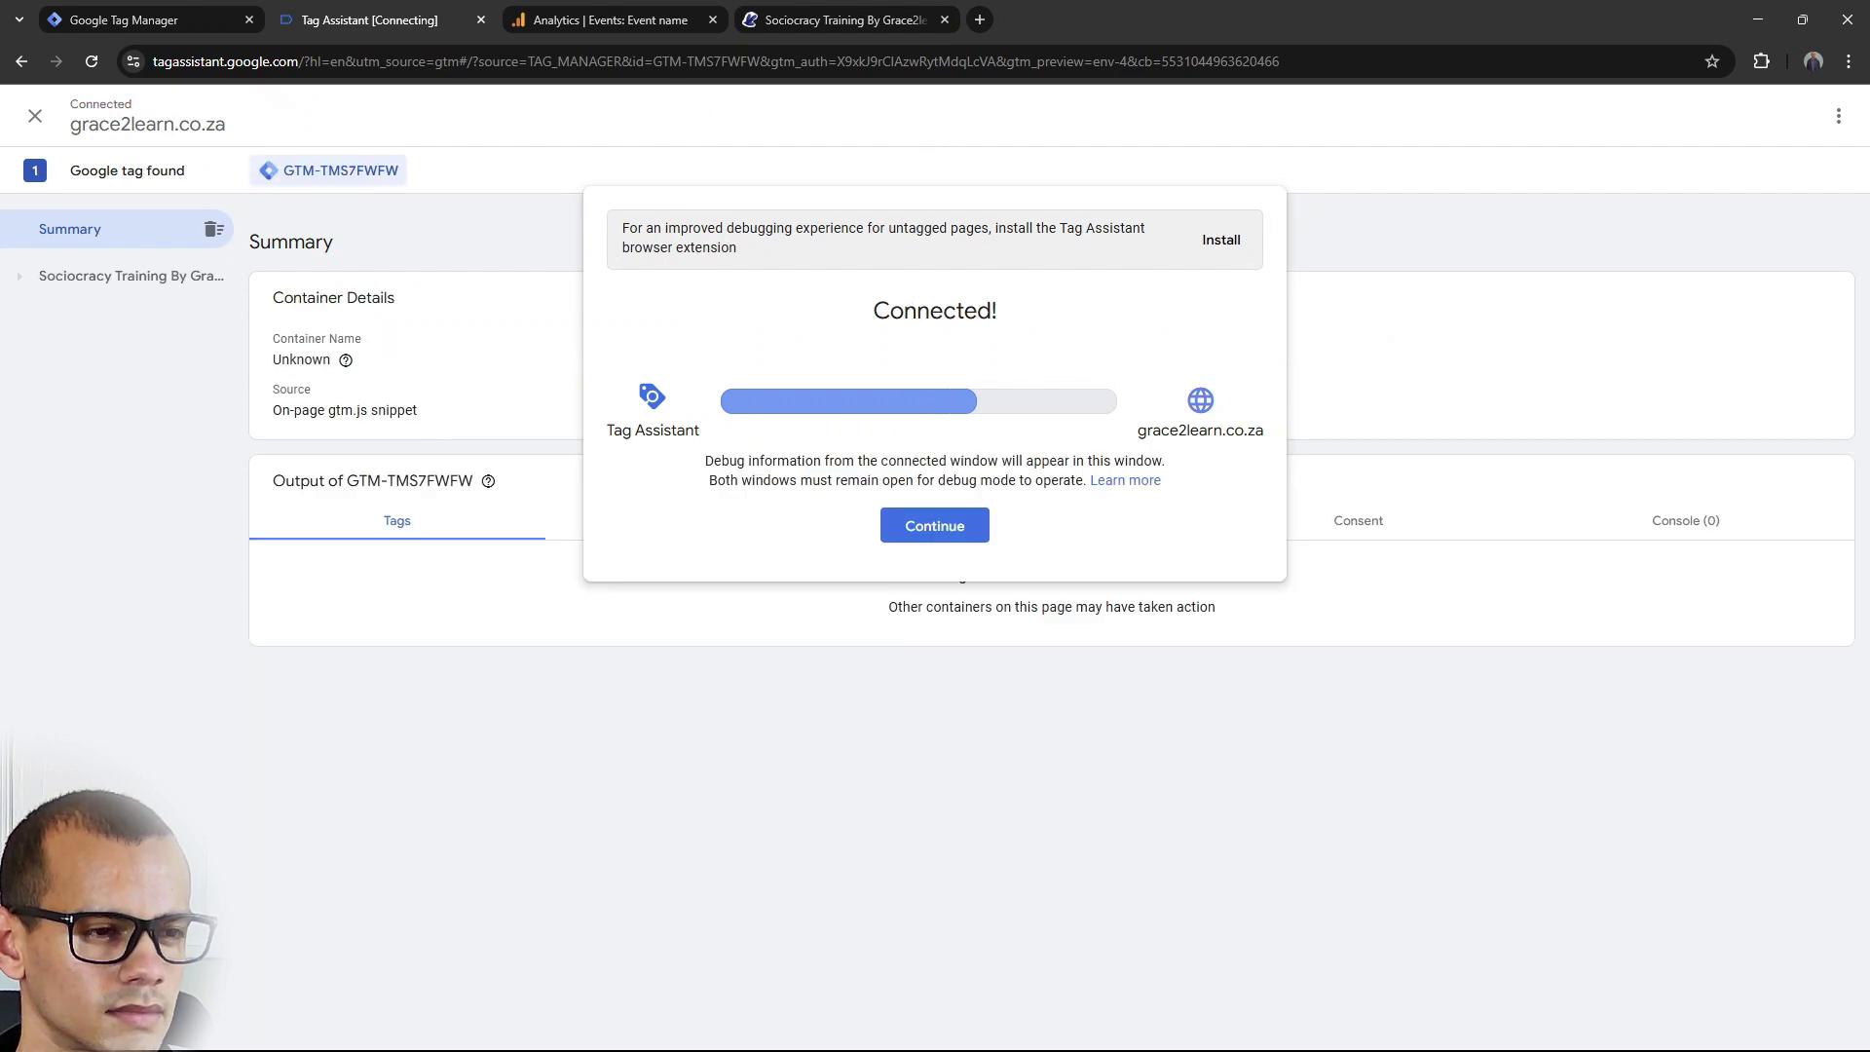
{"action": "left_click", "coordinate": [931, 527]}
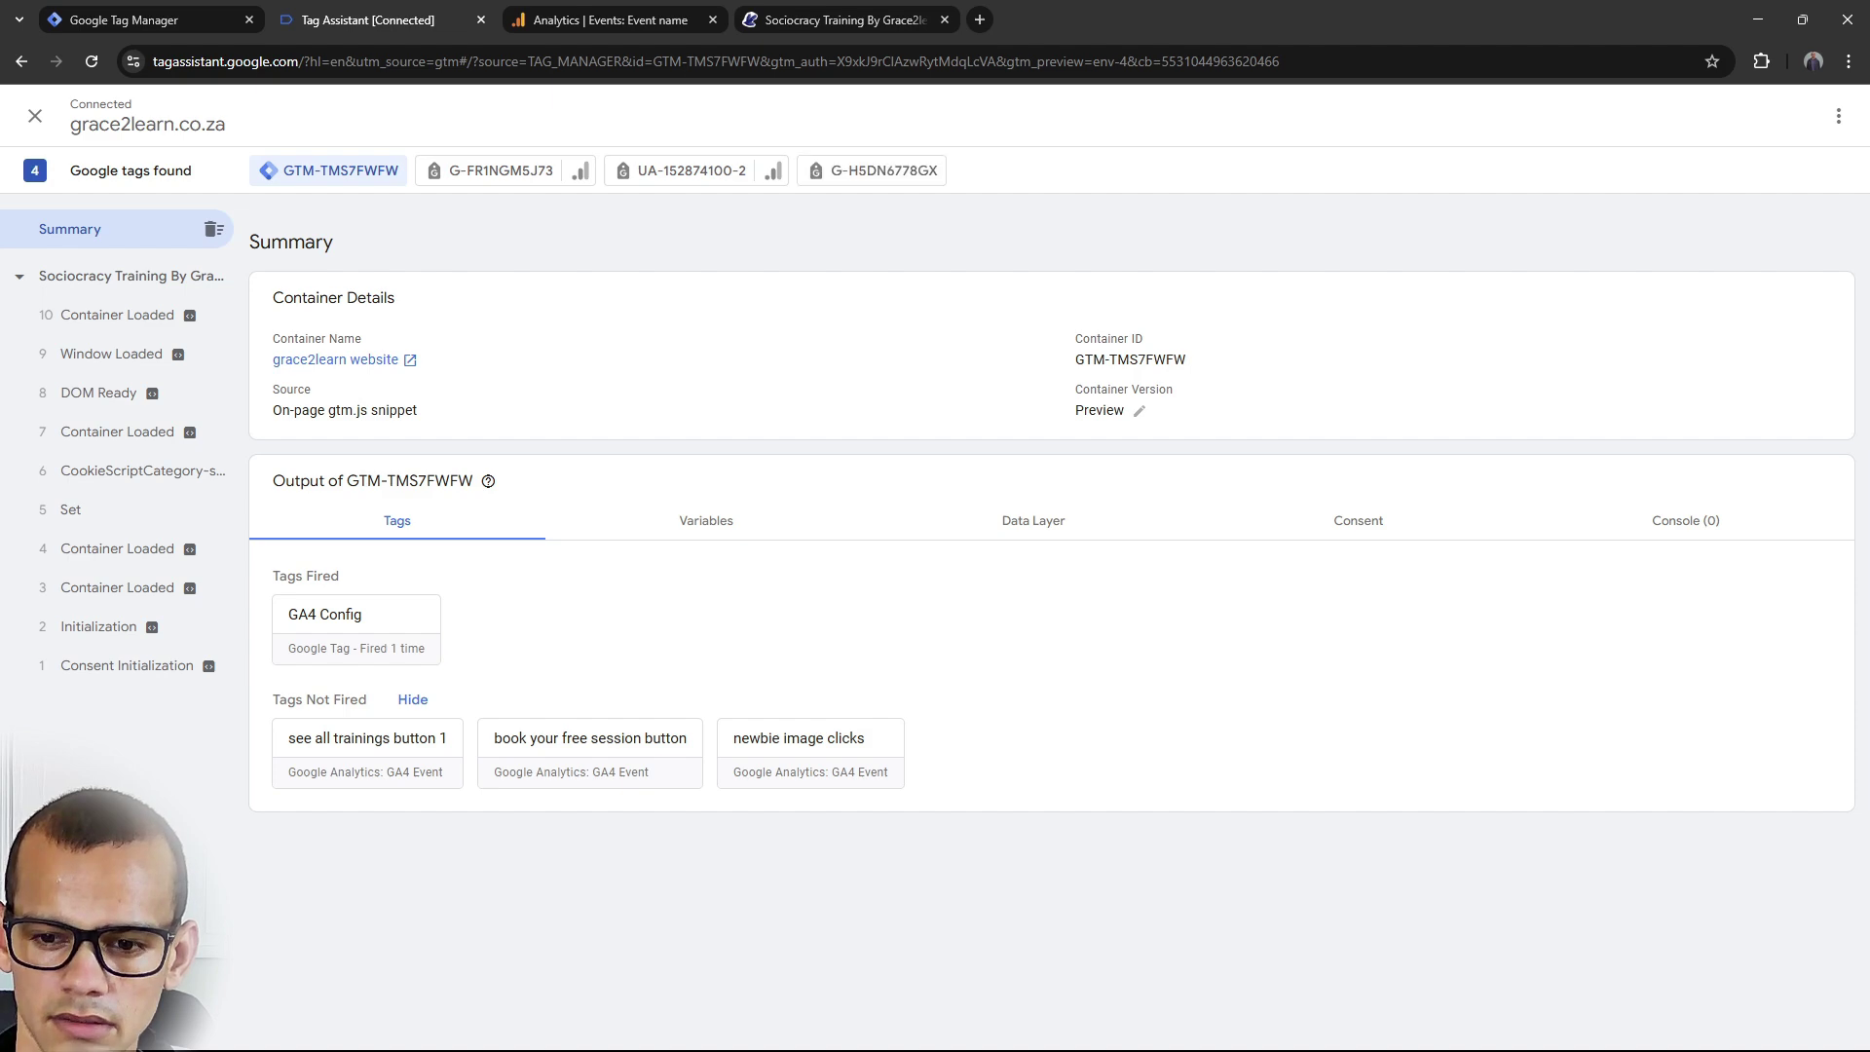
Test the Newbie image and the area beside the arrow below it with one click each on the previewed training page, then minimise that page.
{"action": "key", "text": "alt+Tab"}
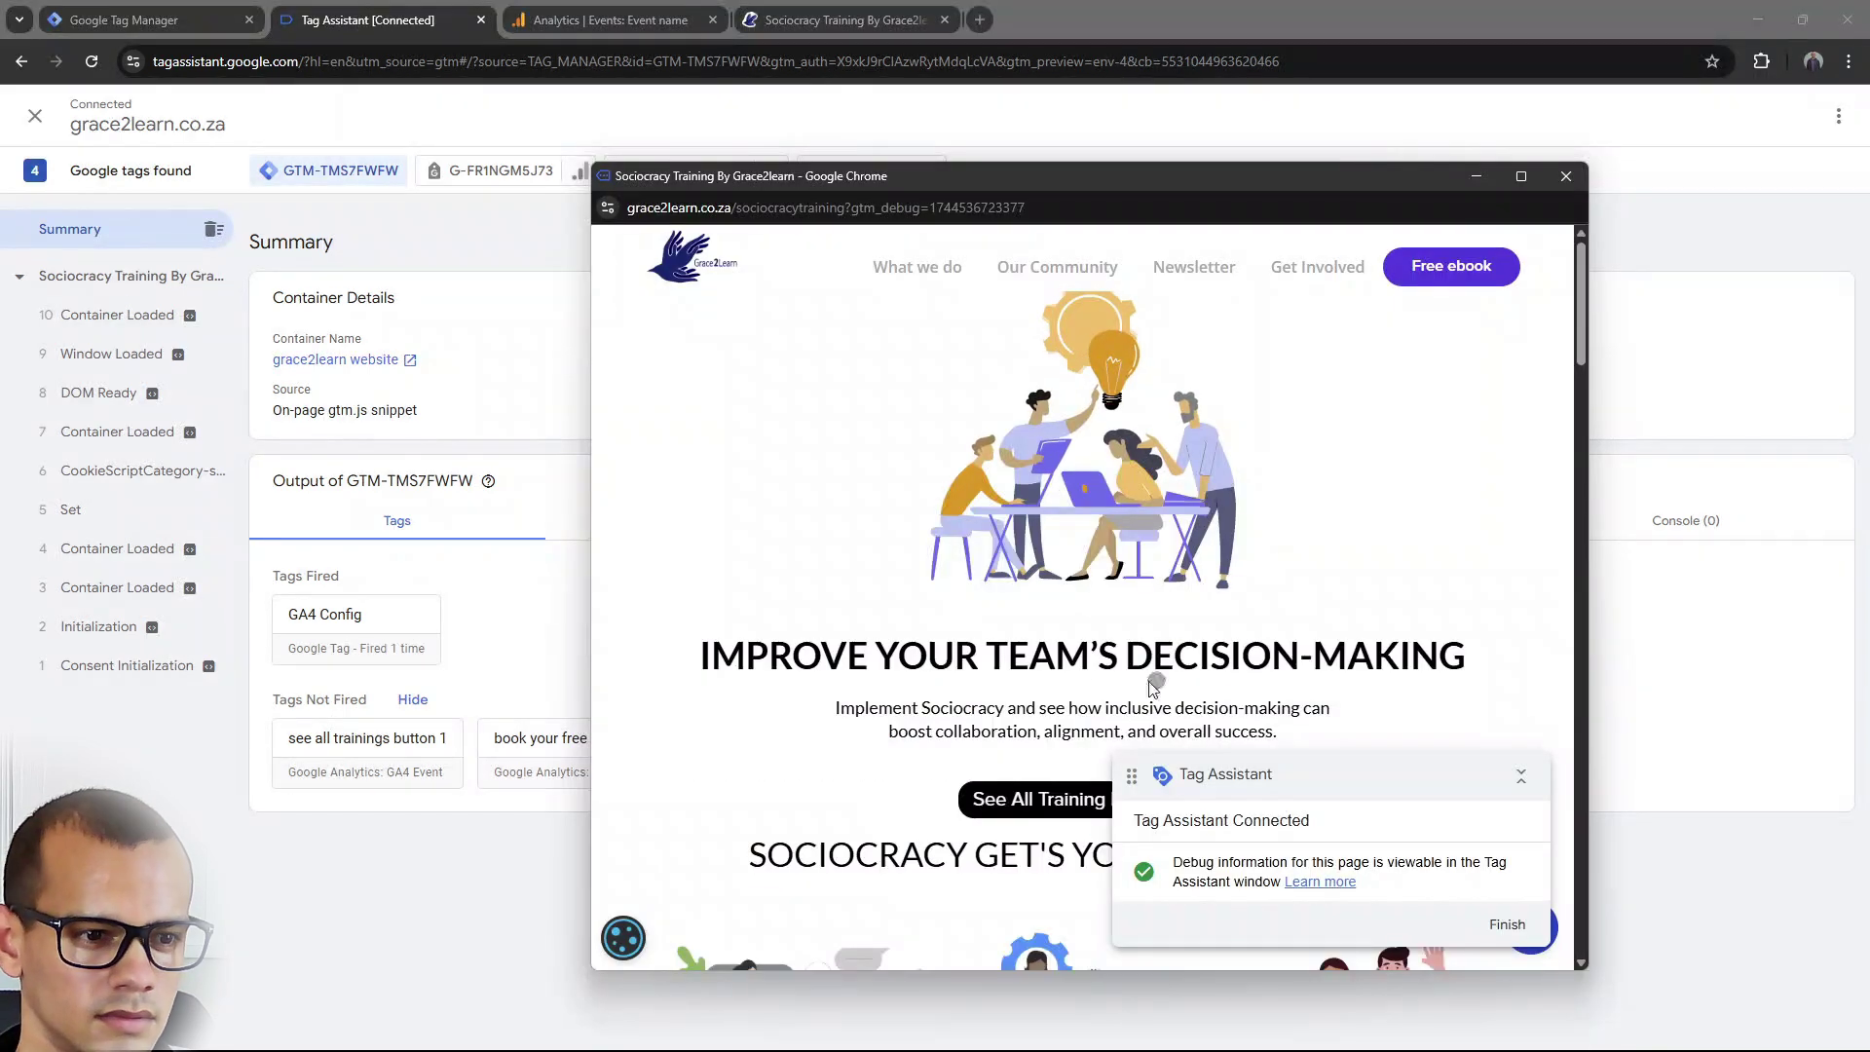
{"action": "scroll", "coordinate": [912, 626], "scroll_direction": "down", "scroll_amount": 10}
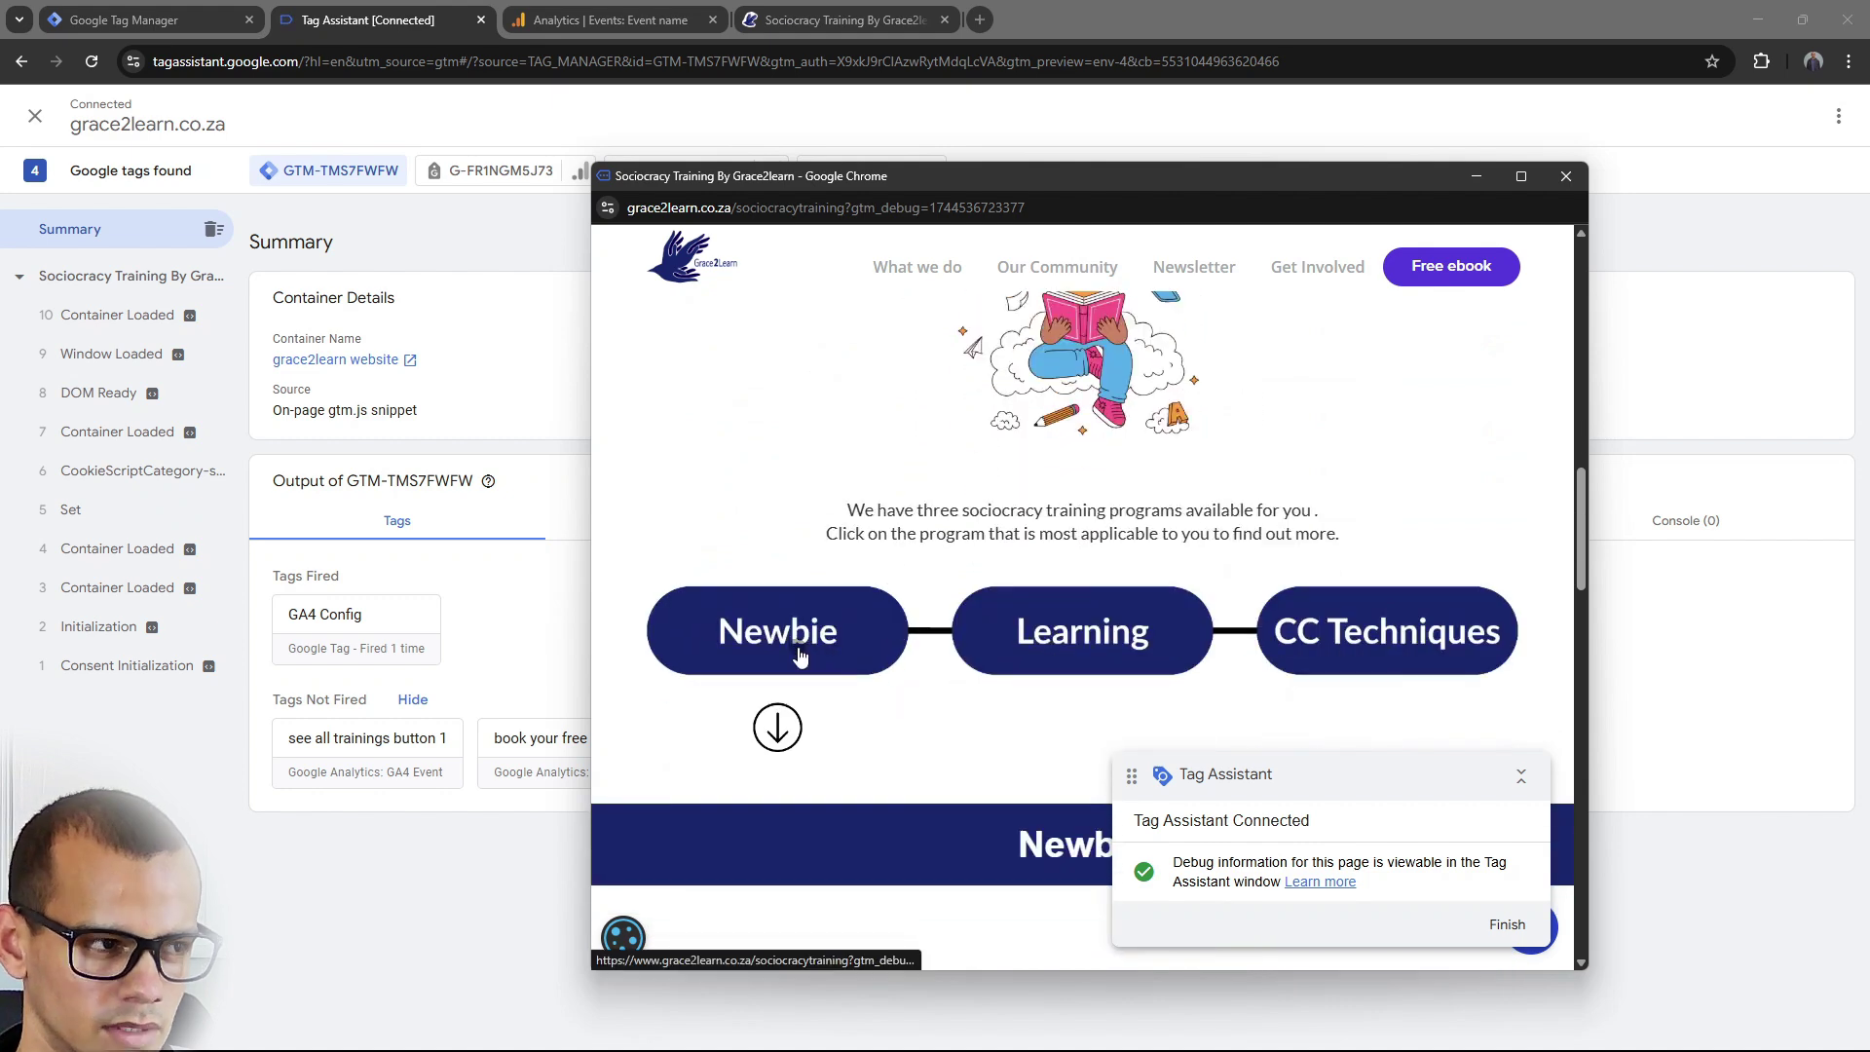
{"action": "left_click", "coordinate": [799, 656]}
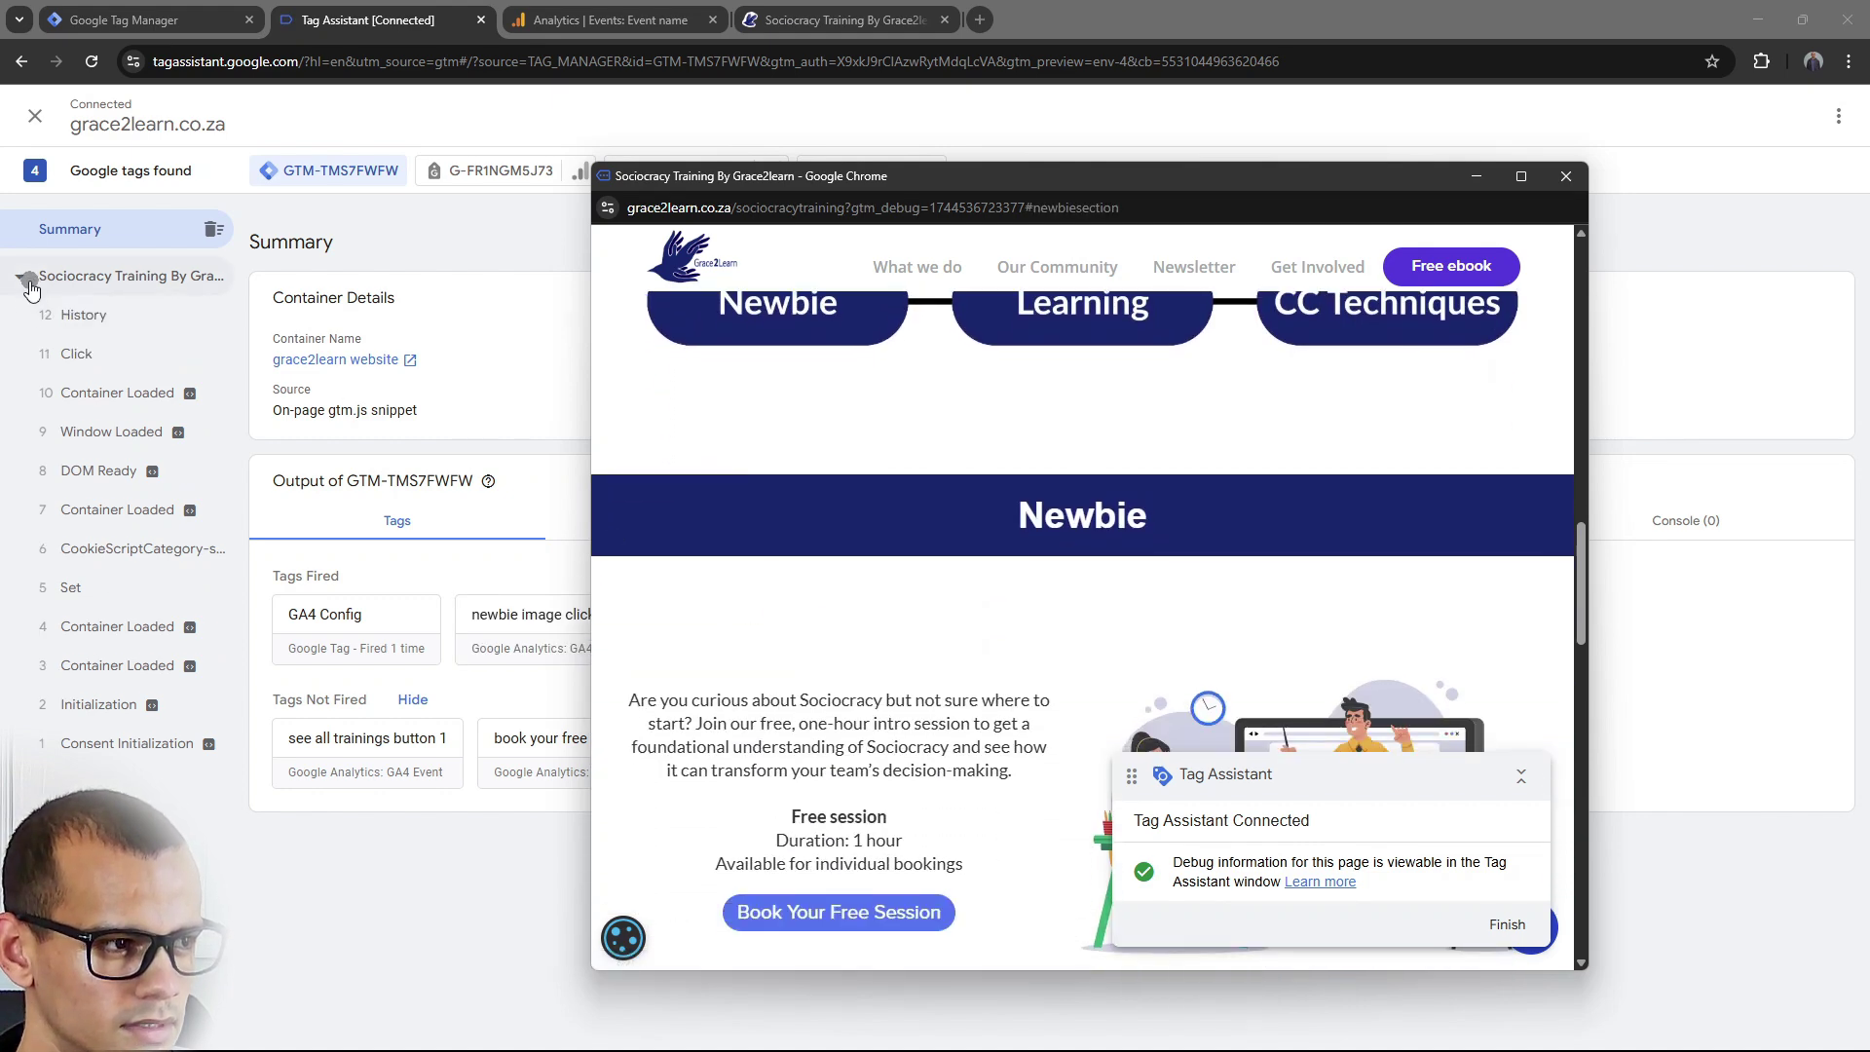
{"action": "scroll", "coordinate": [812, 431], "scroll_direction": "up", "scroll_amount": 1}
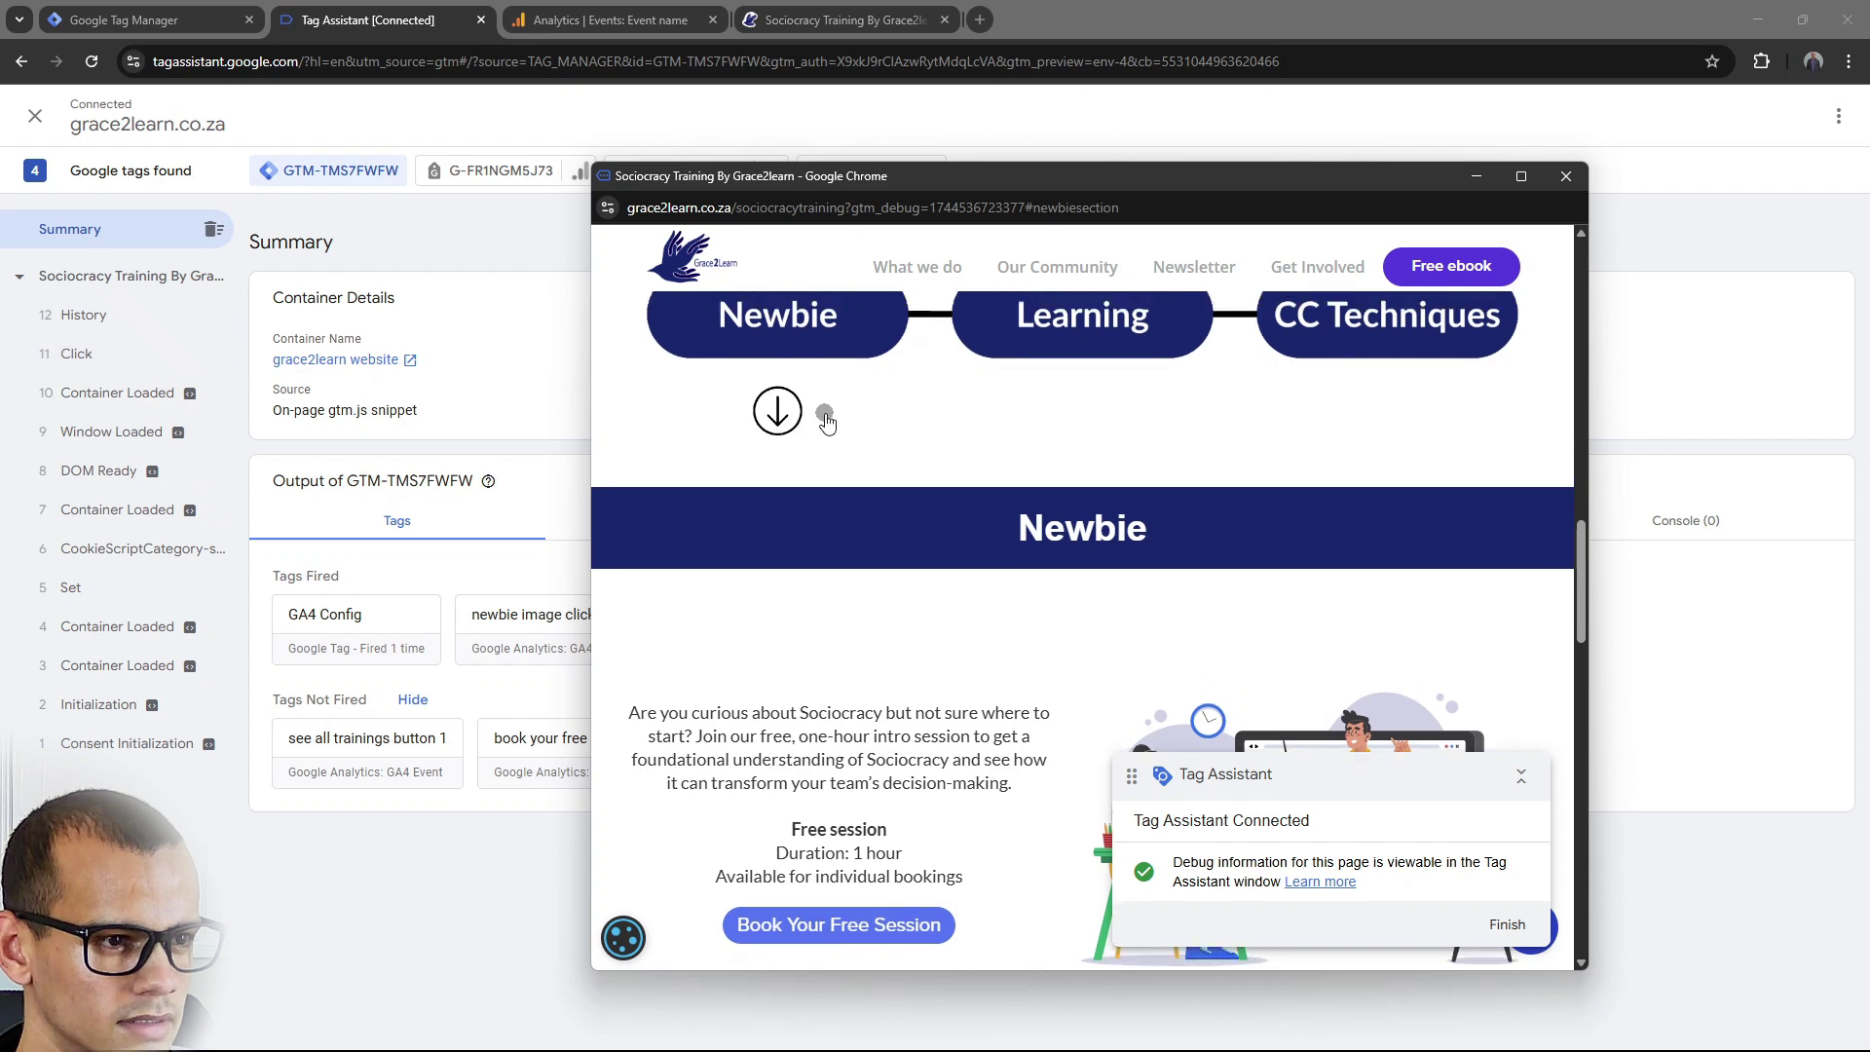
{"action": "left_click", "coordinate": [812, 430]}
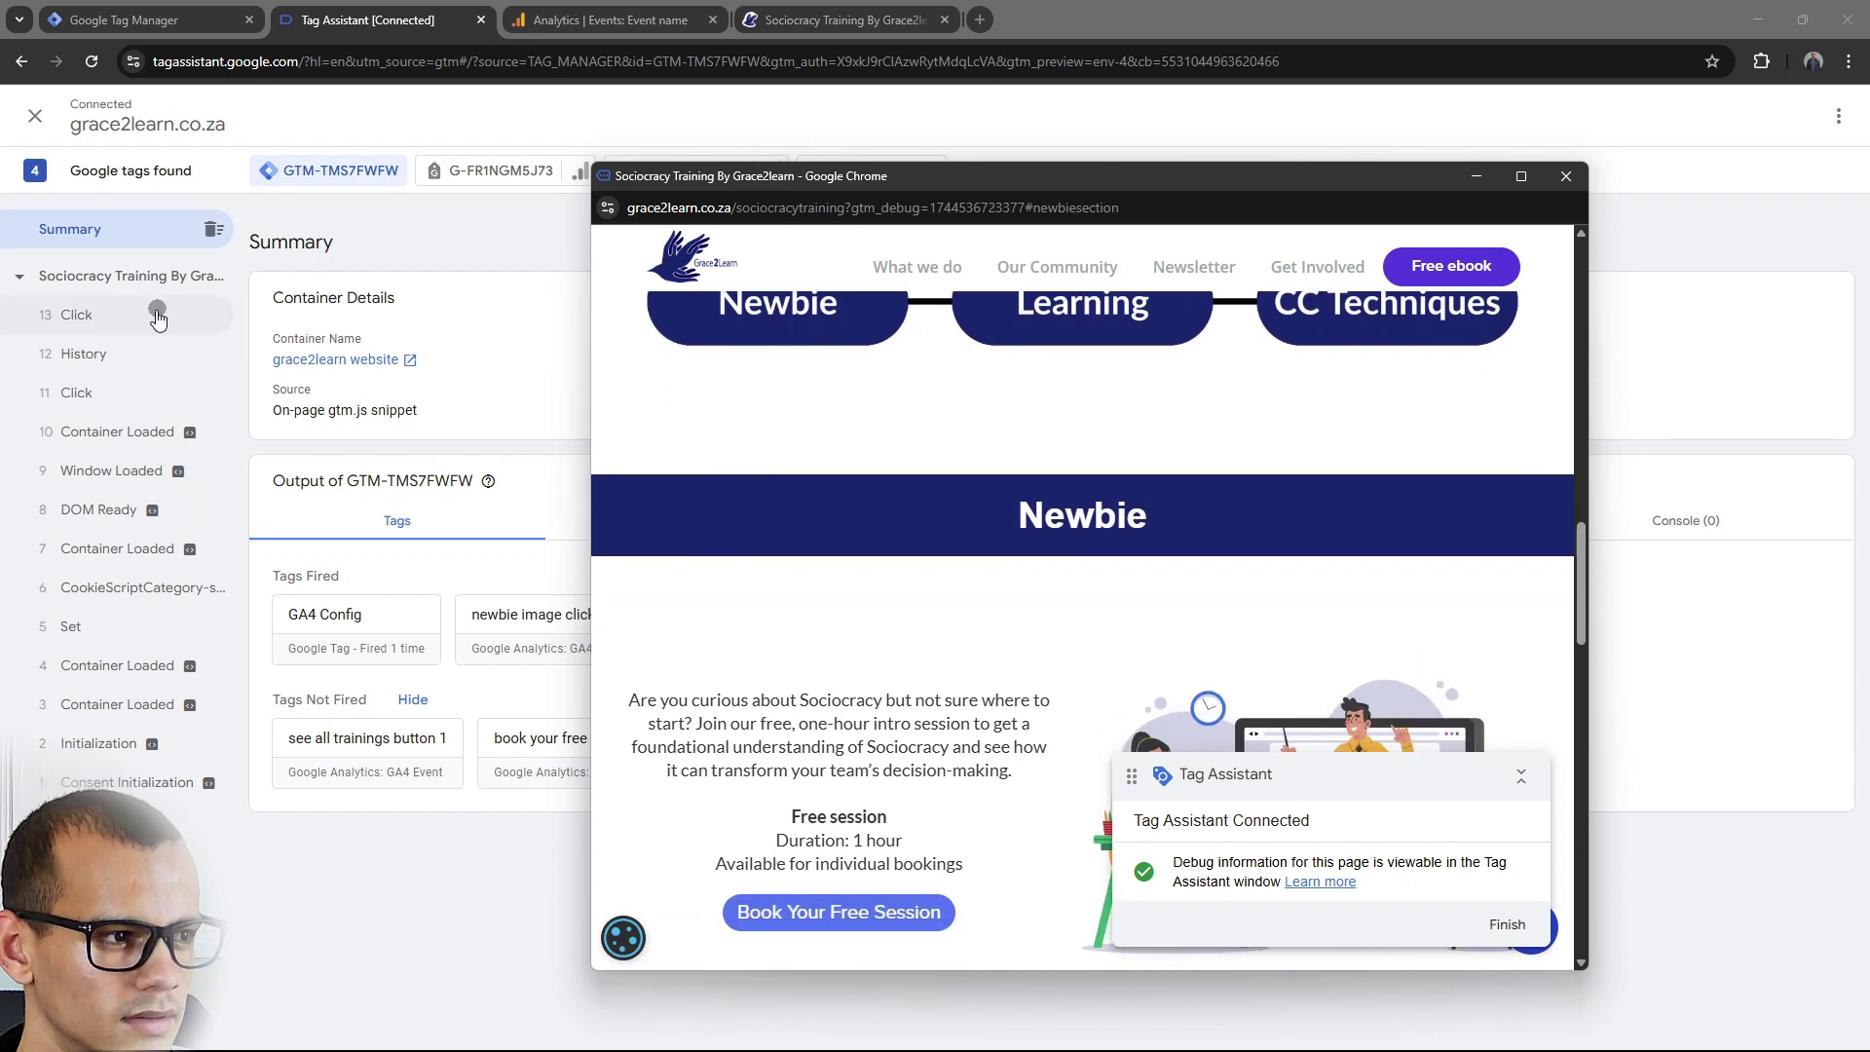
{"action": "left_click", "coordinate": [1476, 176]}
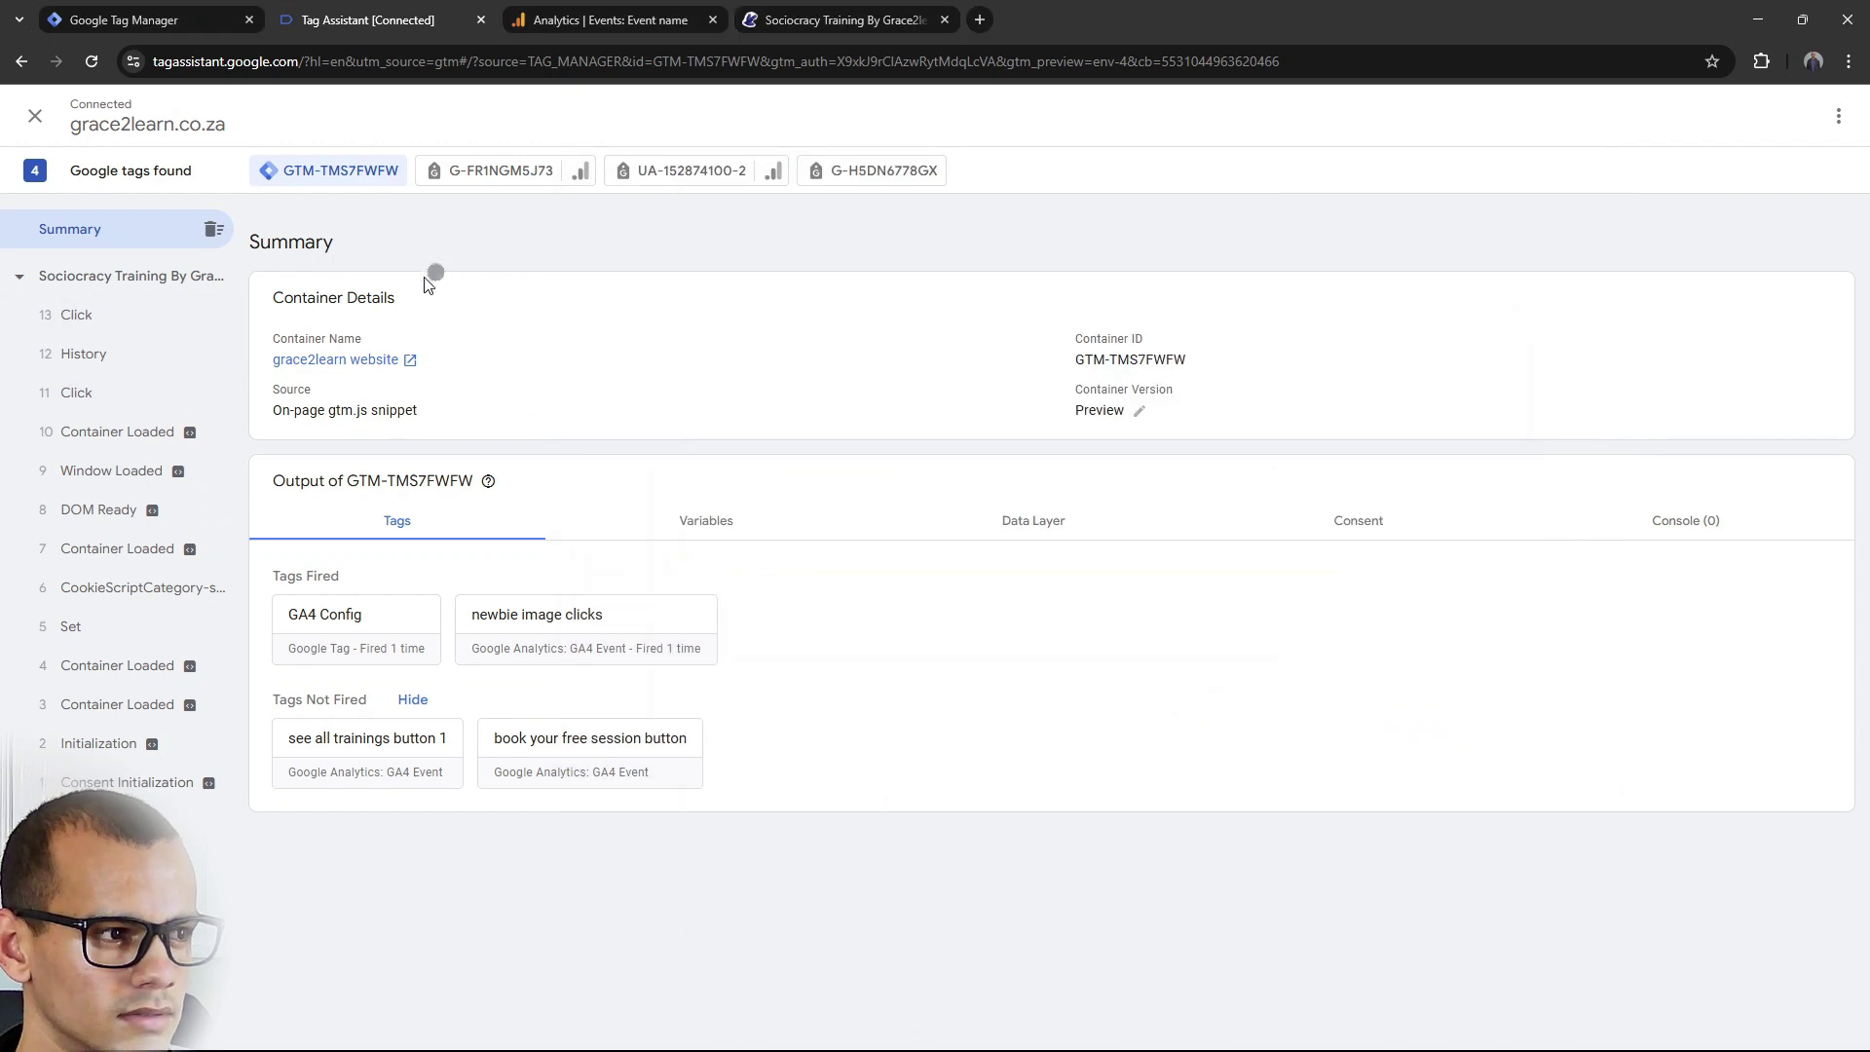
Inspect the newest Click event's variables and the firing trigger details of the newbie image clicks tag.
{"action": "left_click", "coordinate": [118, 317]}
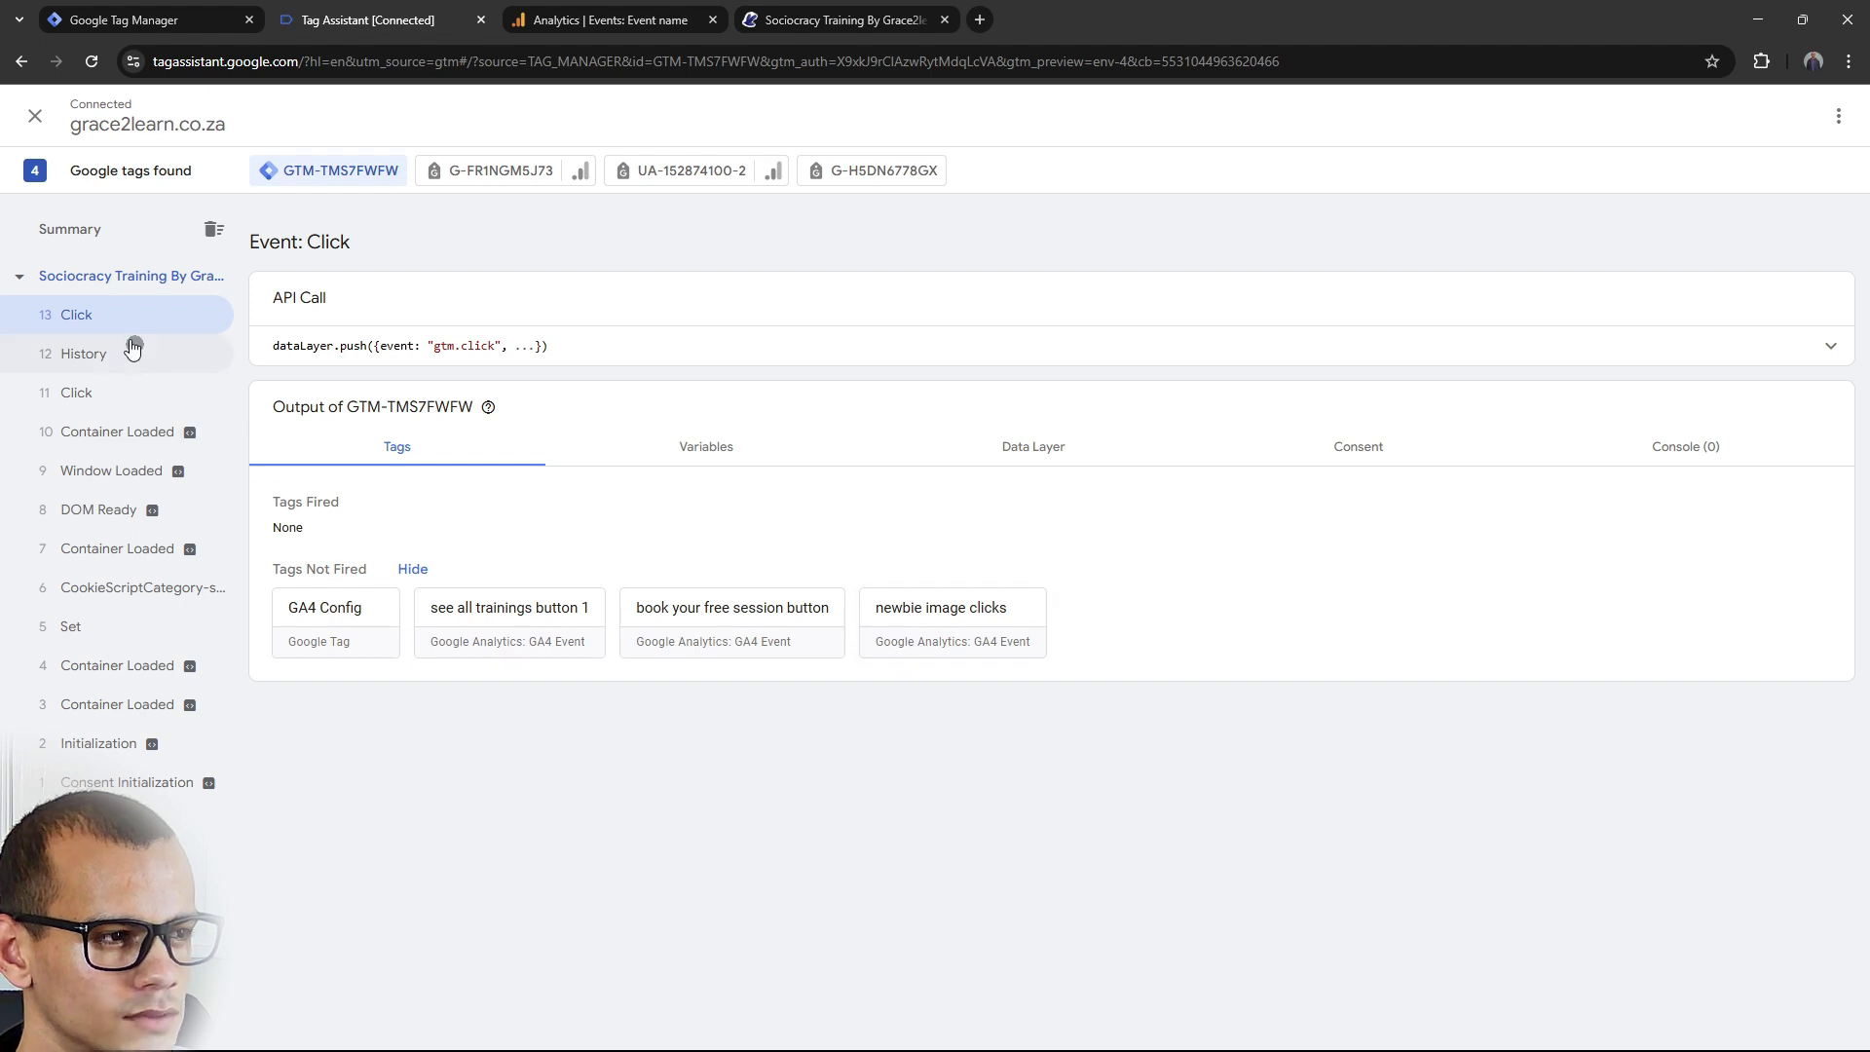
{"action": "left_click", "coordinate": [718, 453]}
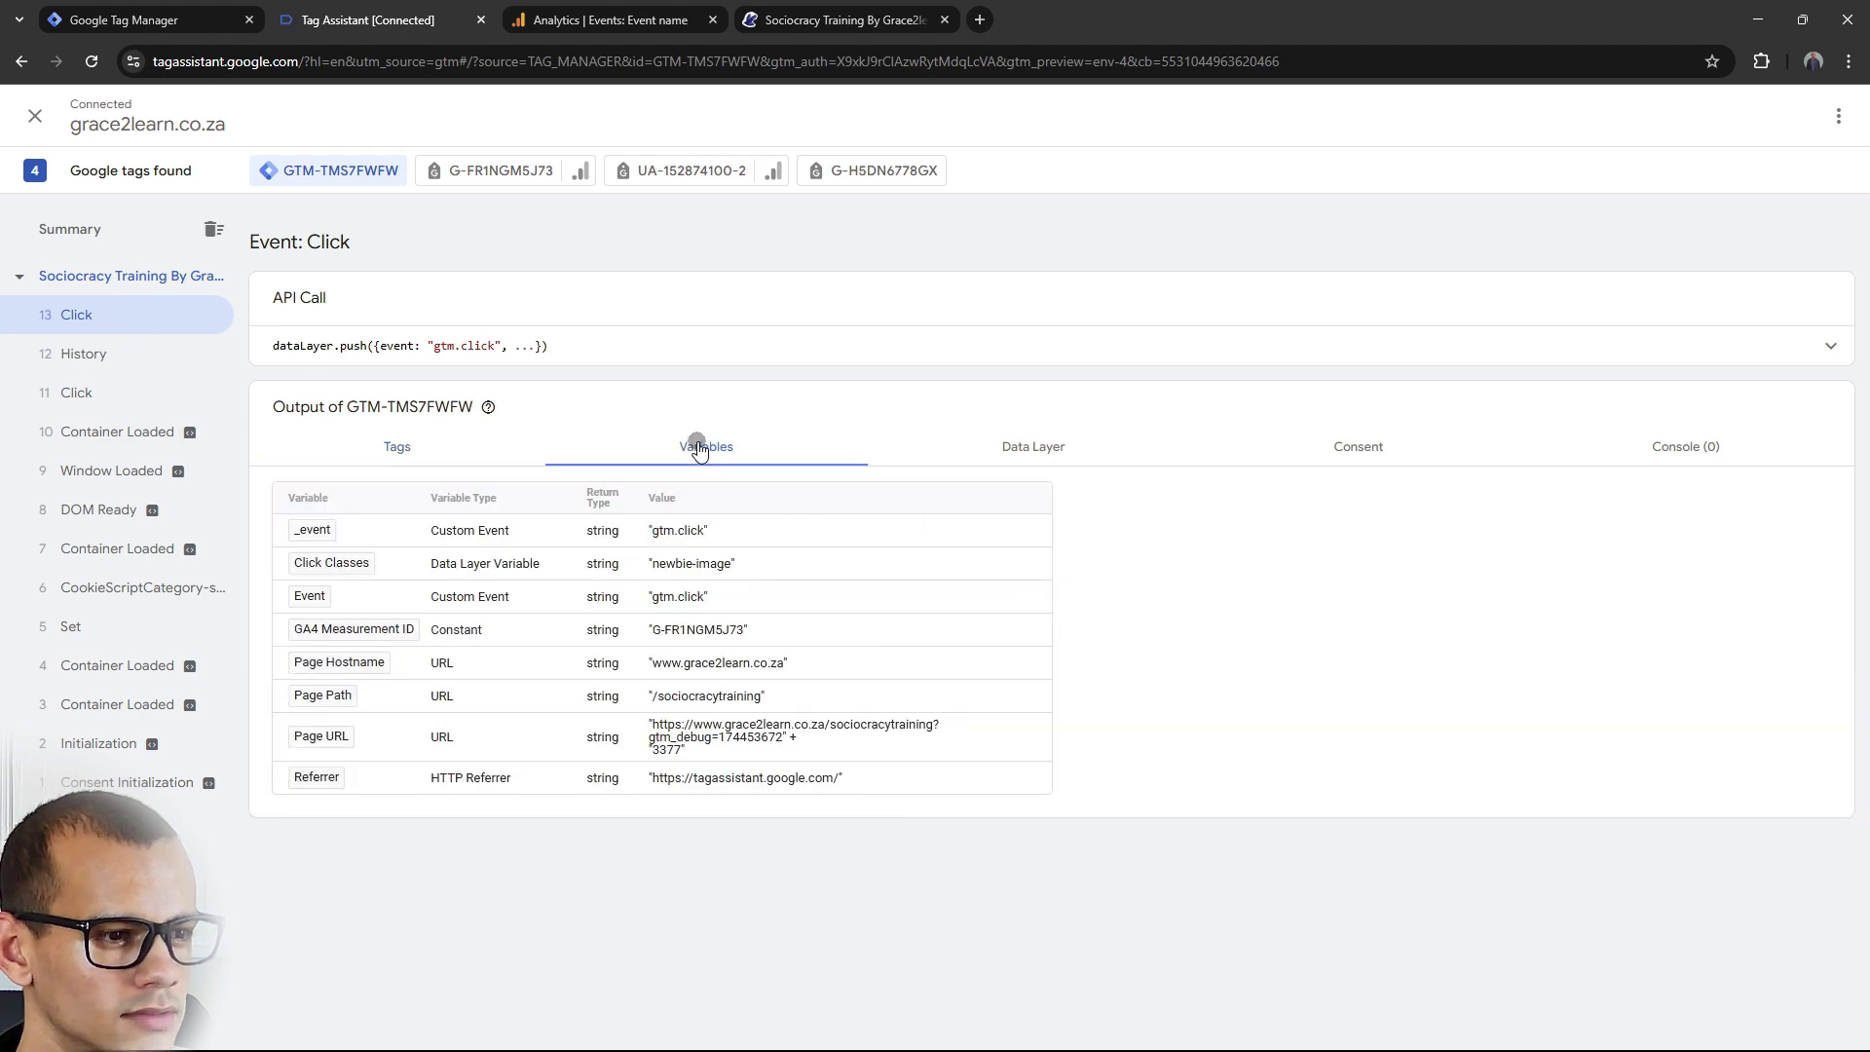
{"action": "left_click", "coordinate": [391, 453]}
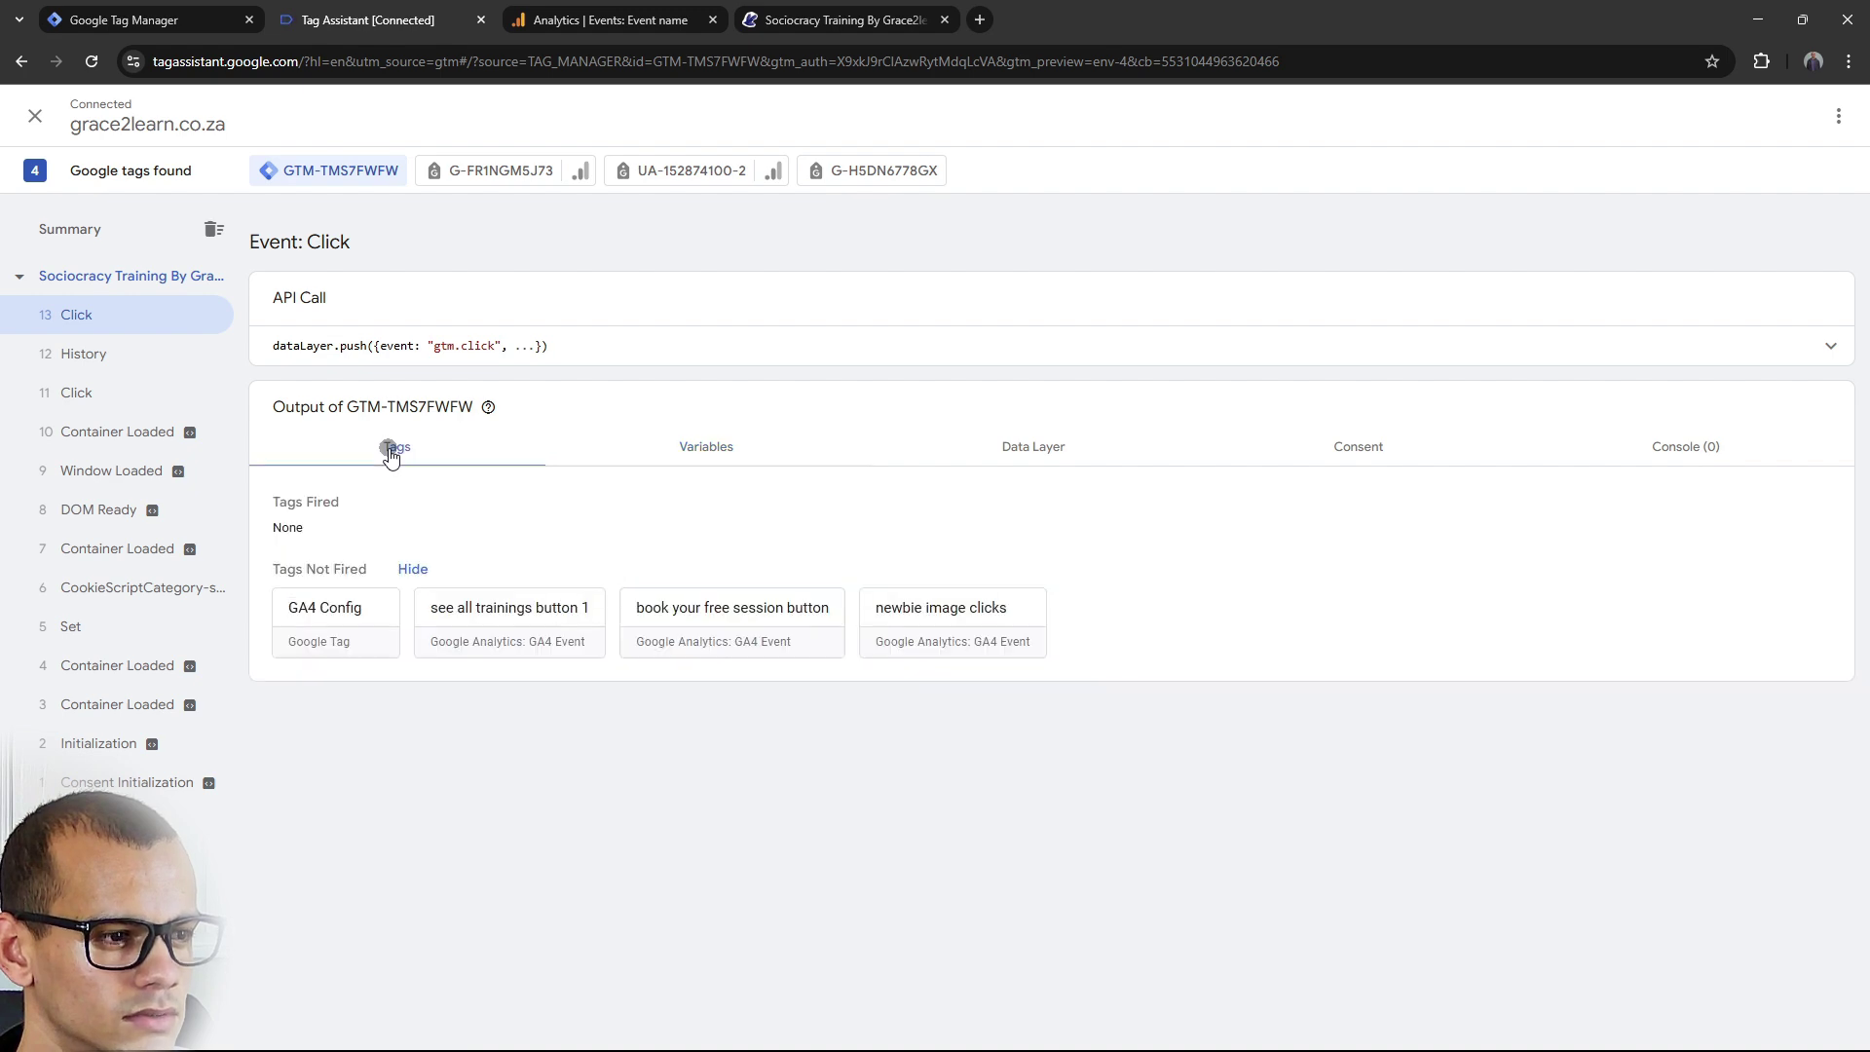
{"action": "left_click", "coordinate": [964, 631]}
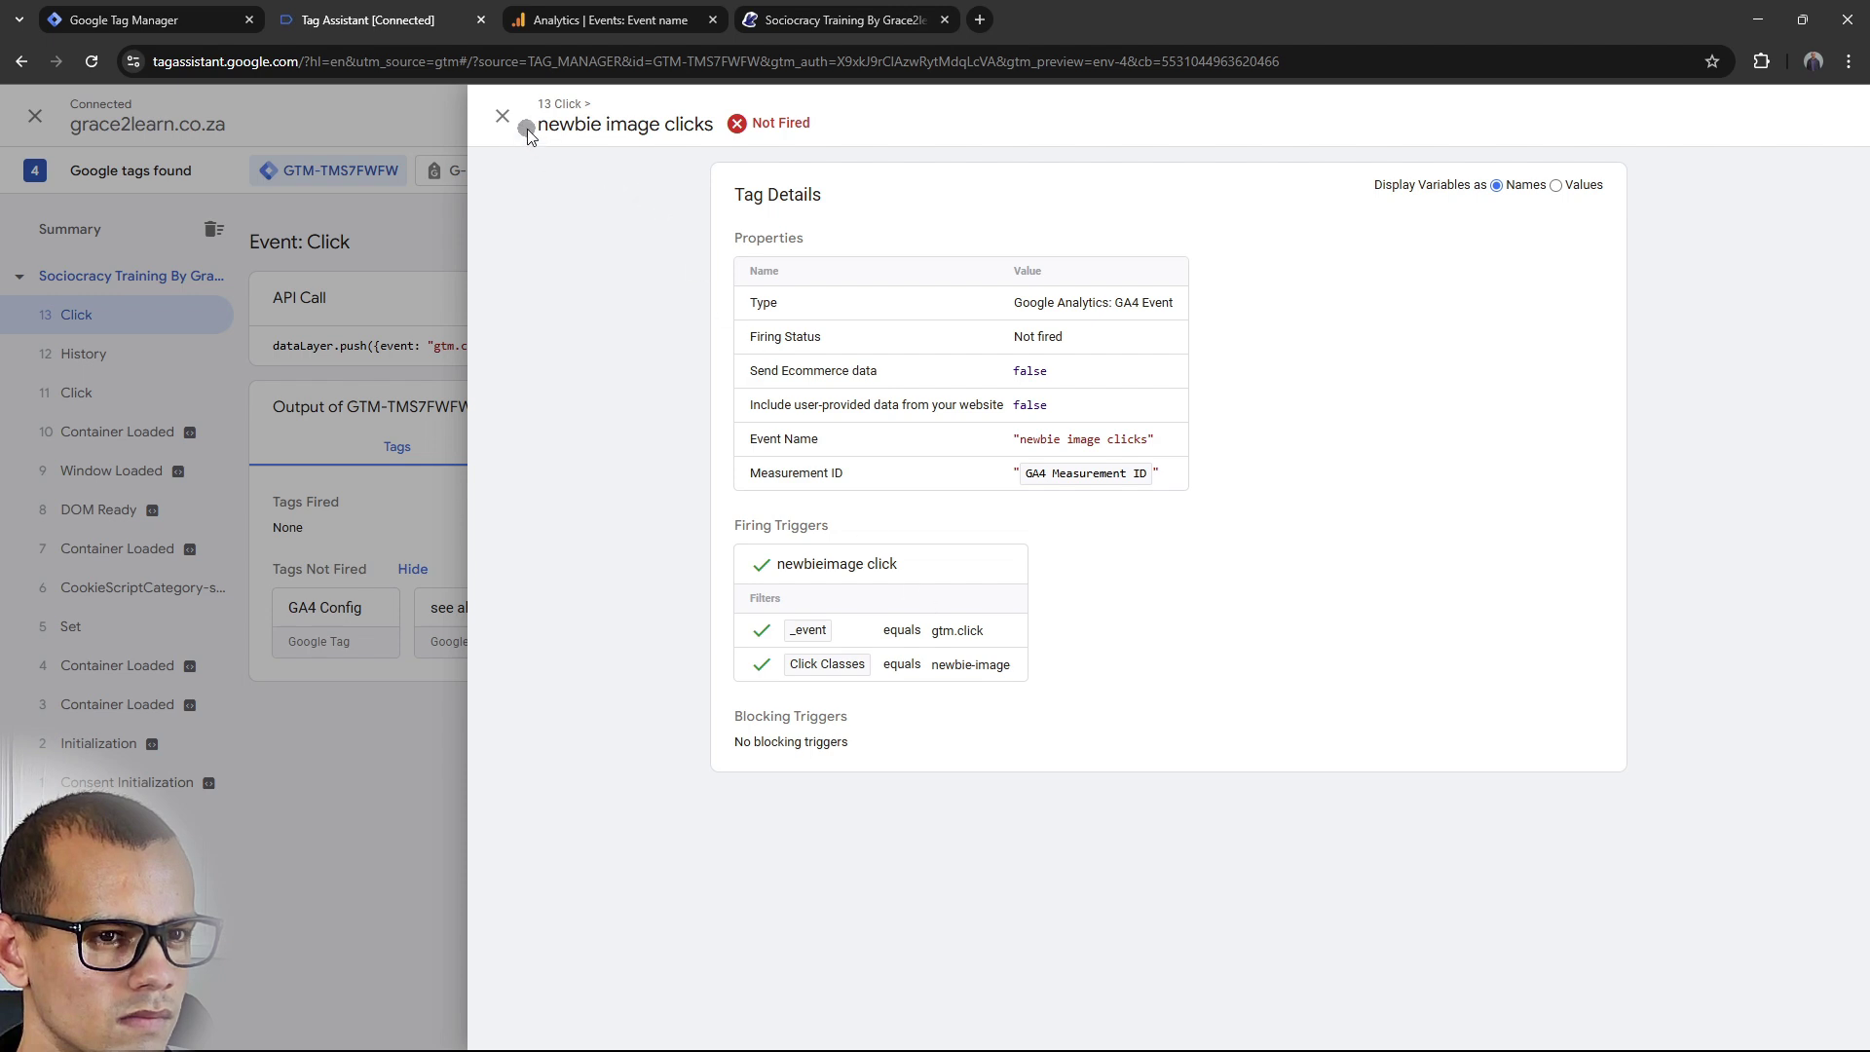
{"action": "left_click", "coordinate": [504, 118]}
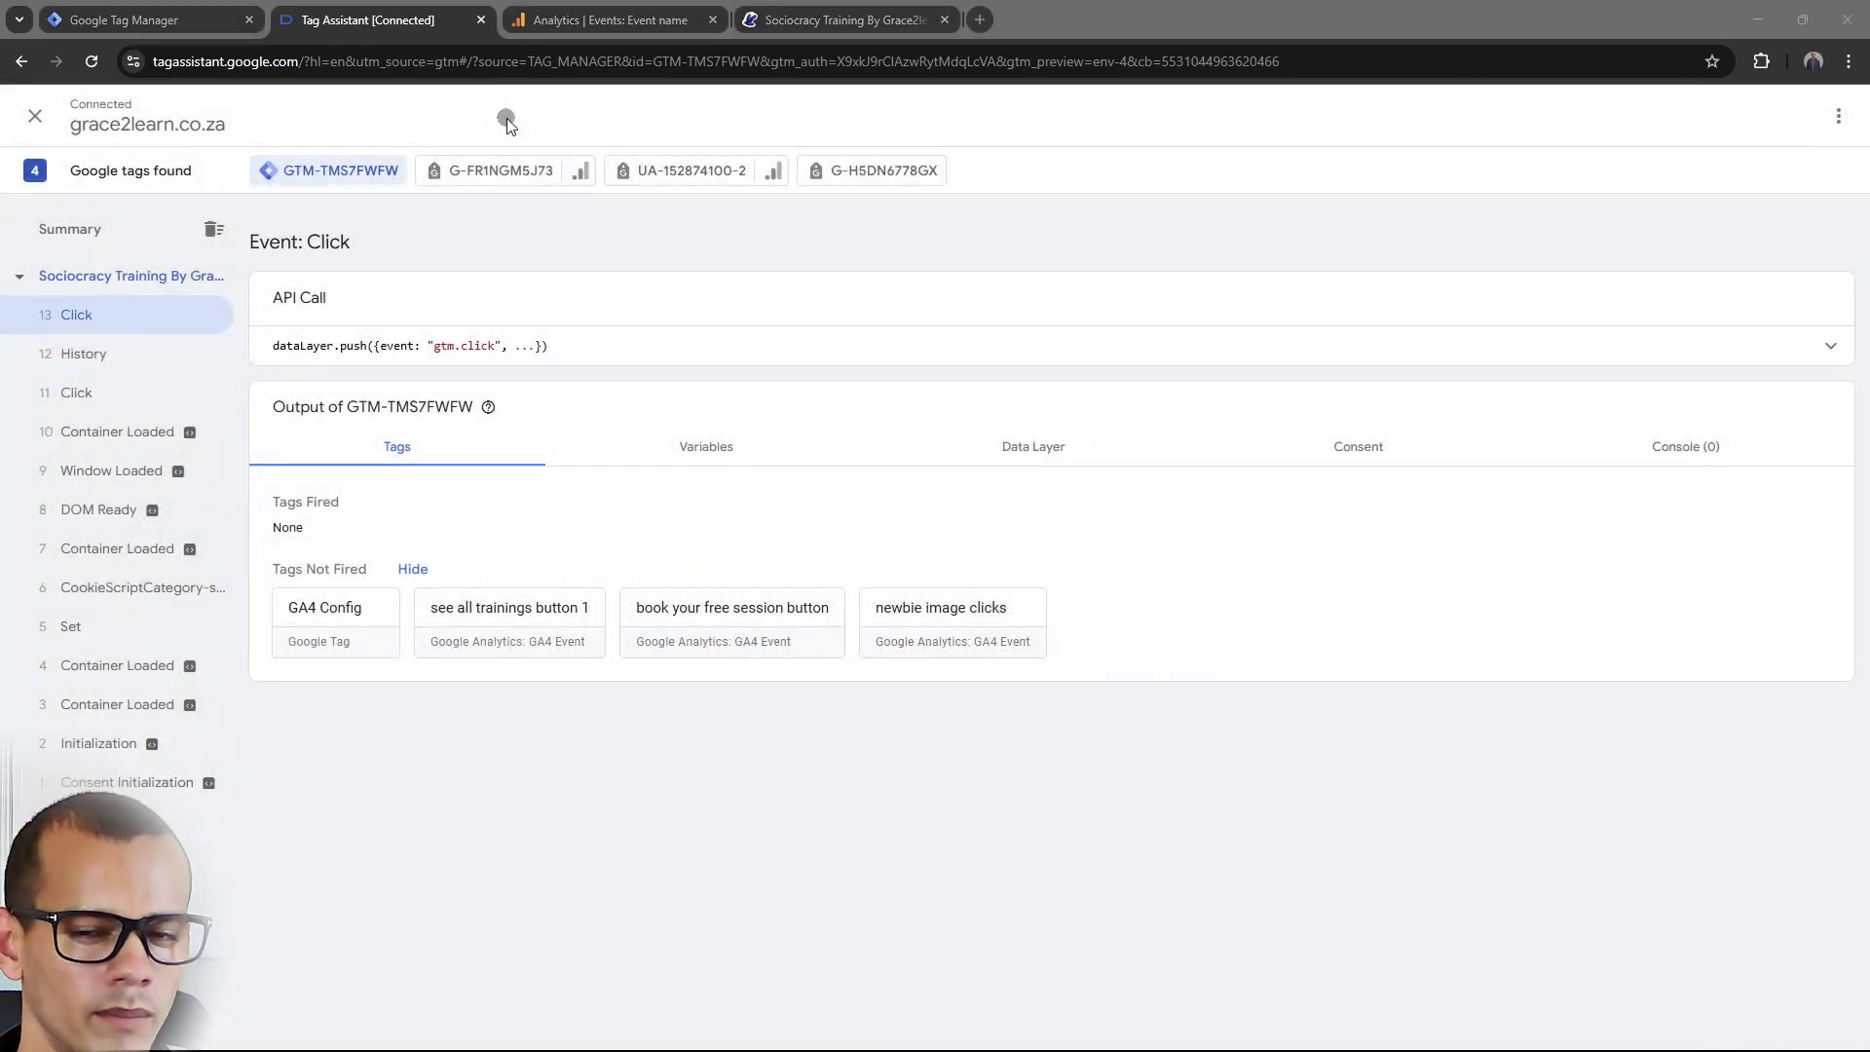
Generate several more clicks on the Newbie image in the previewed page and open the newest Click event.
{"action": "key", "text": "alt+Tab"}
{"action": "scroll", "coordinate": [774, 505], "scroll_direction": "up", "scroll_amount": 1}
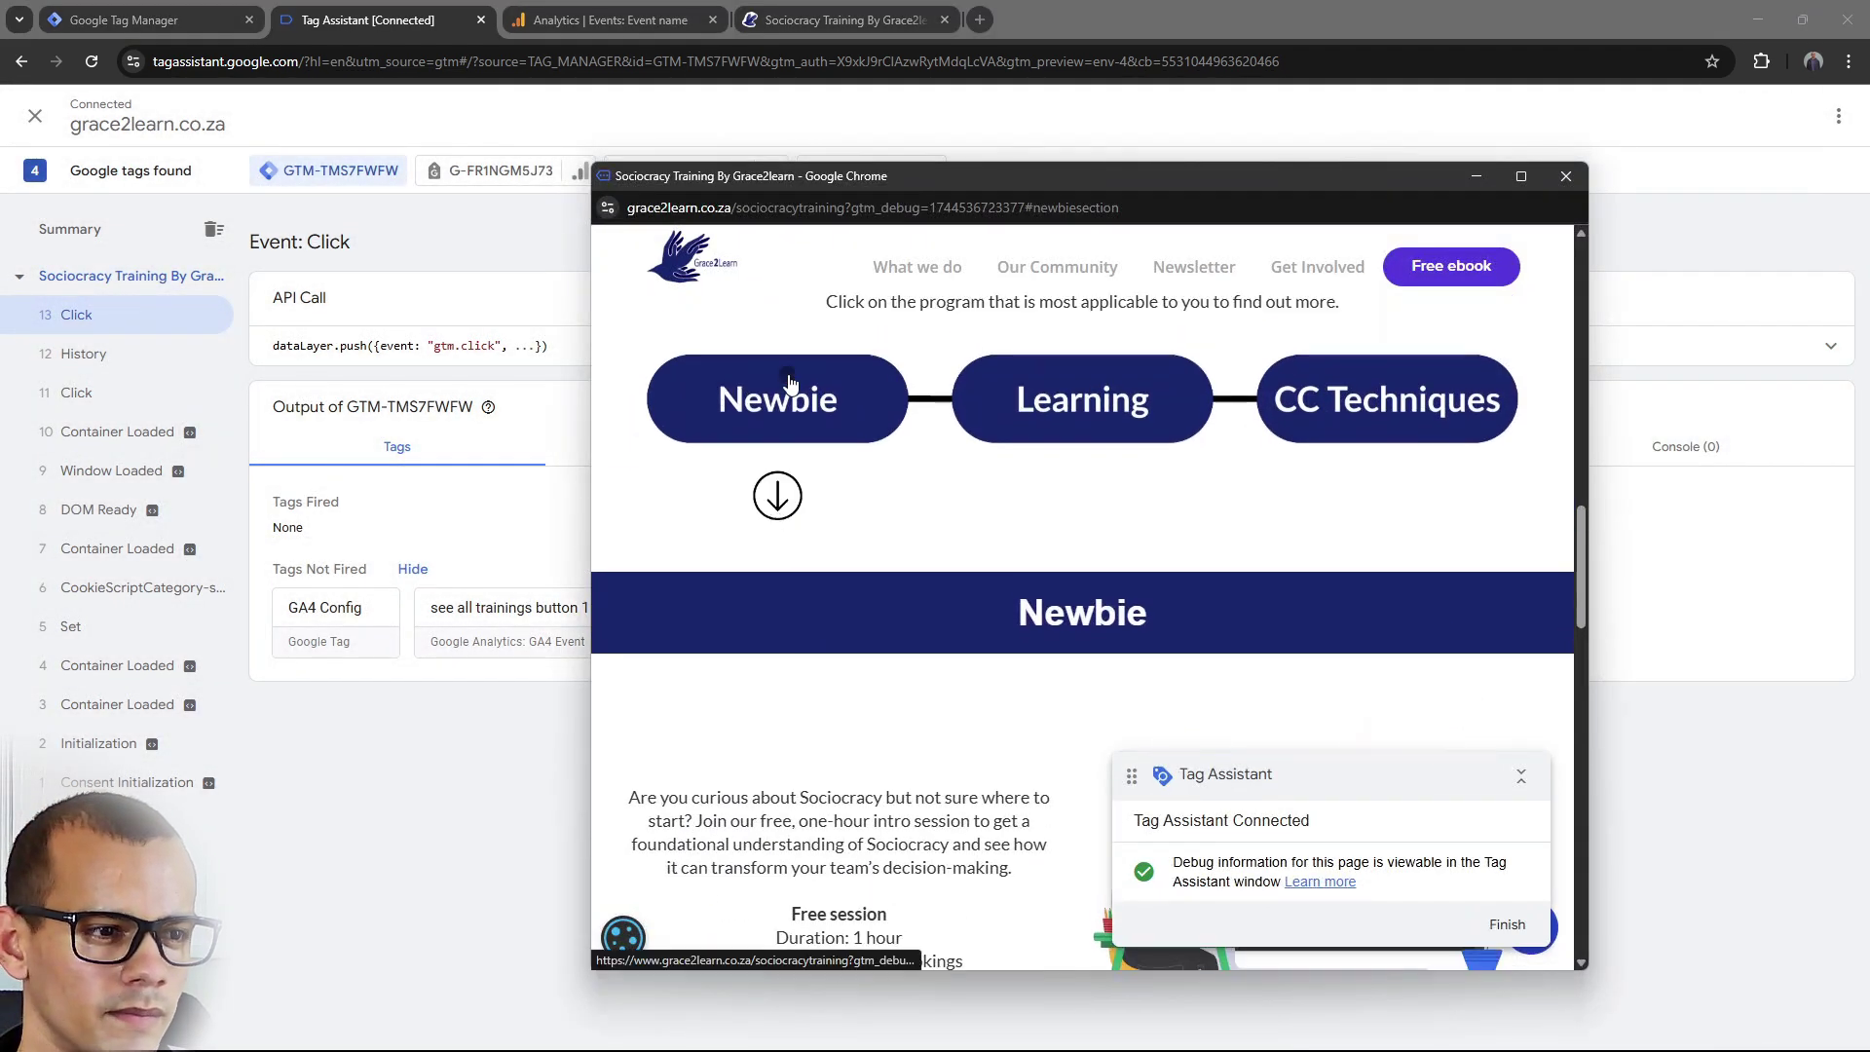
{"action": "left_click", "coordinate": [789, 382]}
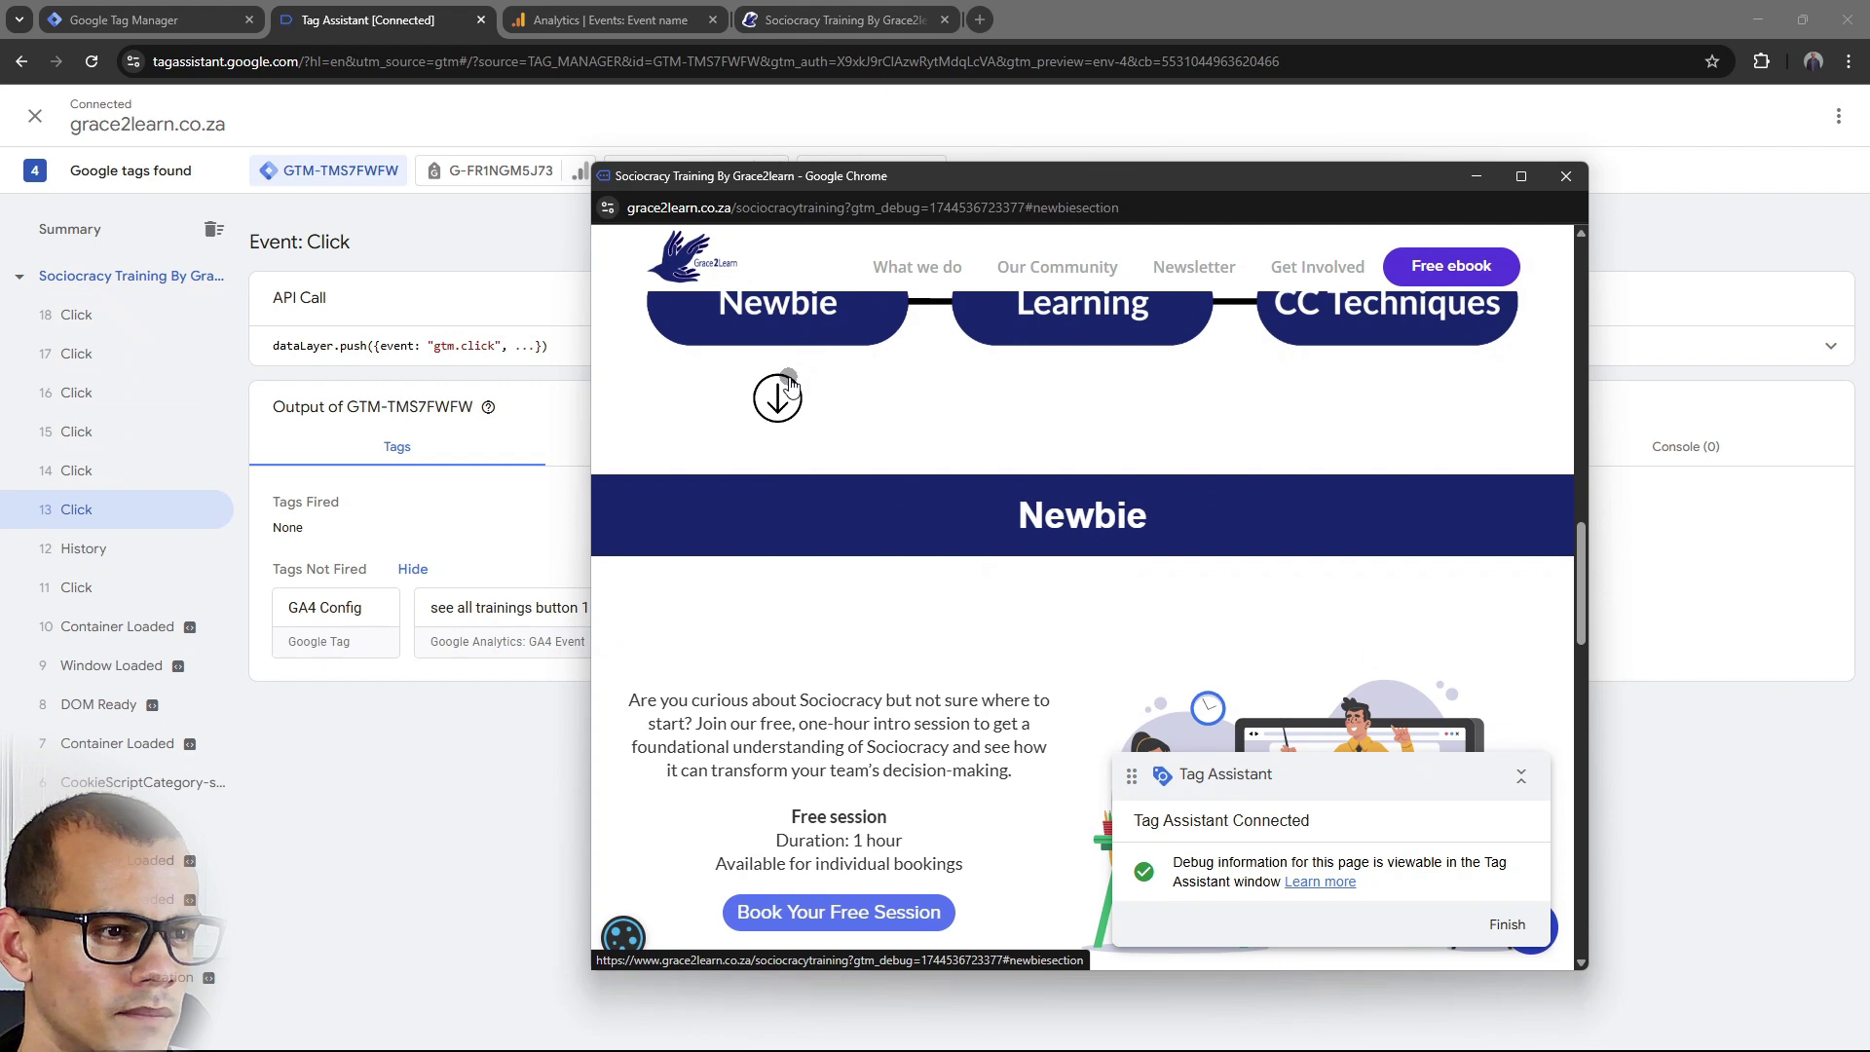
{"action": "left_click", "coordinate": [31, 318]}
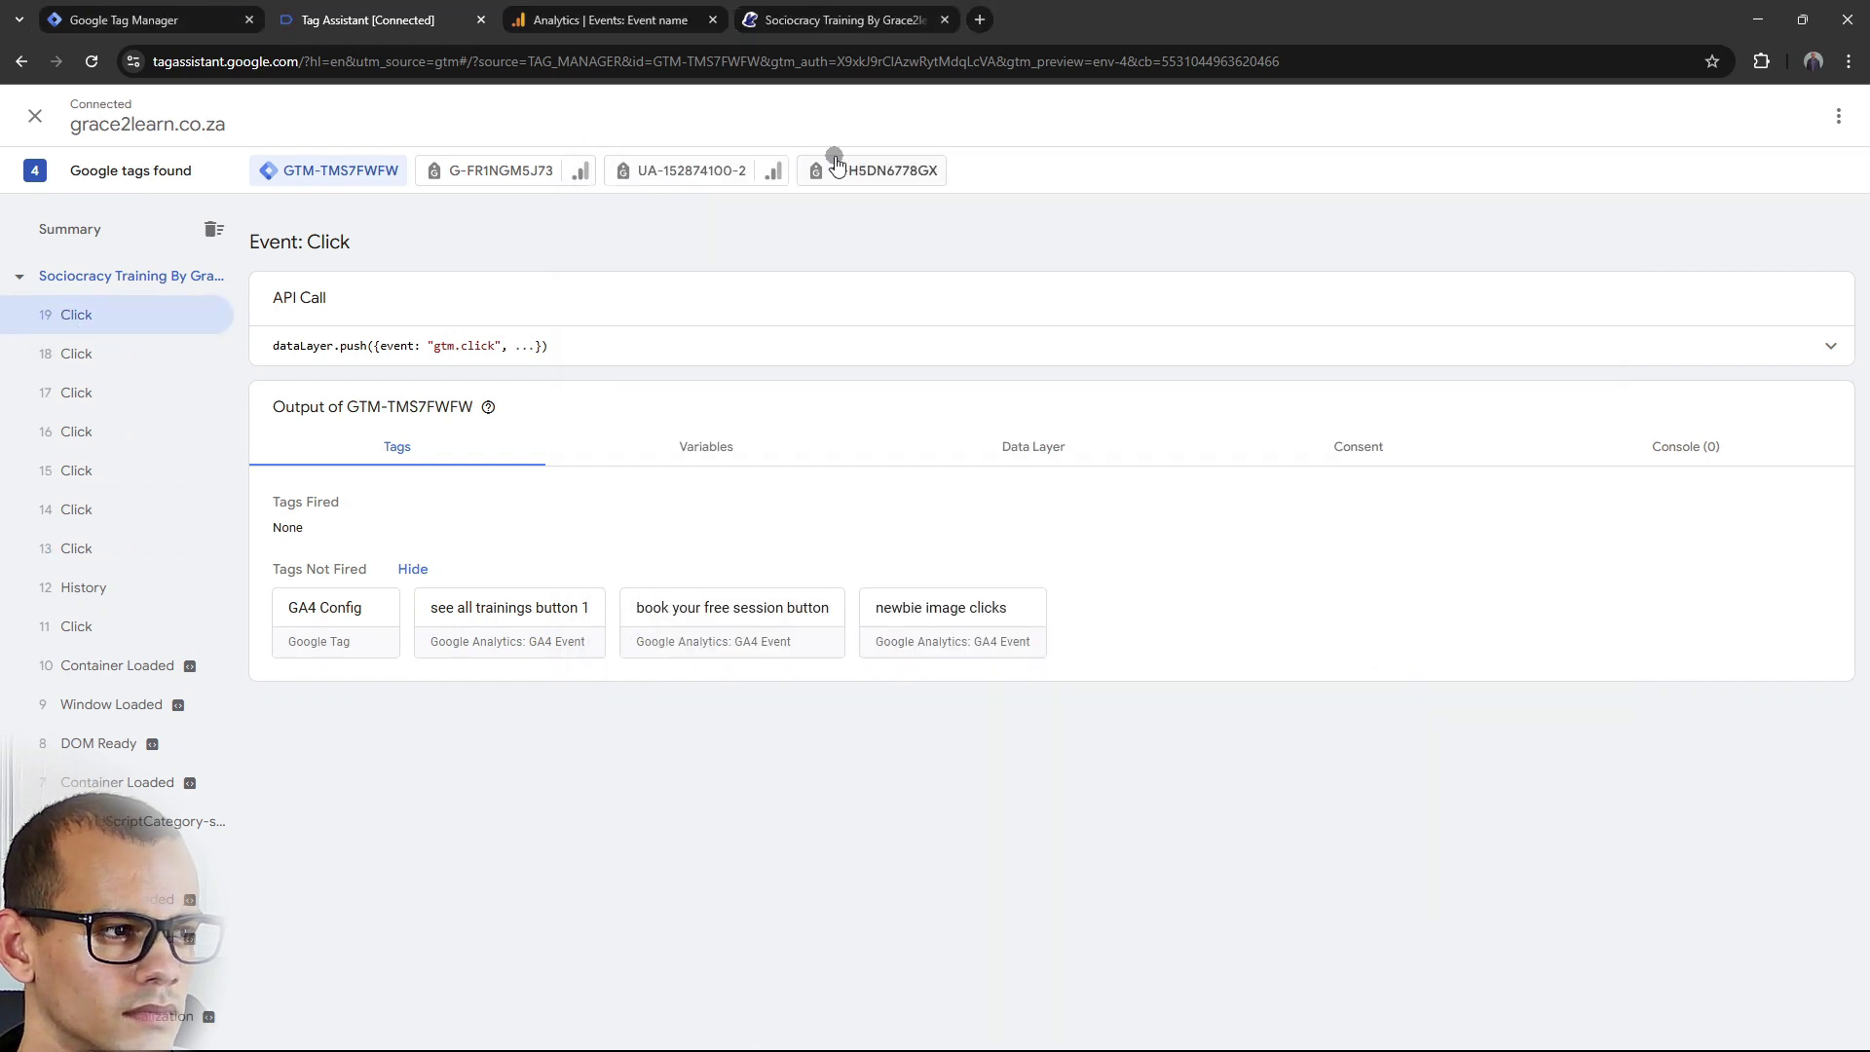
Check the hits sent to G-FR1NGM5J73, and review which tags fired on each Click event of the GTM-TMS7FWFW container.
{"action": "left_click", "coordinate": [526, 173]}
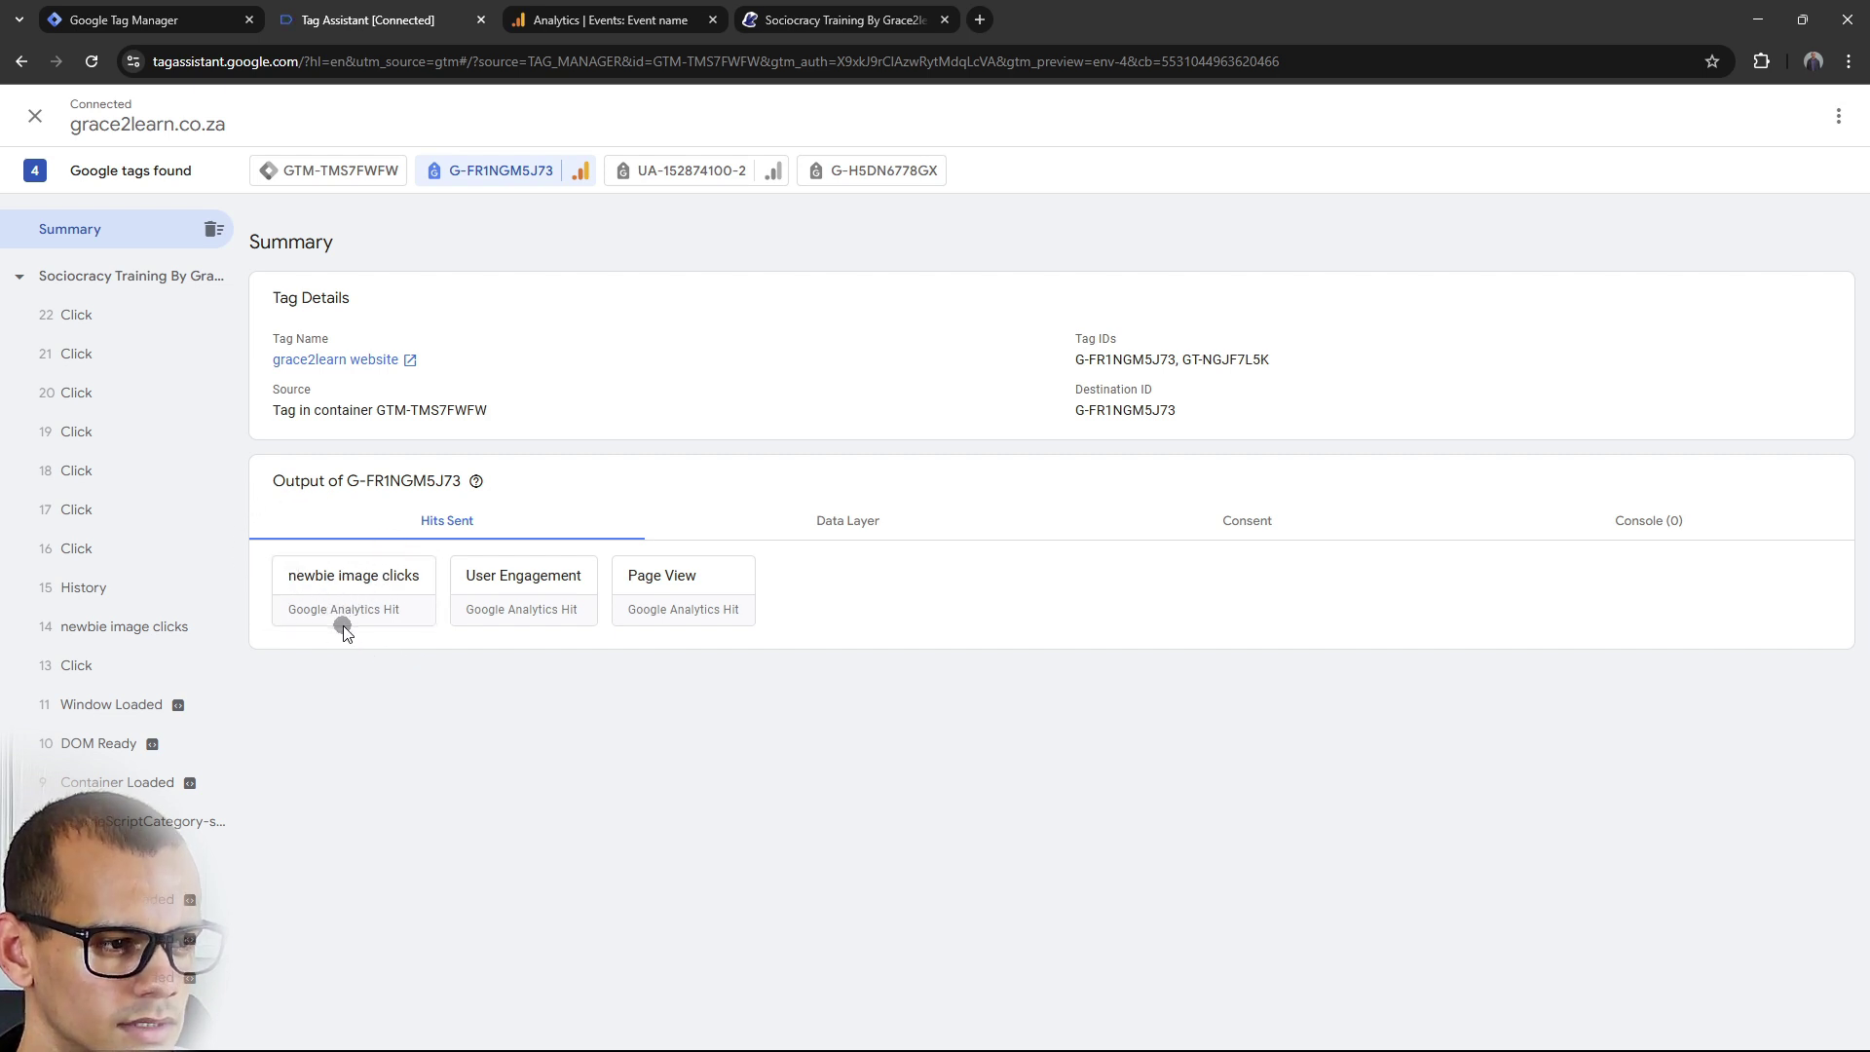
{"action": "left_click", "coordinate": [326, 176]}
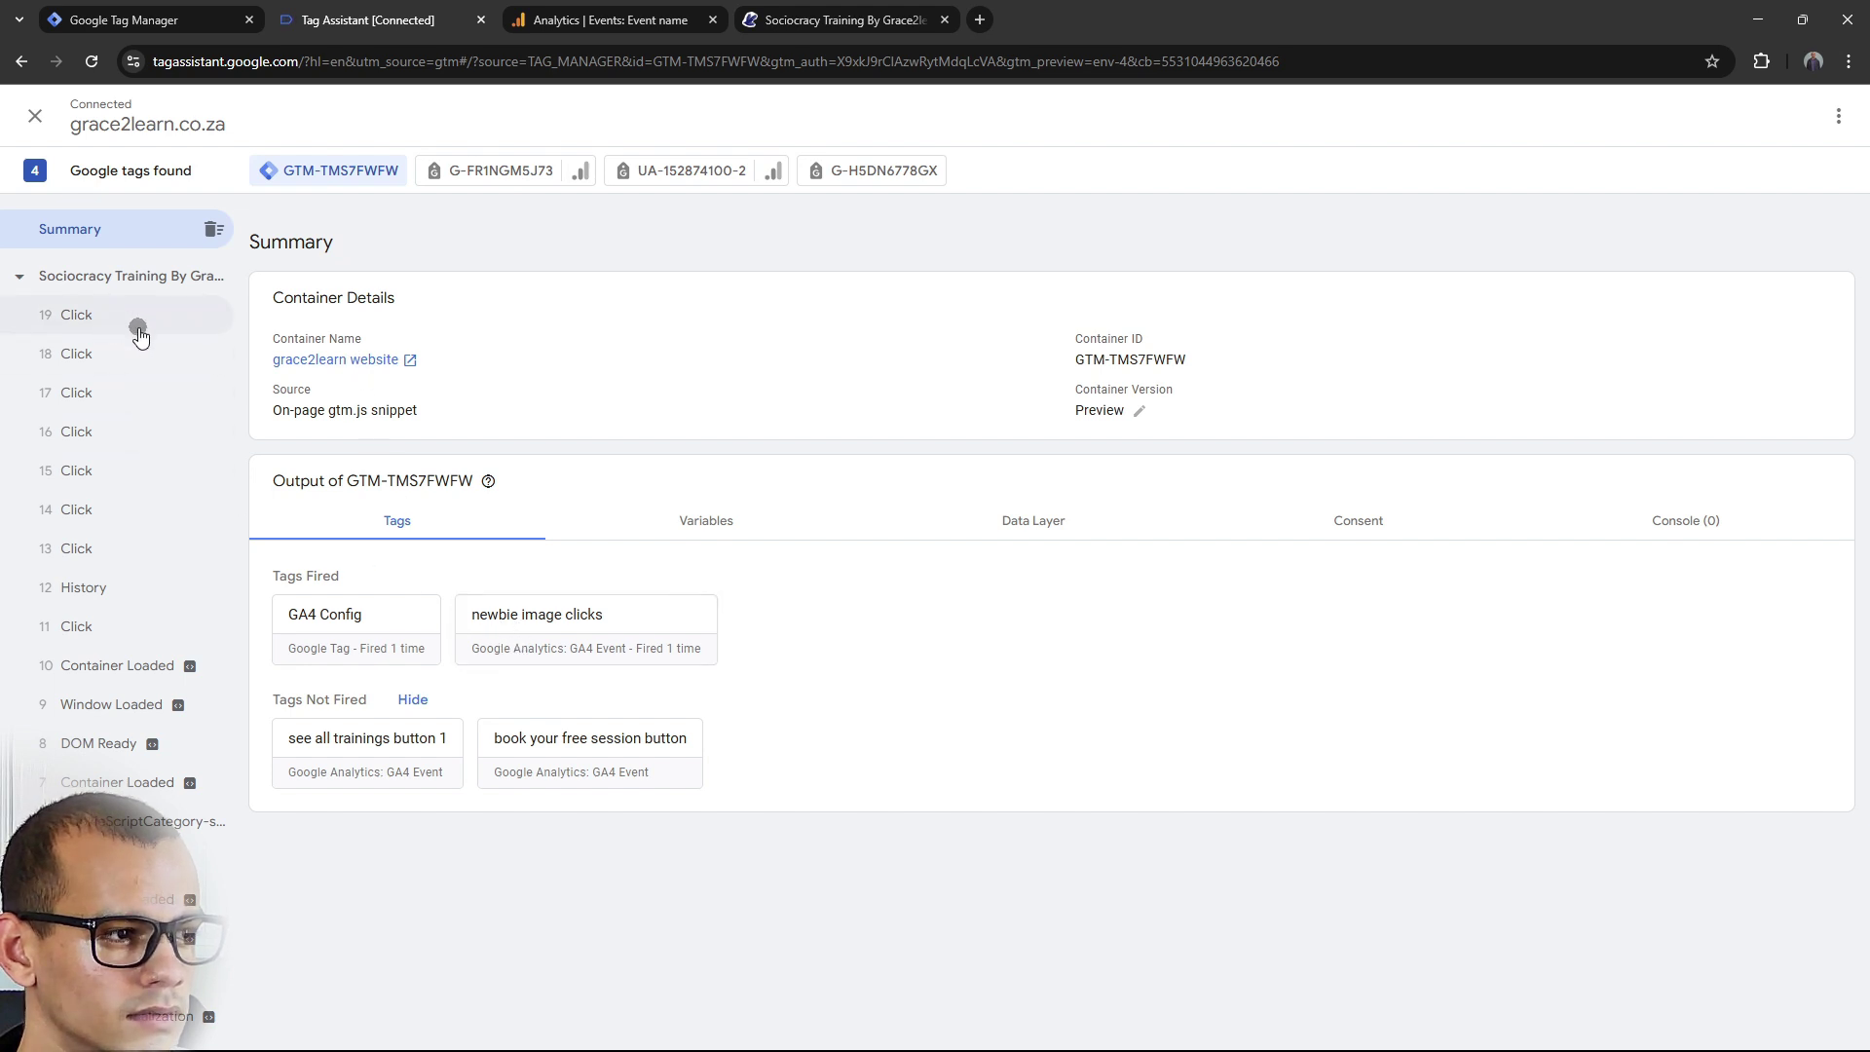
{"action": "left_click", "coordinate": [138, 327]}
{"action": "left_click", "coordinate": [138, 361]}
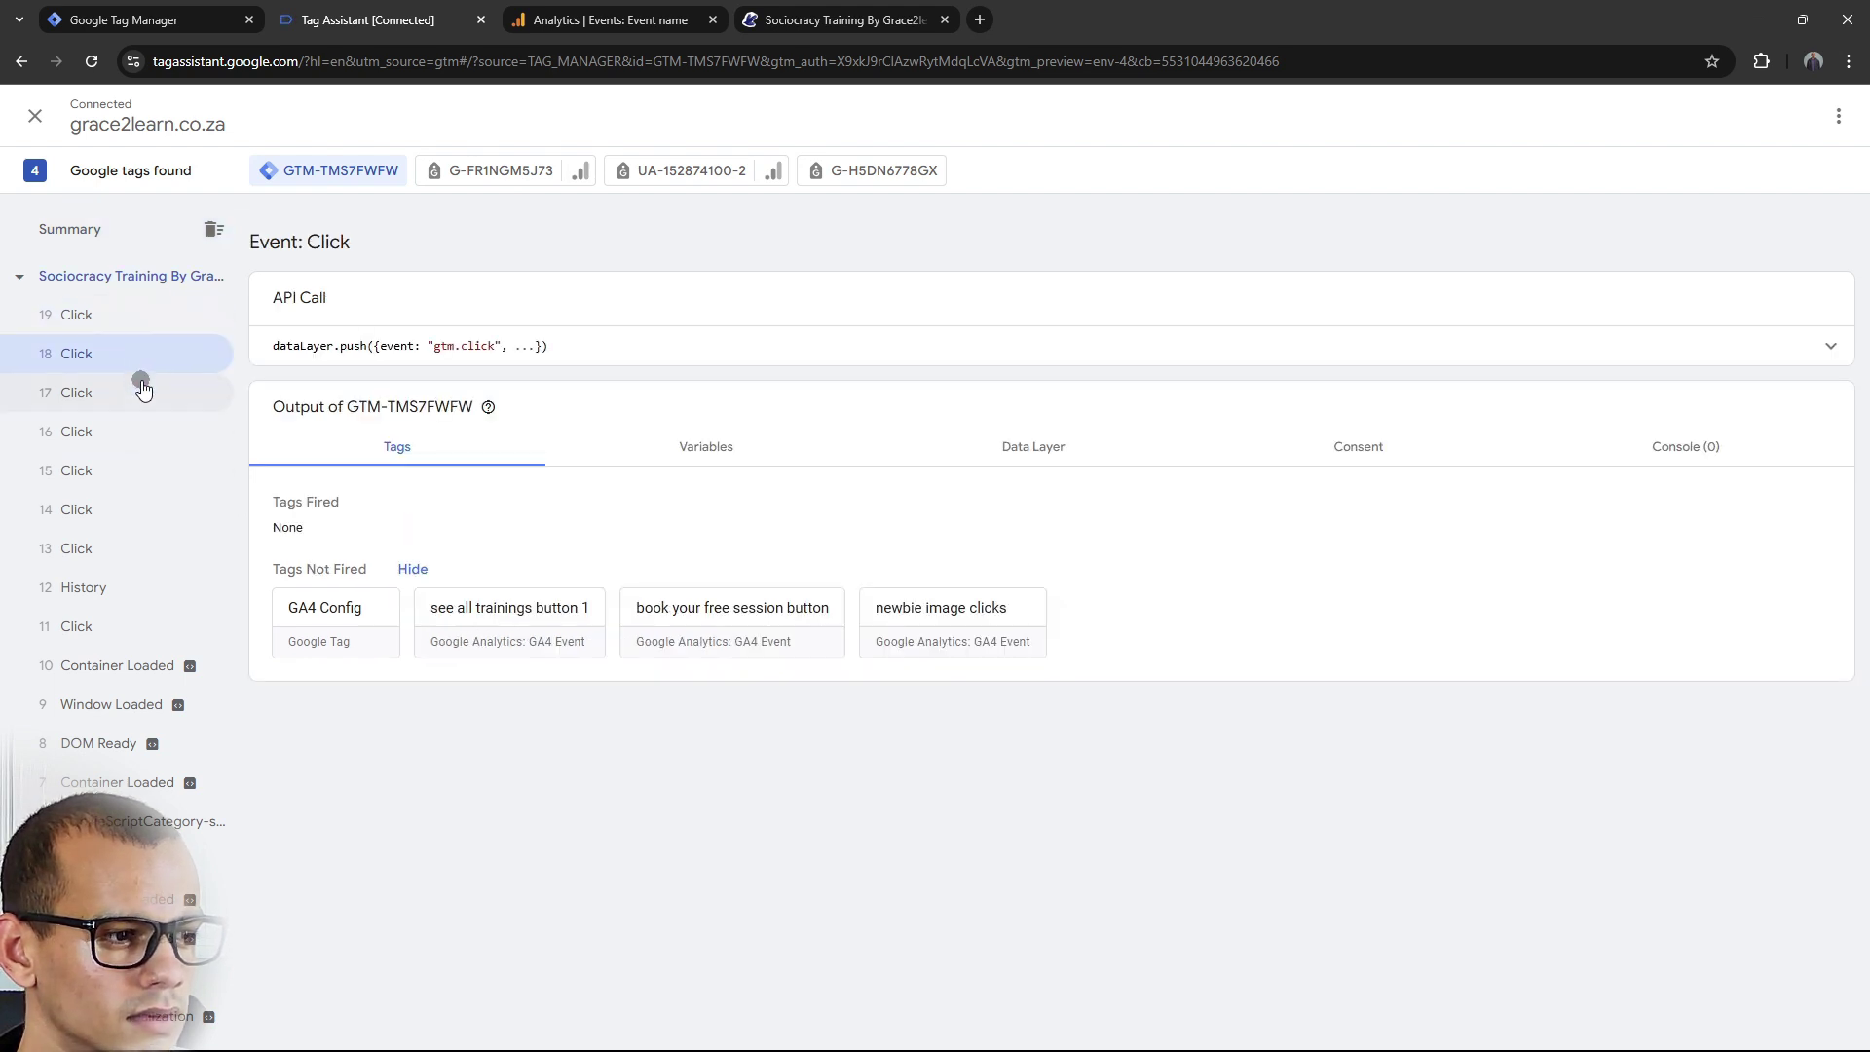
{"action": "left_click", "coordinate": [142, 392]}
{"action": "left_click", "coordinate": [141, 430]}
{"action": "left_click", "coordinate": [141, 469]}
{"action": "left_click", "coordinate": [142, 509]}
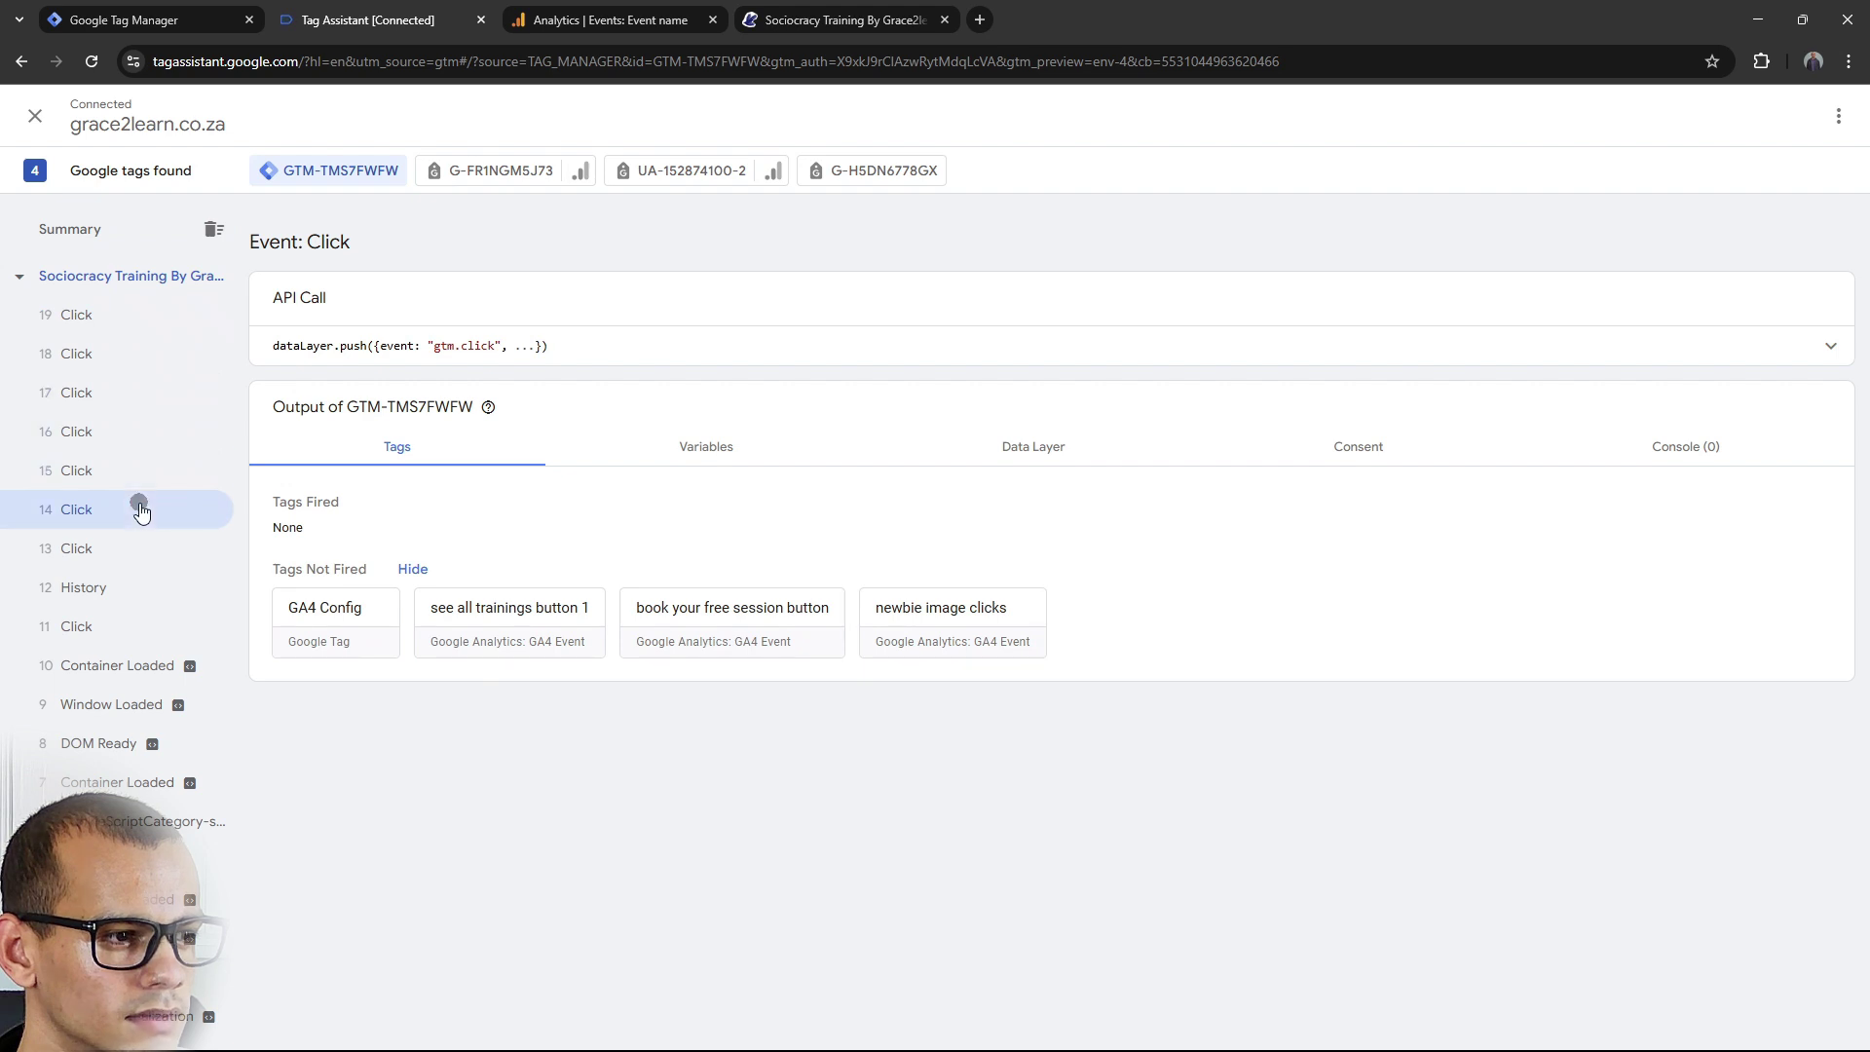
{"action": "left_click", "coordinate": [146, 546]}
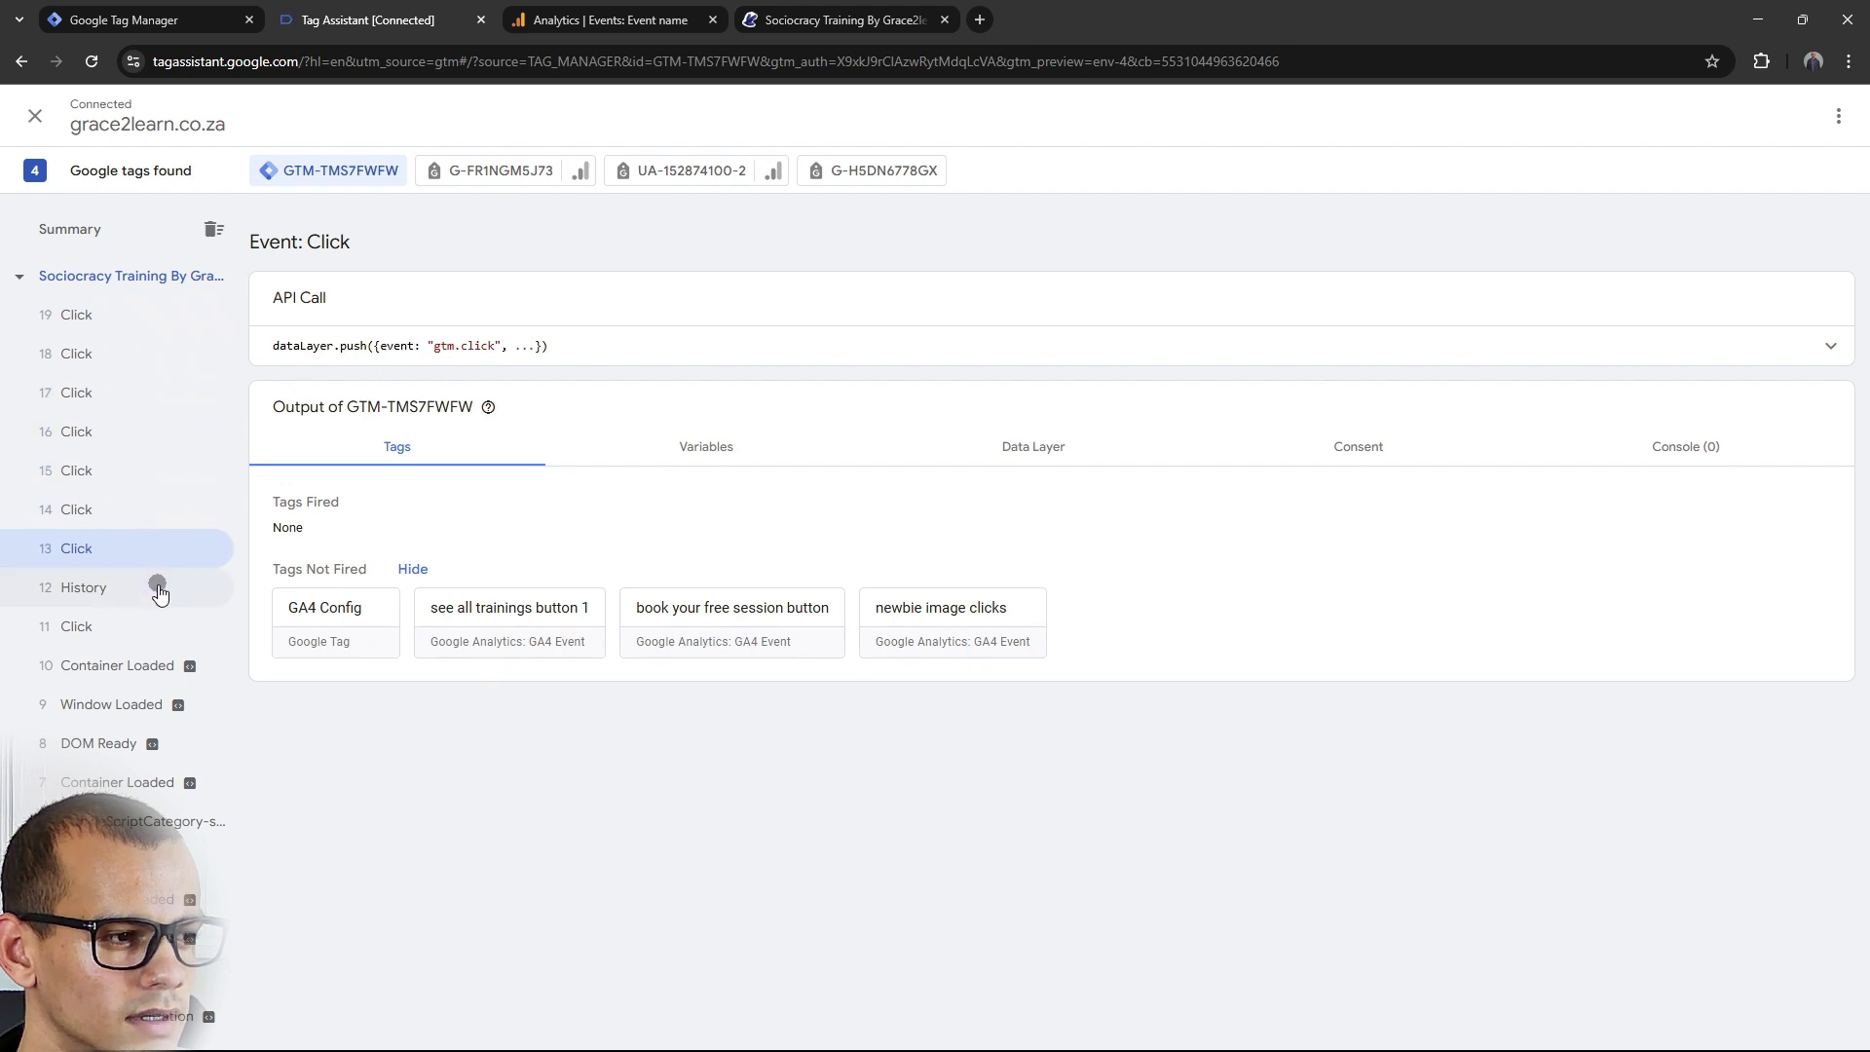
{"action": "left_click", "coordinate": [141, 623]}
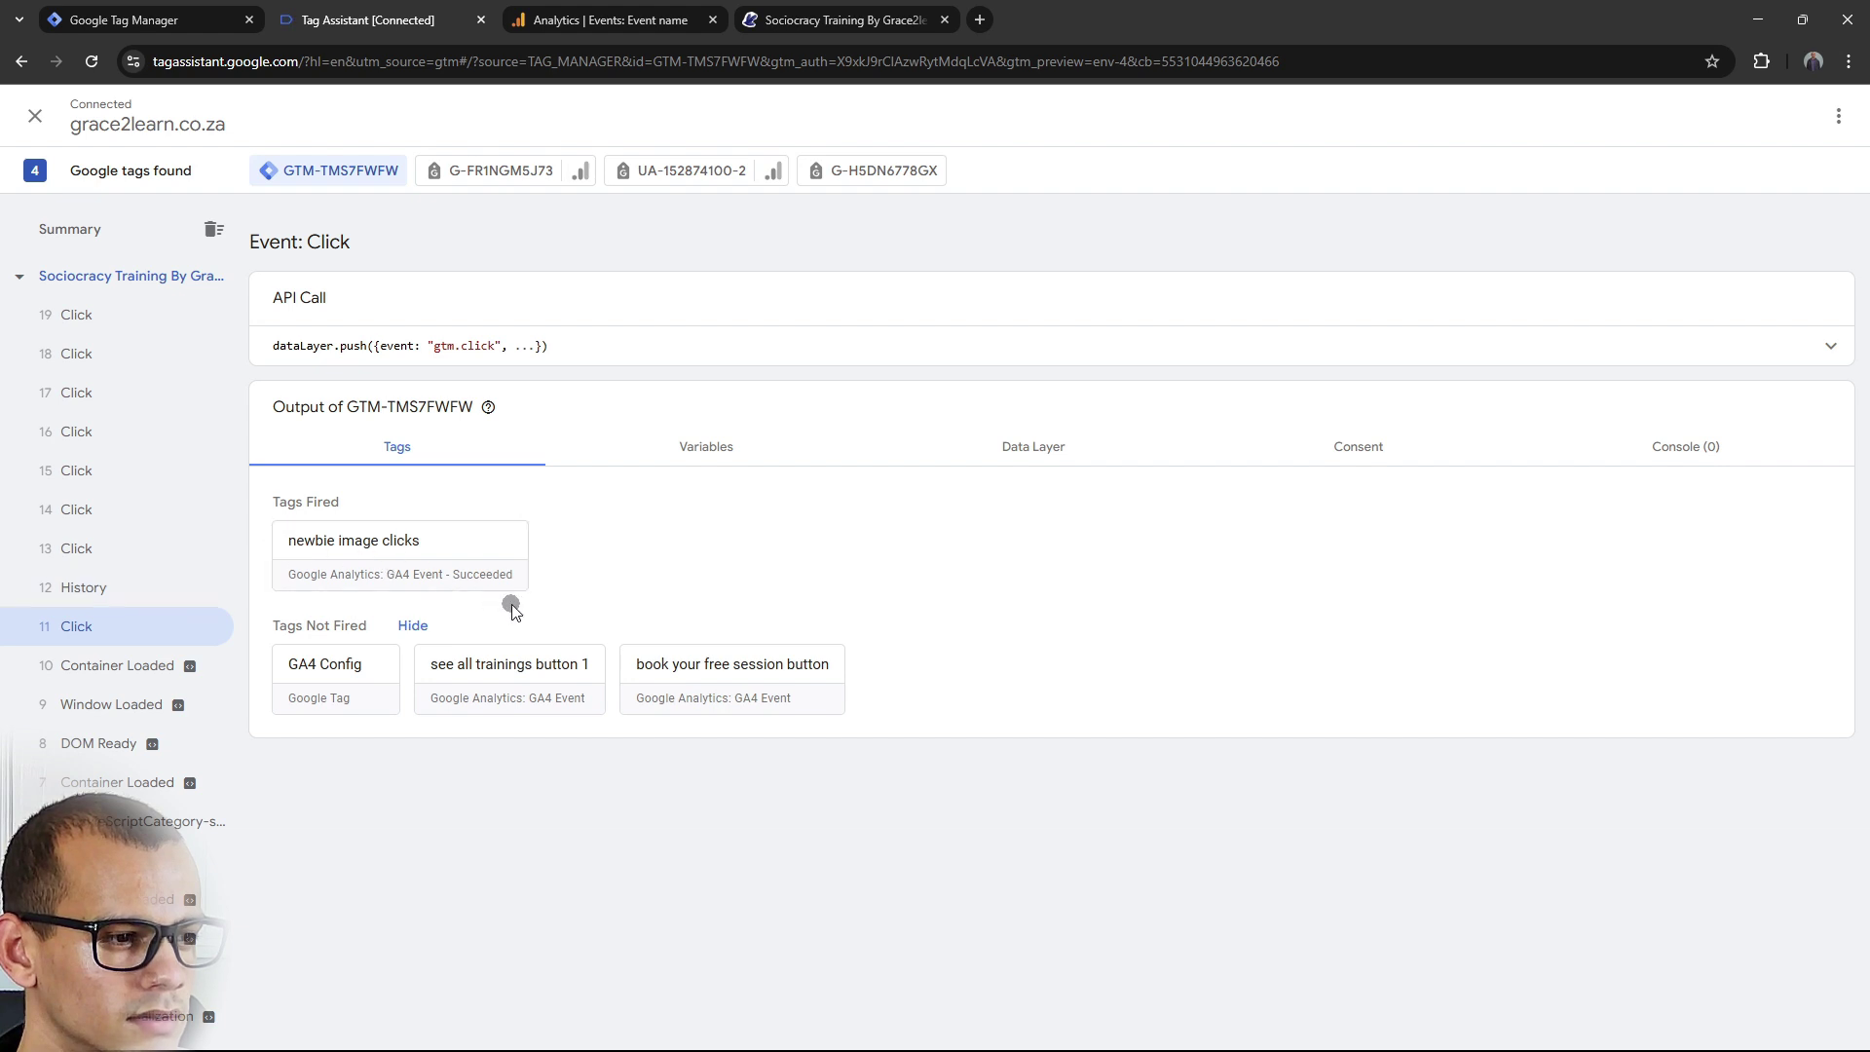
Generate another click just below the Newbie image in the previewed page and examine the tags for the newest Click event.
{"action": "left_click", "coordinate": [130, 277]}
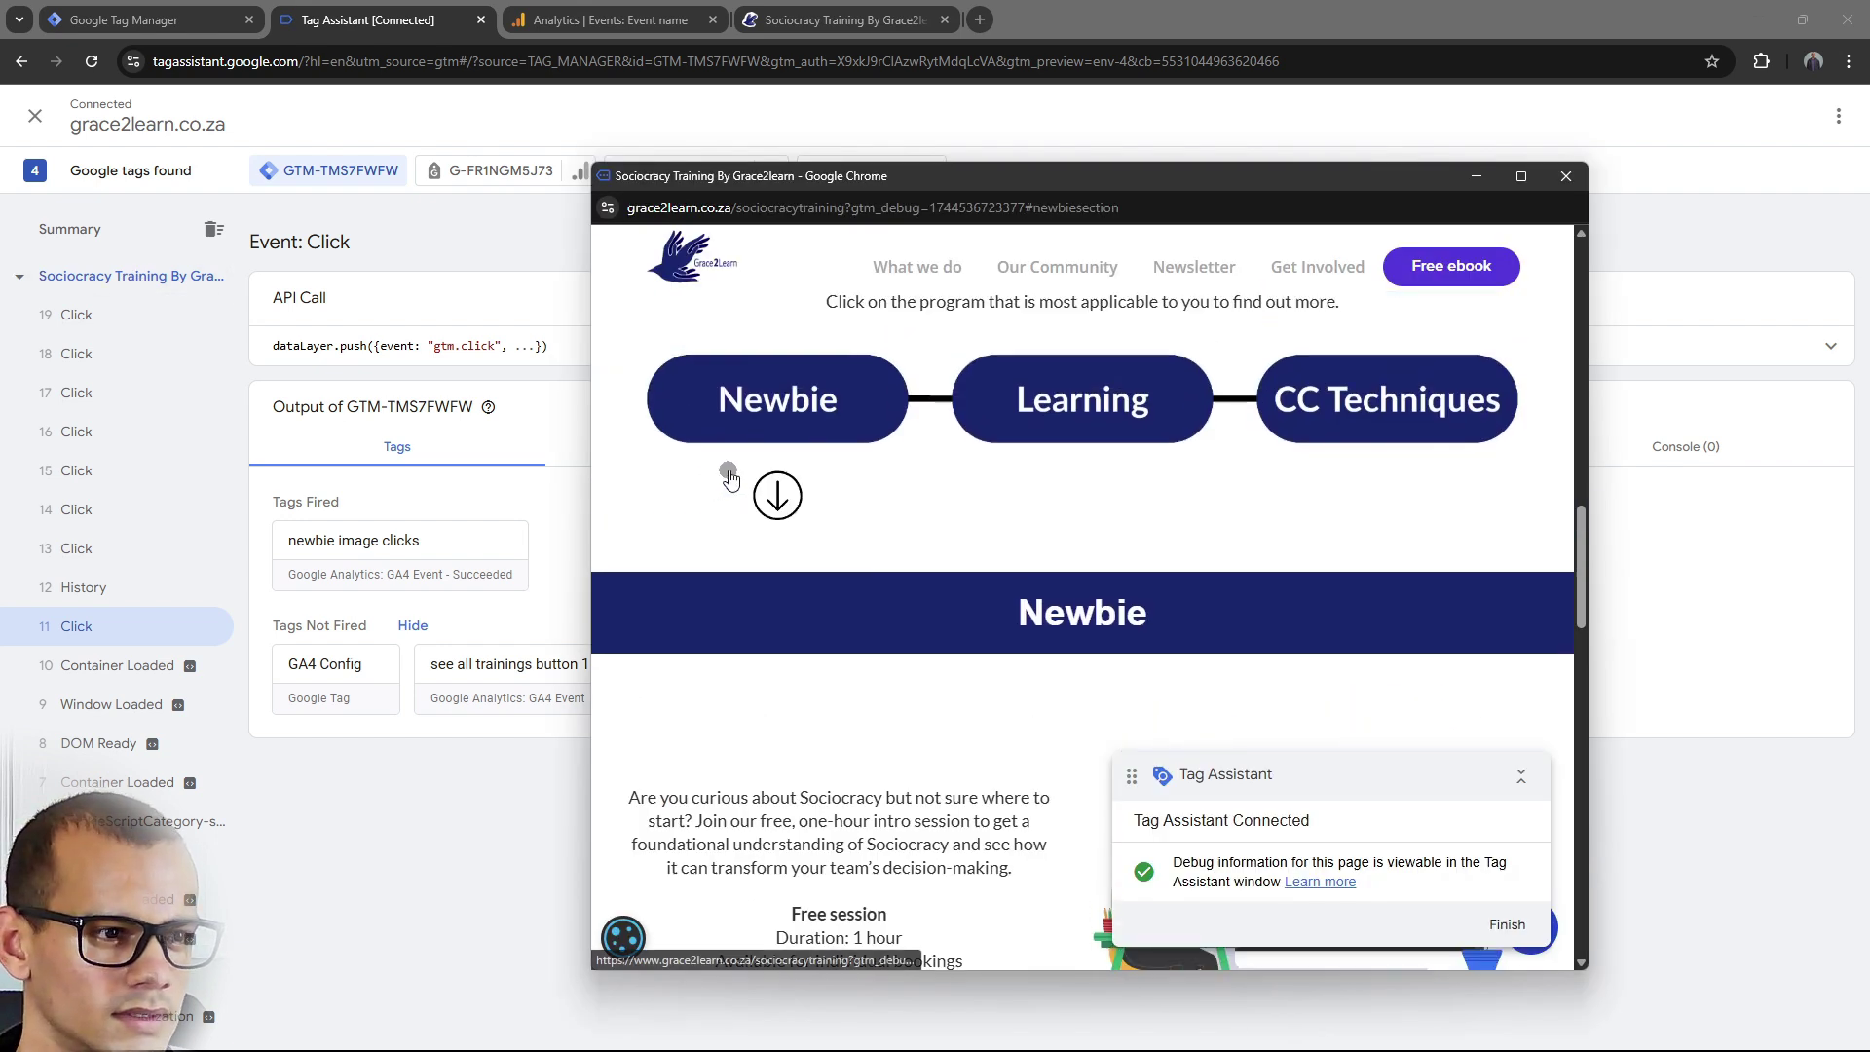
{"action": "left_click", "coordinate": [730, 479]}
{"action": "left_click", "coordinate": [112, 321]}
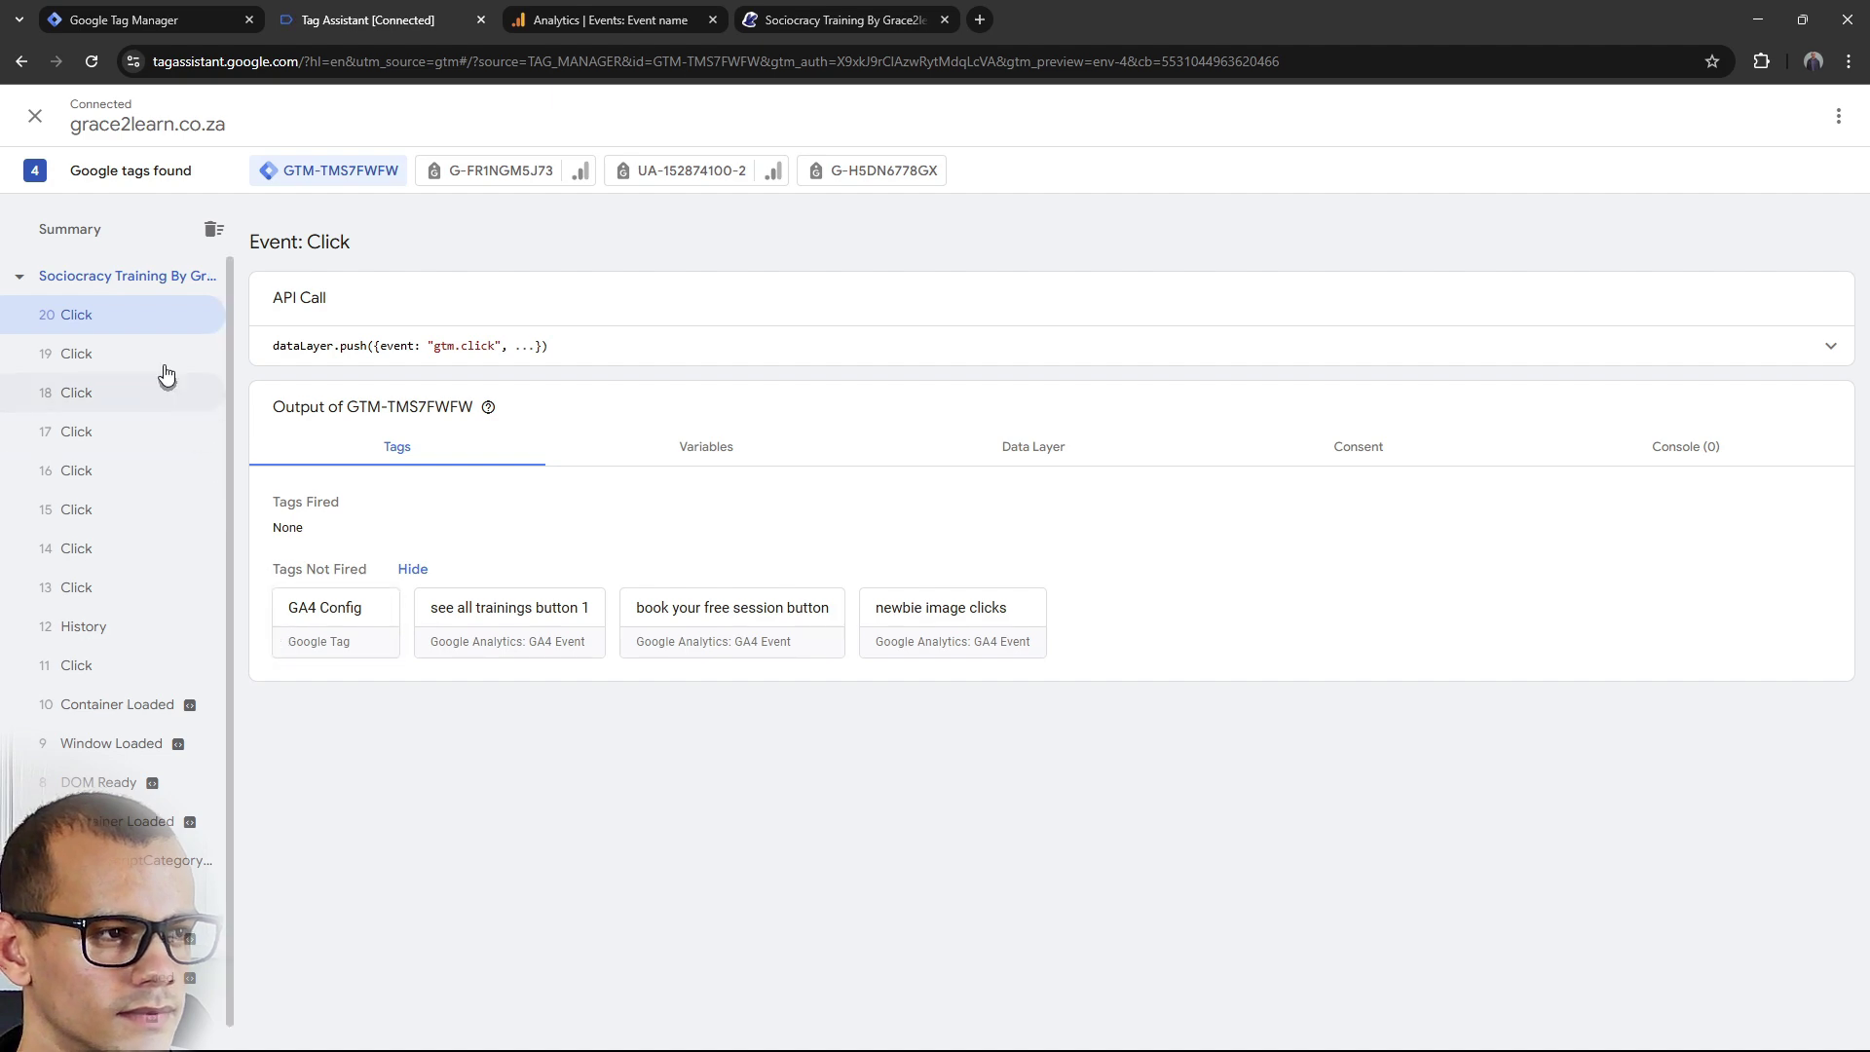
{"action": "left_click", "coordinate": [480, 19]}
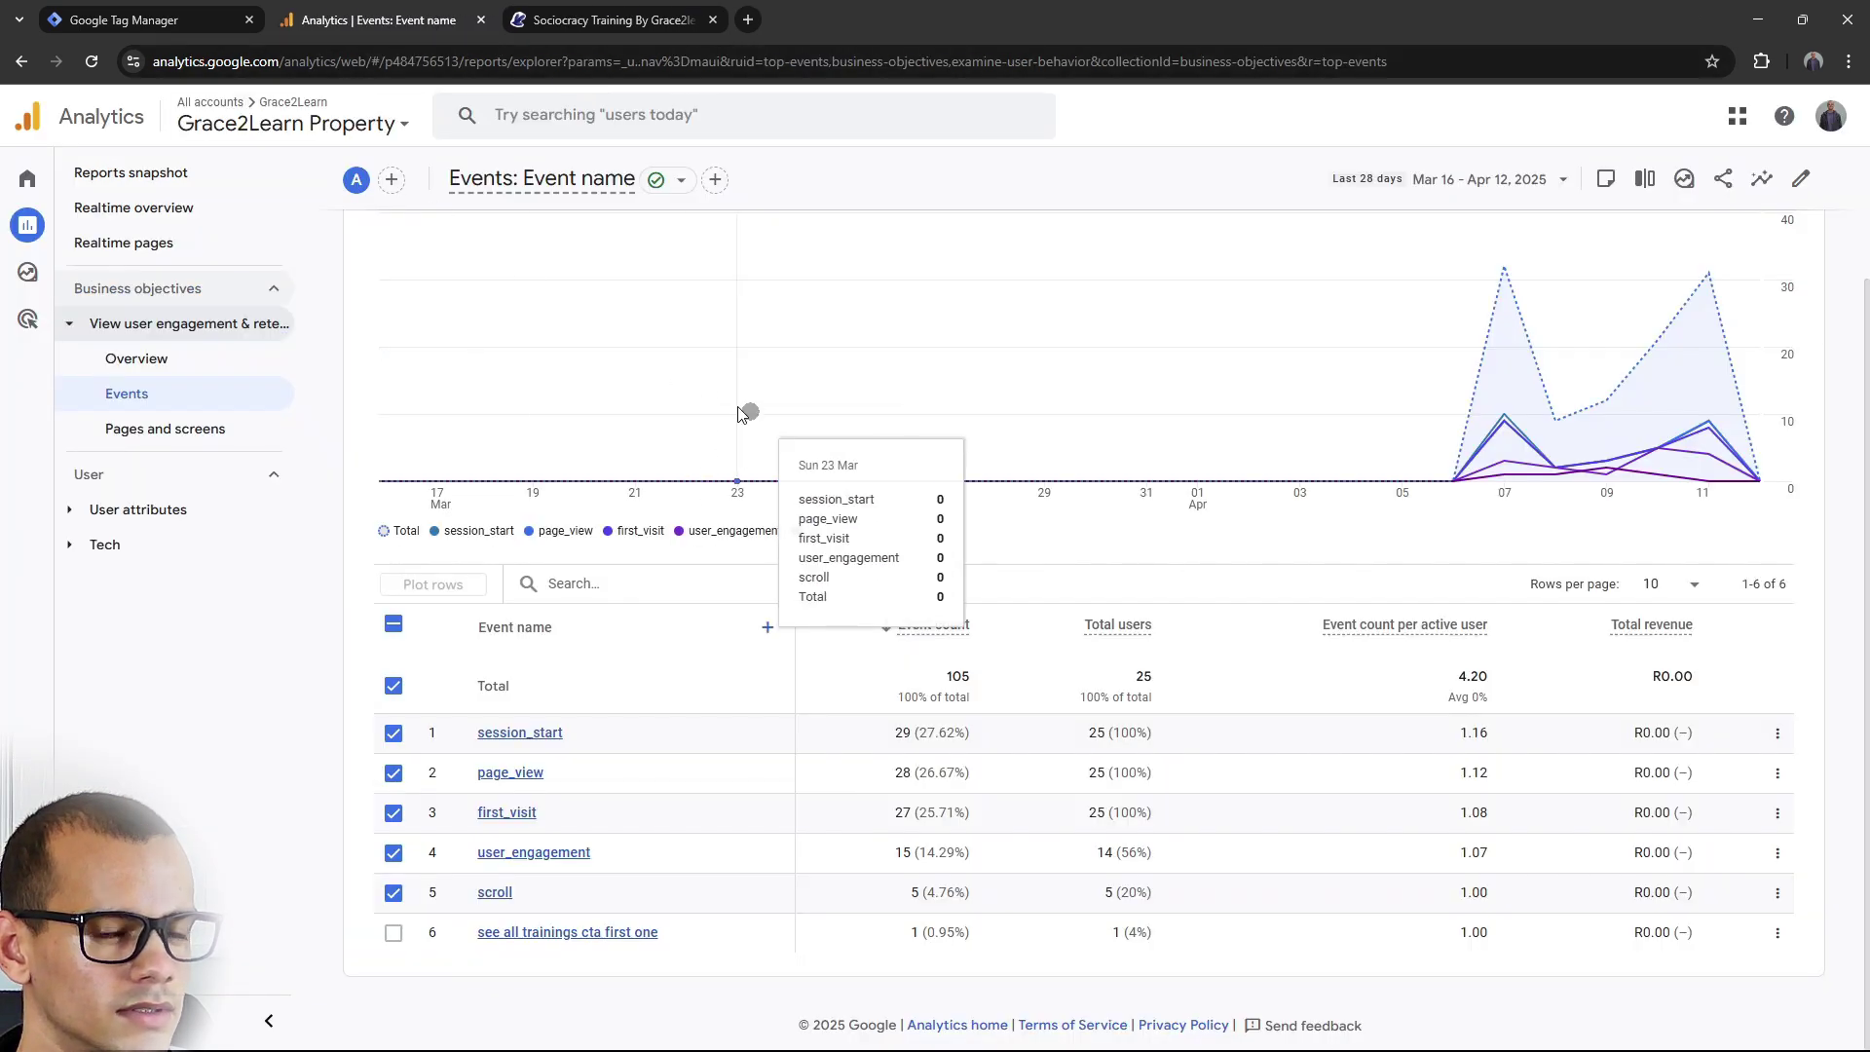
{"action": "left_click", "coordinate": [146, 20]}
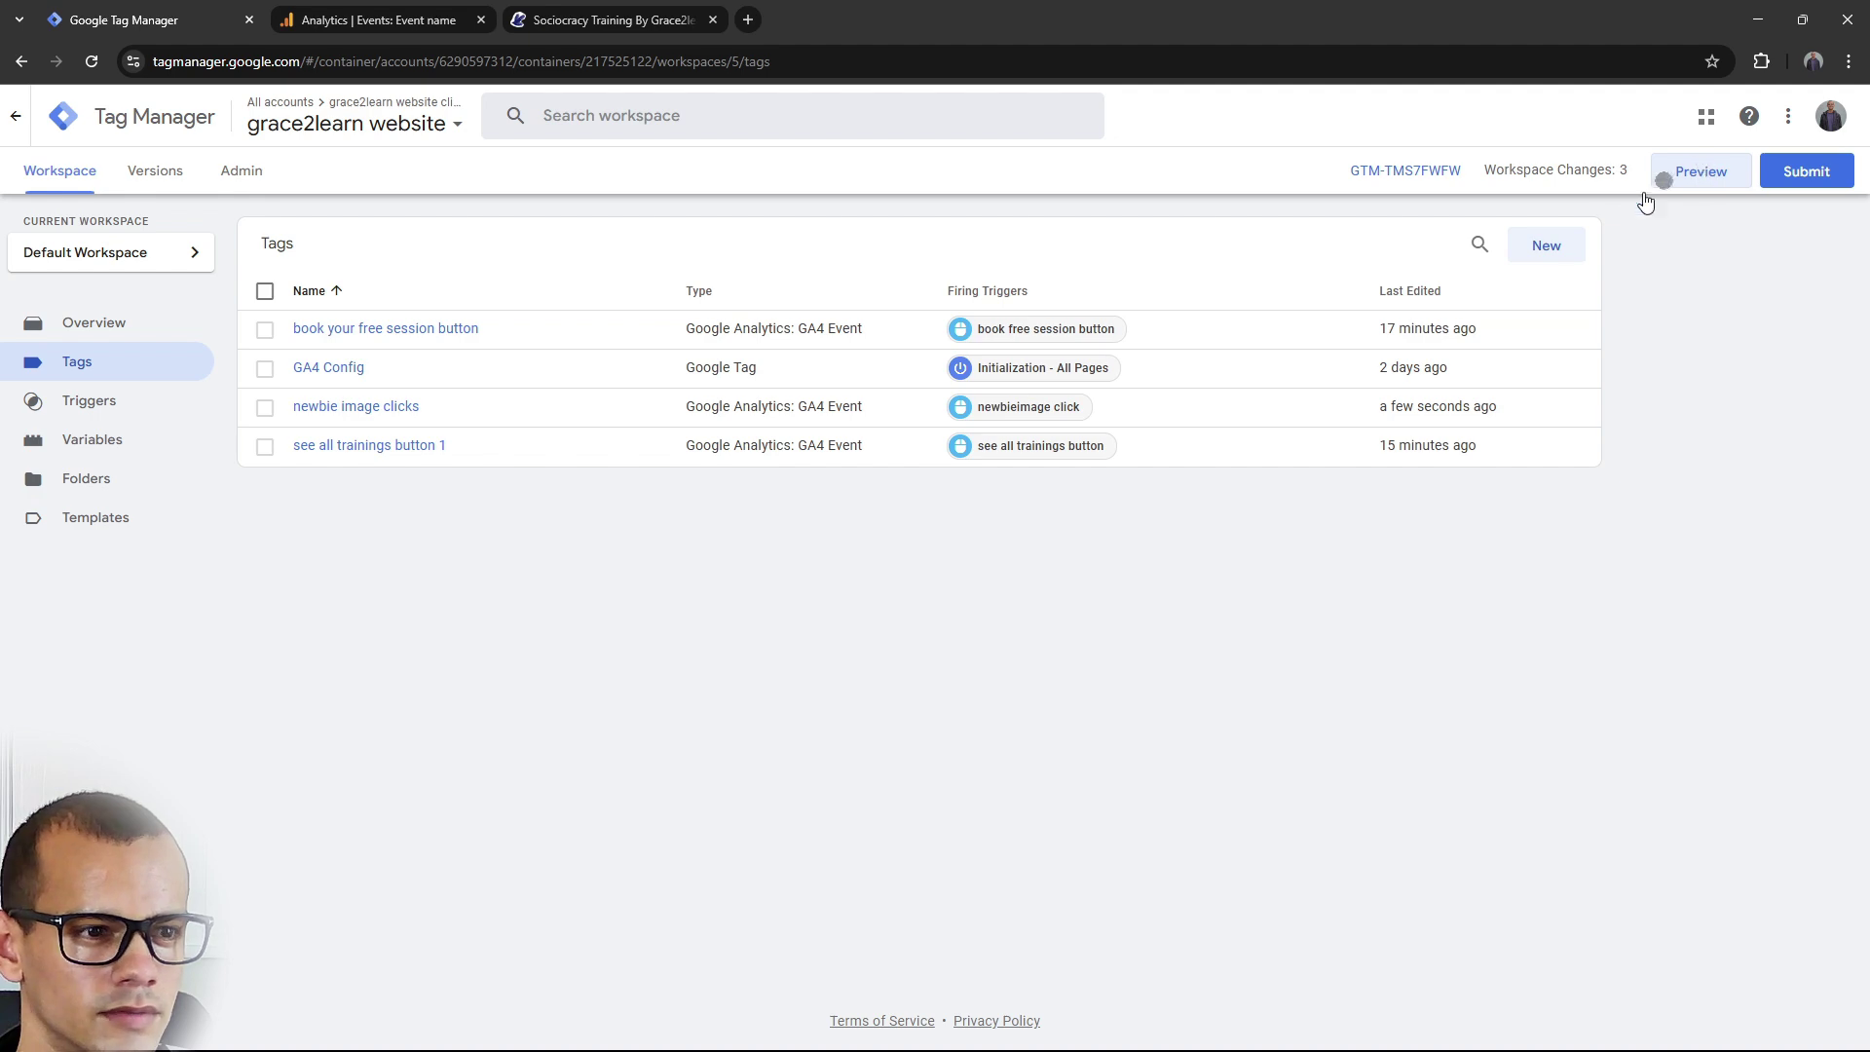
{"action": "left_click", "coordinate": [1695, 171]}
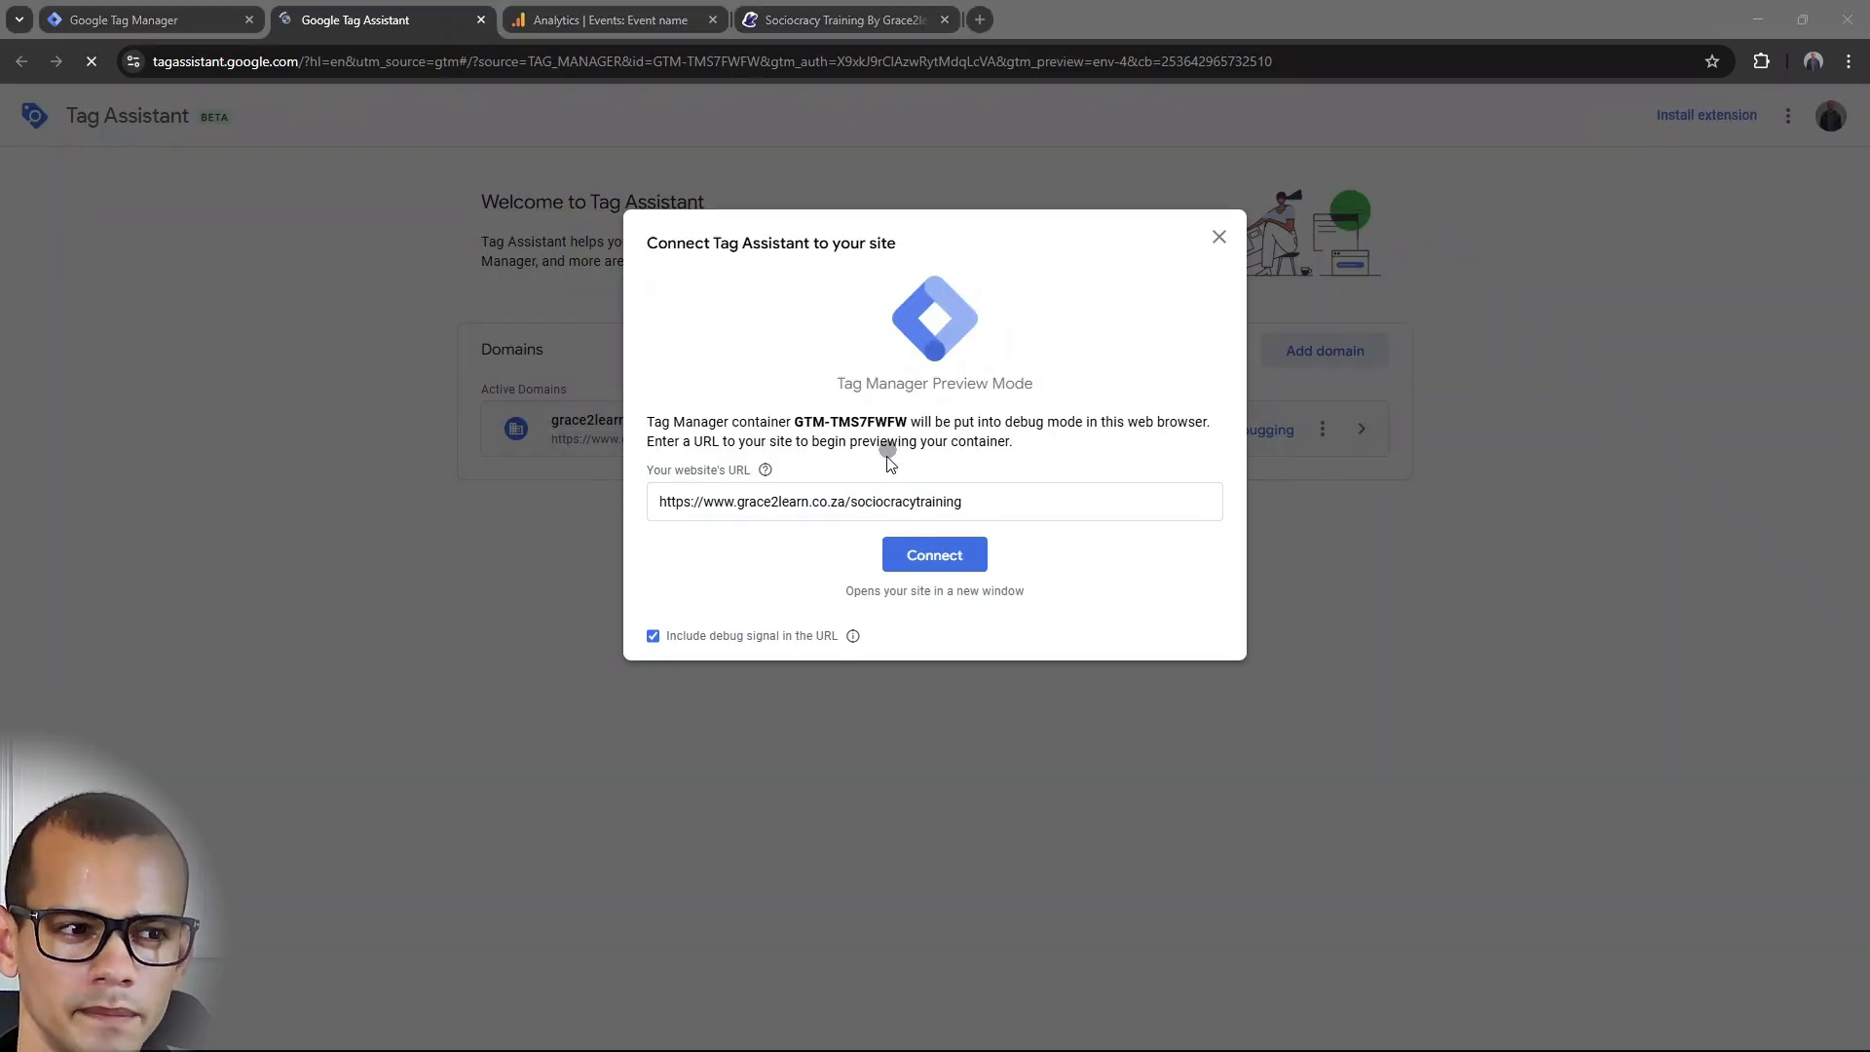
{"action": "left_click", "coordinate": [936, 551]}
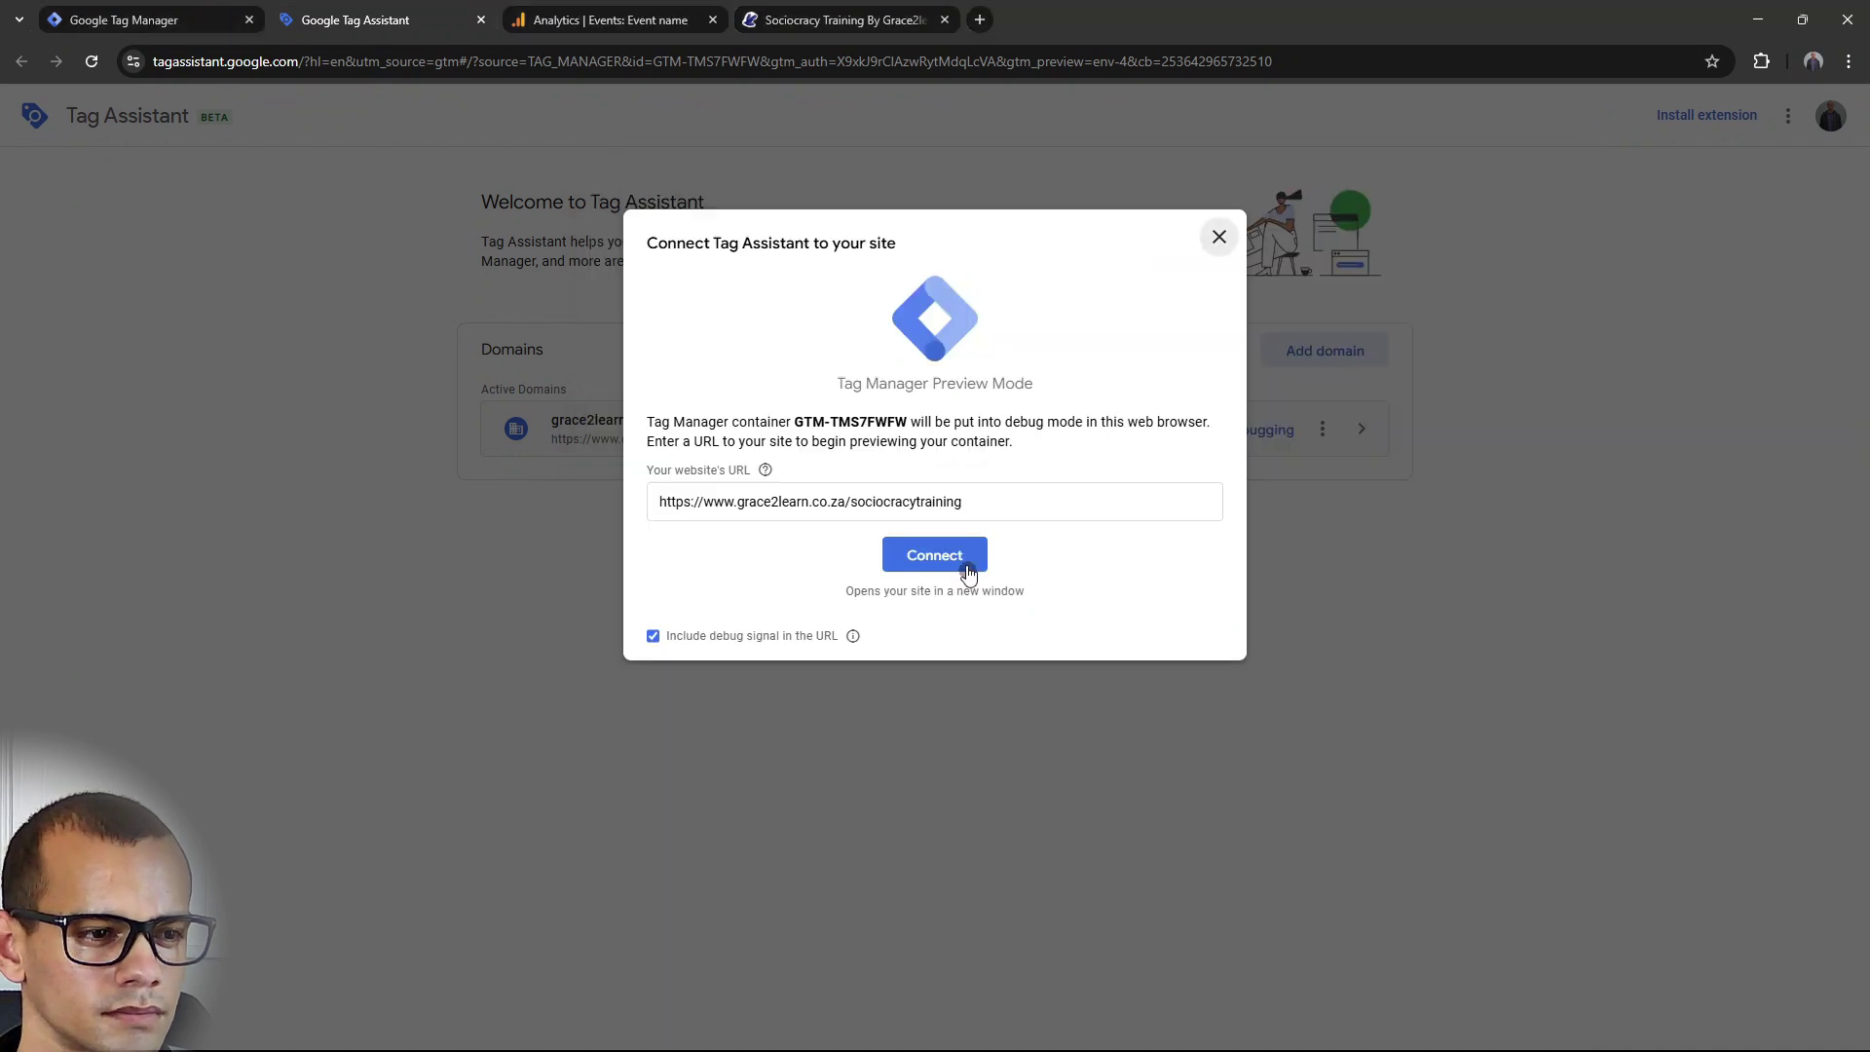
{"action": "left_click", "coordinate": [964, 563]}
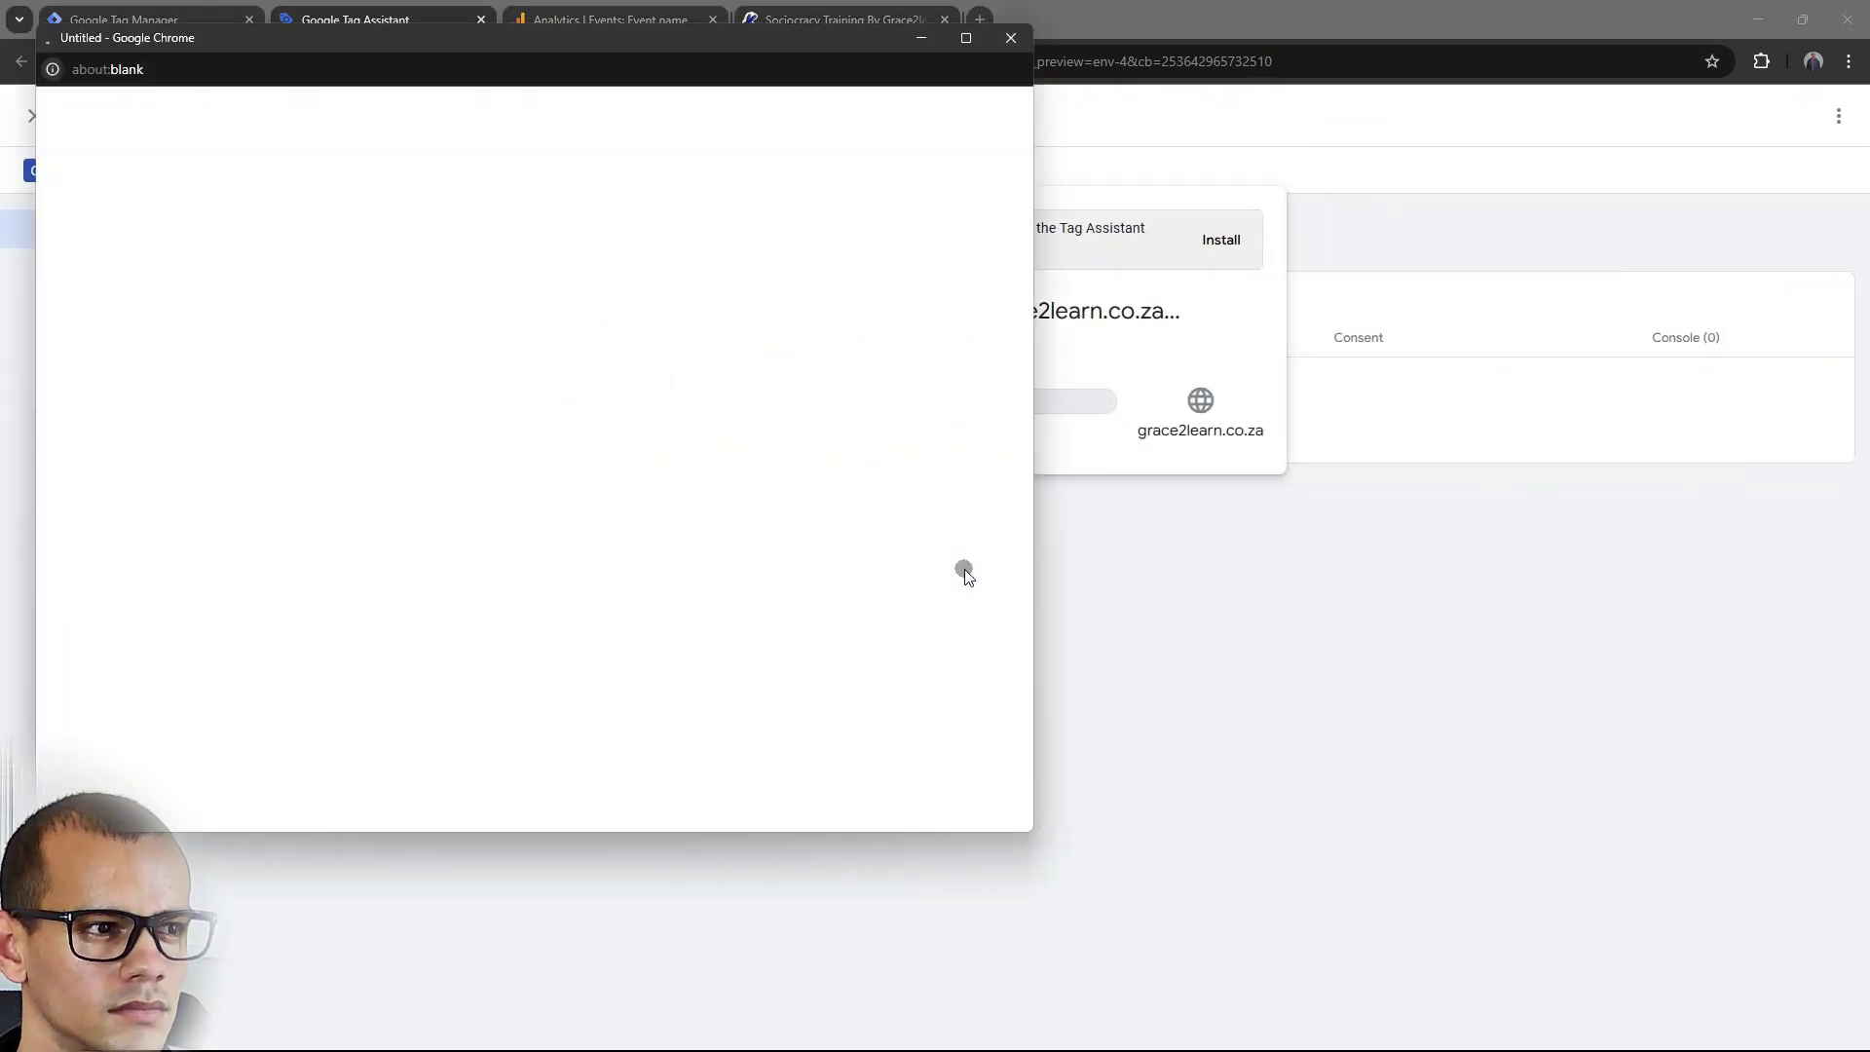
Generate one click on the Newbie image in the previewed page and examine which tags fired on that Click event.
{"action": "left_click_drag", "start_coordinate": [767, 44], "coordinate": [1100, 154]}
{"action": "scroll", "coordinate": [964, 475], "scroll_direction": "down", "scroll_amount": 4}
{"action": "scroll", "coordinate": [950, 472], "scroll_direction": "down", "scroll_amount": 10}
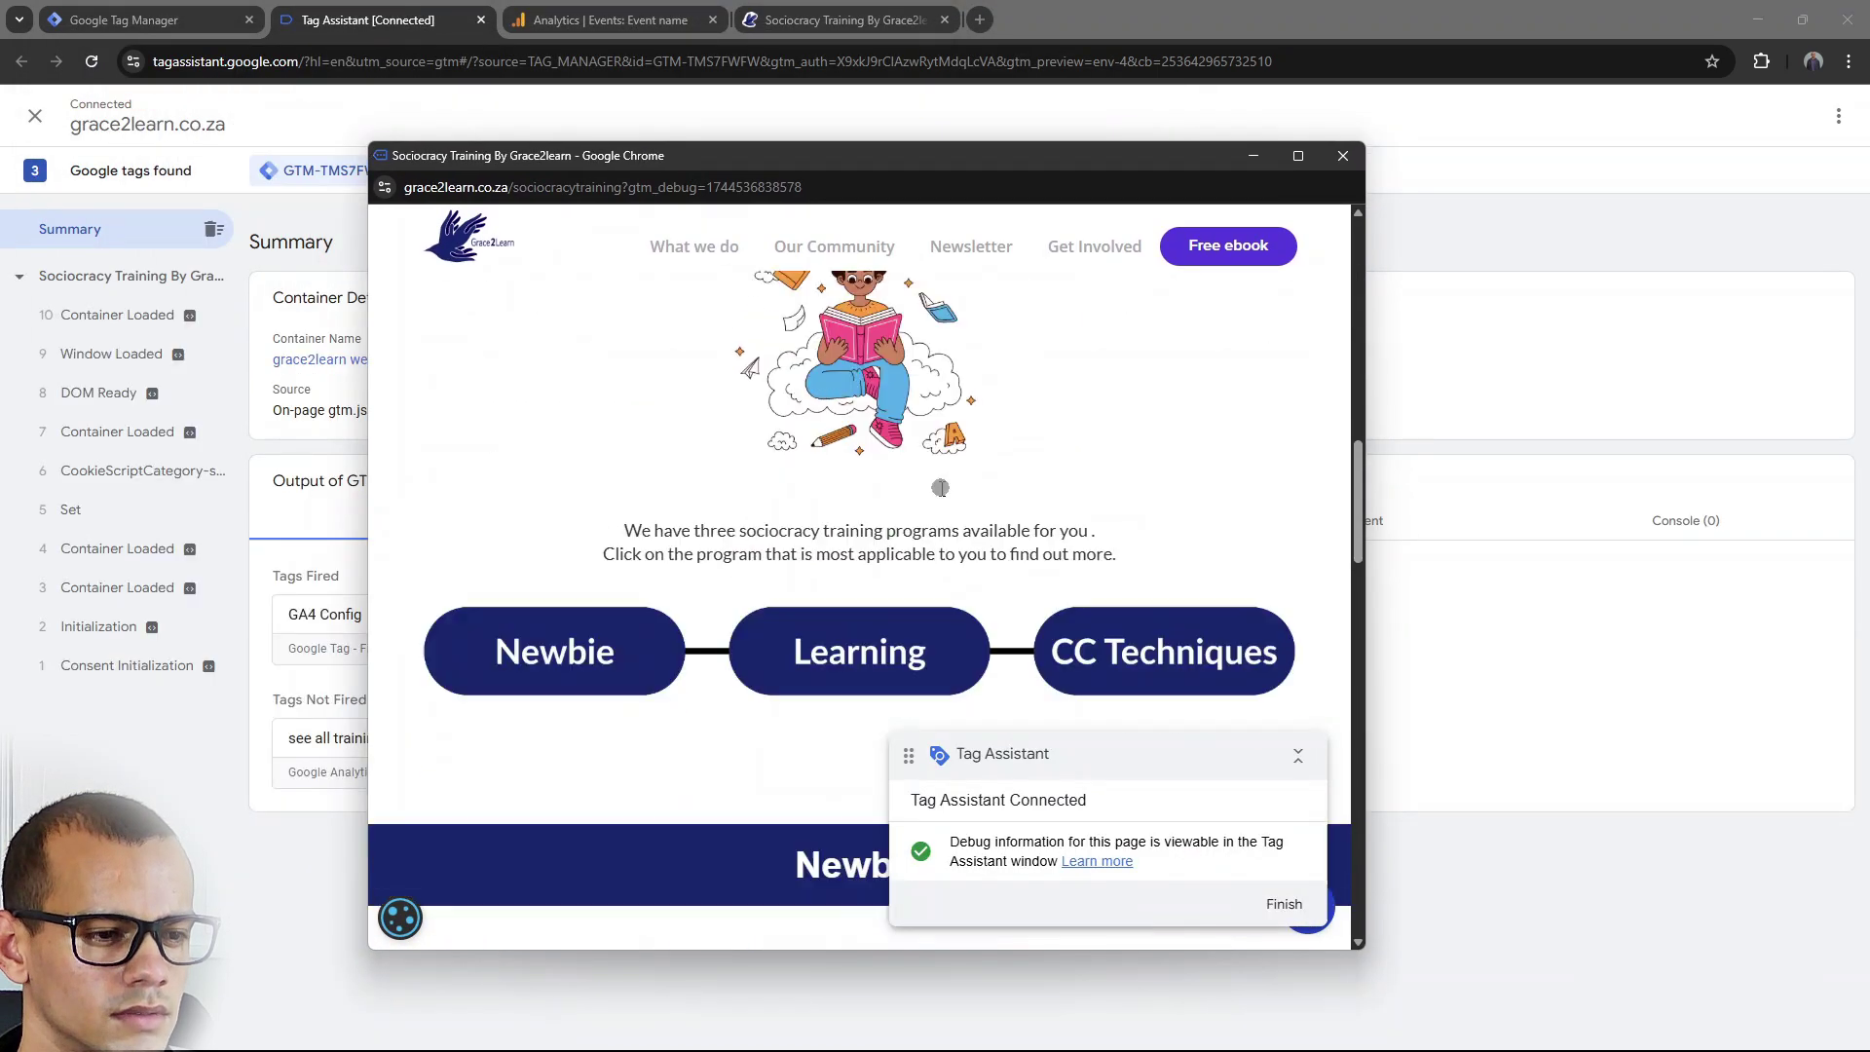
{"action": "left_click", "coordinate": [604, 536]}
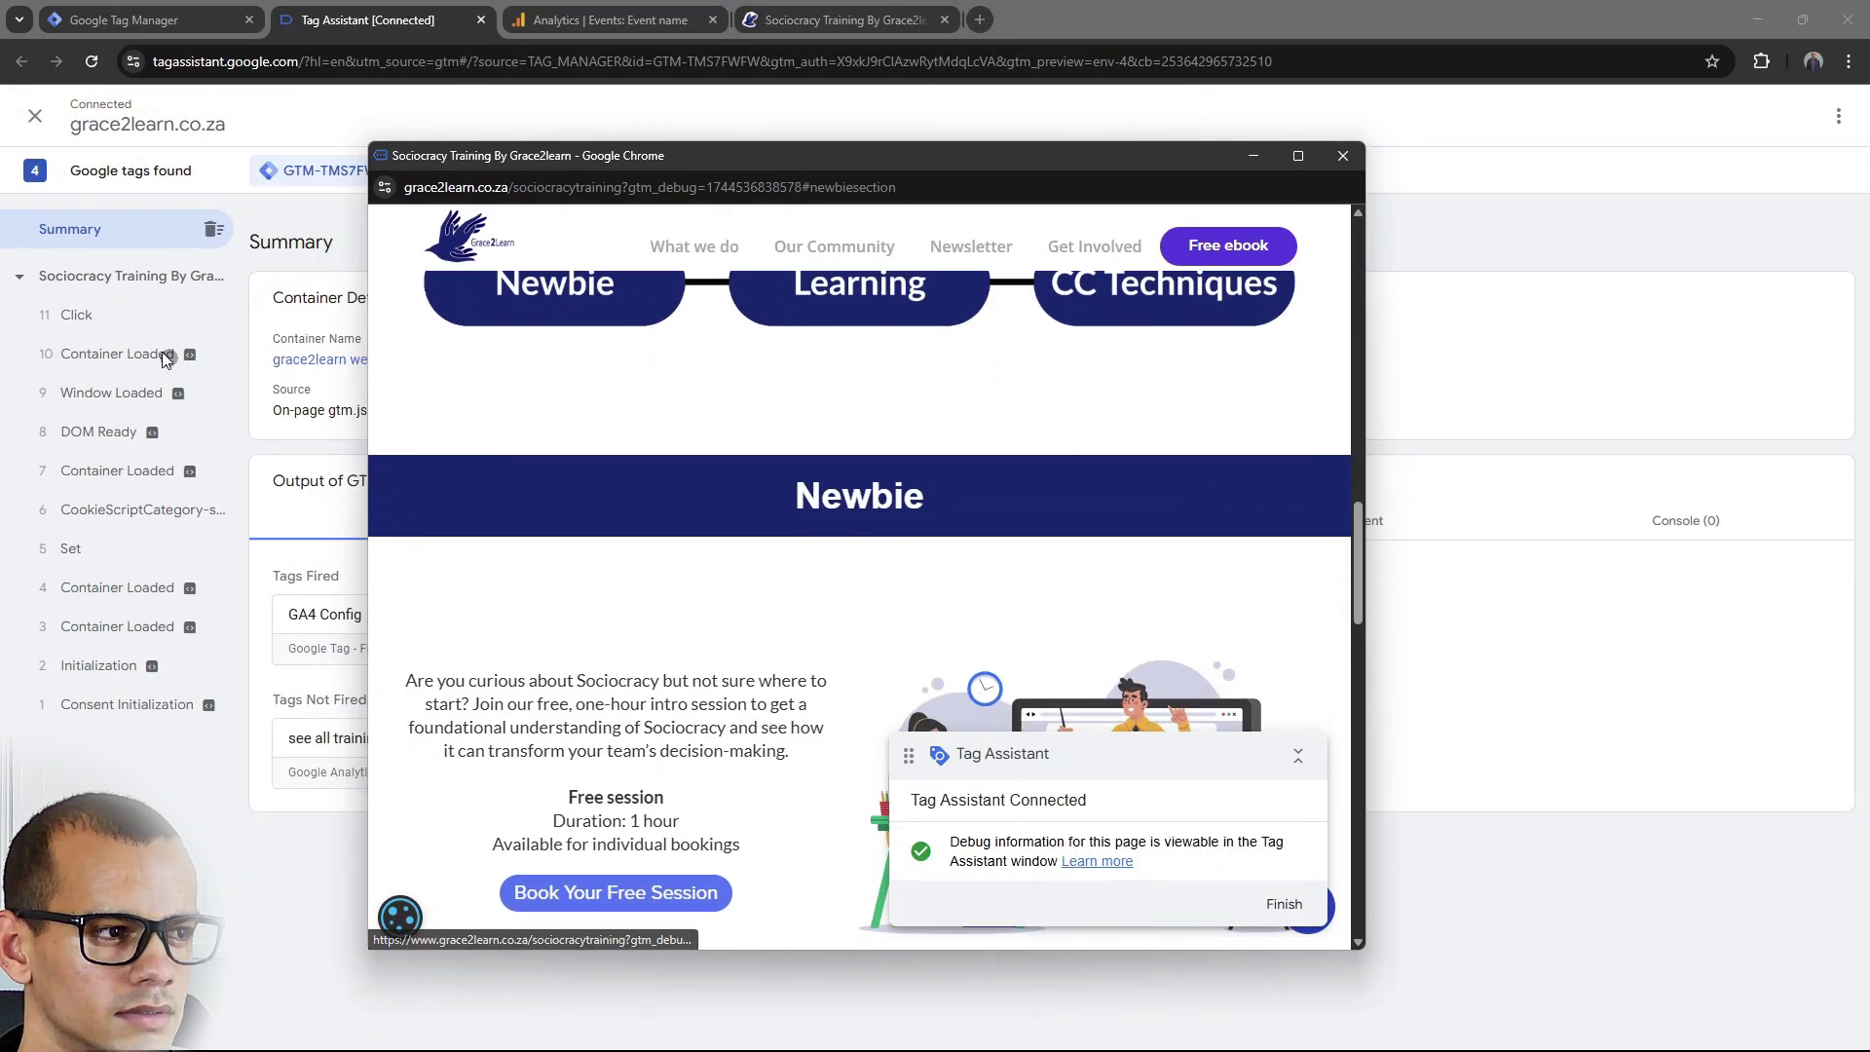
{"action": "left_click", "coordinate": [119, 300]}
{"action": "left_click", "coordinate": [119, 353]}
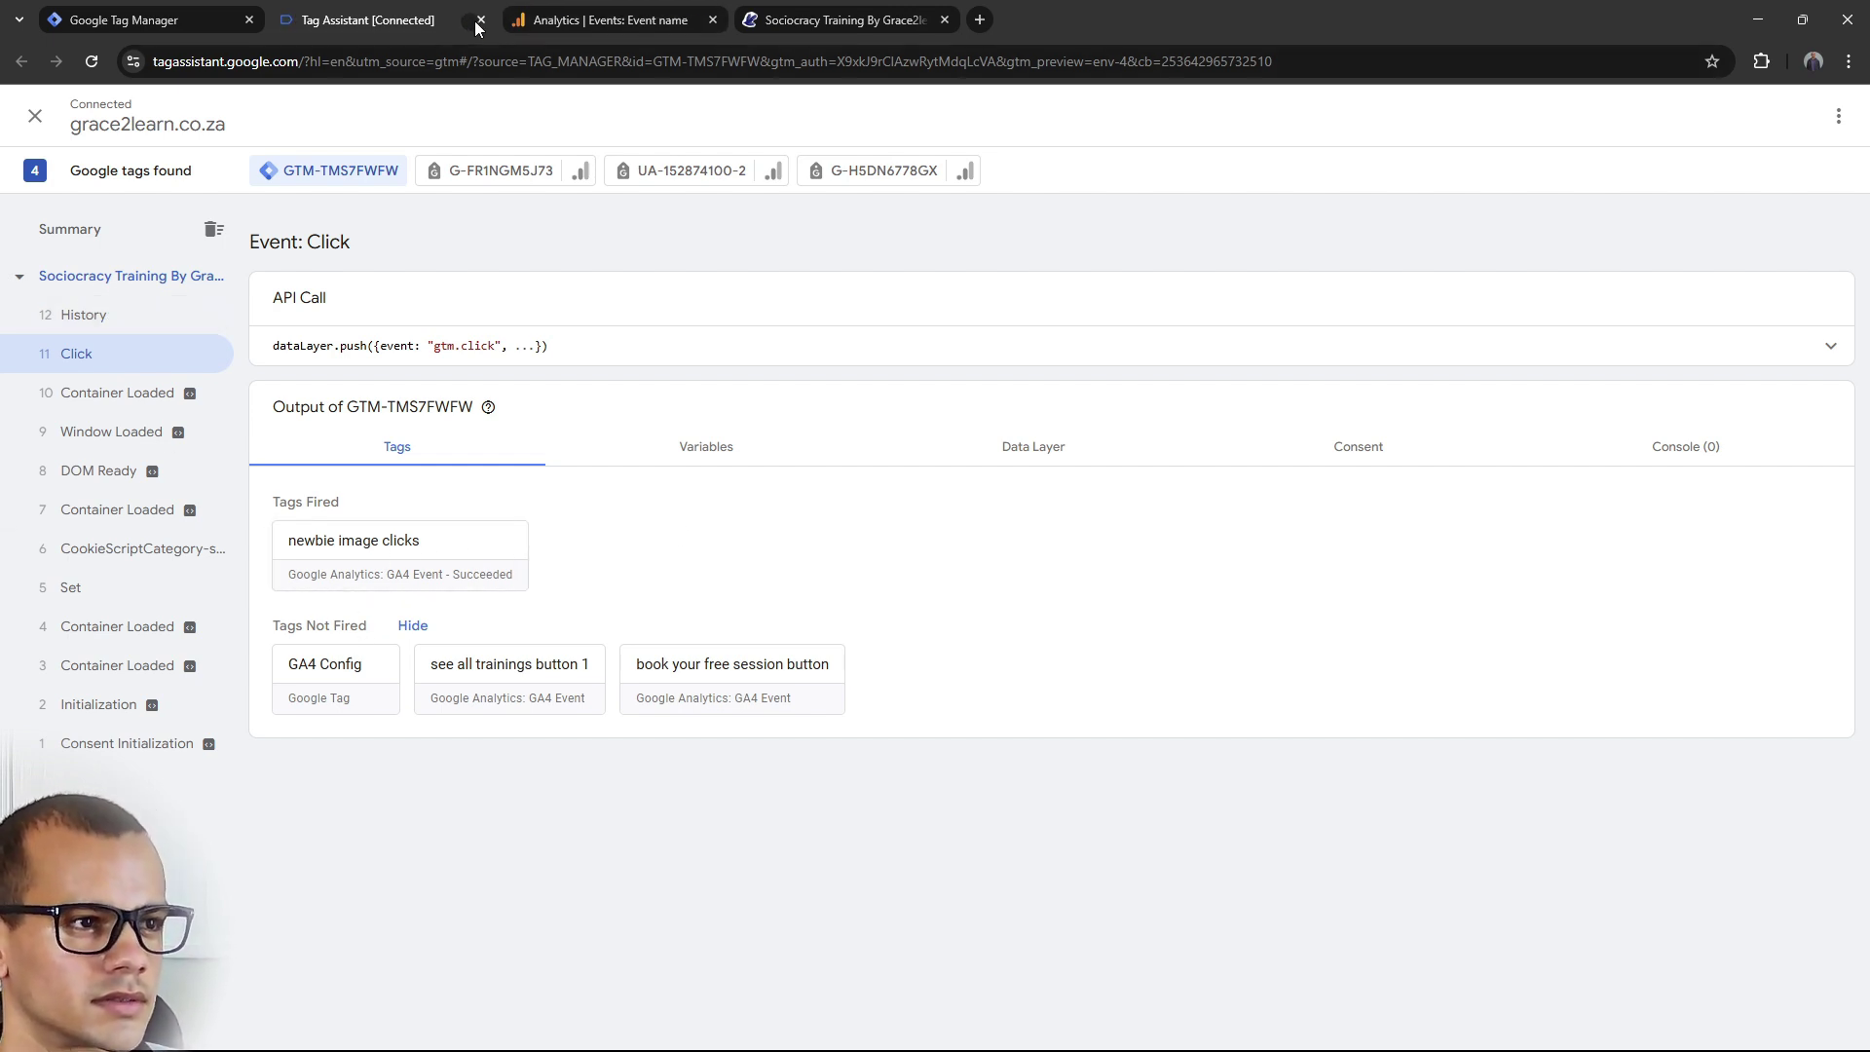
Reload the Events report in Google Analytics and check the event name table for the new click event.
{"action": "left_click", "coordinate": [536, 21]}
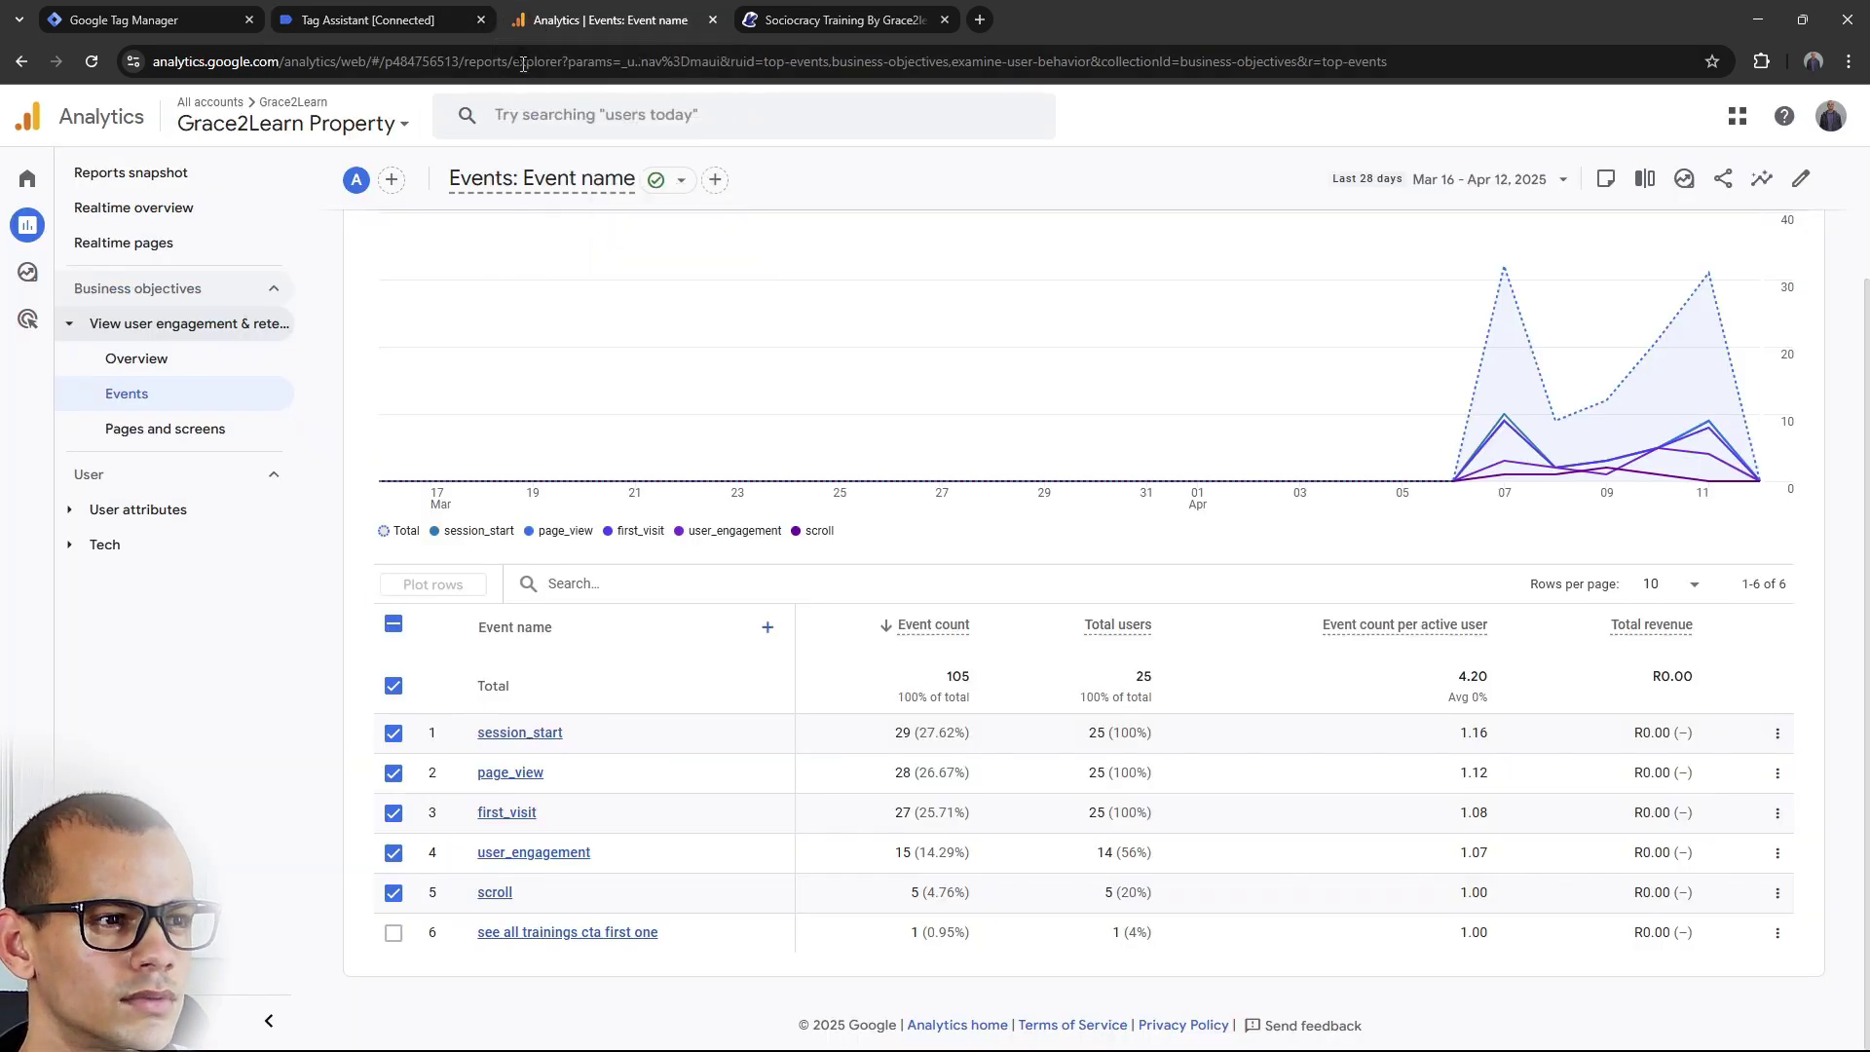
{"action": "left_click", "coordinate": [93, 64]}
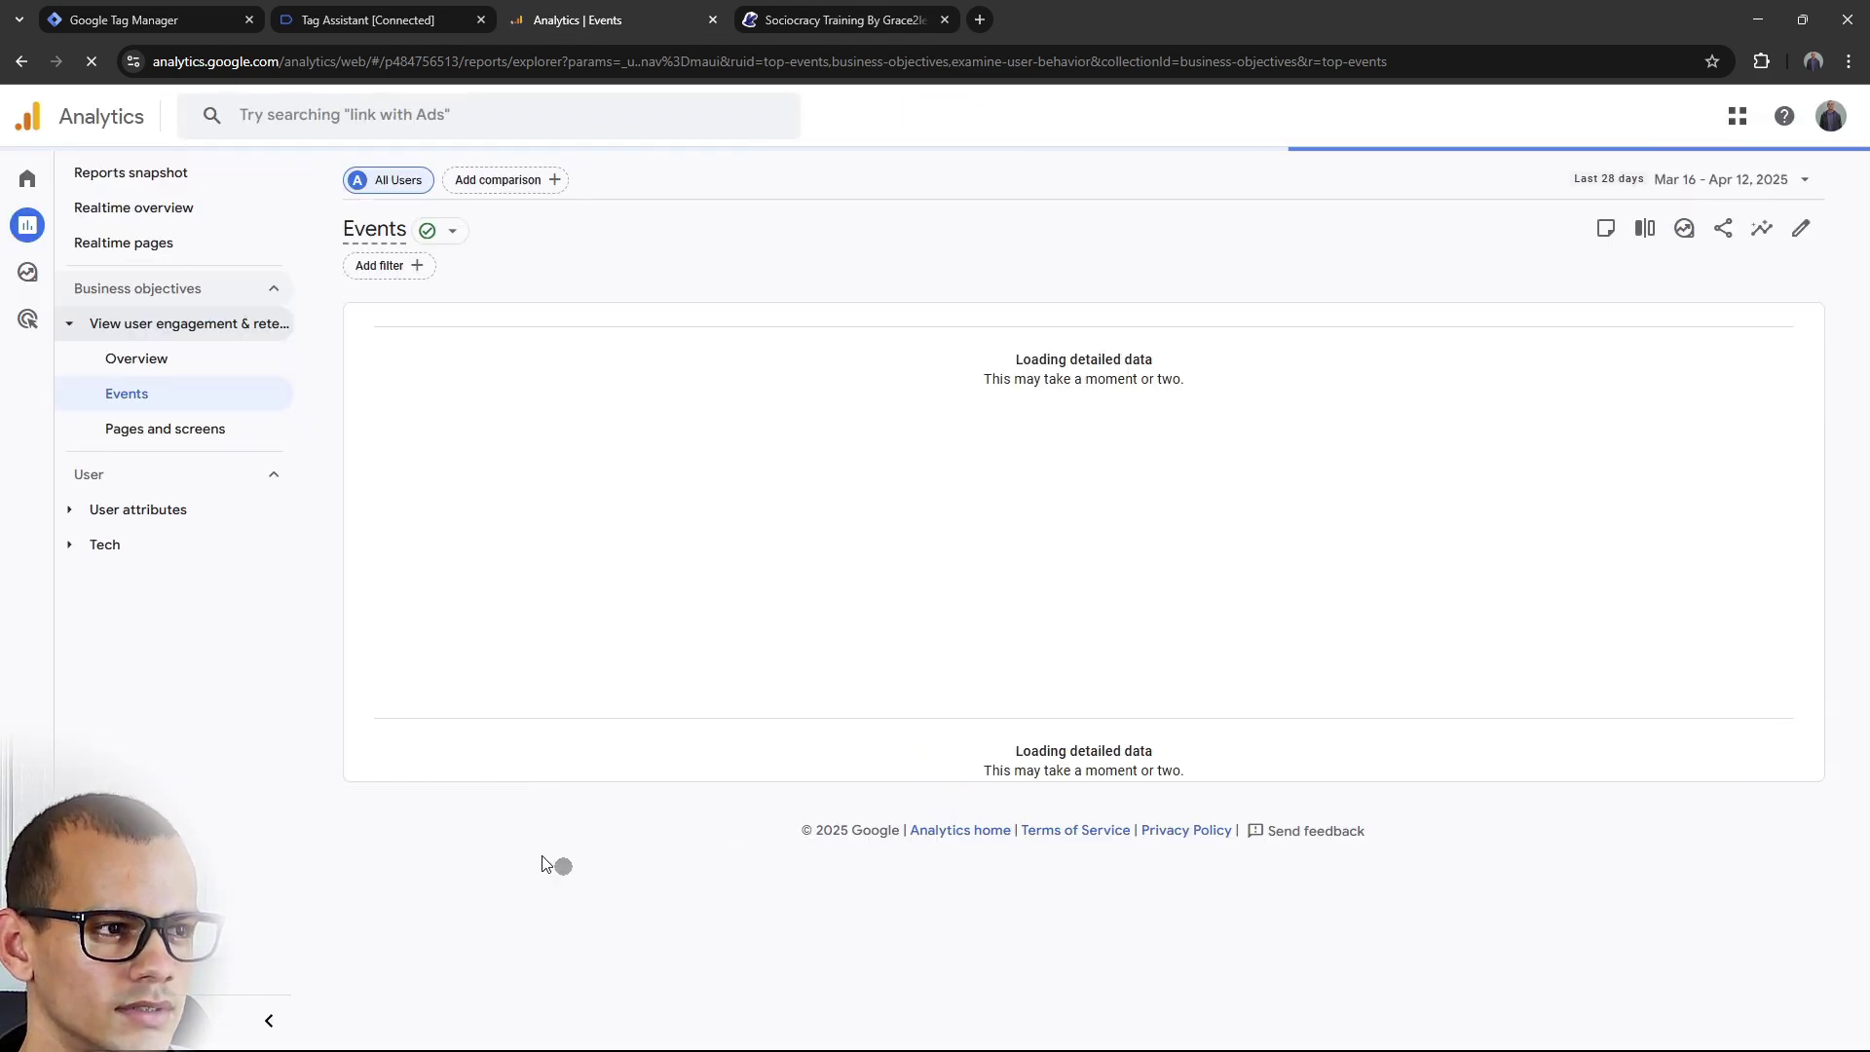
{"action": "scroll", "coordinate": [659, 857], "scroll_direction": "down", "scroll_amount": 2}
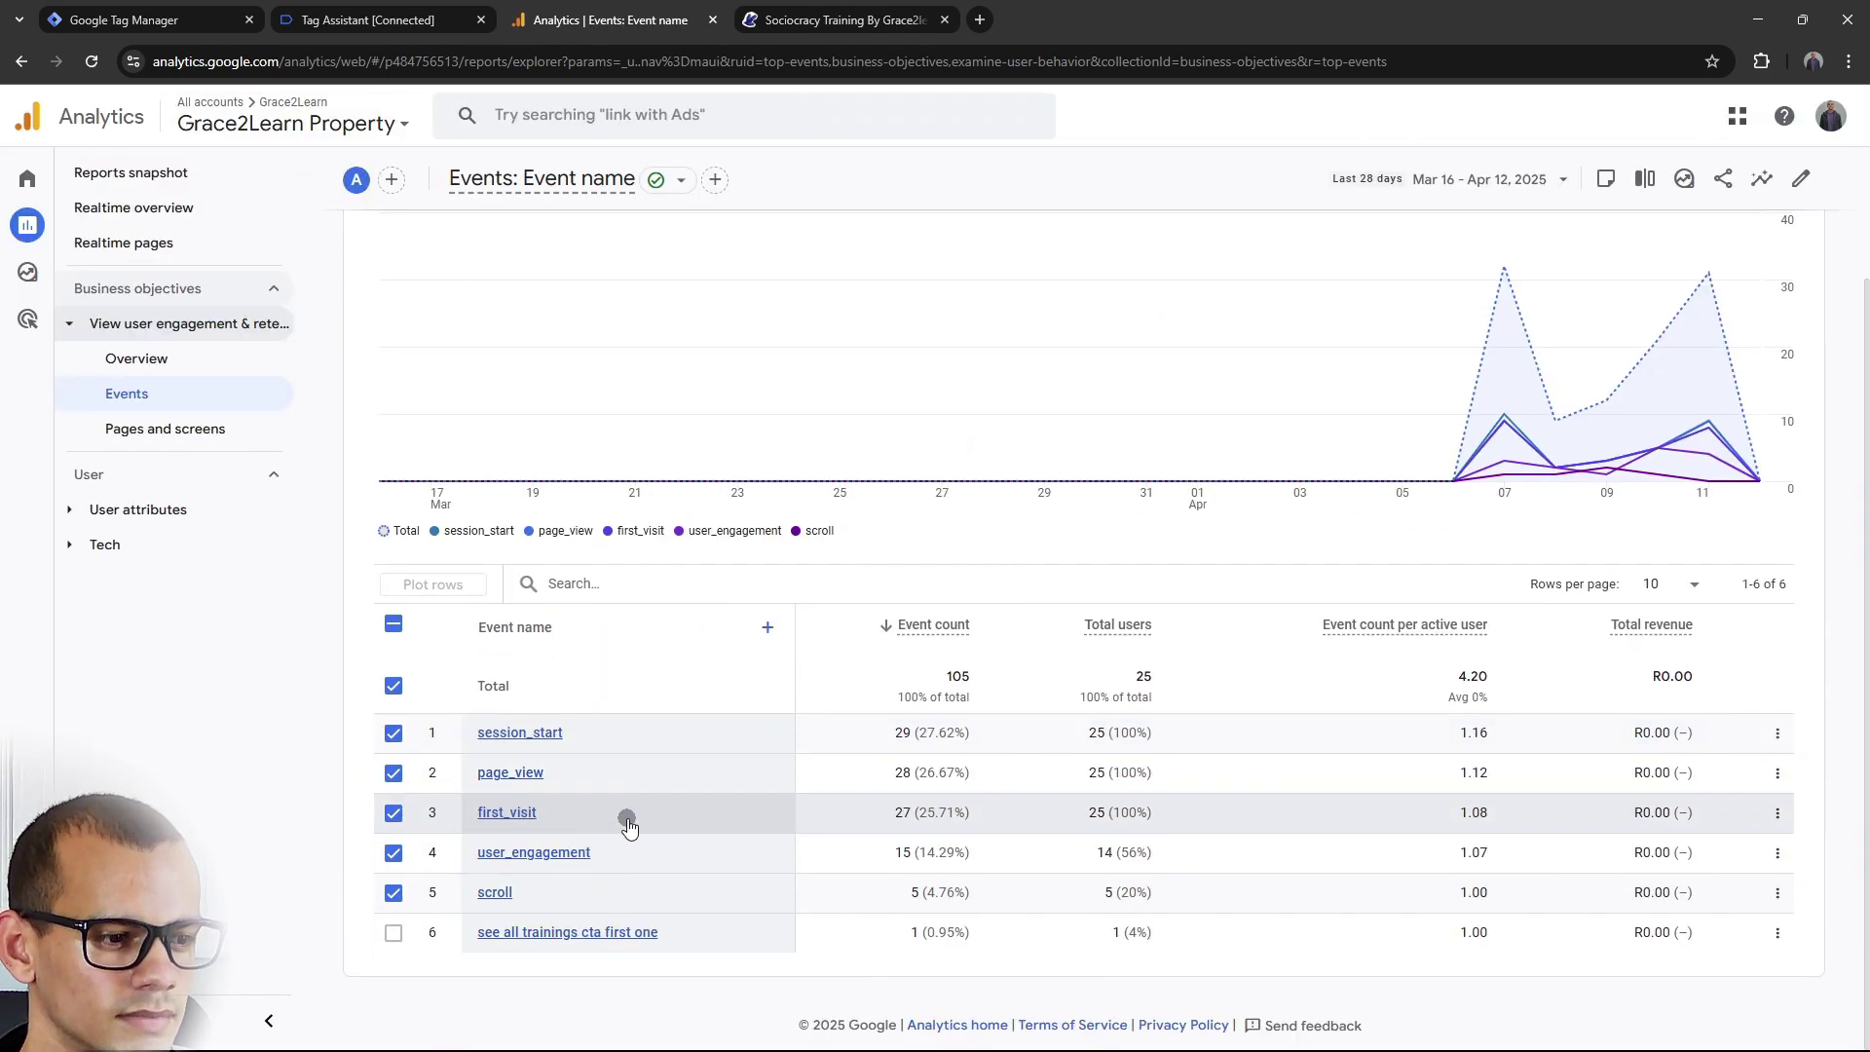
Open DebugView from the Analytics admin settings and look through its timeline for the newbie image click event.
{"action": "mouse_move", "coordinate": [29, 253]}
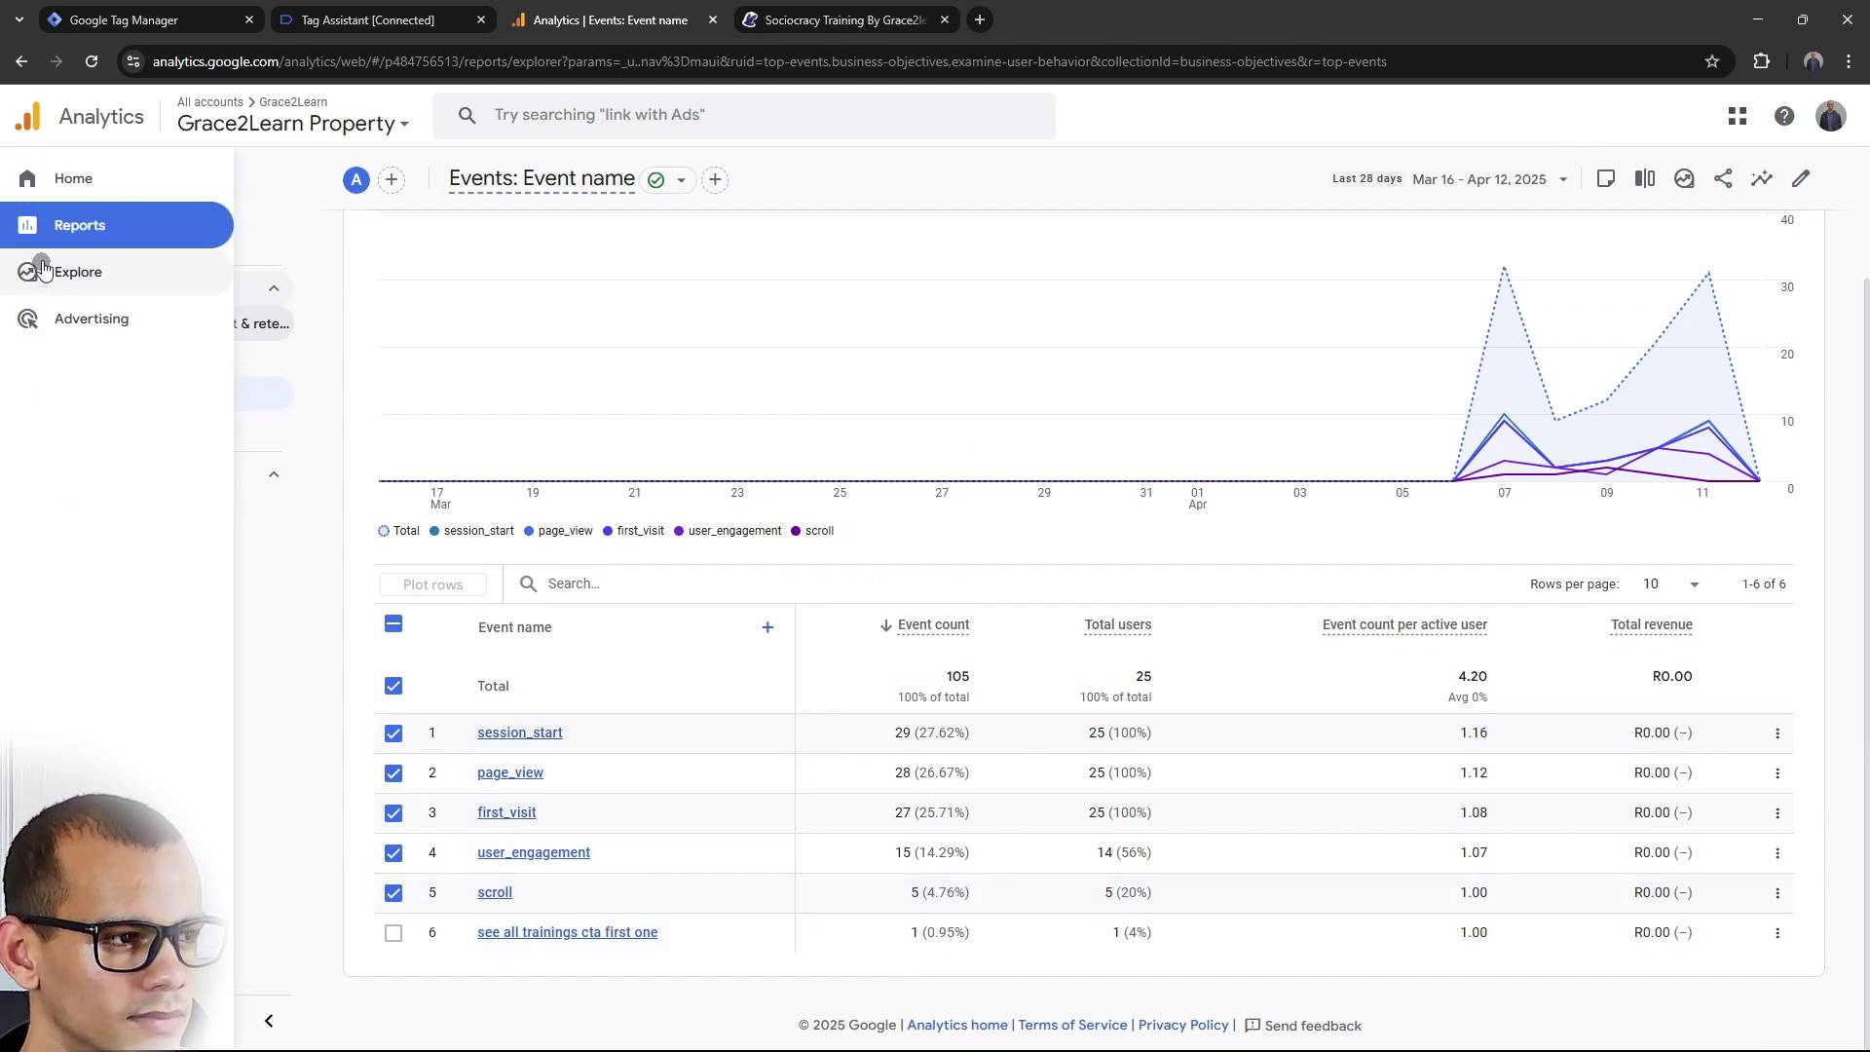
{"action": "left_click", "coordinate": [78, 291]}
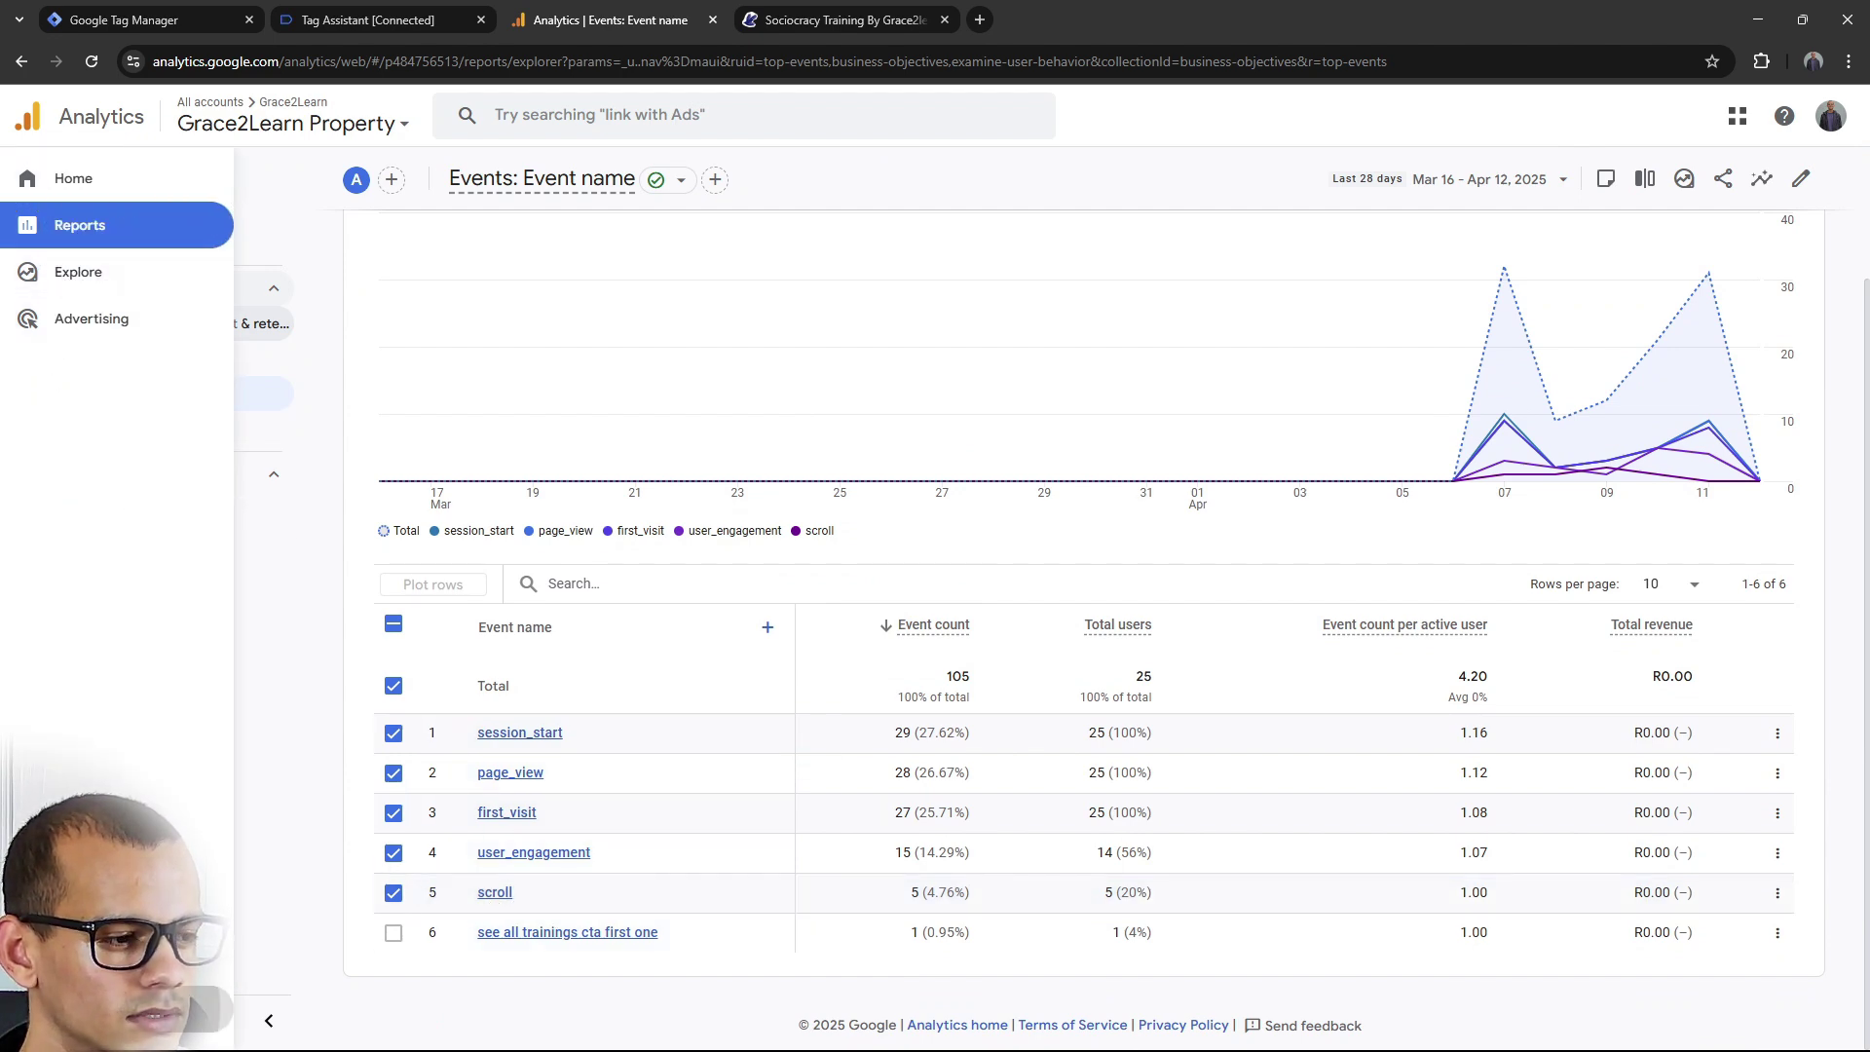
{"action": "left_click", "coordinate": [29, 1021]}
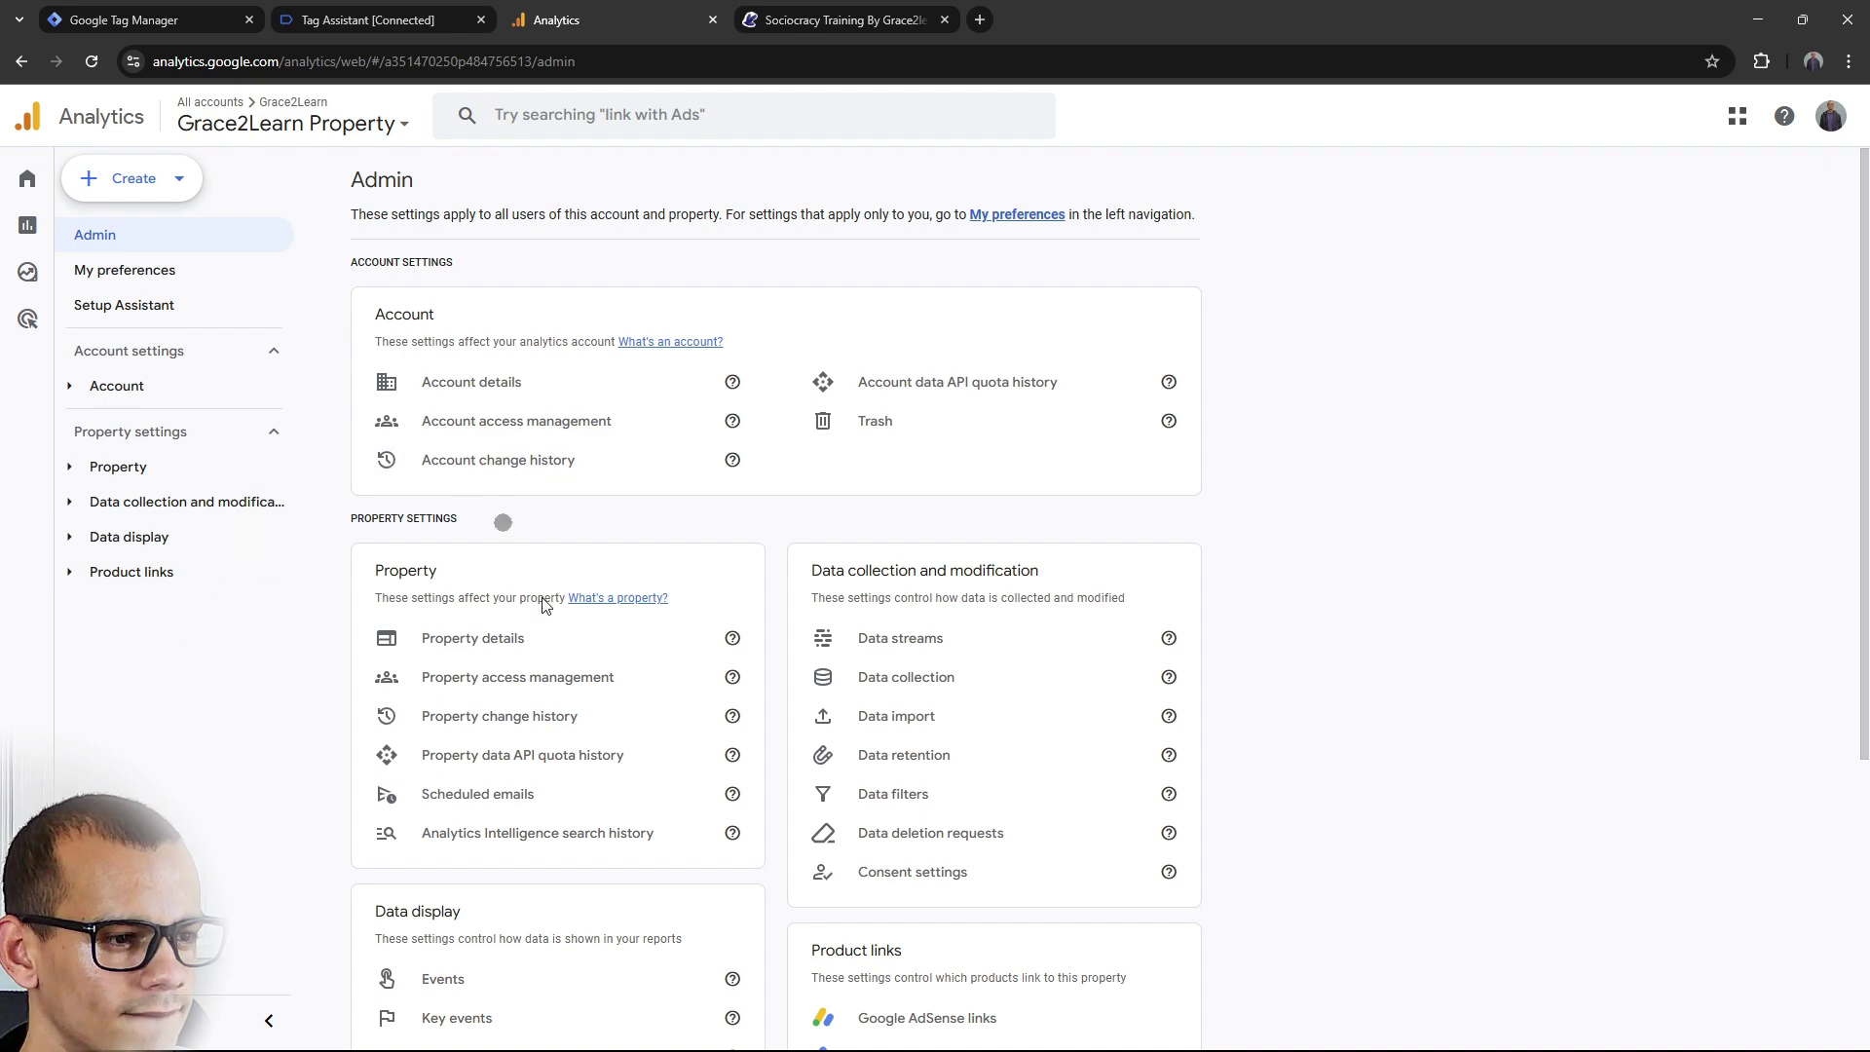
{"action": "scroll", "coordinate": [542, 604], "scroll_direction": "down", "scroll_amount": 5}
{"action": "left_click", "coordinate": [585, 938]}
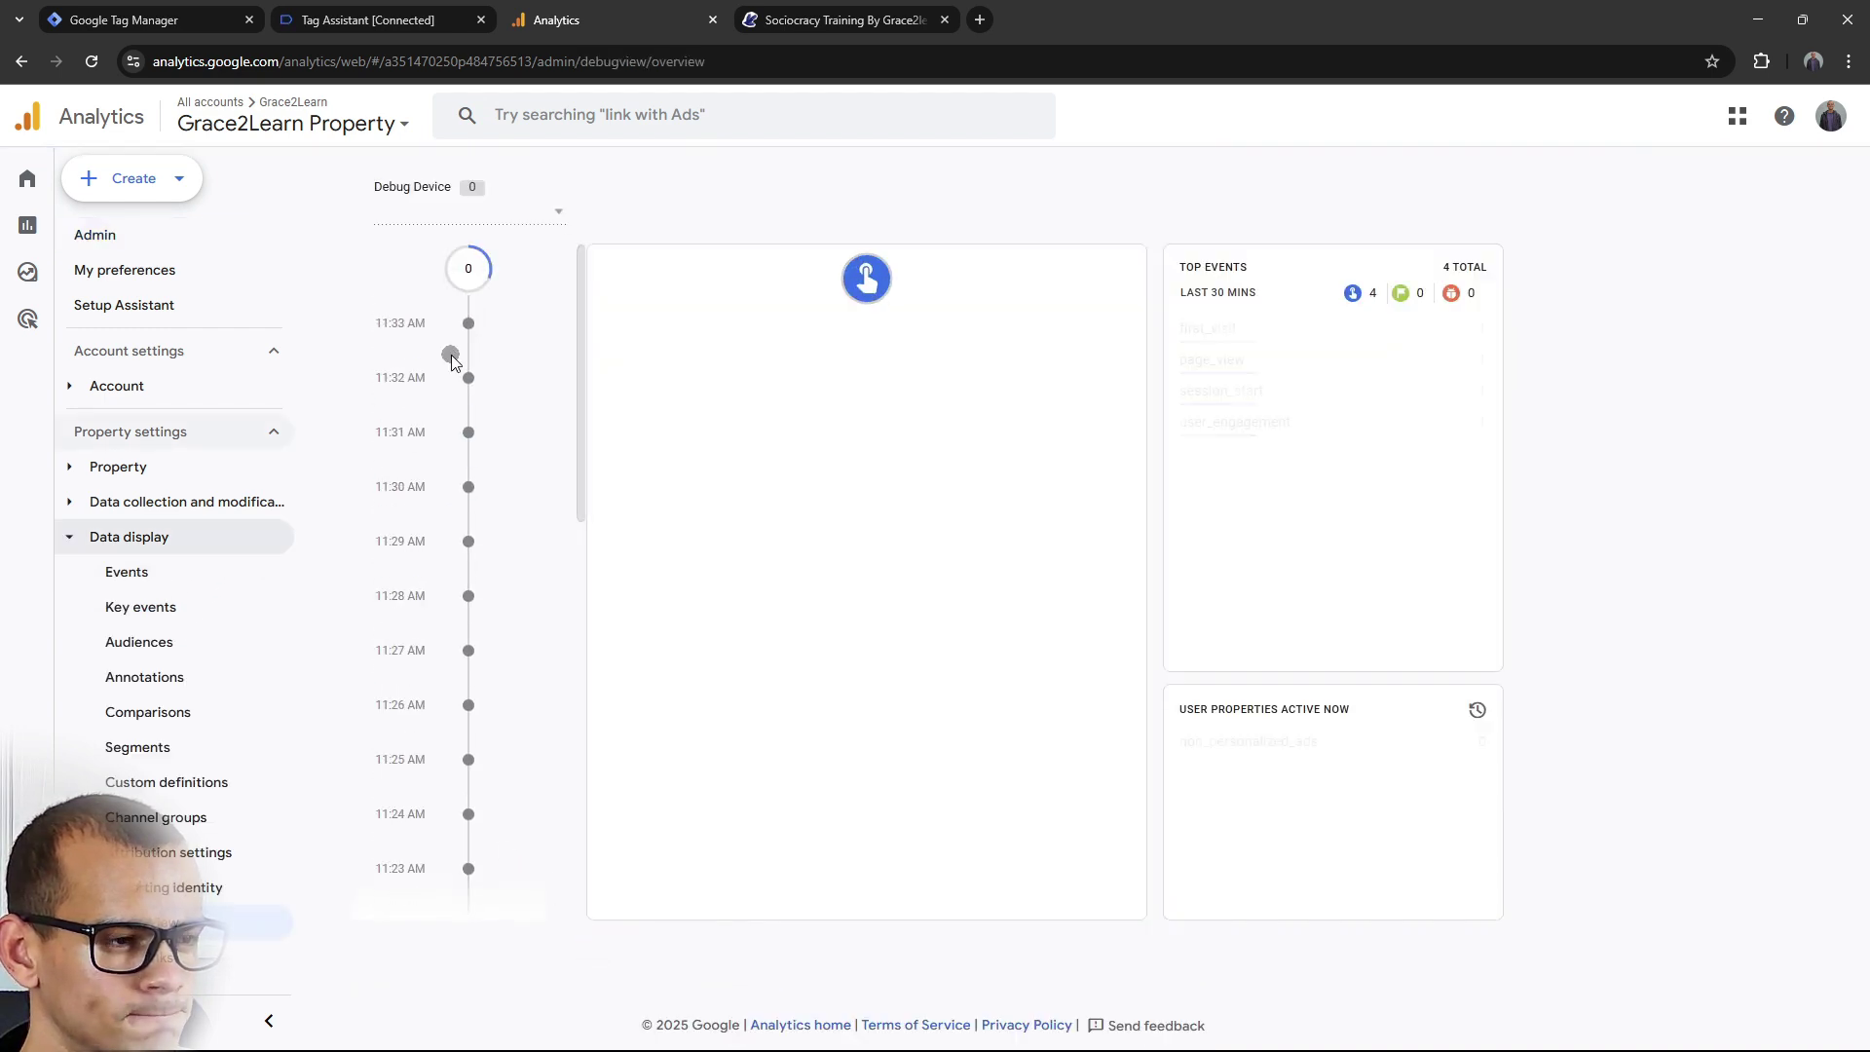
{"action": "scroll", "coordinate": [895, 495], "scroll_direction": "down", "scroll_amount": 9}
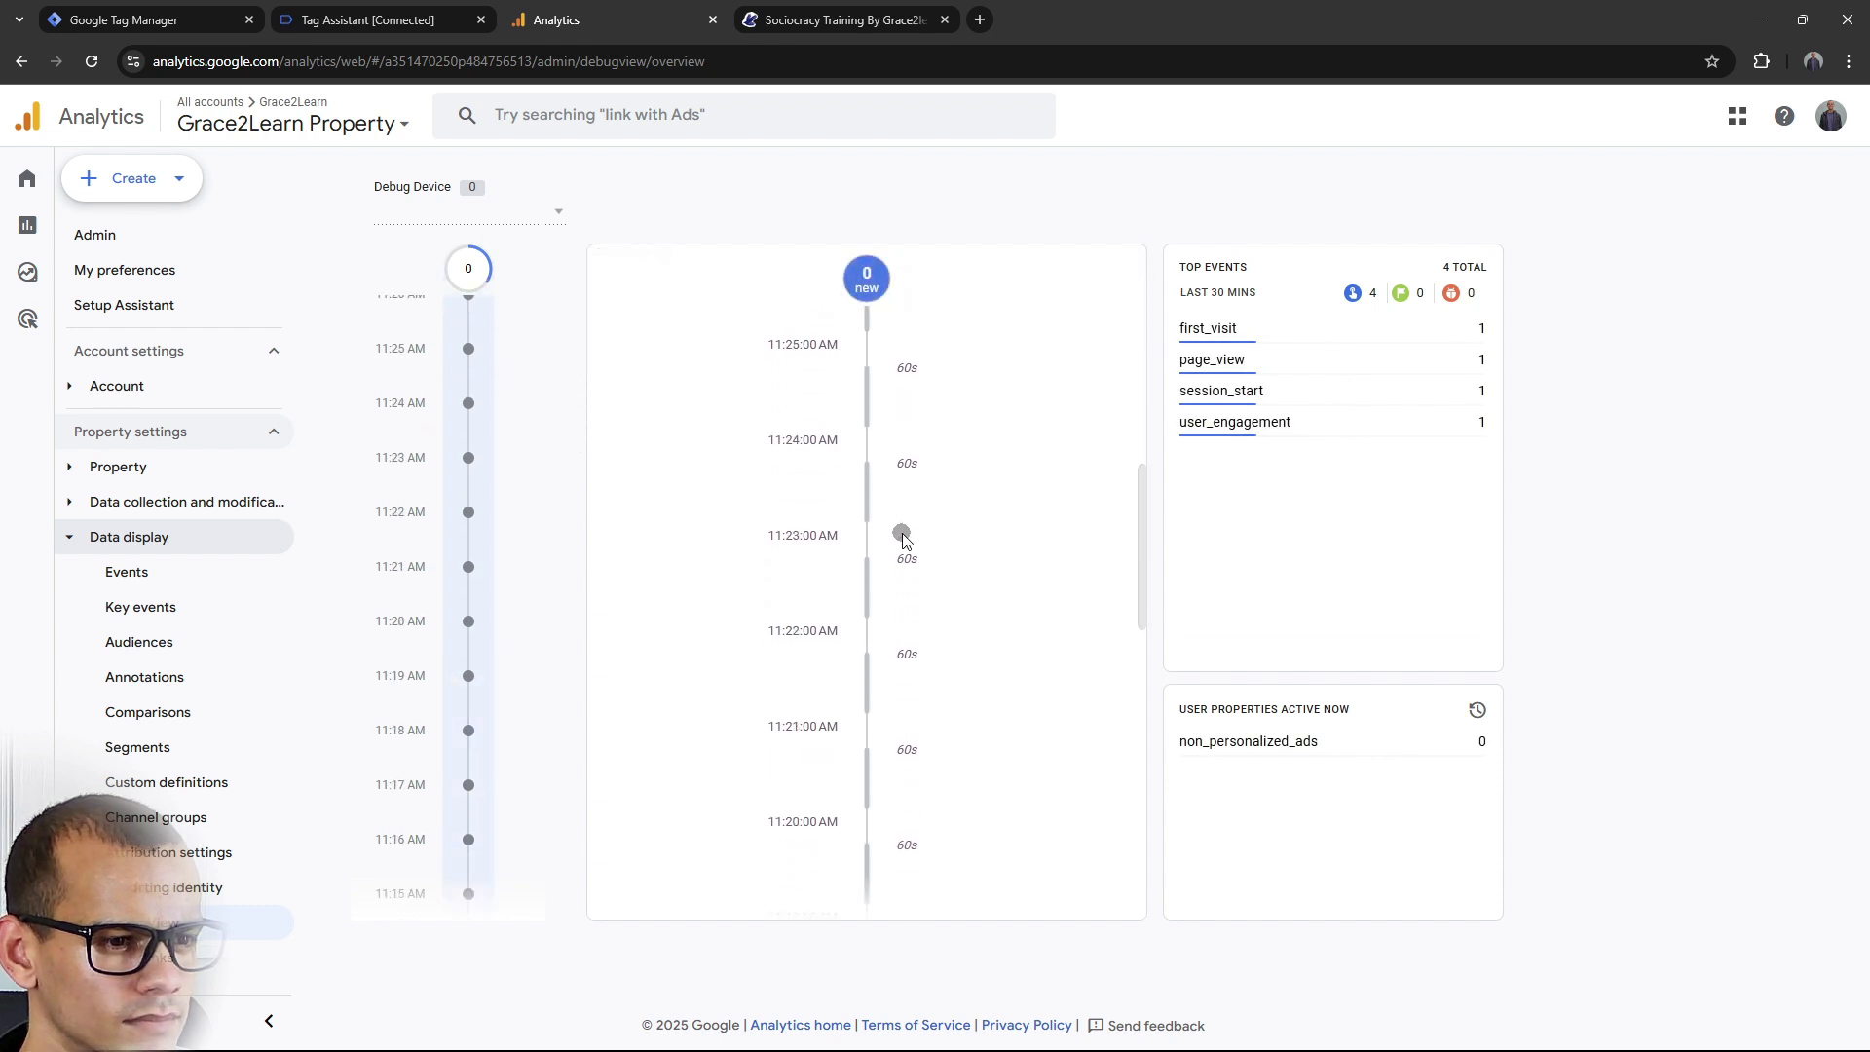
{"action": "scroll", "coordinate": [902, 539], "scroll_direction": "down", "scroll_amount": 9}
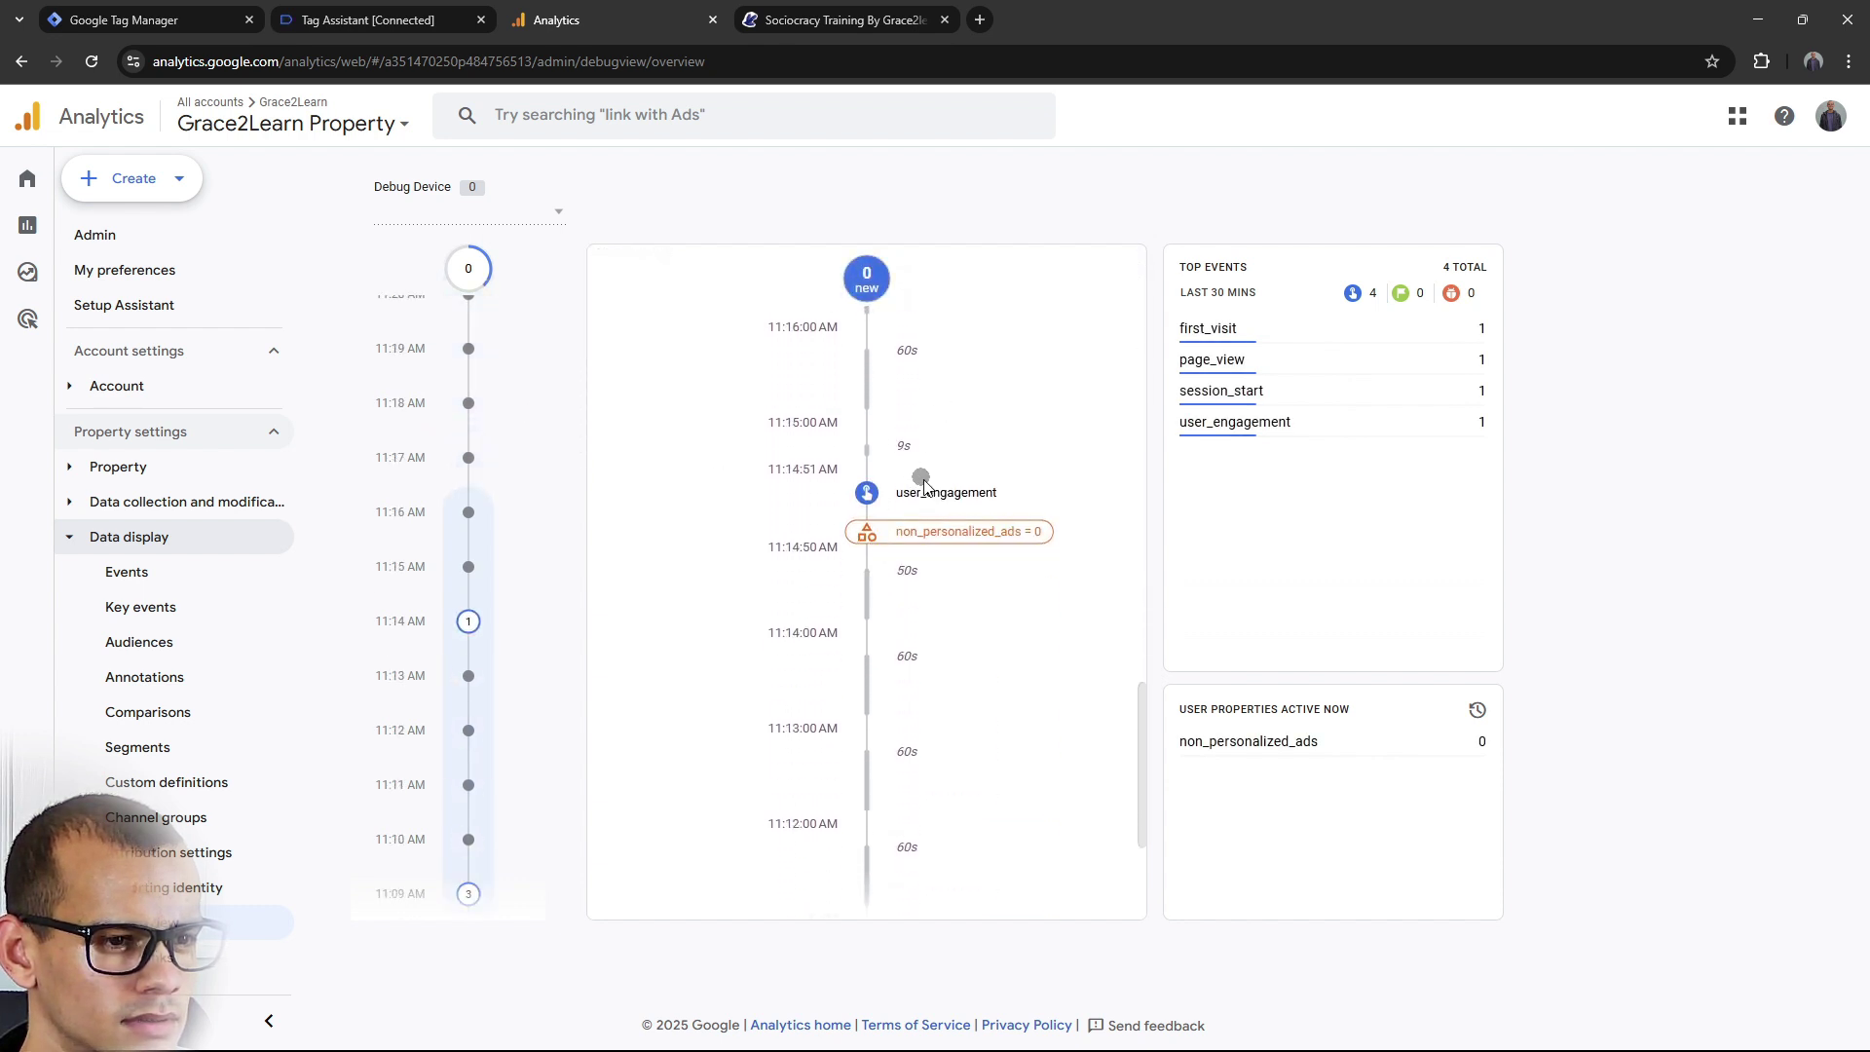
{"action": "scroll", "coordinate": [968, 610], "scroll_direction": "down", "scroll_amount": 5}
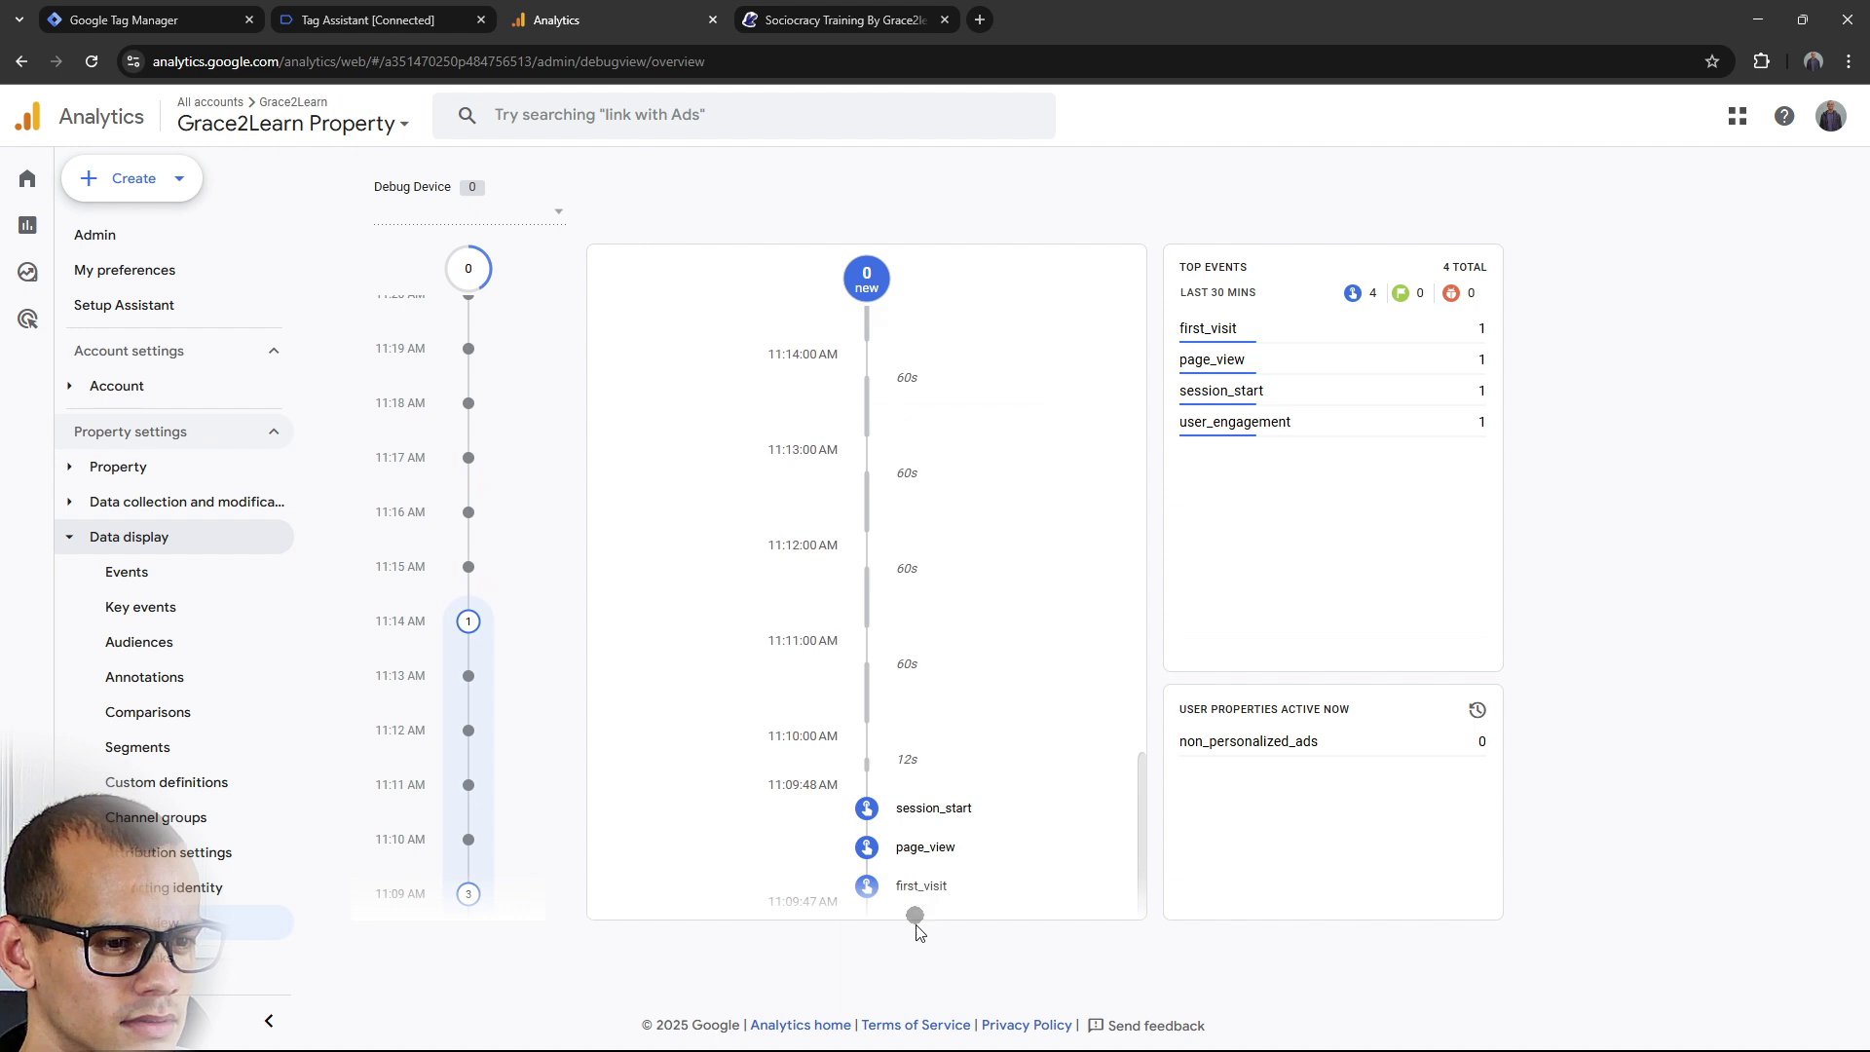
{"action": "scroll", "coordinate": [847, 662], "scroll_direction": "up", "scroll_amount": 20}
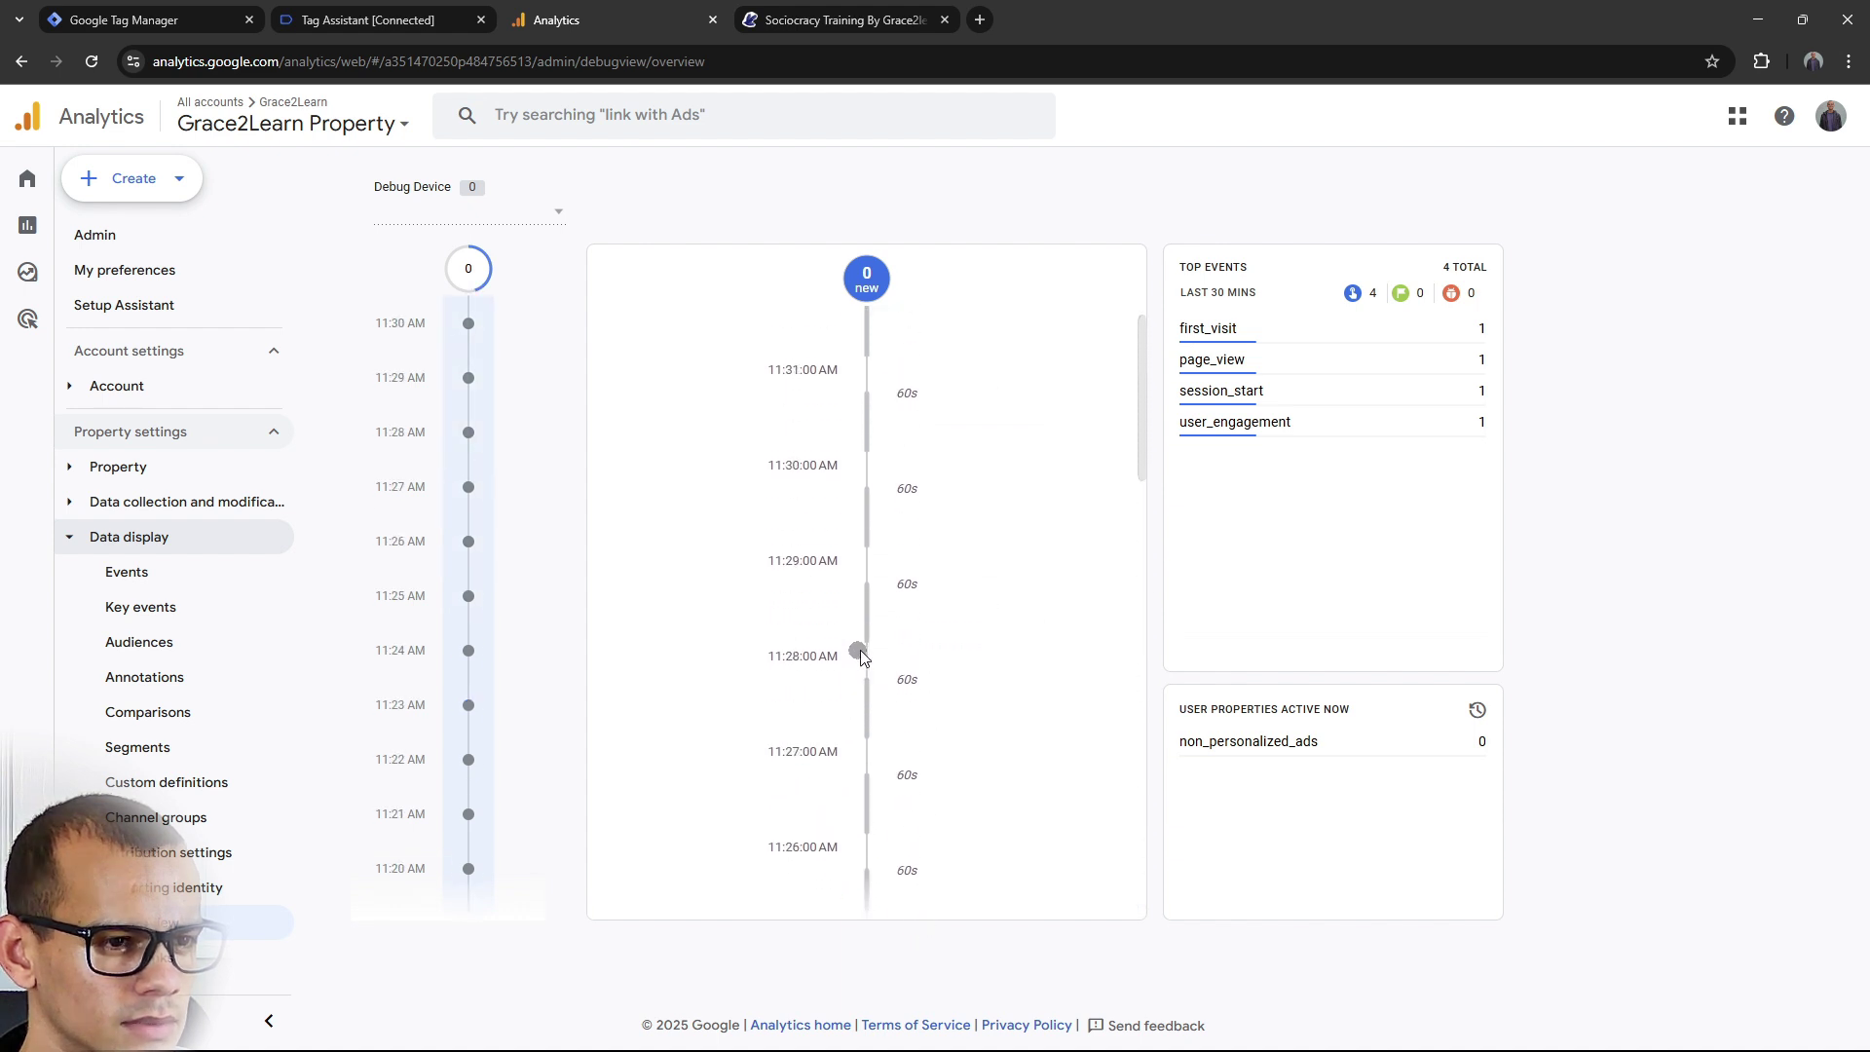
{"action": "scroll", "coordinate": [865, 647], "scroll_direction": "up", "scroll_amount": 3}
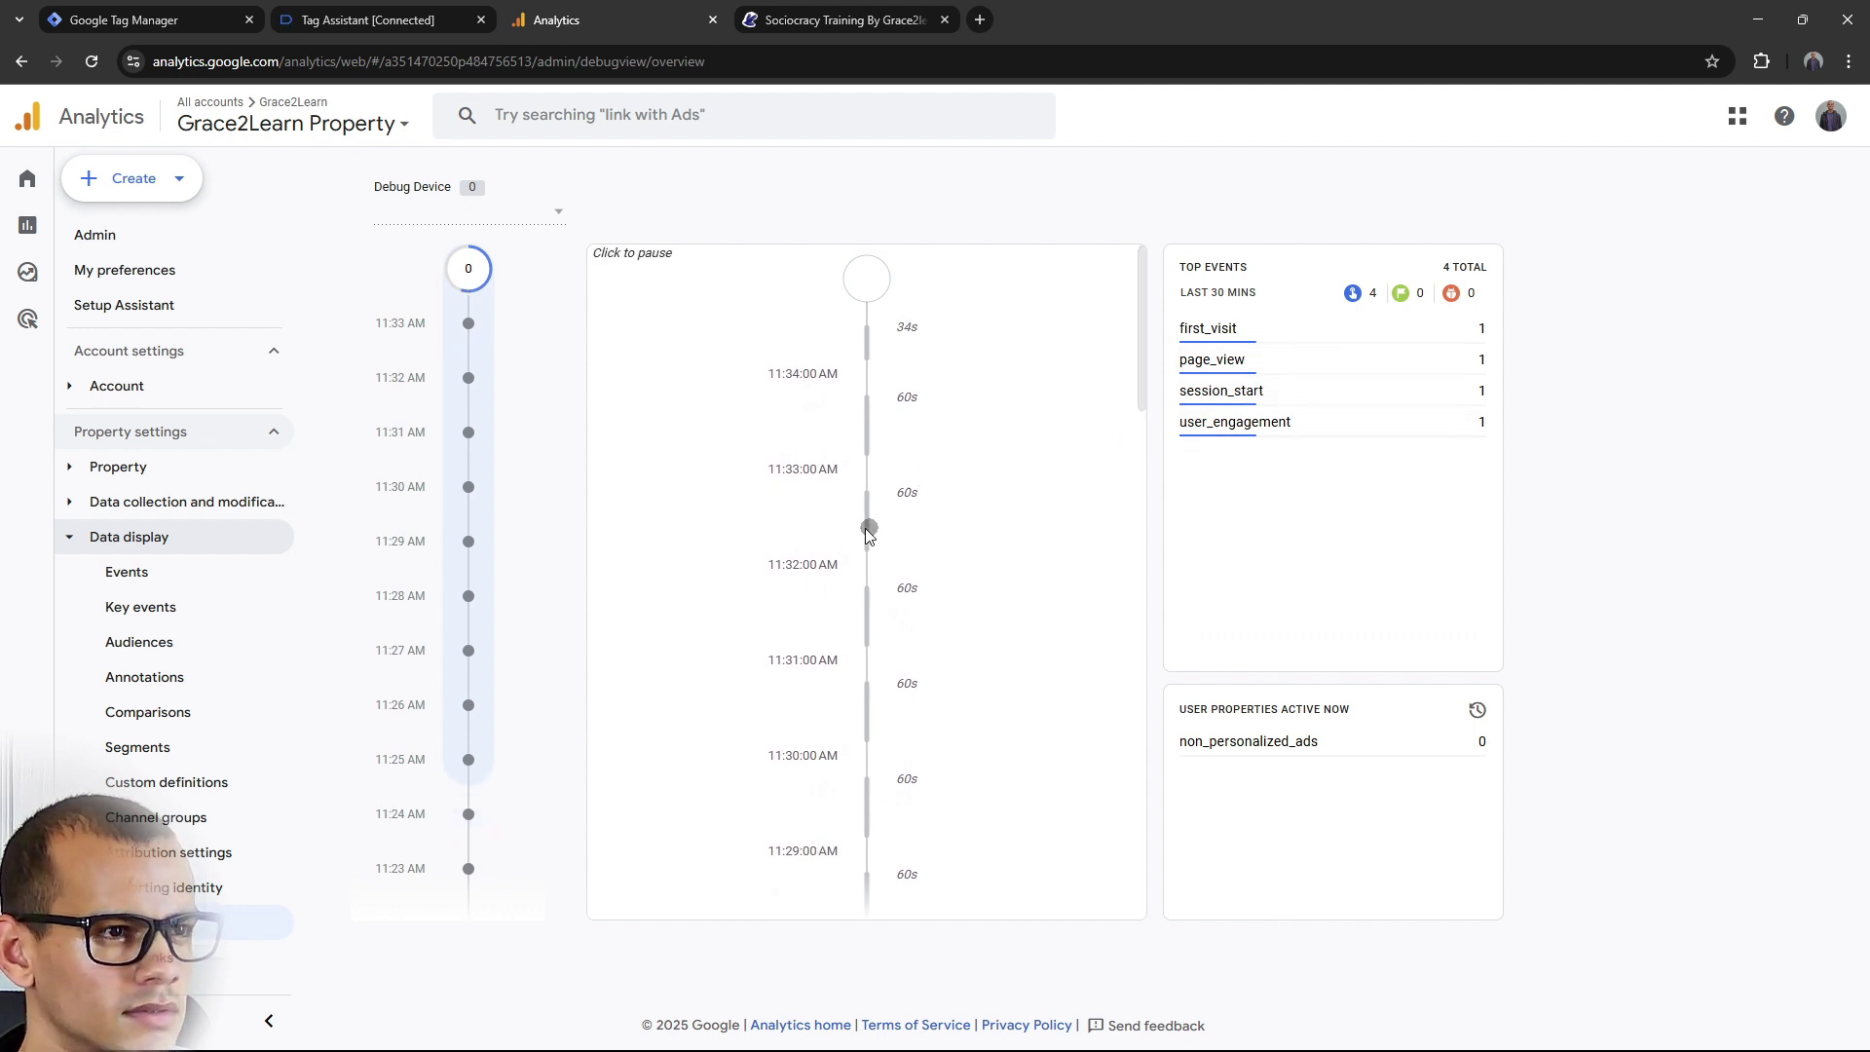
Publish the Tag Manager workspace changes to Live with the version name "added newbite image click tracking" and close the version details.
{"action": "left_click", "coordinate": [417, 10]}
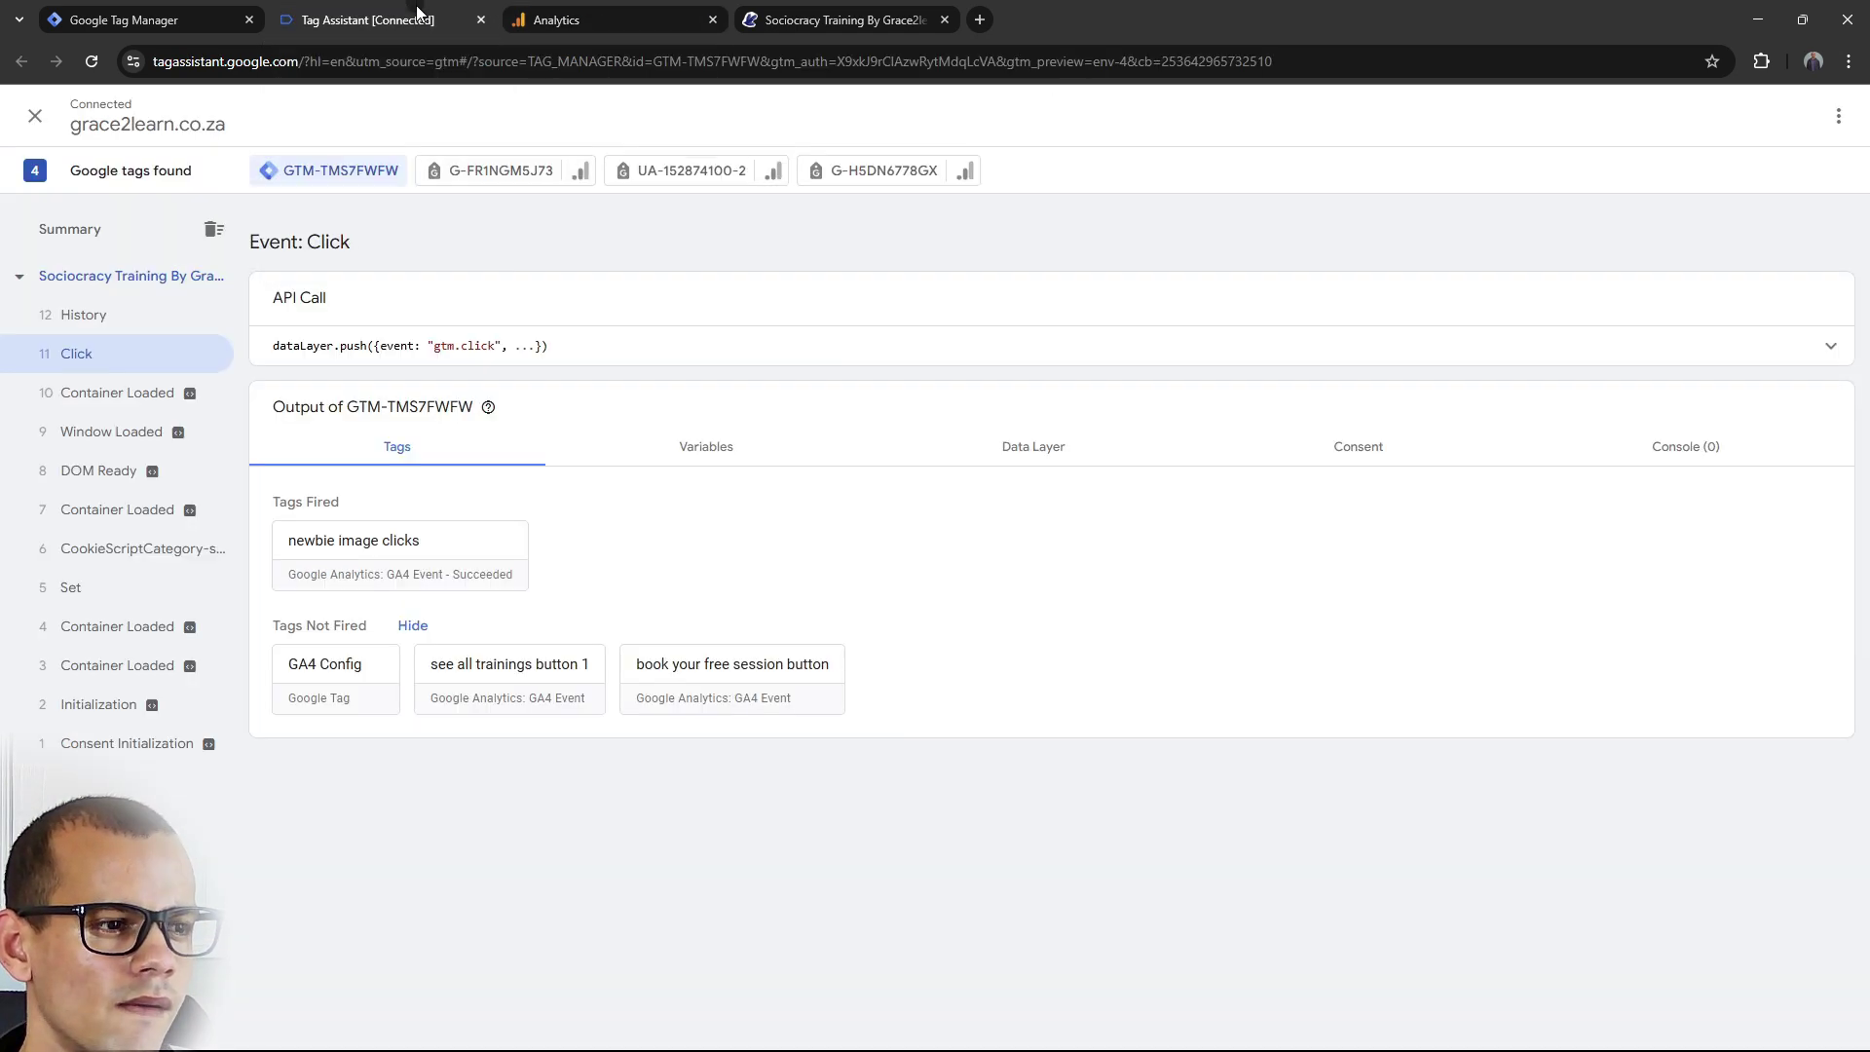
{"action": "left_click", "coordinate": [225, 15]}
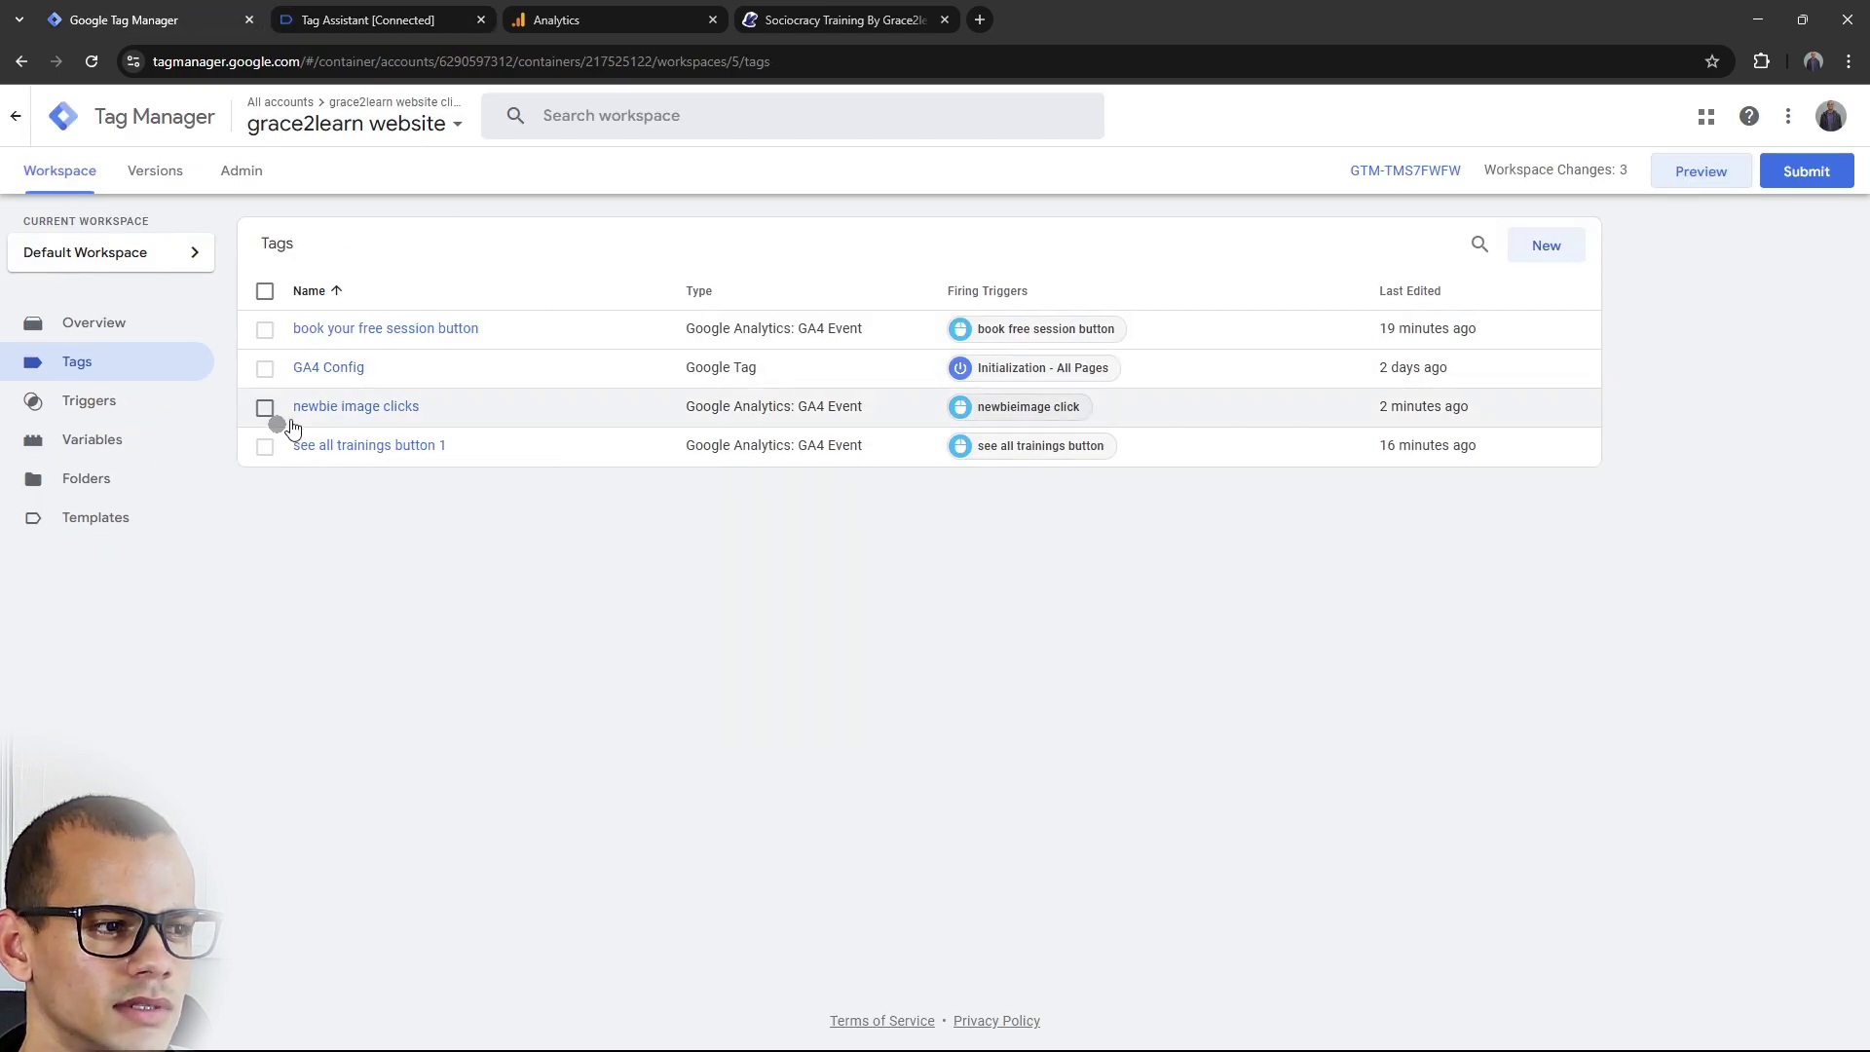
{"action": "left_click", "coordinate": [1808, 172]}
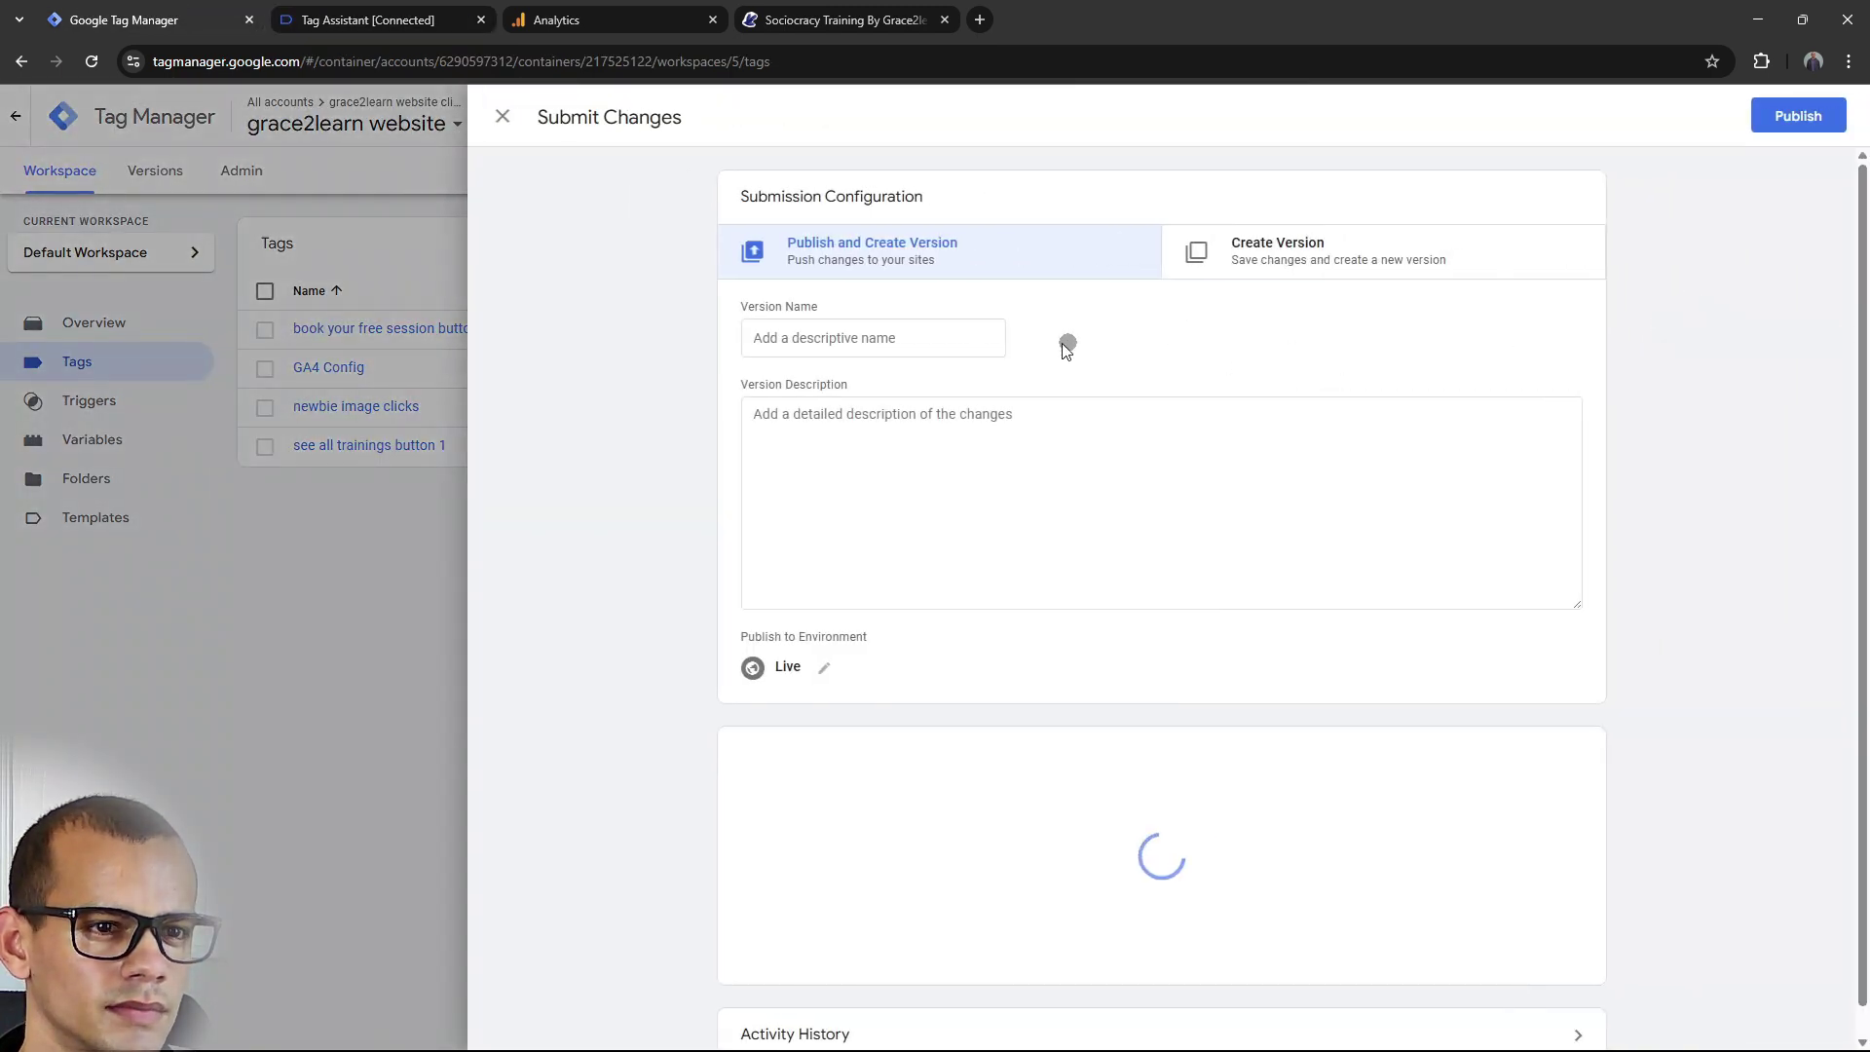
{"action": "left_click", "coordinate": [831, 334]}
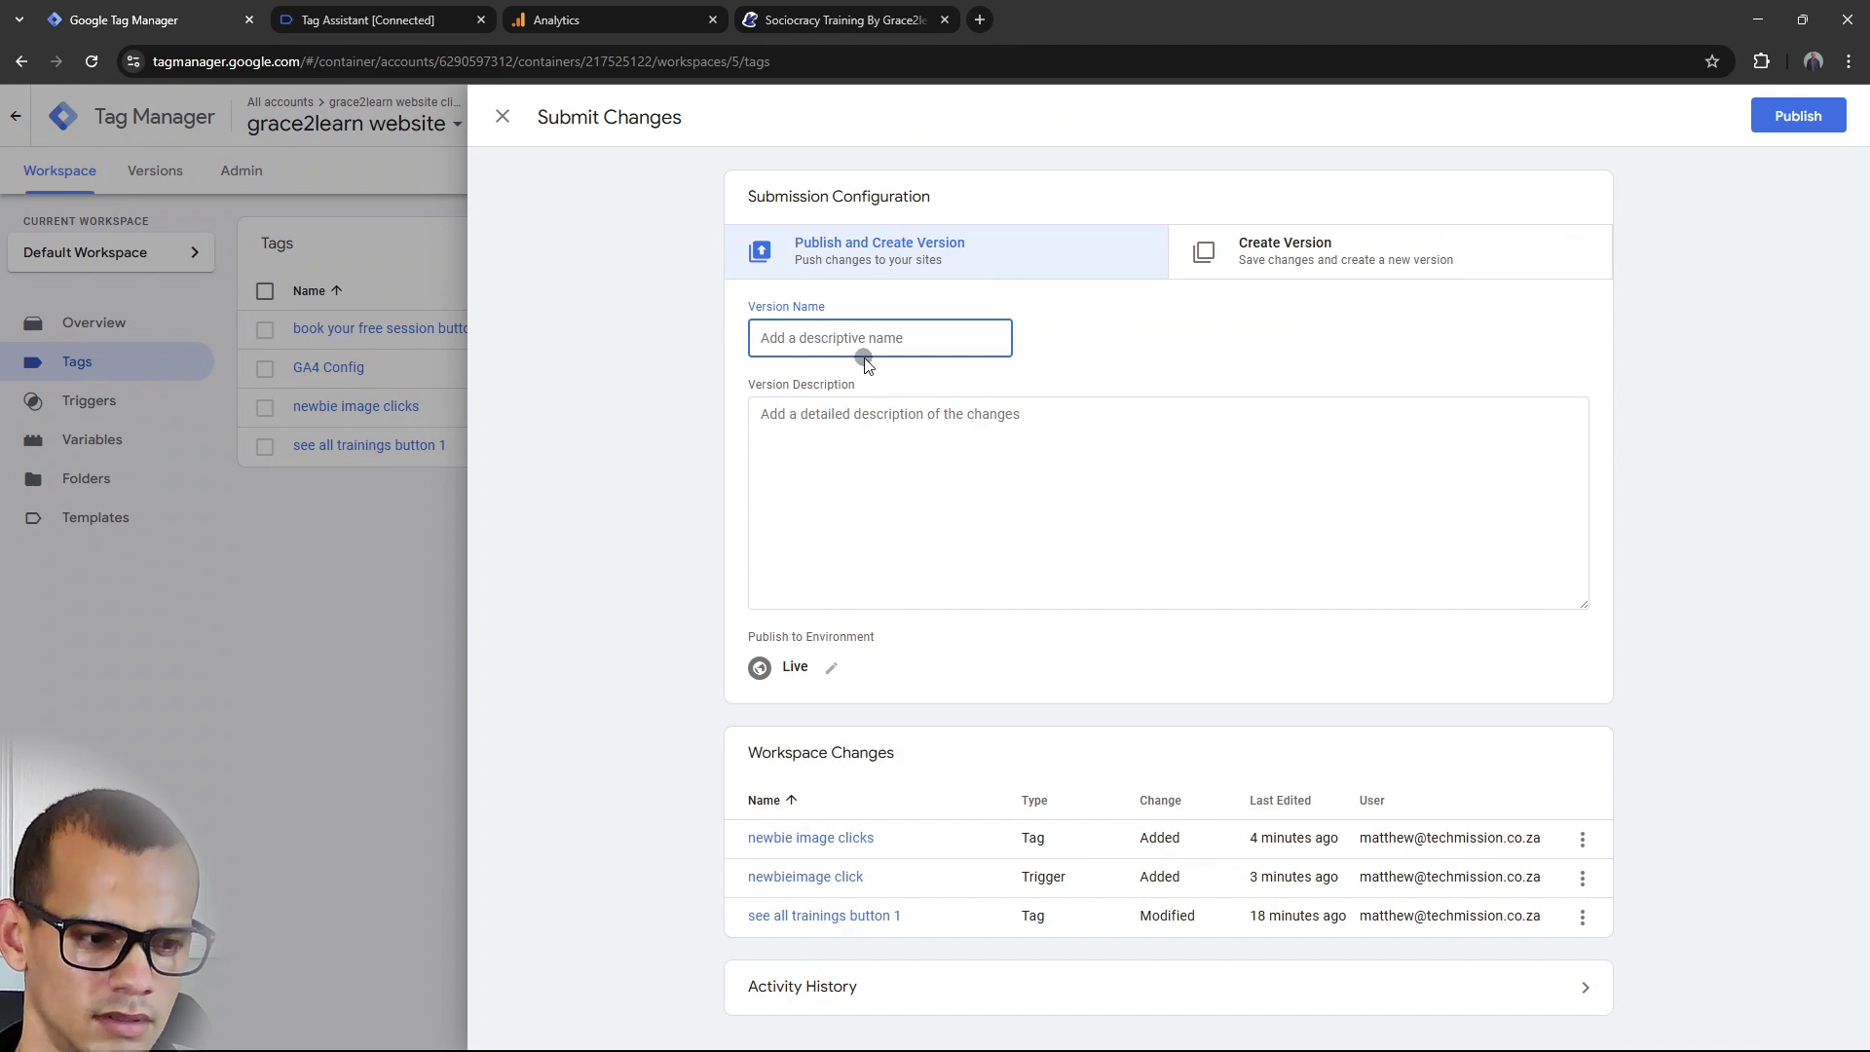
{"action": "type", "text": "add"}
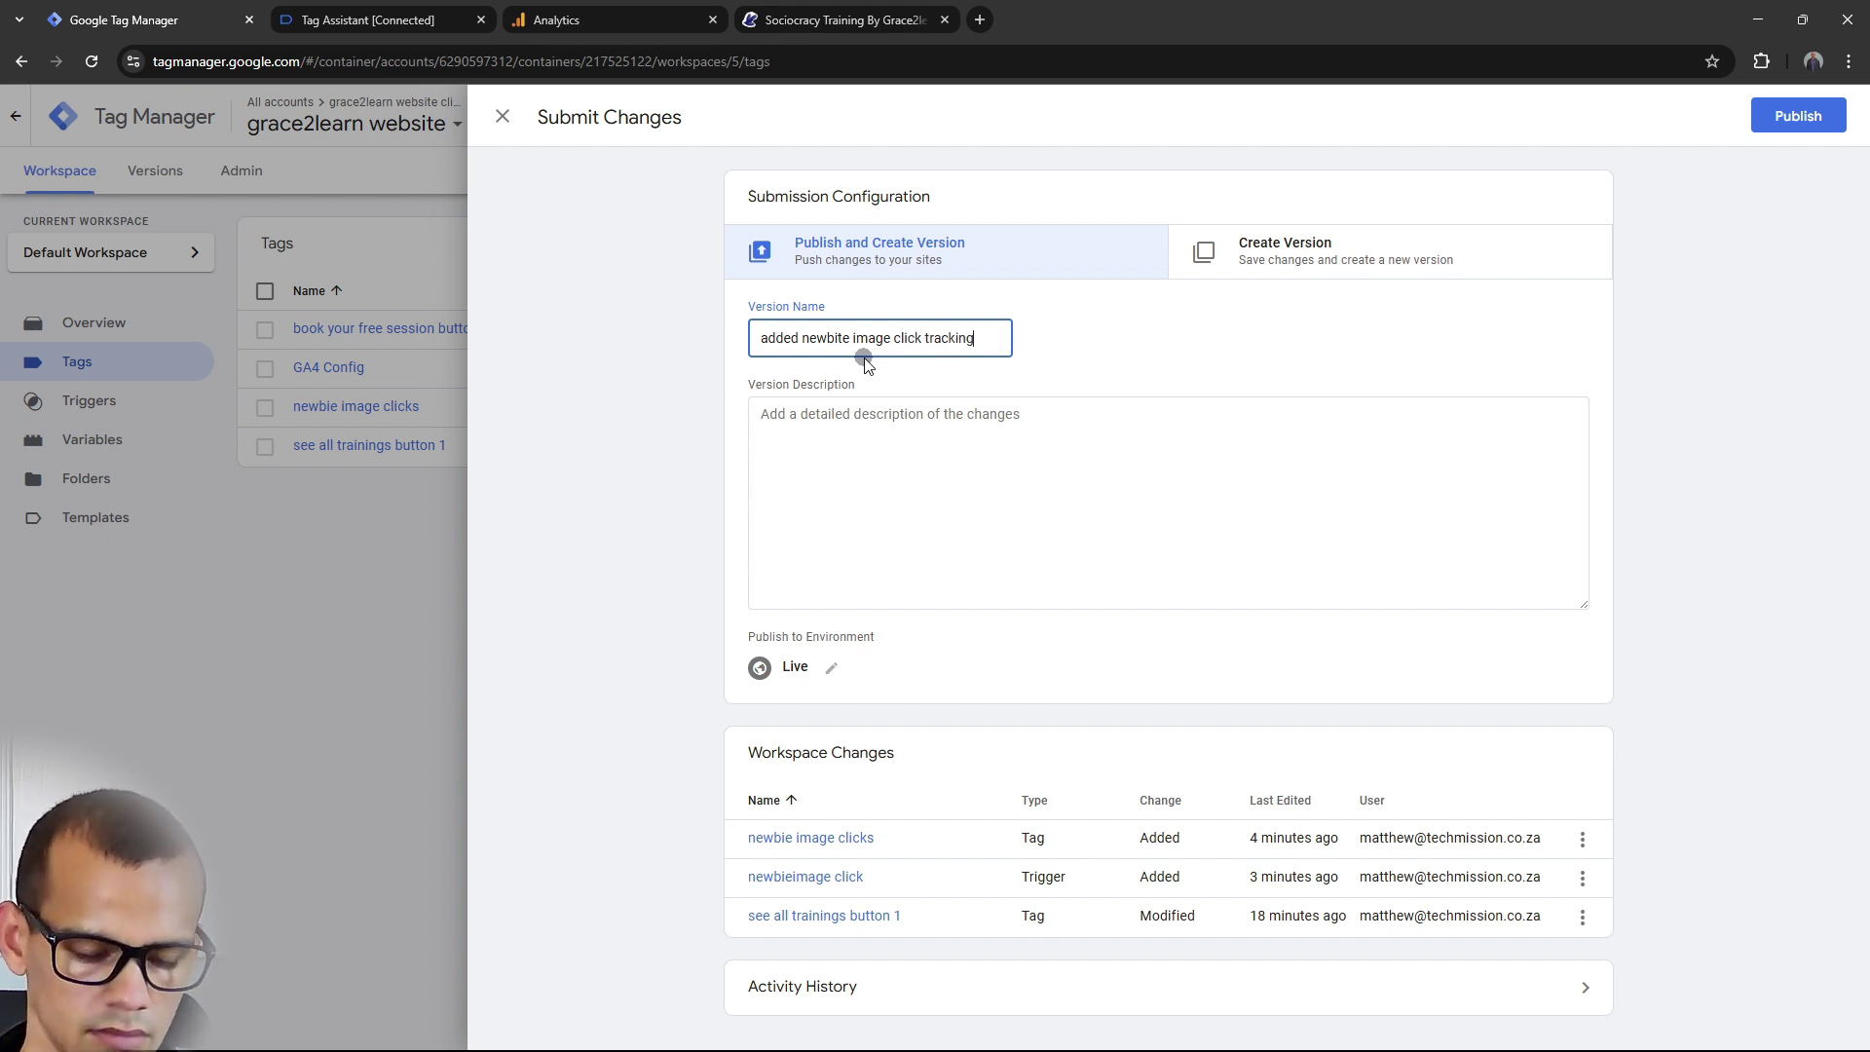
{"action": "left_click", "coordinate": [1800, 113]}
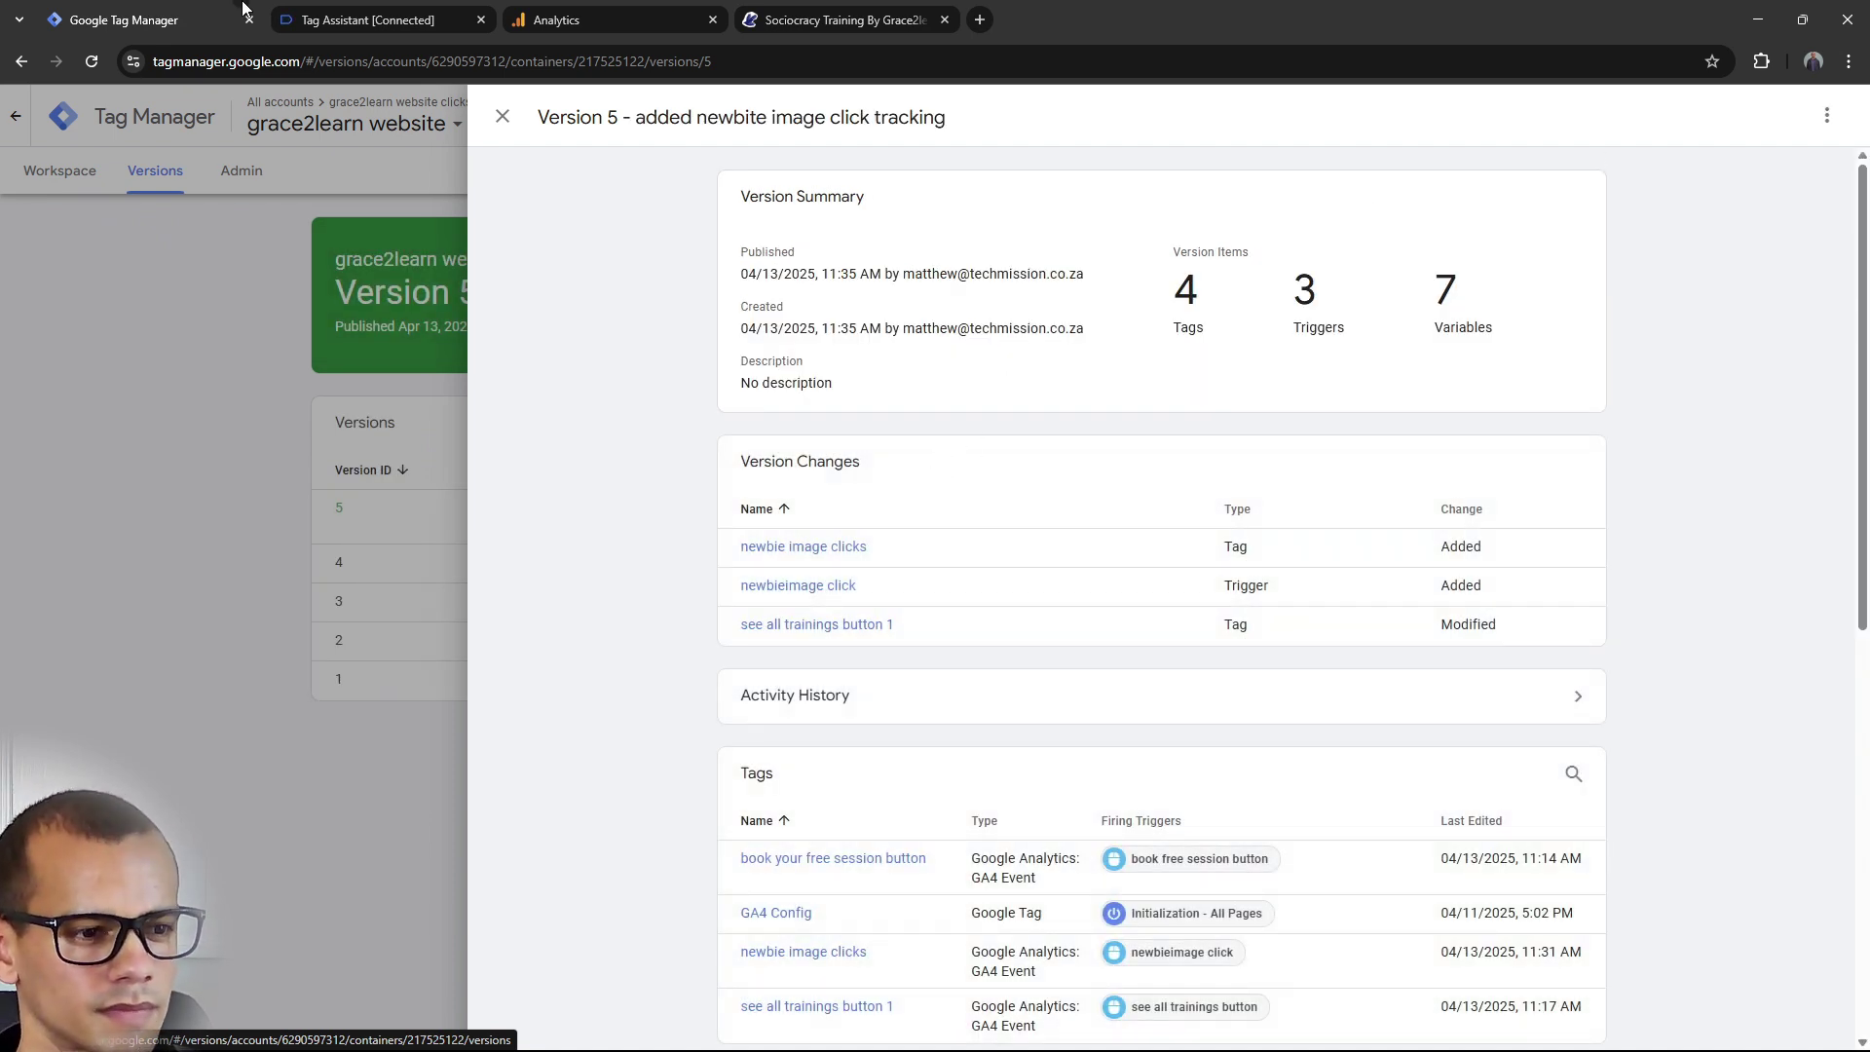
{"action": "left_click", "coordinate": [508, 138]}
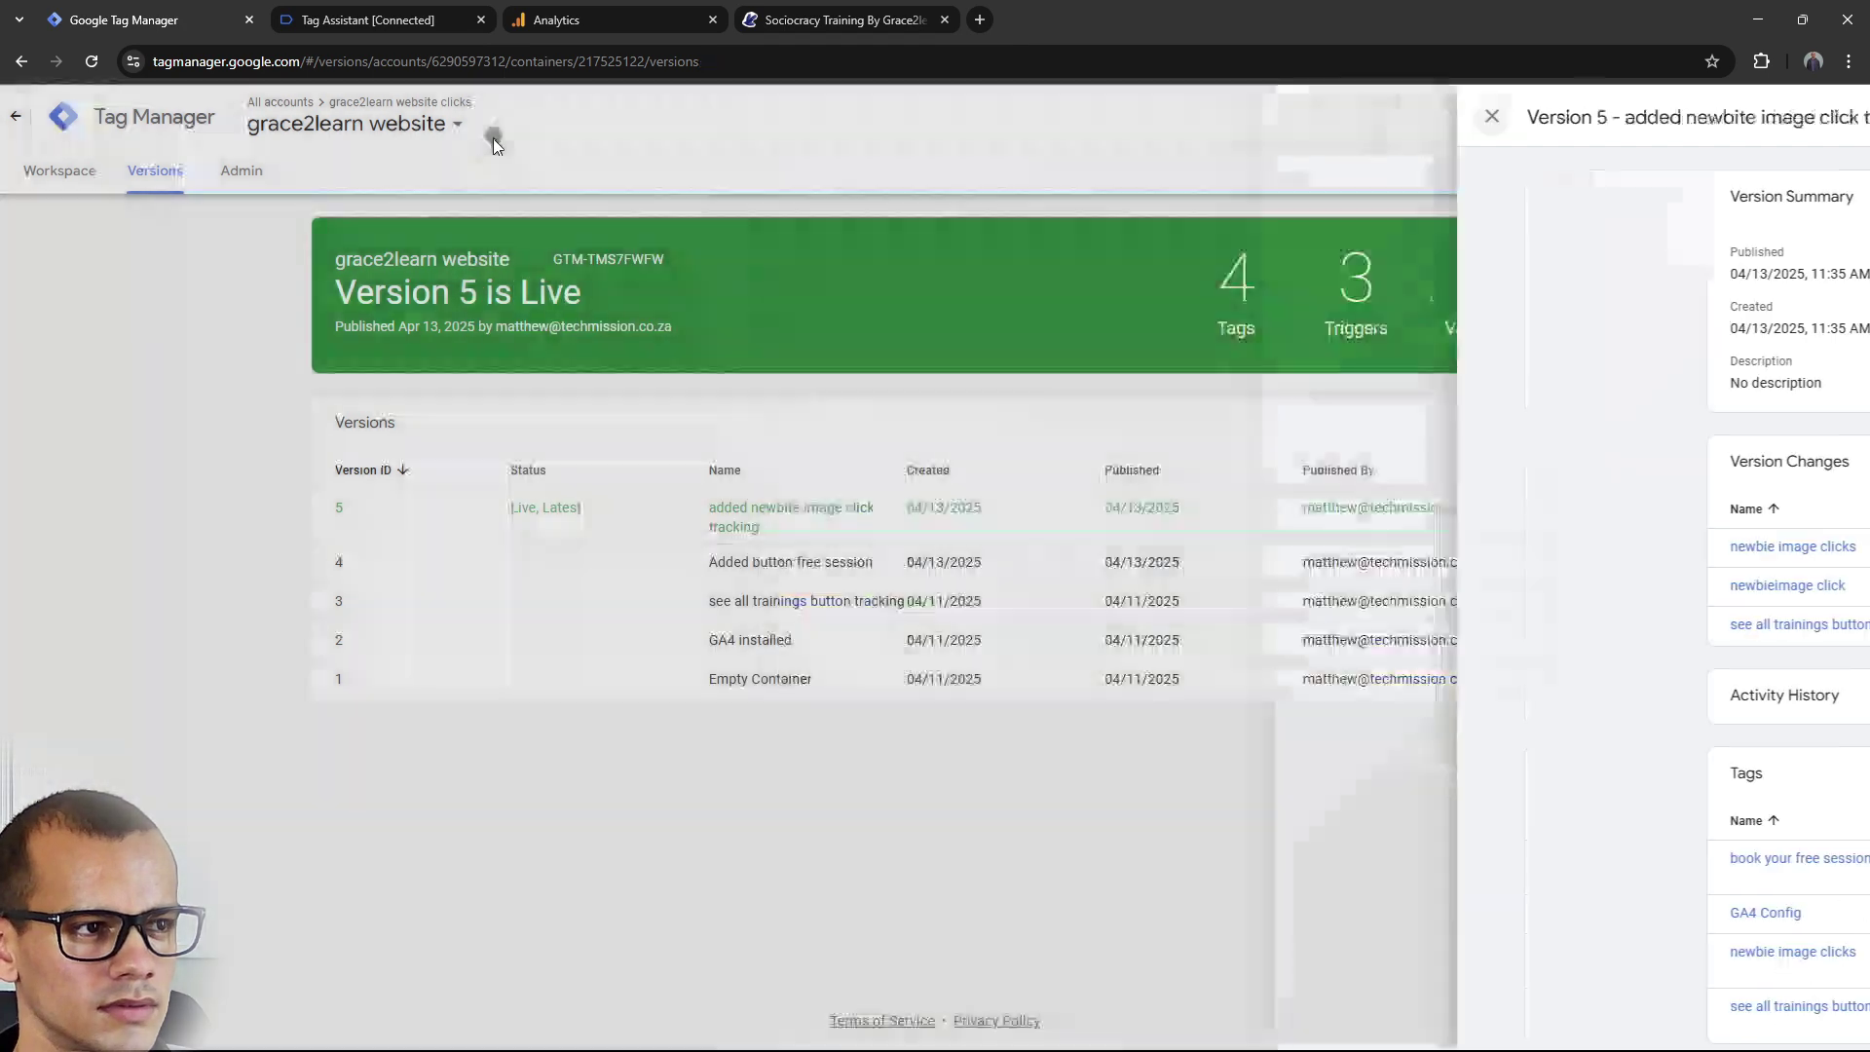
Reload the live Grace2Learn sociocracy training page and close its developer tools.
{"action": "left_click", "coordinate": [838, 20]}
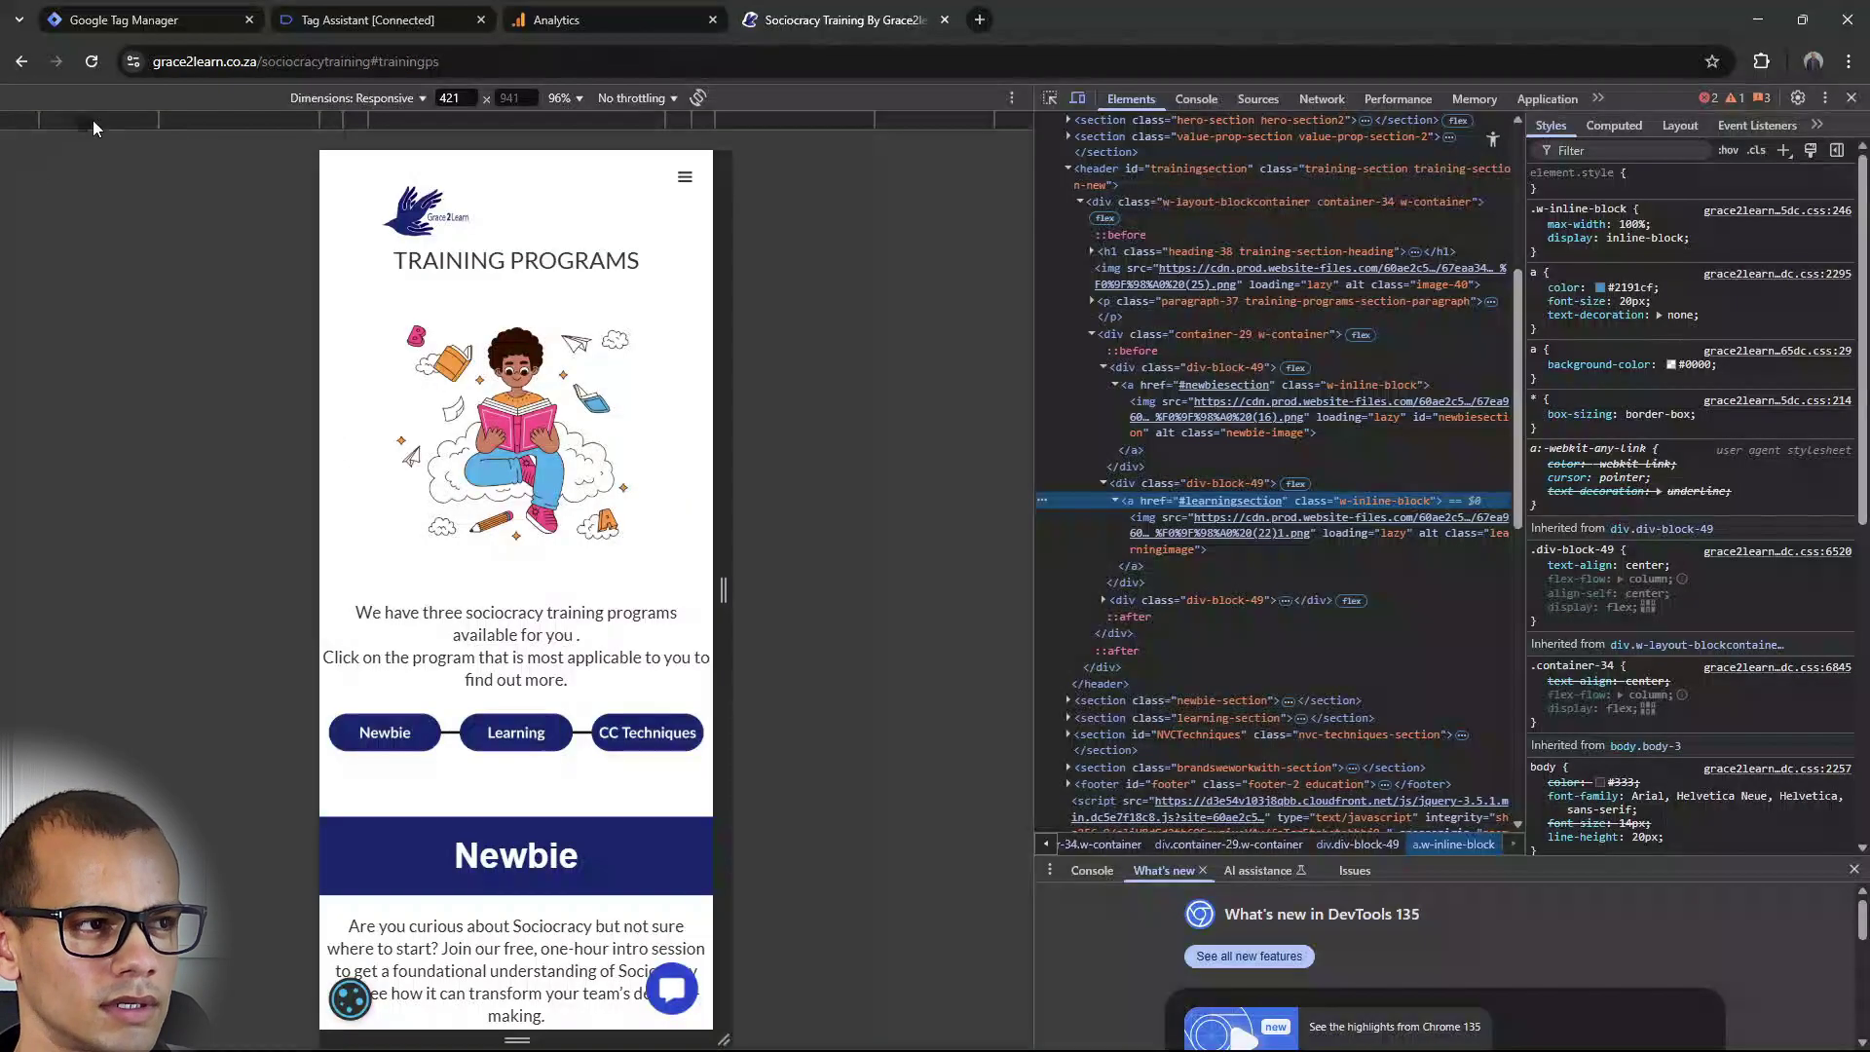
{"action": "left_click", "coordinate": [108, 67]}
{"action": "key", "text": "F12"}
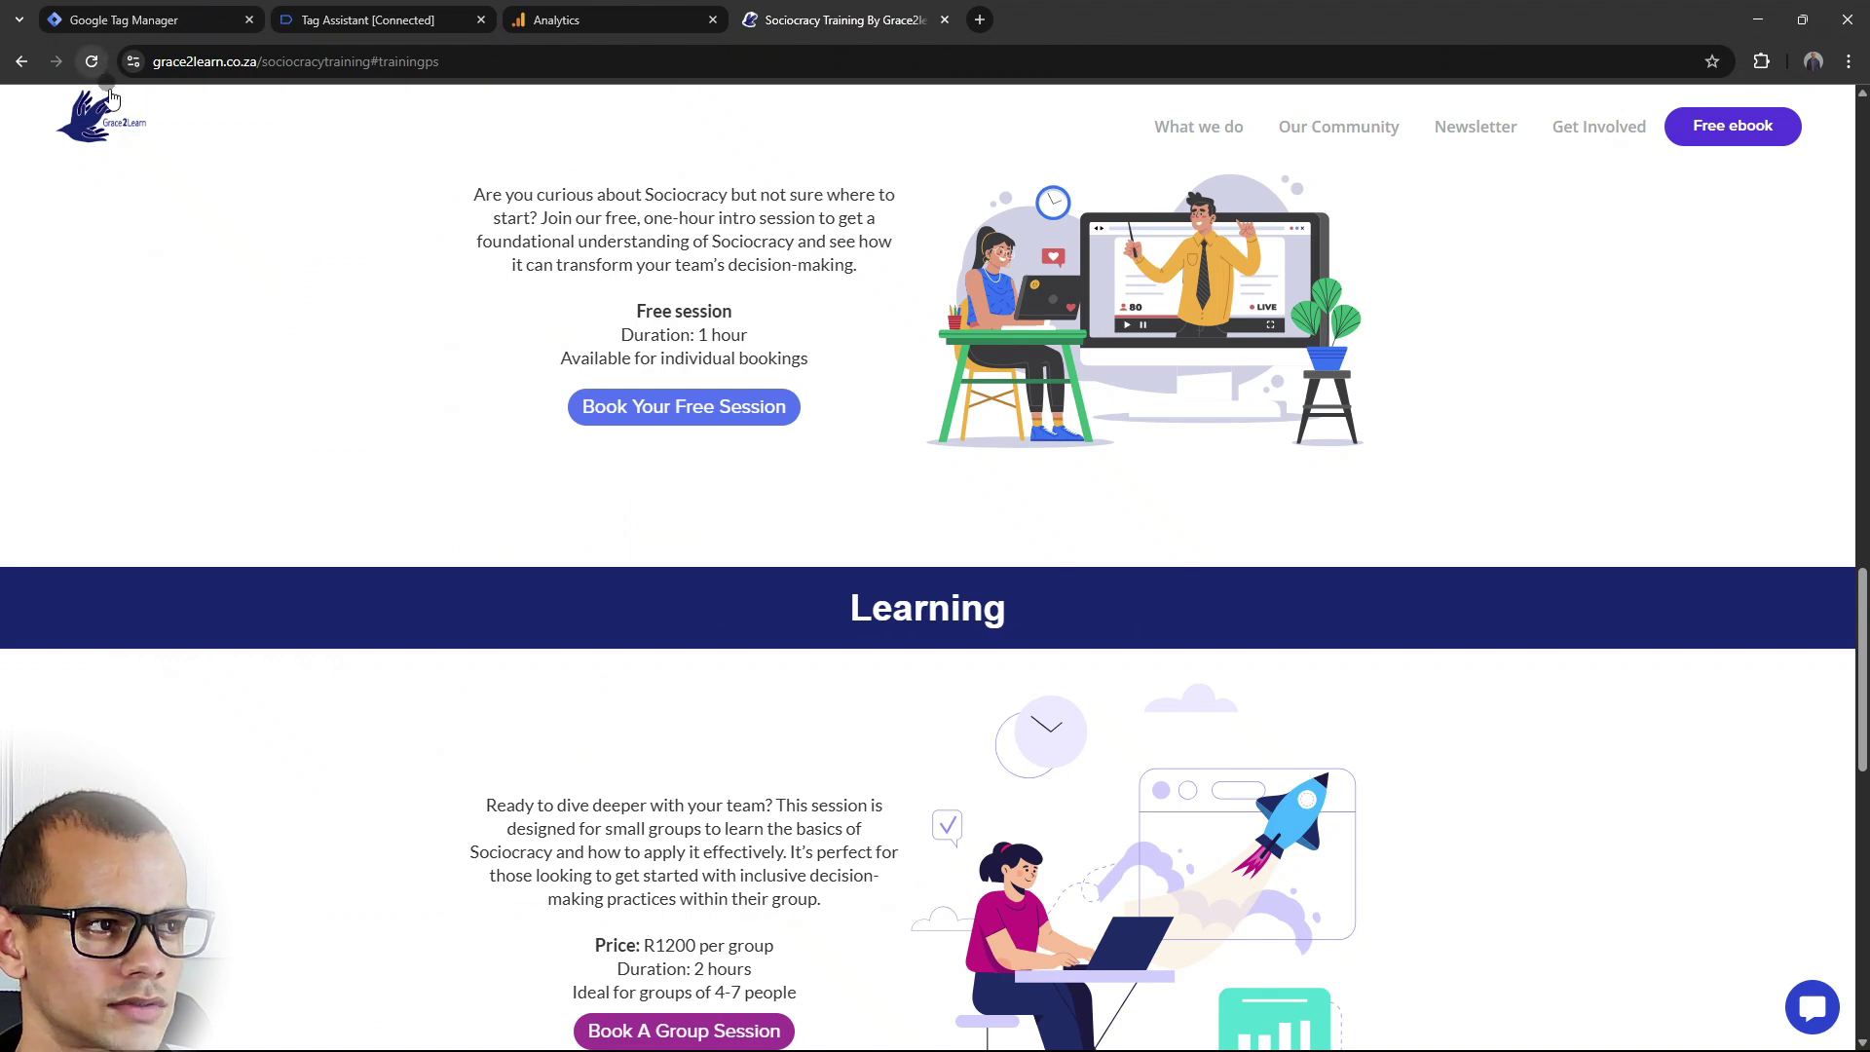
Activate the Newbie image and the See All Training Programs button on the live page, and check Analytics DebugView for the events.
{"action": "scroll", "coordinate": [412, 354], "scroll_direction": "up", "scroll_amount": 5}
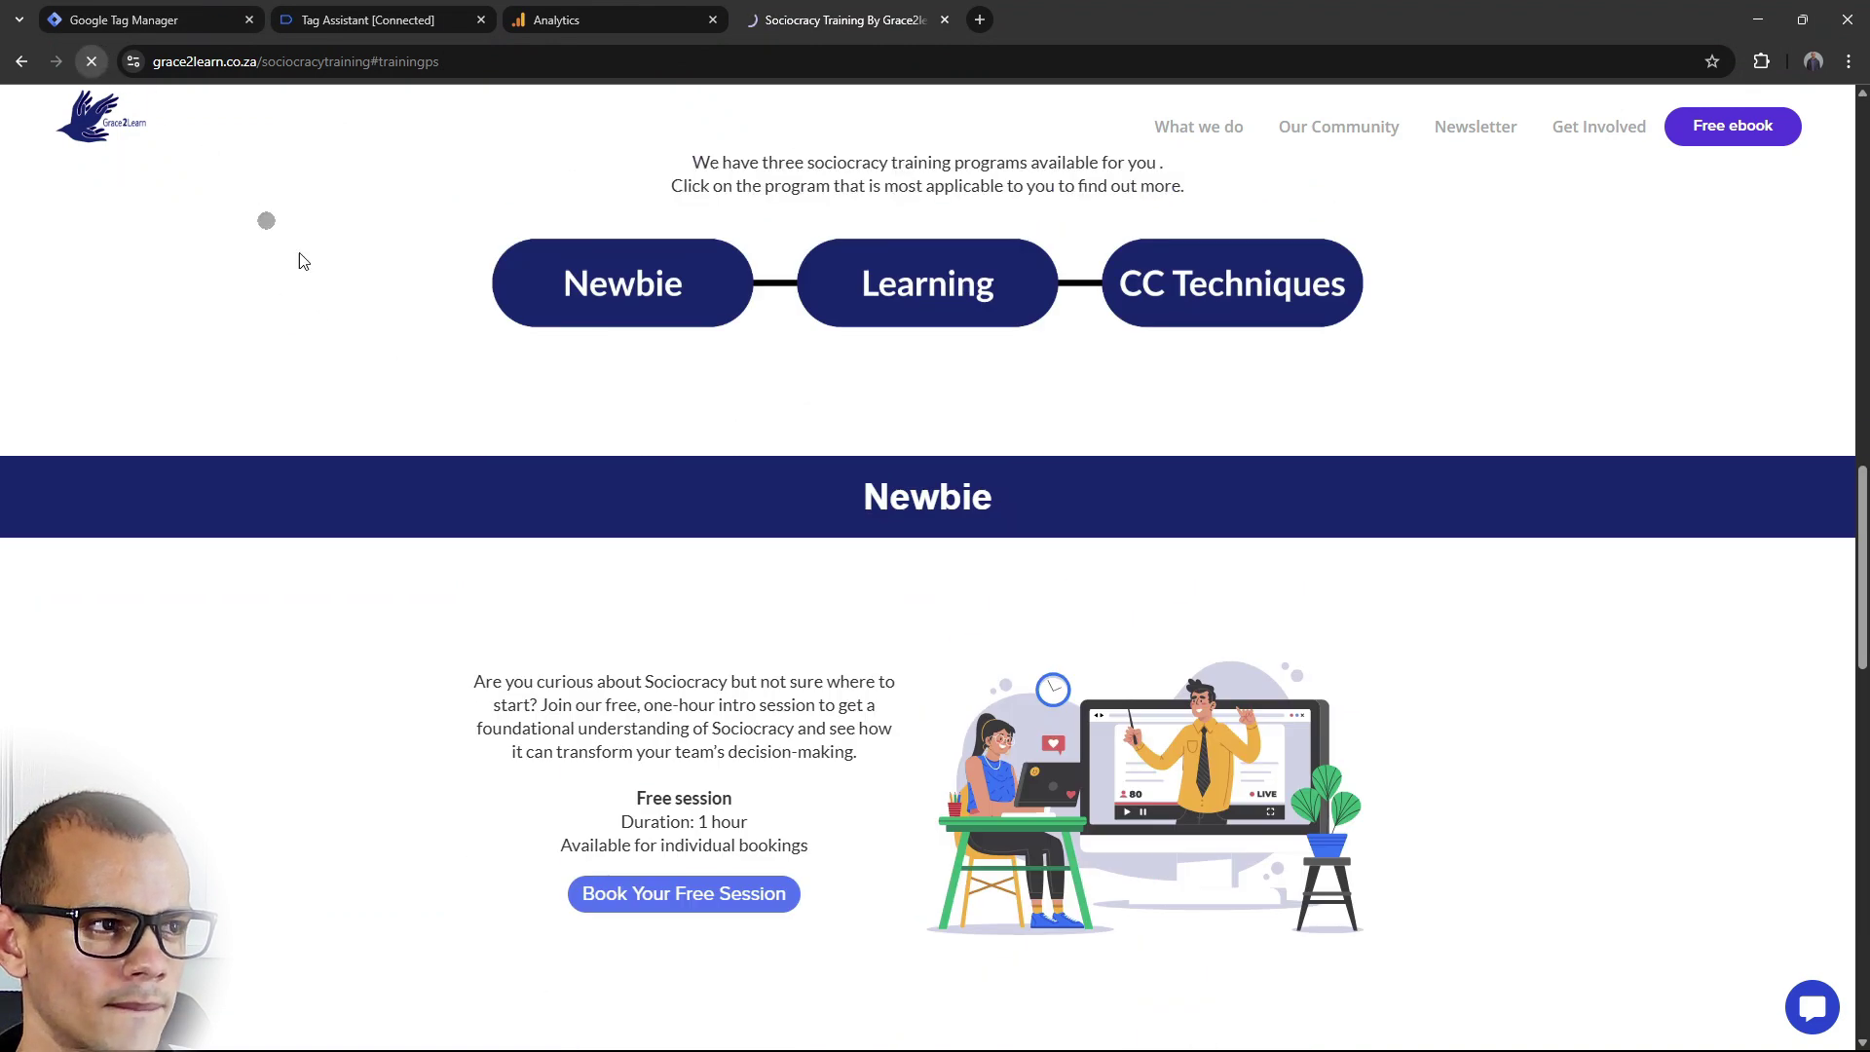
{"action": "left_click", "coordinate": [574, 615]}
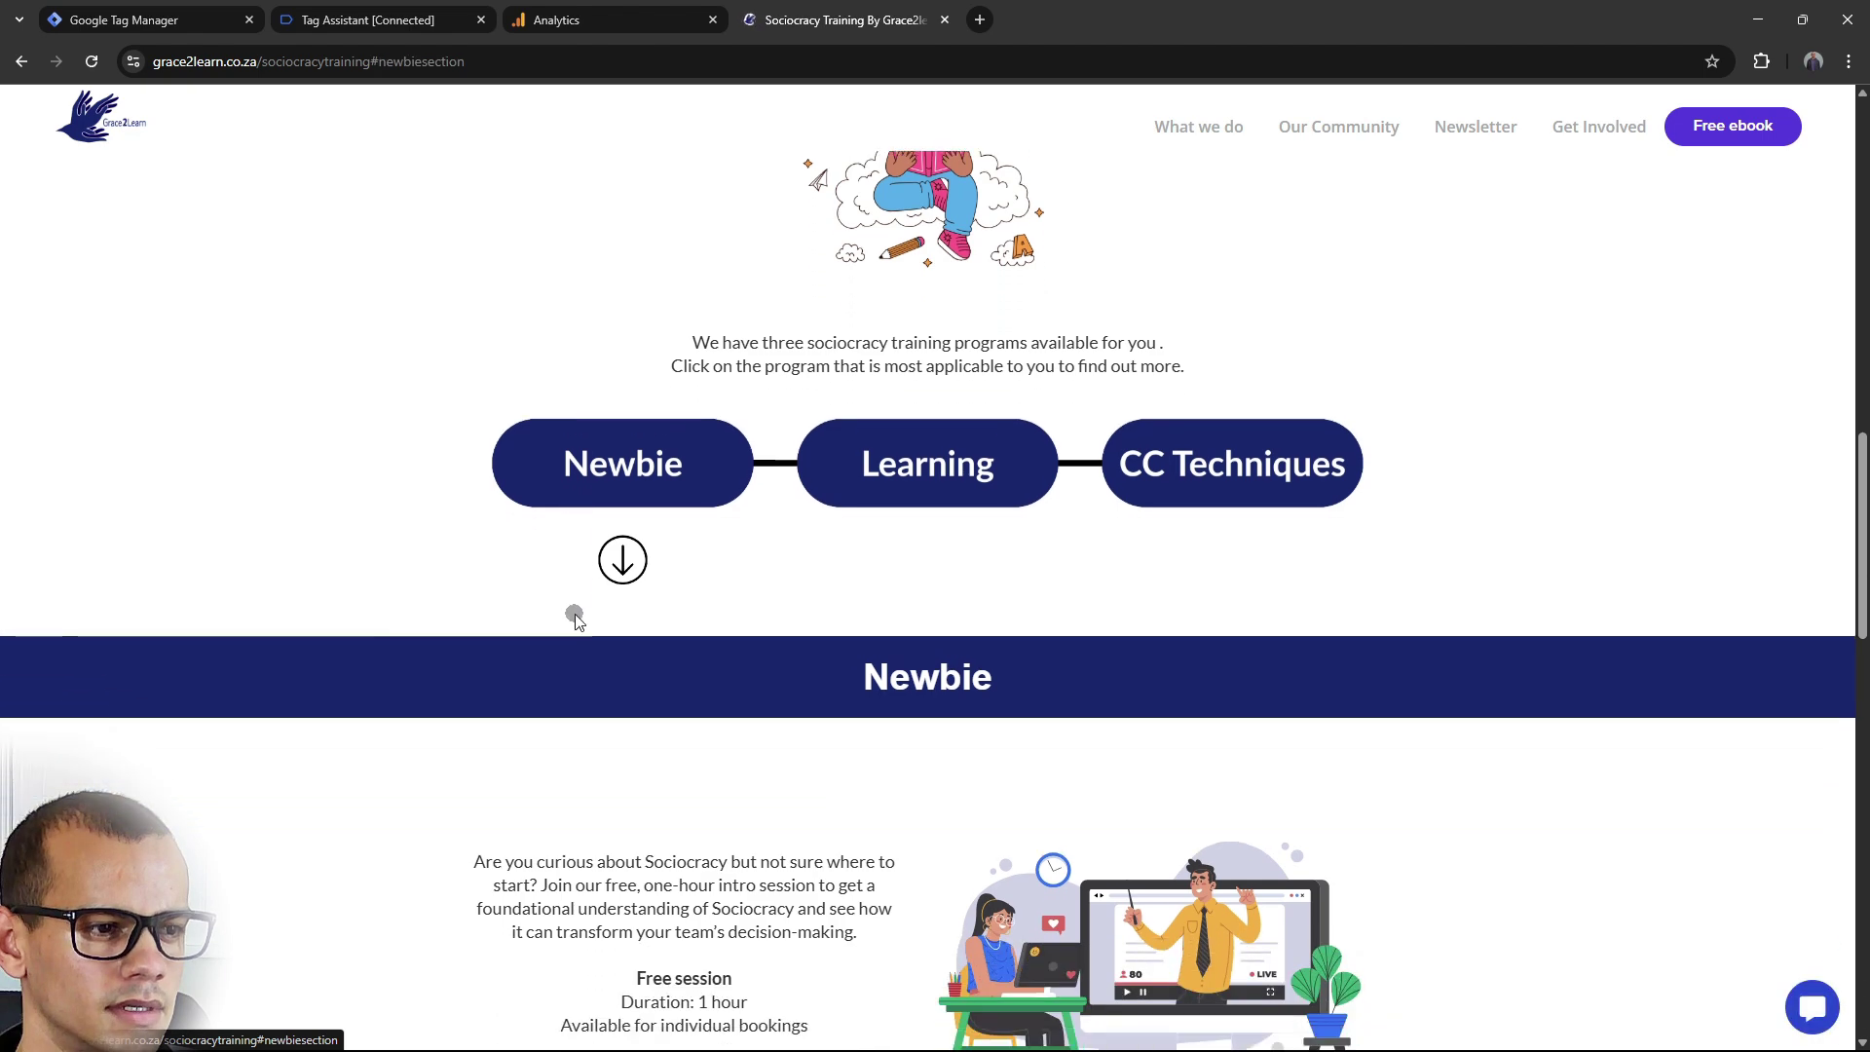
{"action": "scroll", "coordinate": [574, 586], "scroll_direction": "up", "scroll_amount": 3}
{"action": "left_click", "coordinate": [597, 468]}
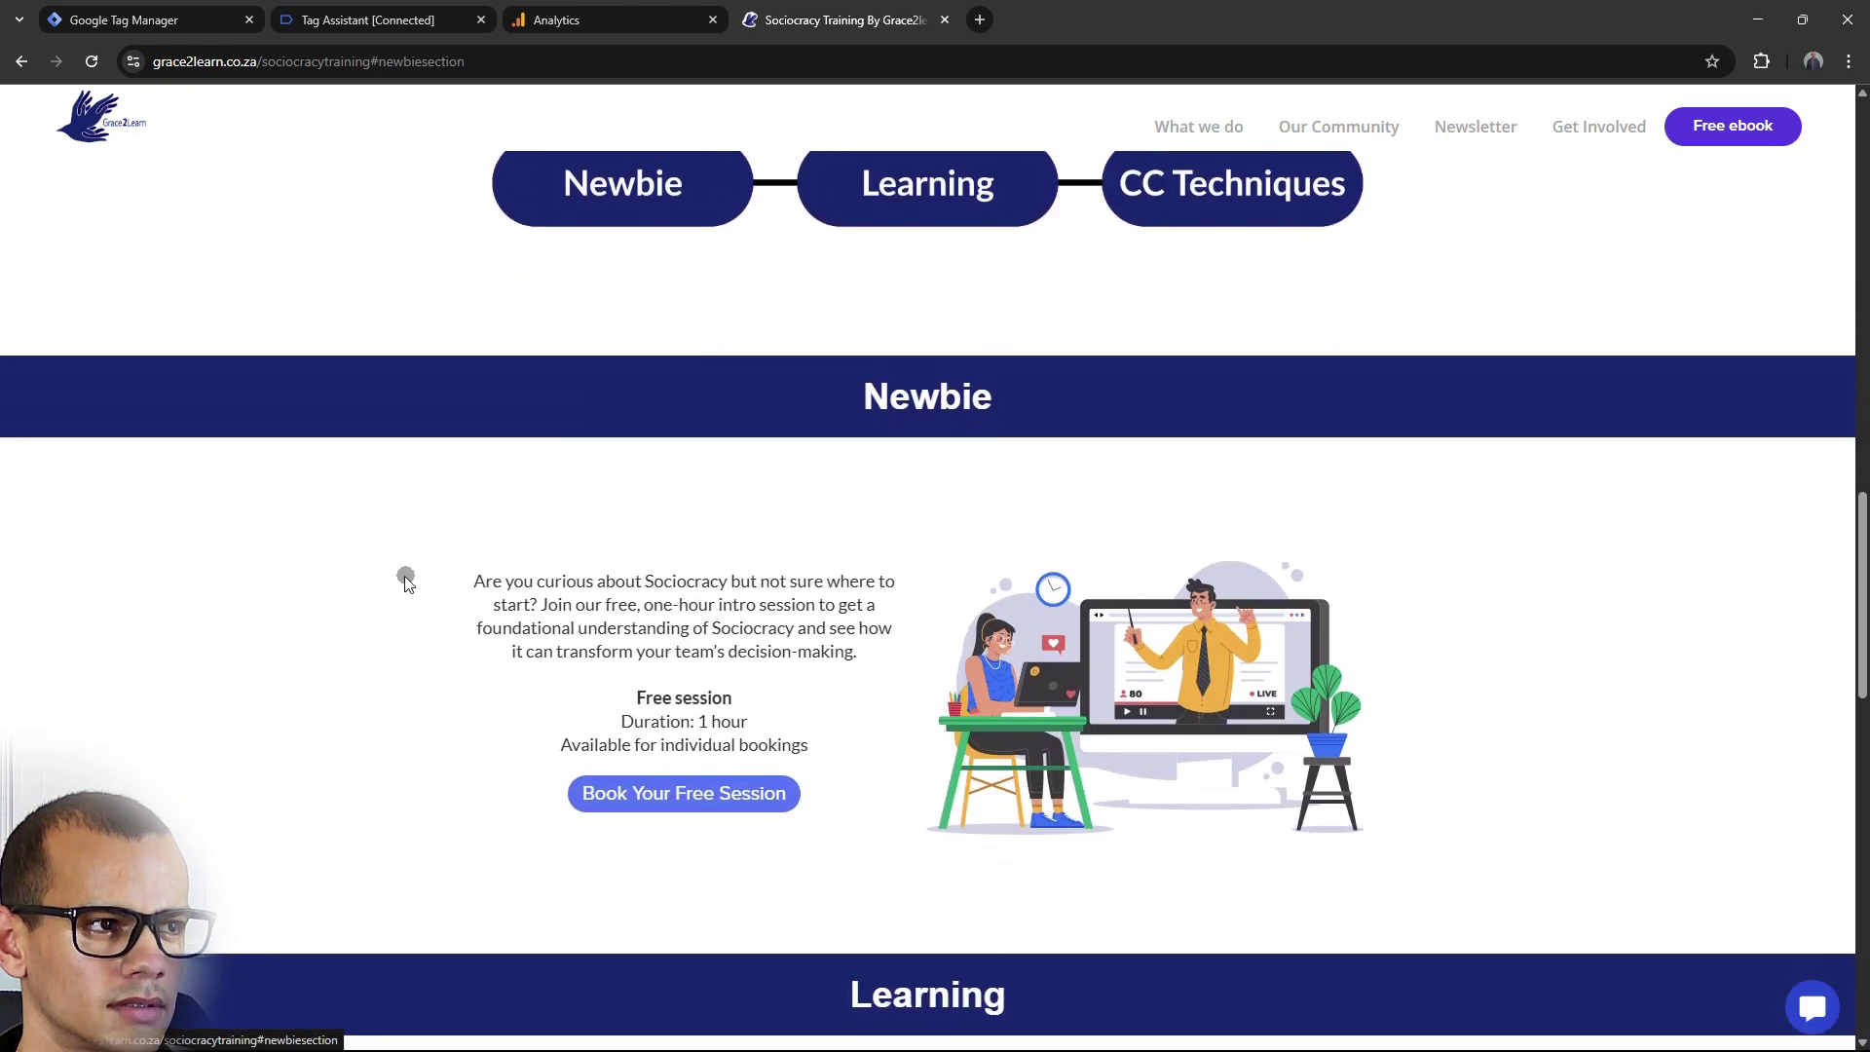
{"action": "scroll", "coordinate": [409, 660], "scroll_direction": "up", "scroll_amount": 12}
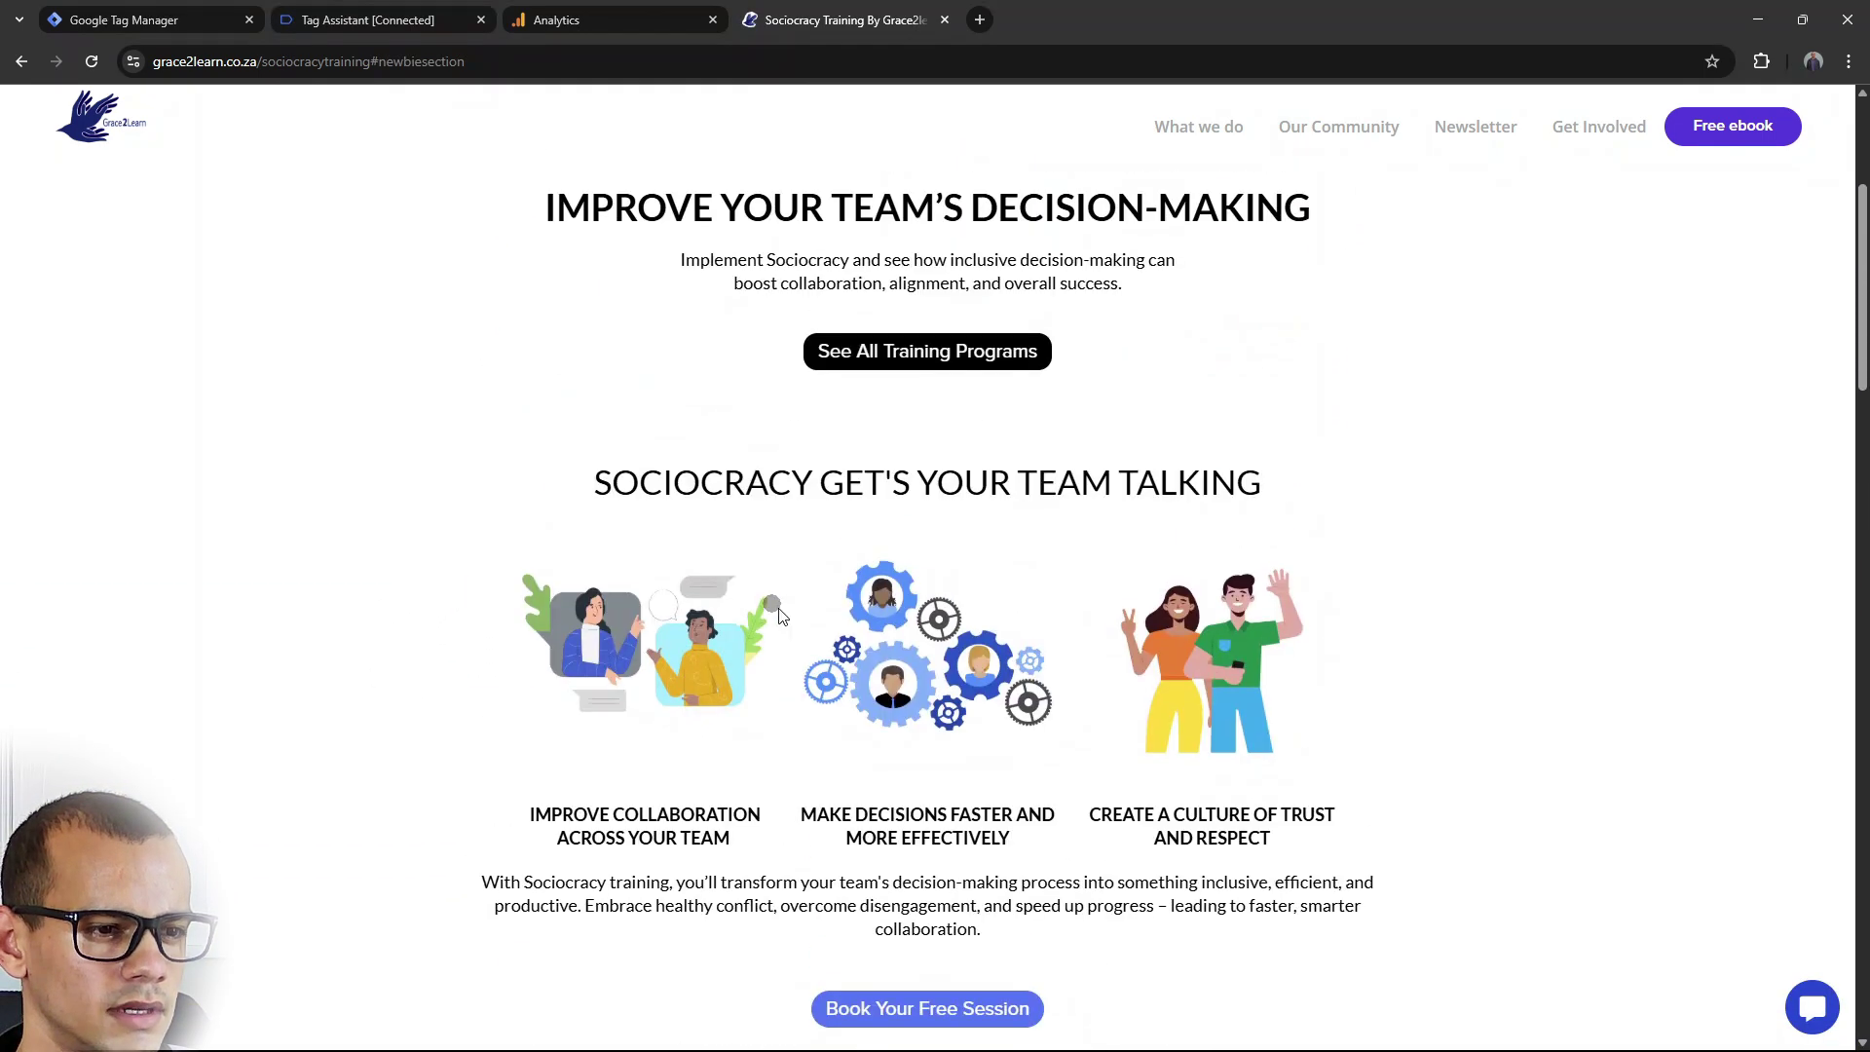
{"action": "left_click", "coordinate": [889, 341]}
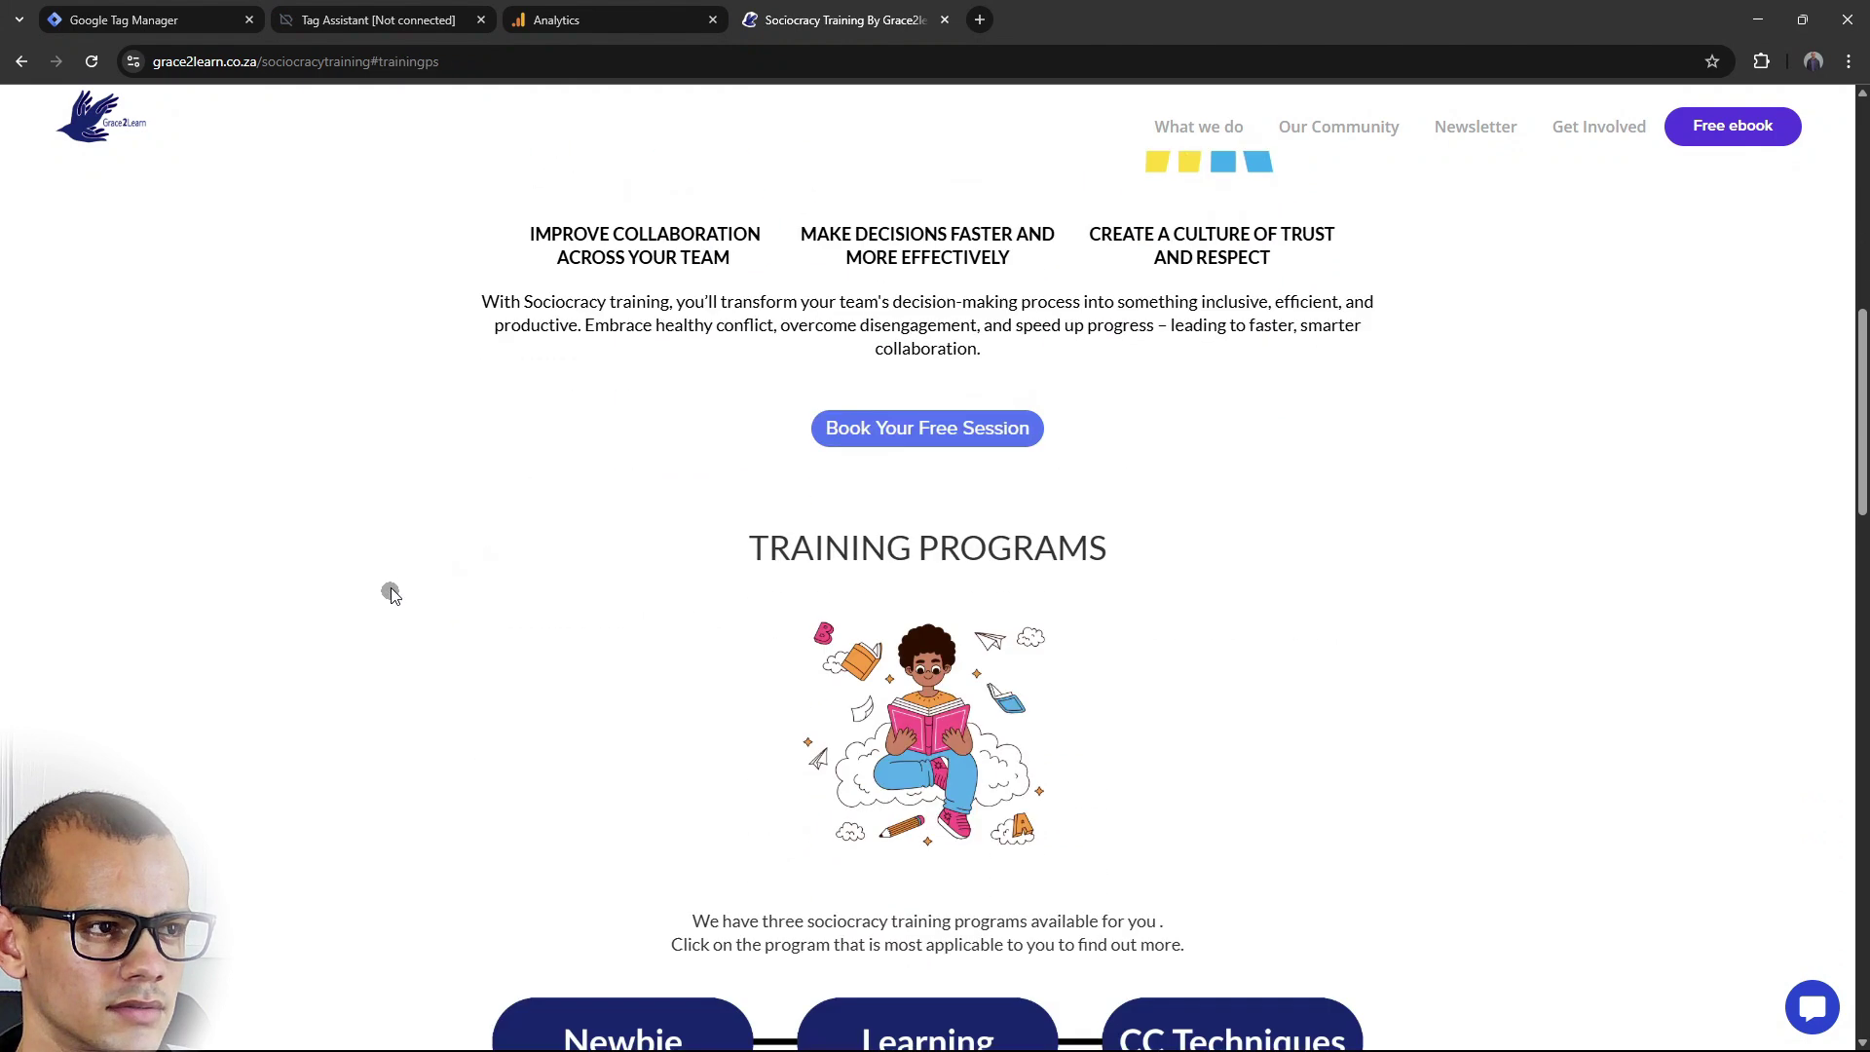
{"action": "left_click", "coordinate": [599, 20]}
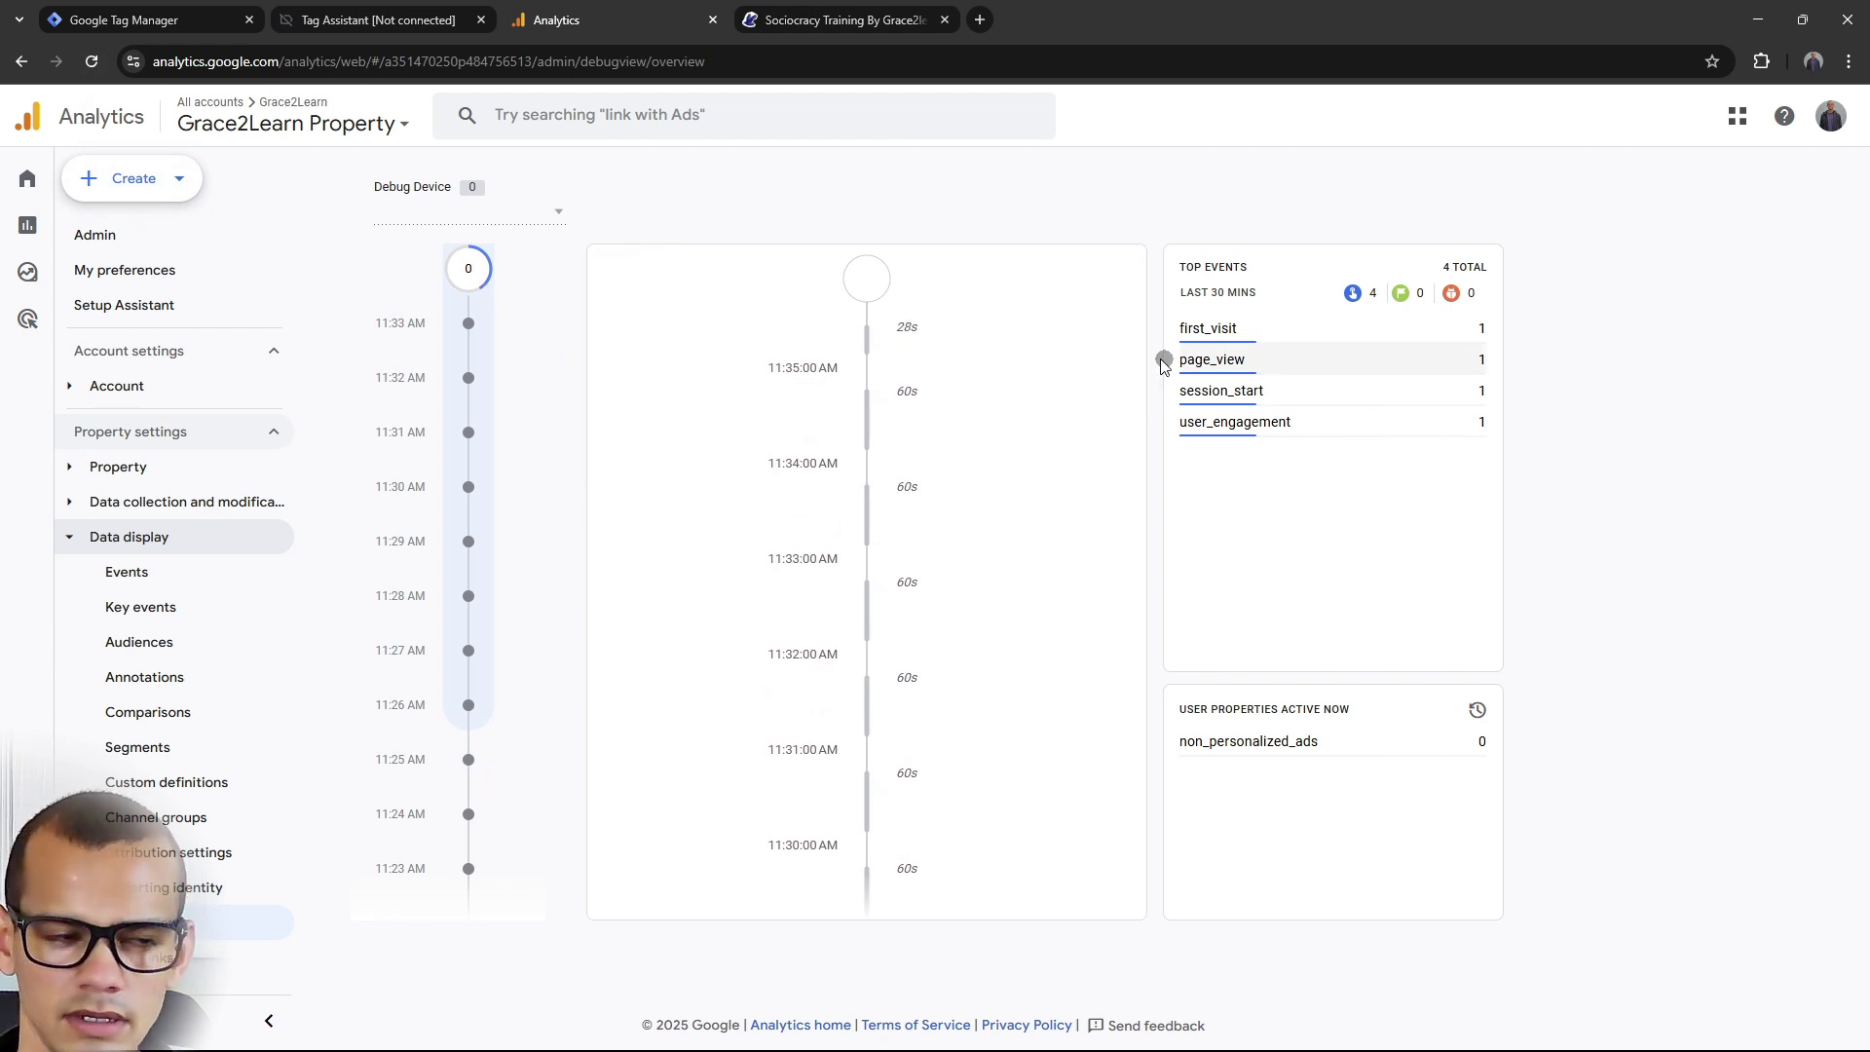
Look through the DebugView timeline in Analytics for the newbie image click event.
{"action": "scroll", "coordinate": [897, 324], "scroll_direction": "down", "scroll_amount": 12}
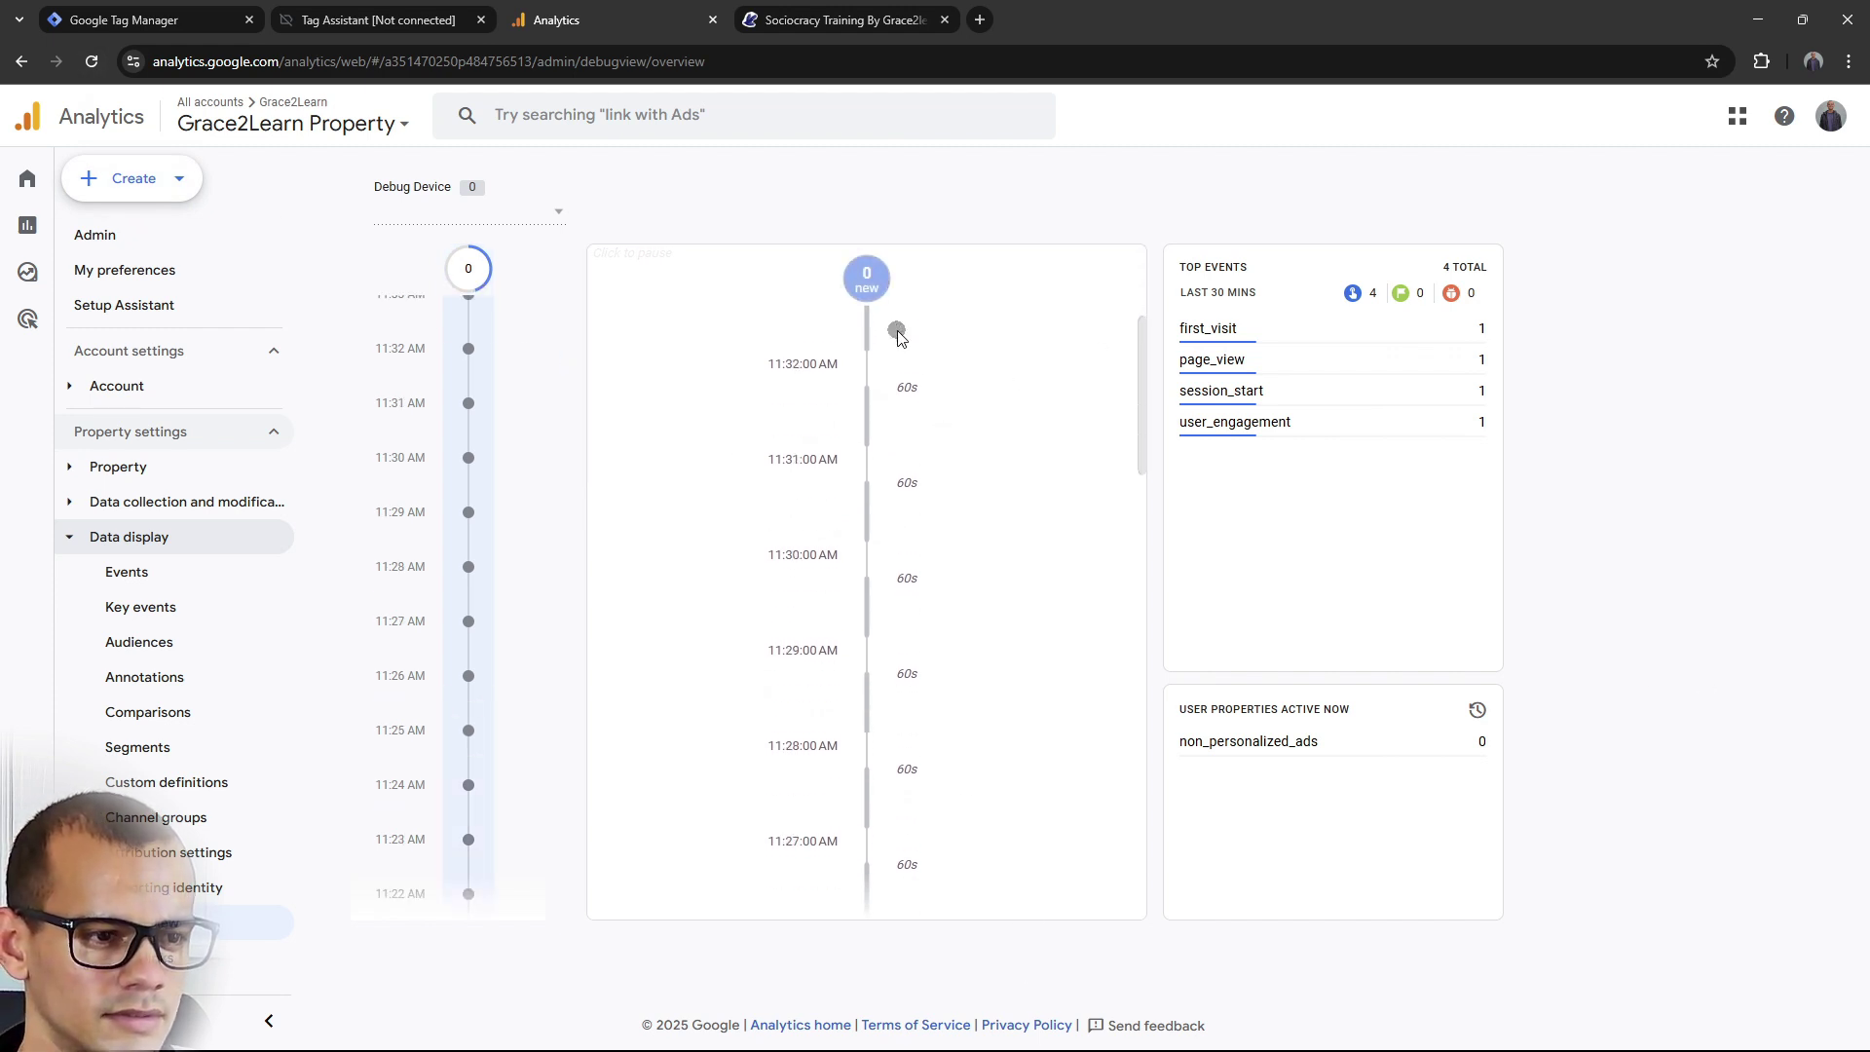
{"action": "scroll", "coordinate": [887, 581], "scroll_direction": "up", "scroll_amount": 5}
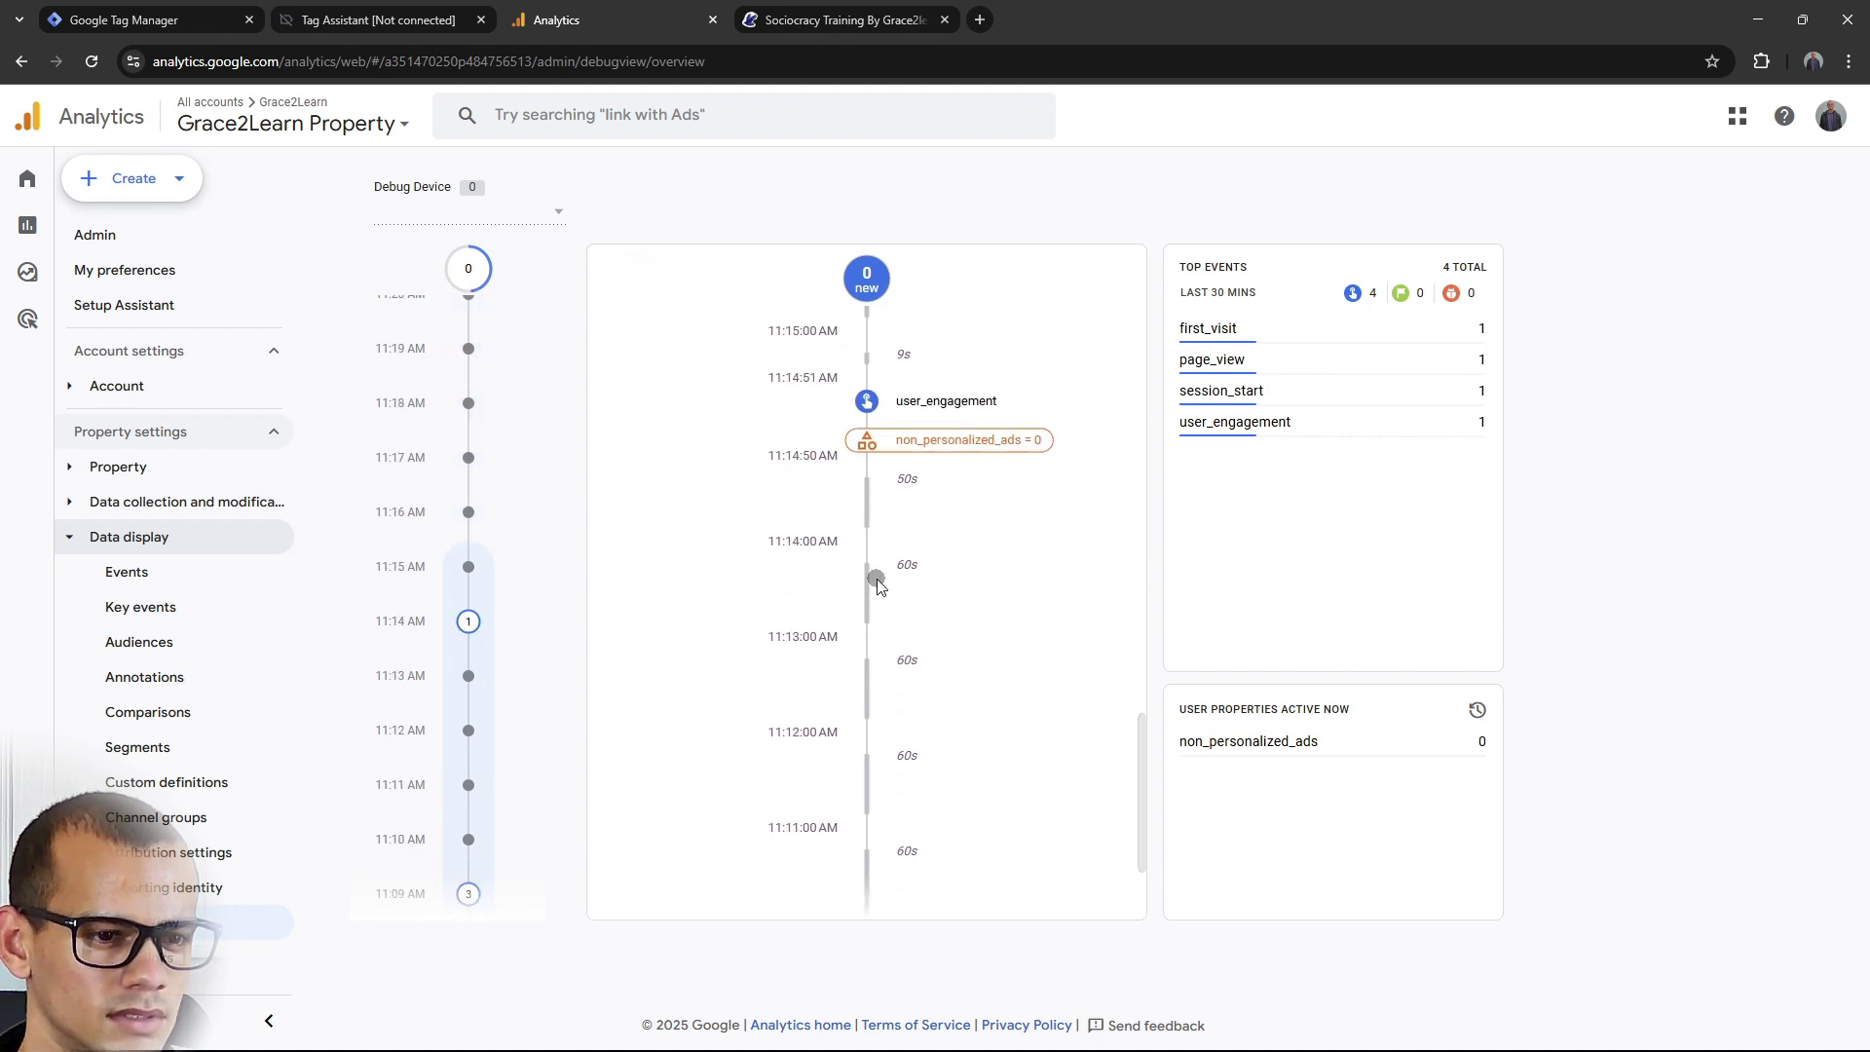
{"action": "scroll", "coordinate": [870, 539], "scroll_direction": "up", "scroll_amount": 6}
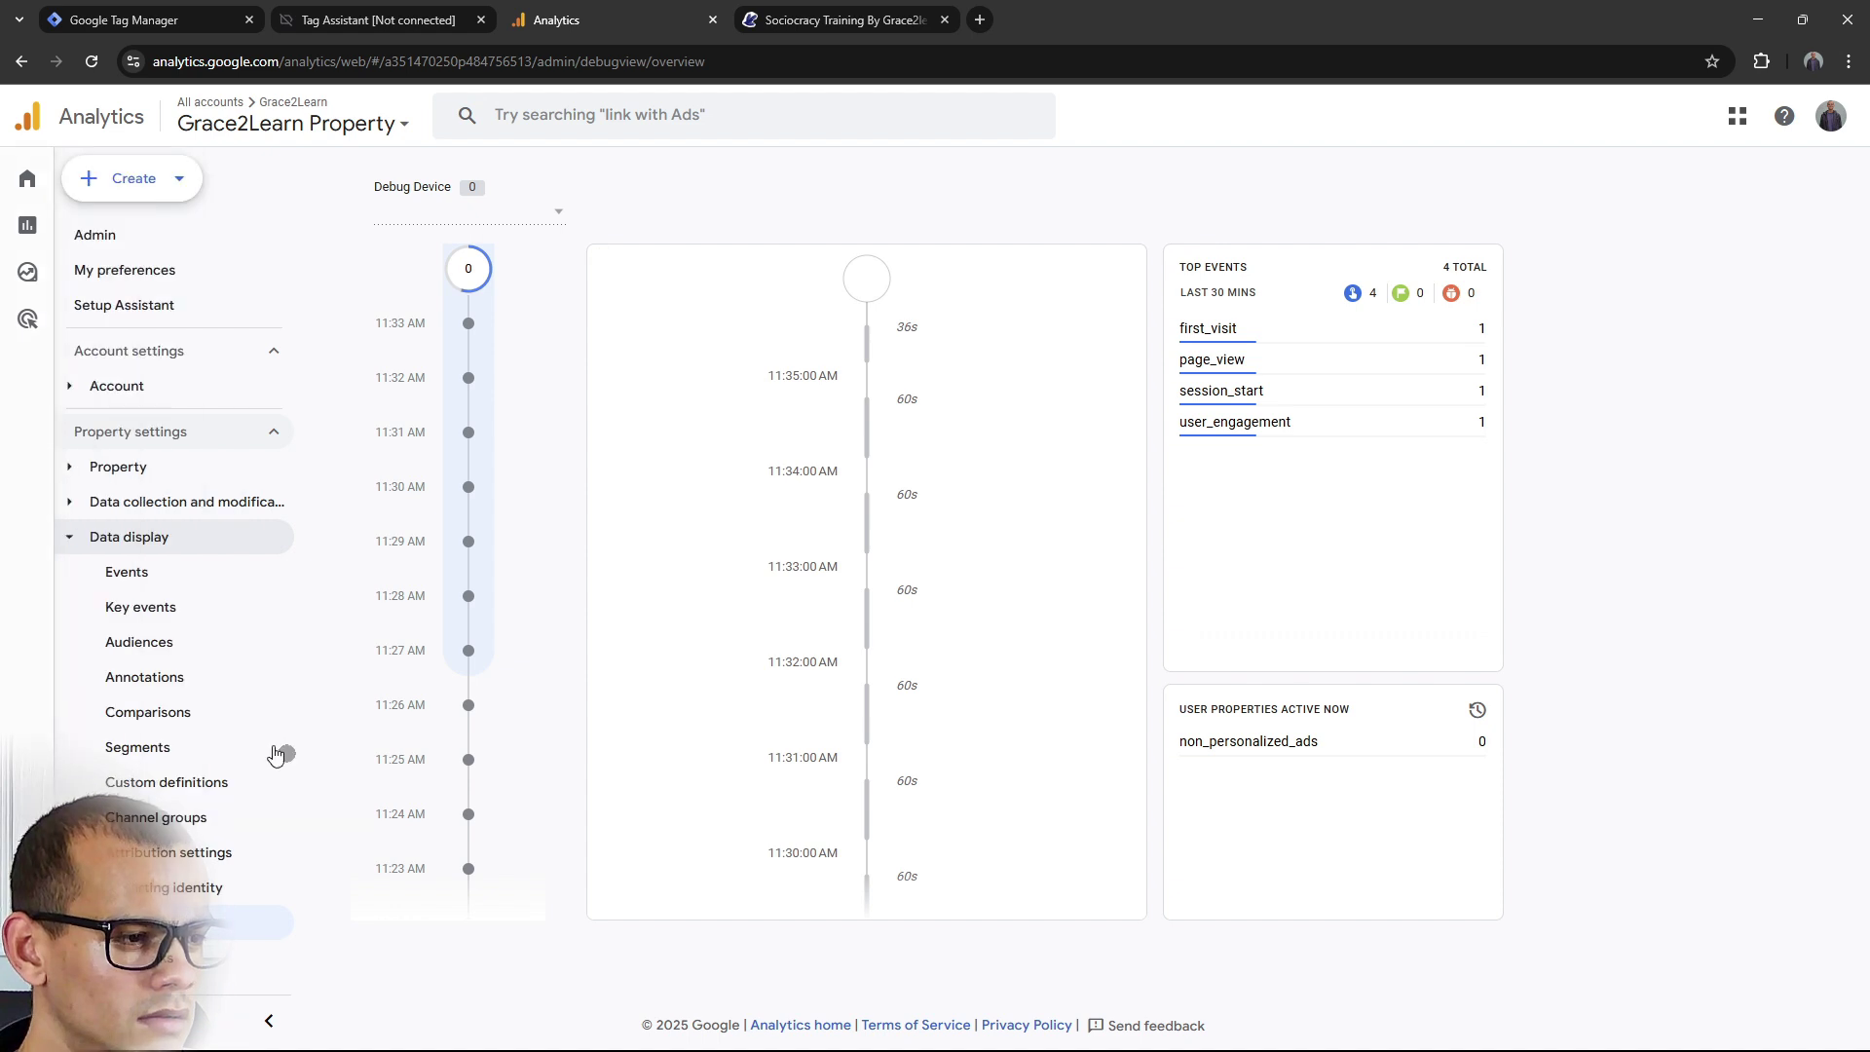
Check the property's existing events list for the newbie image click event, and return to DebugView to recheck its timeline.
{"action": "left_click", "coordinate": [171, 587]}
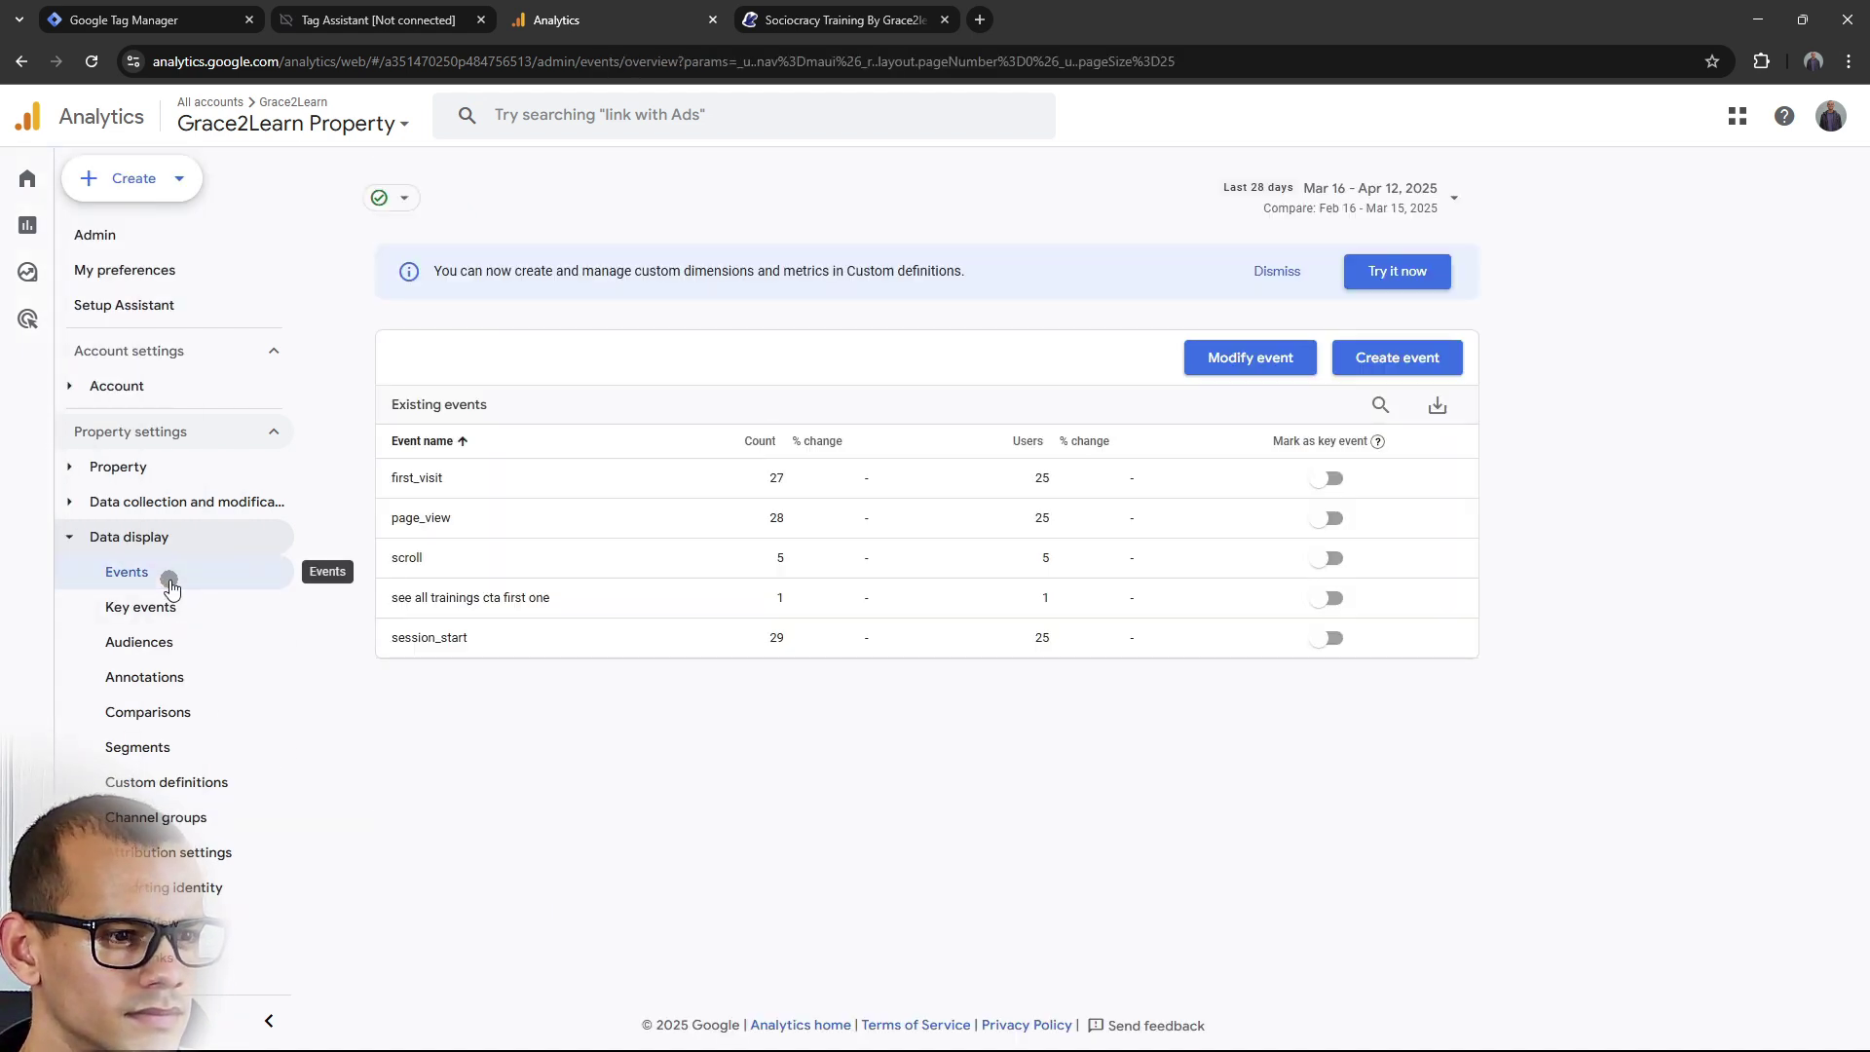
{"action": "right_click", "coordinate": [170, 586]}
{"action": "left_click", "coordinate": [497, 881]}
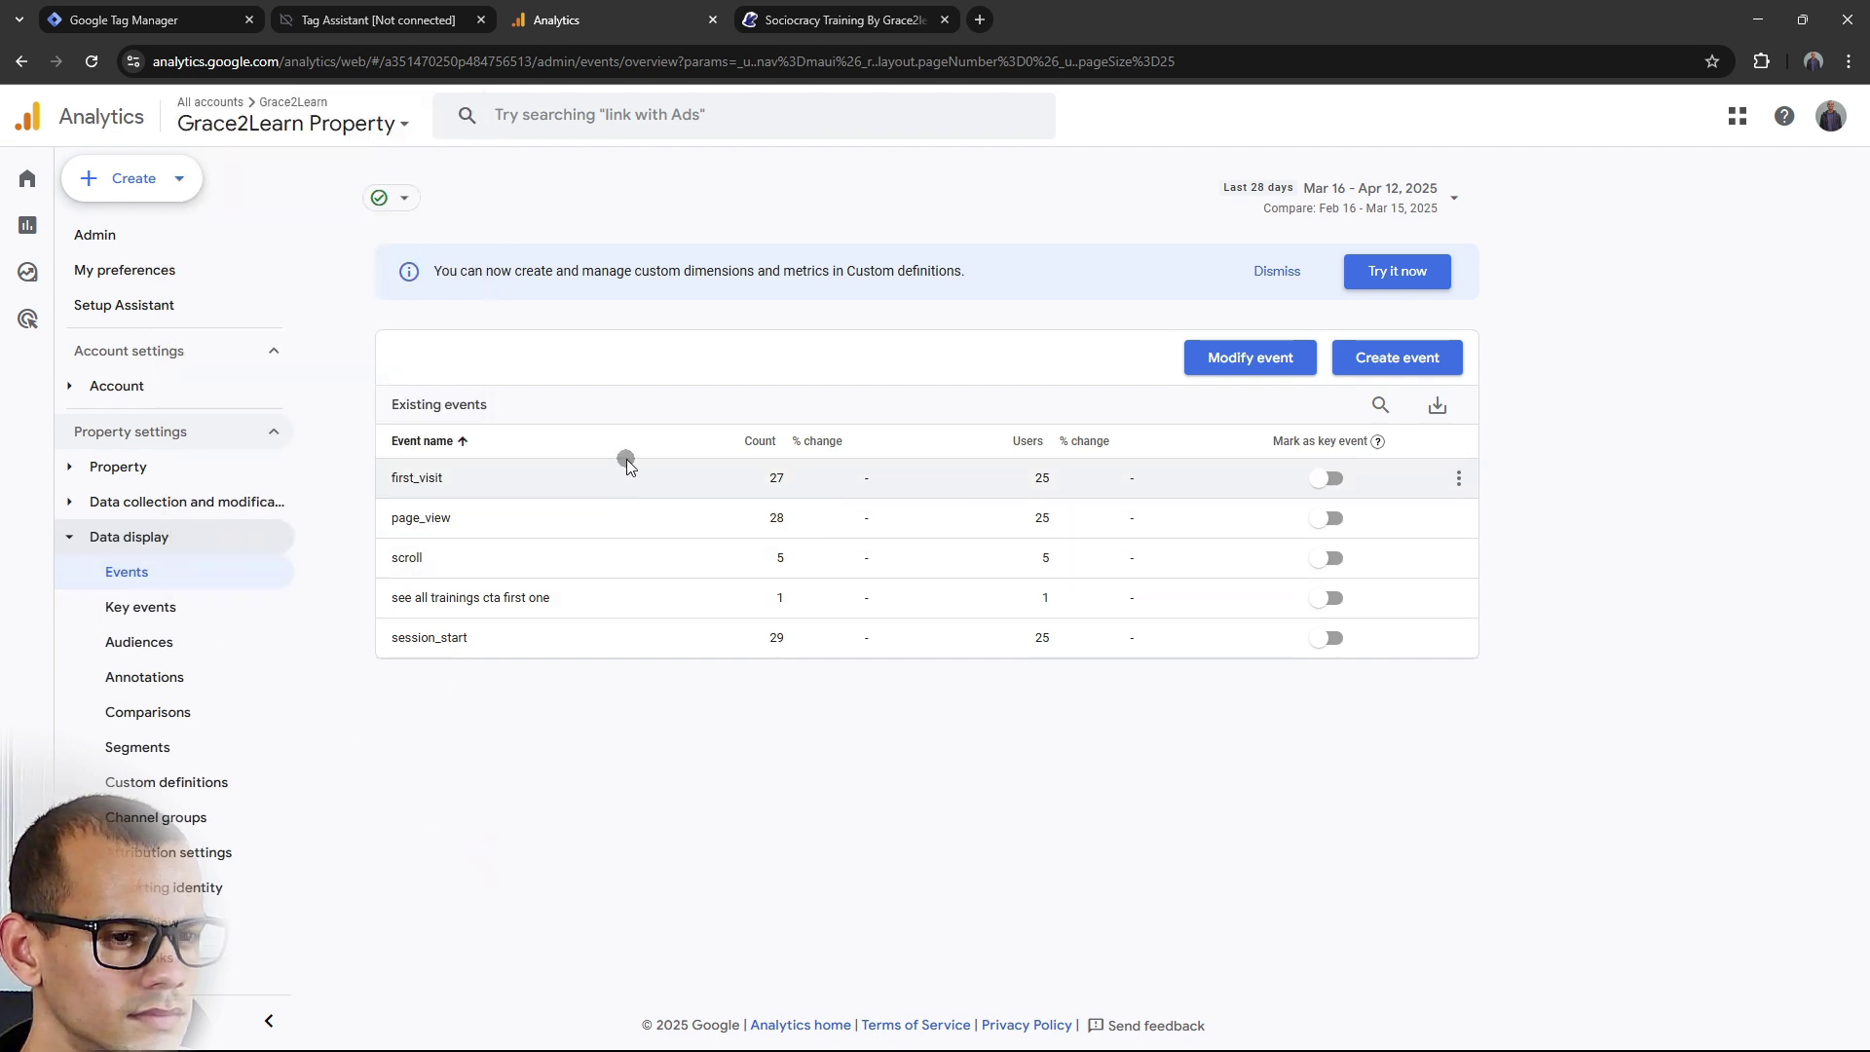
{"action": "left_click", "coordinate": [244, 923]}
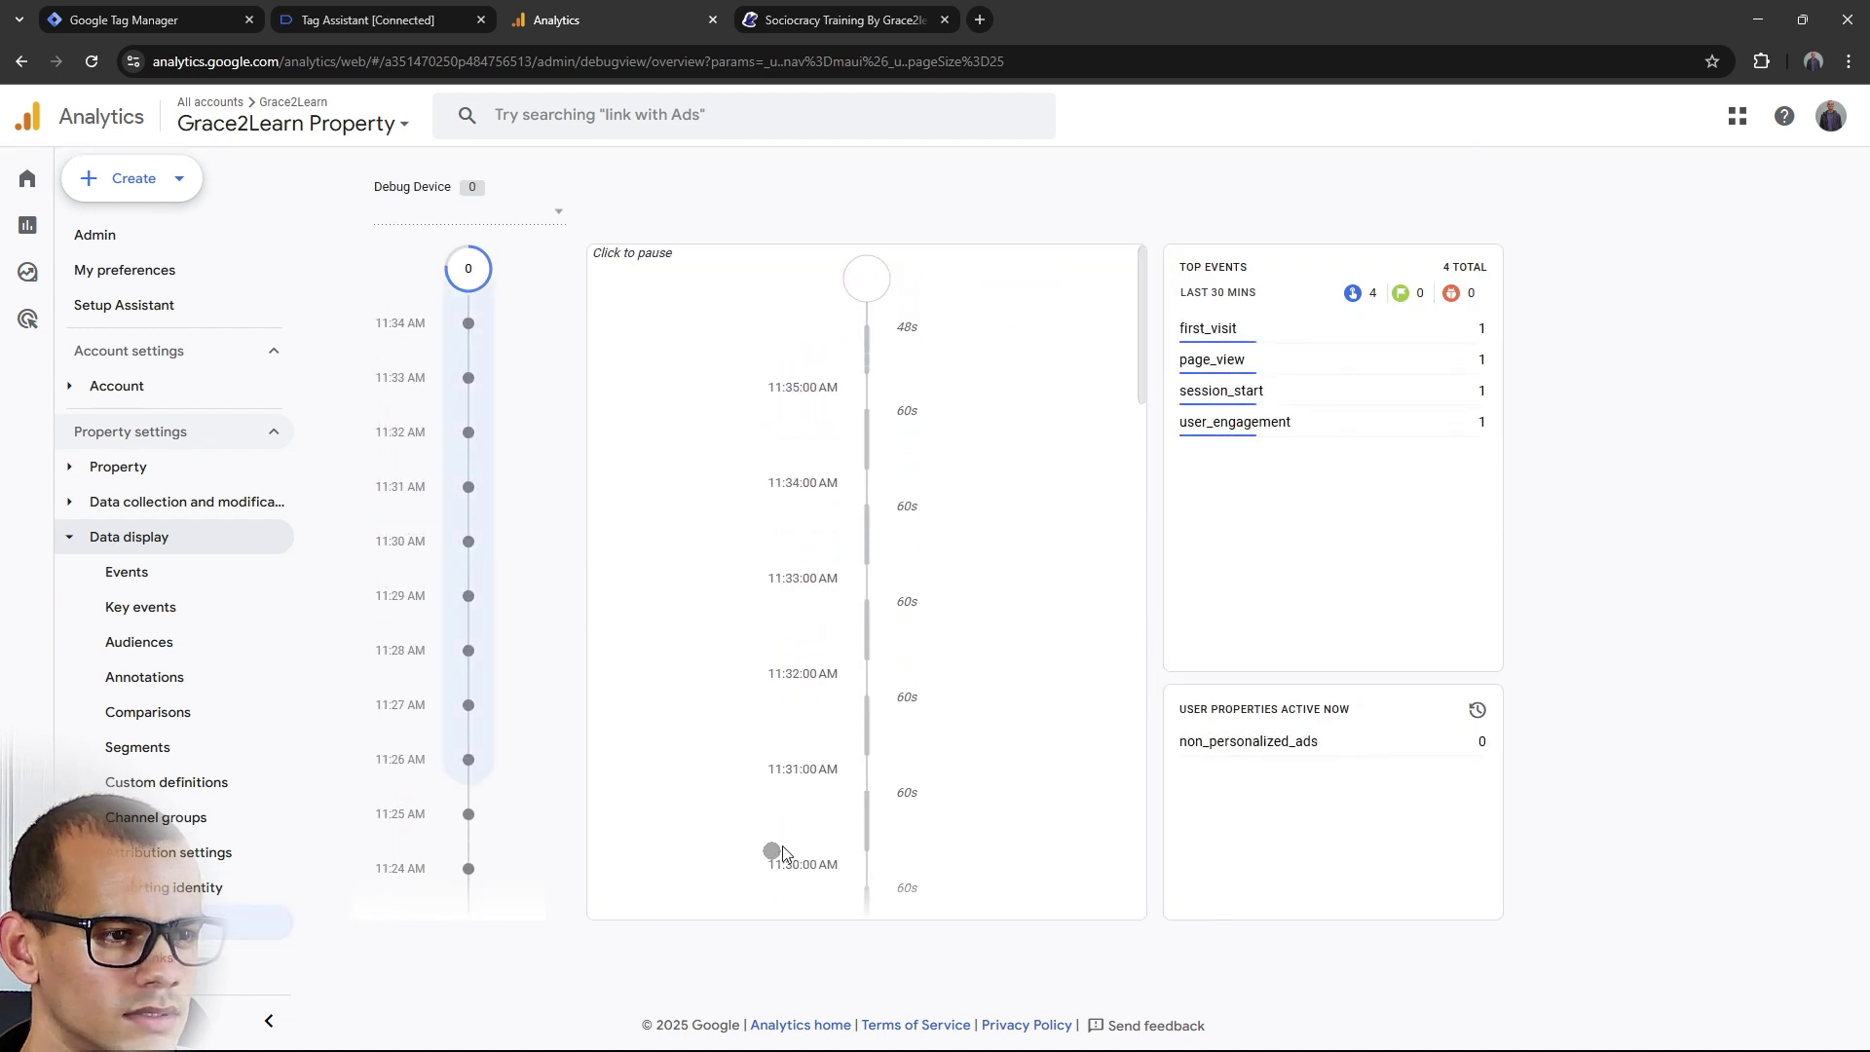
{"action": "scroll", "coordinate": [818, 720], "scroll_direction": "down", "scroll_amount": 5}
{"action": "scroll", "coordinate": [808, 729], "scroll_direction": "down", "scroll_amount": 5}
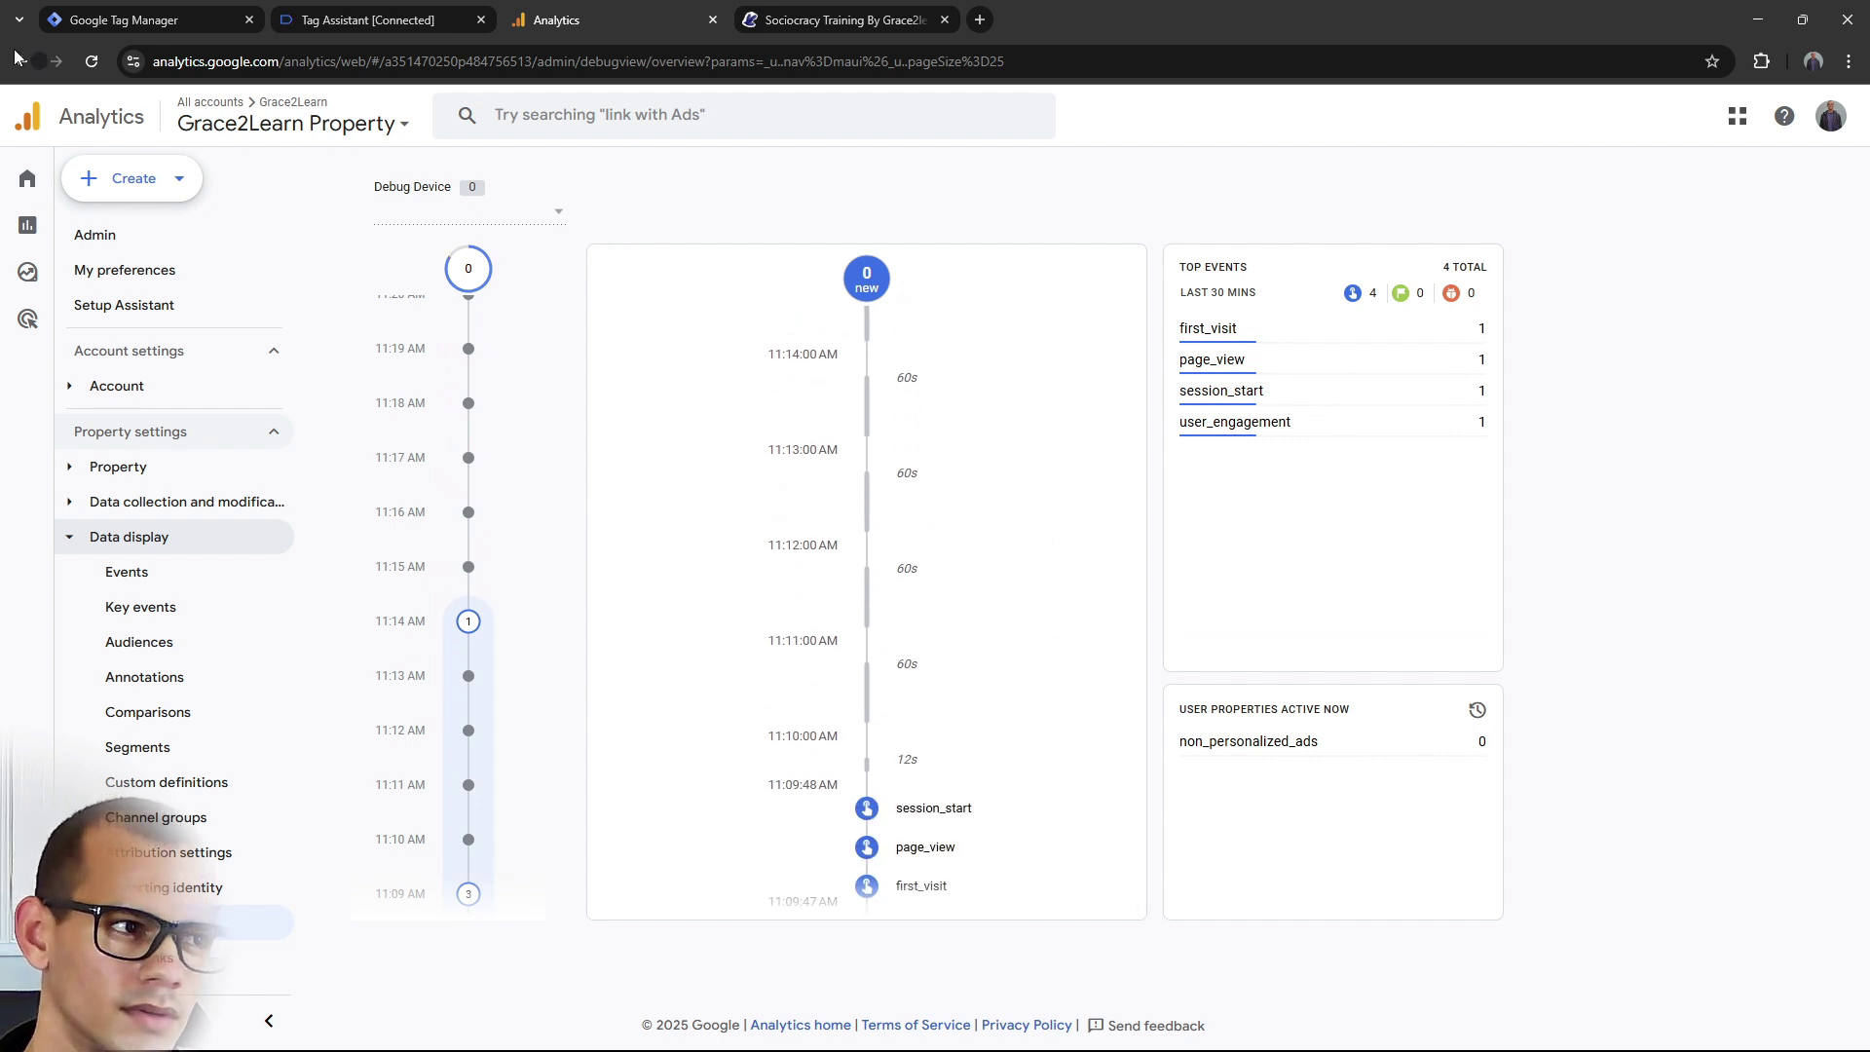
Switch to Tag Manager, leave the container's versions page and open the grace2learn website container from the accounts list.
{"action": "left_click", "coordinate": [359, 10]}
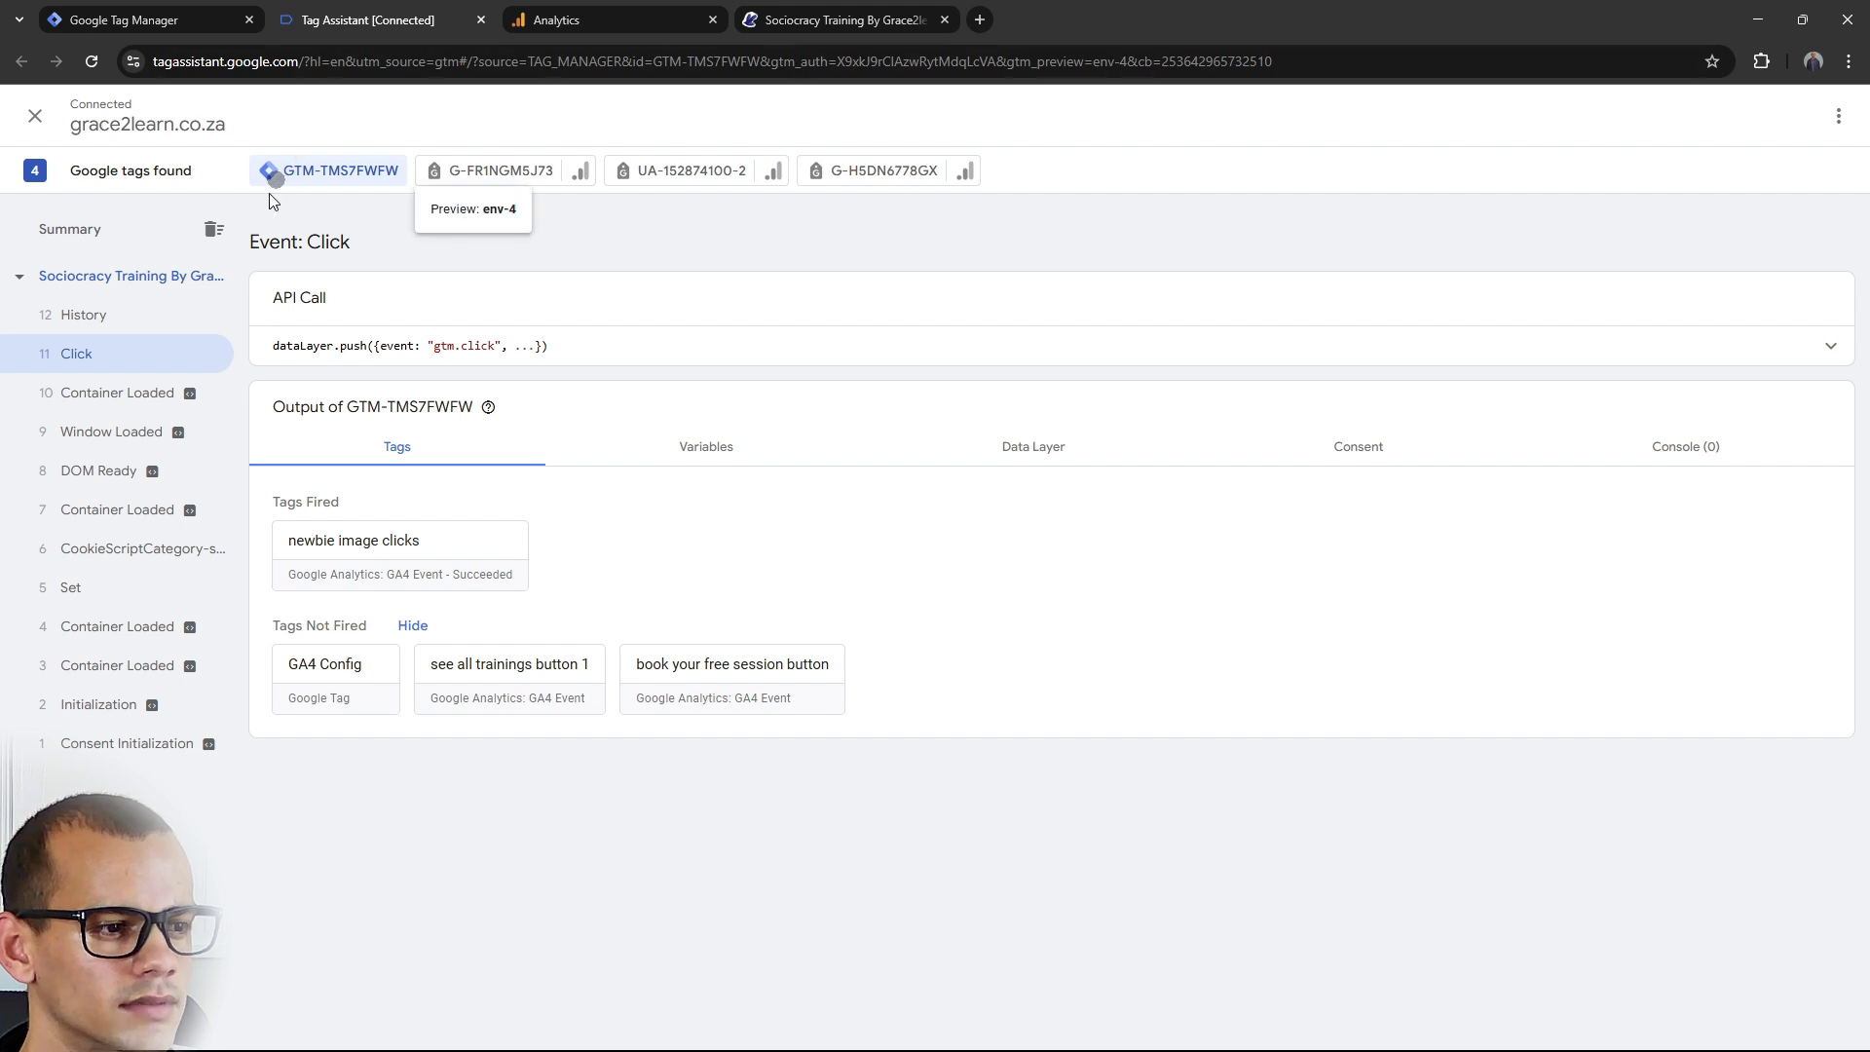
{"action": "left_click", "coordinate": [101, 12]}
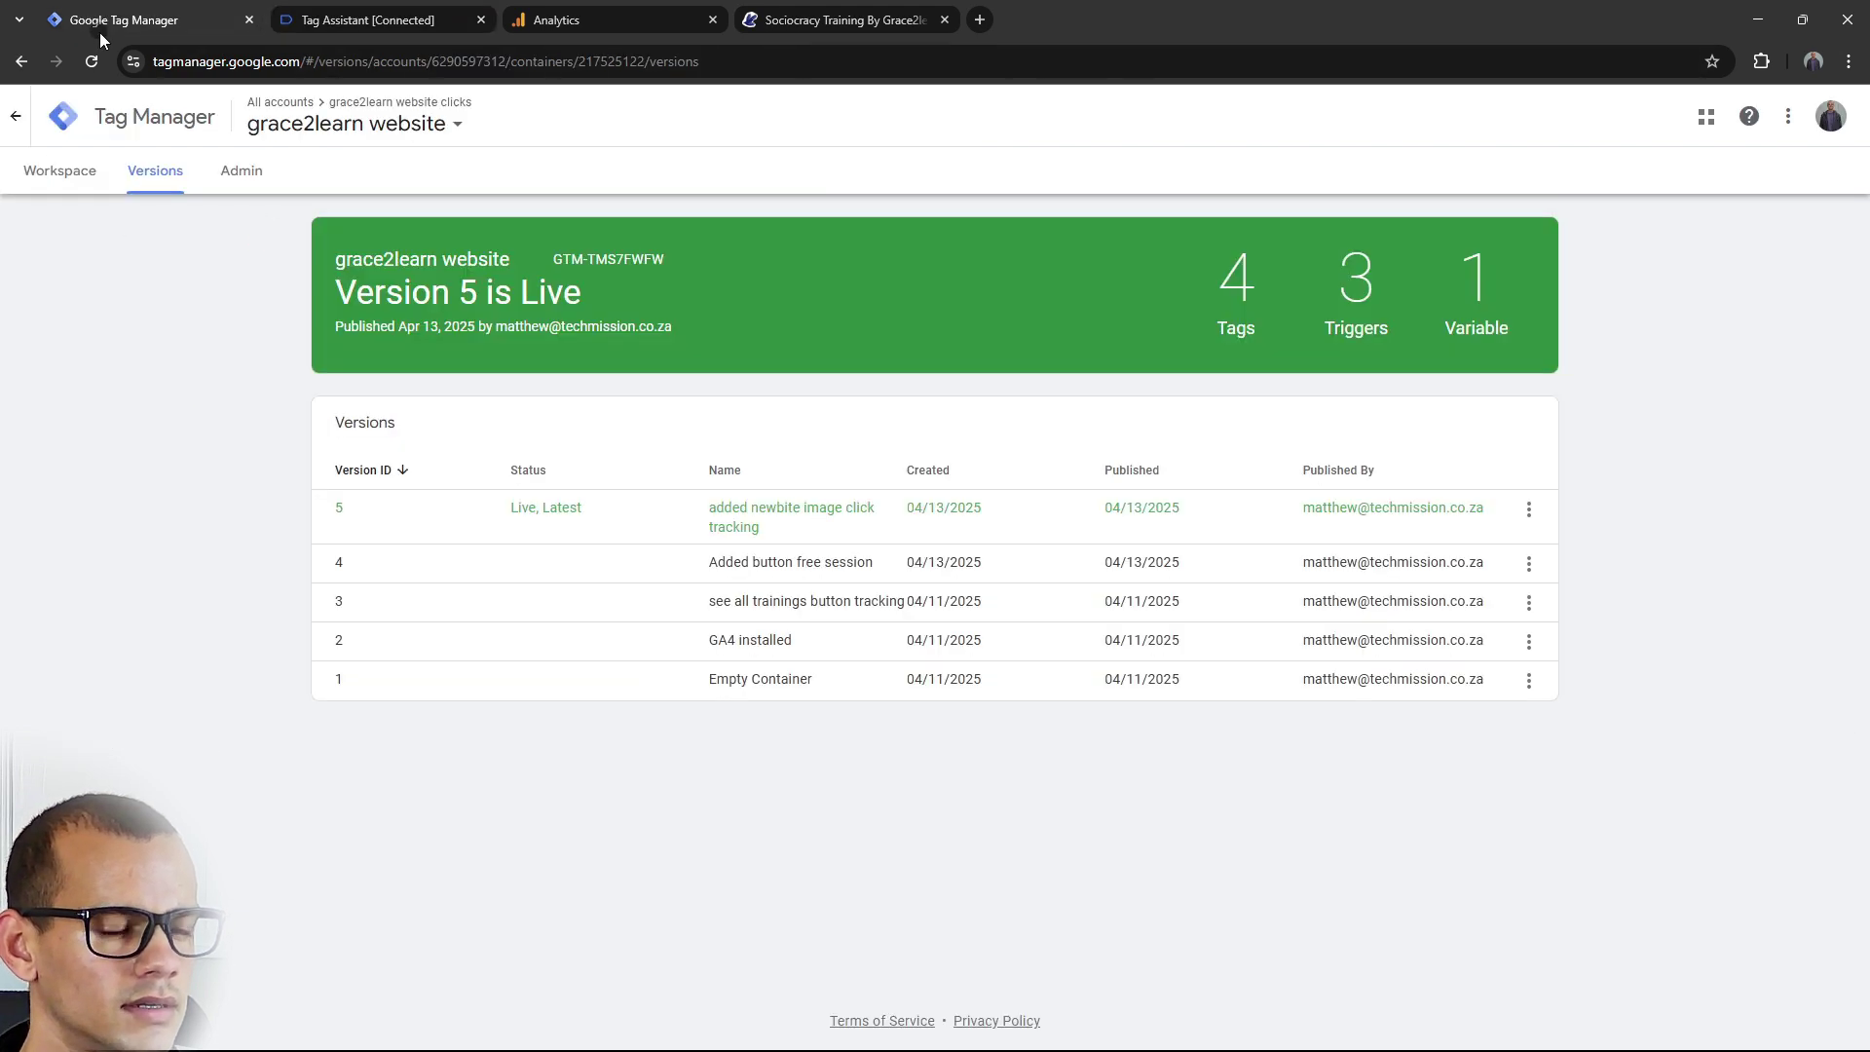
{"action": "left_click", "coordinate": [16, 116]}
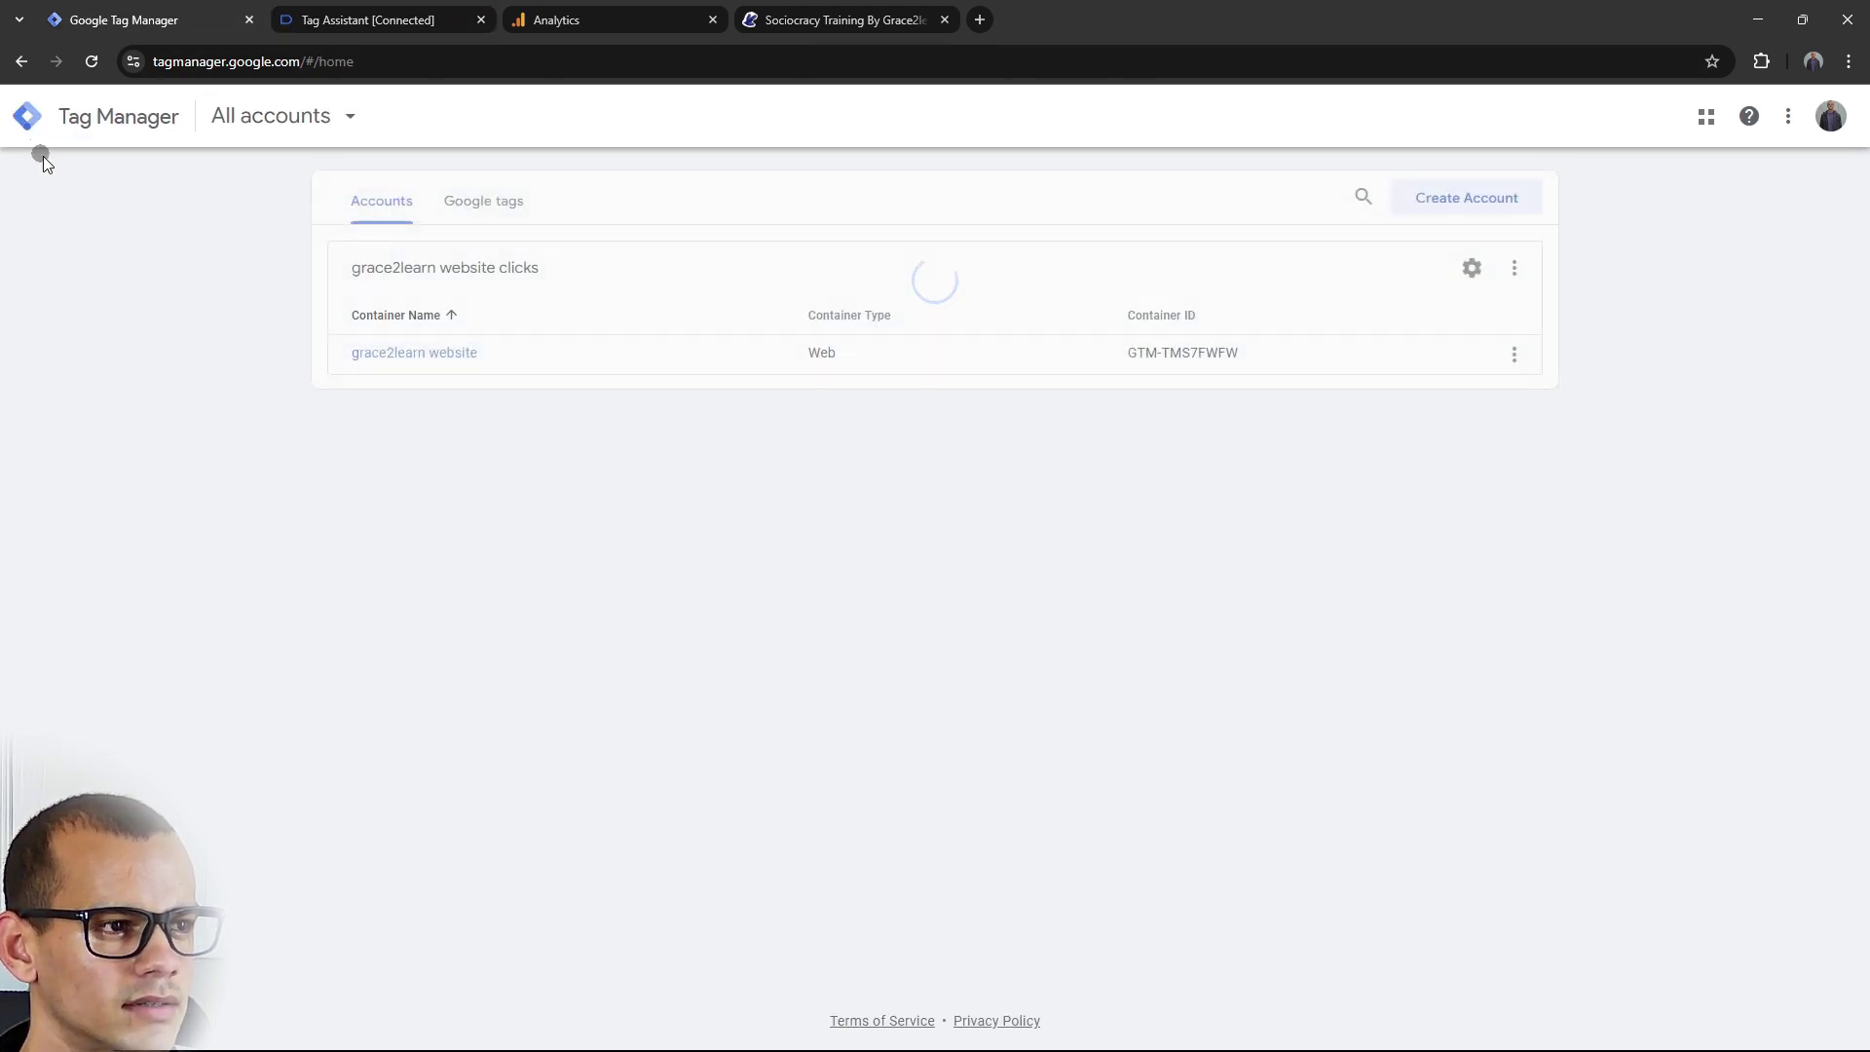
{"action": "left_click", "coordinate": [410, 353]}
{"action": "left_click", "coordinate": [422, 350]}
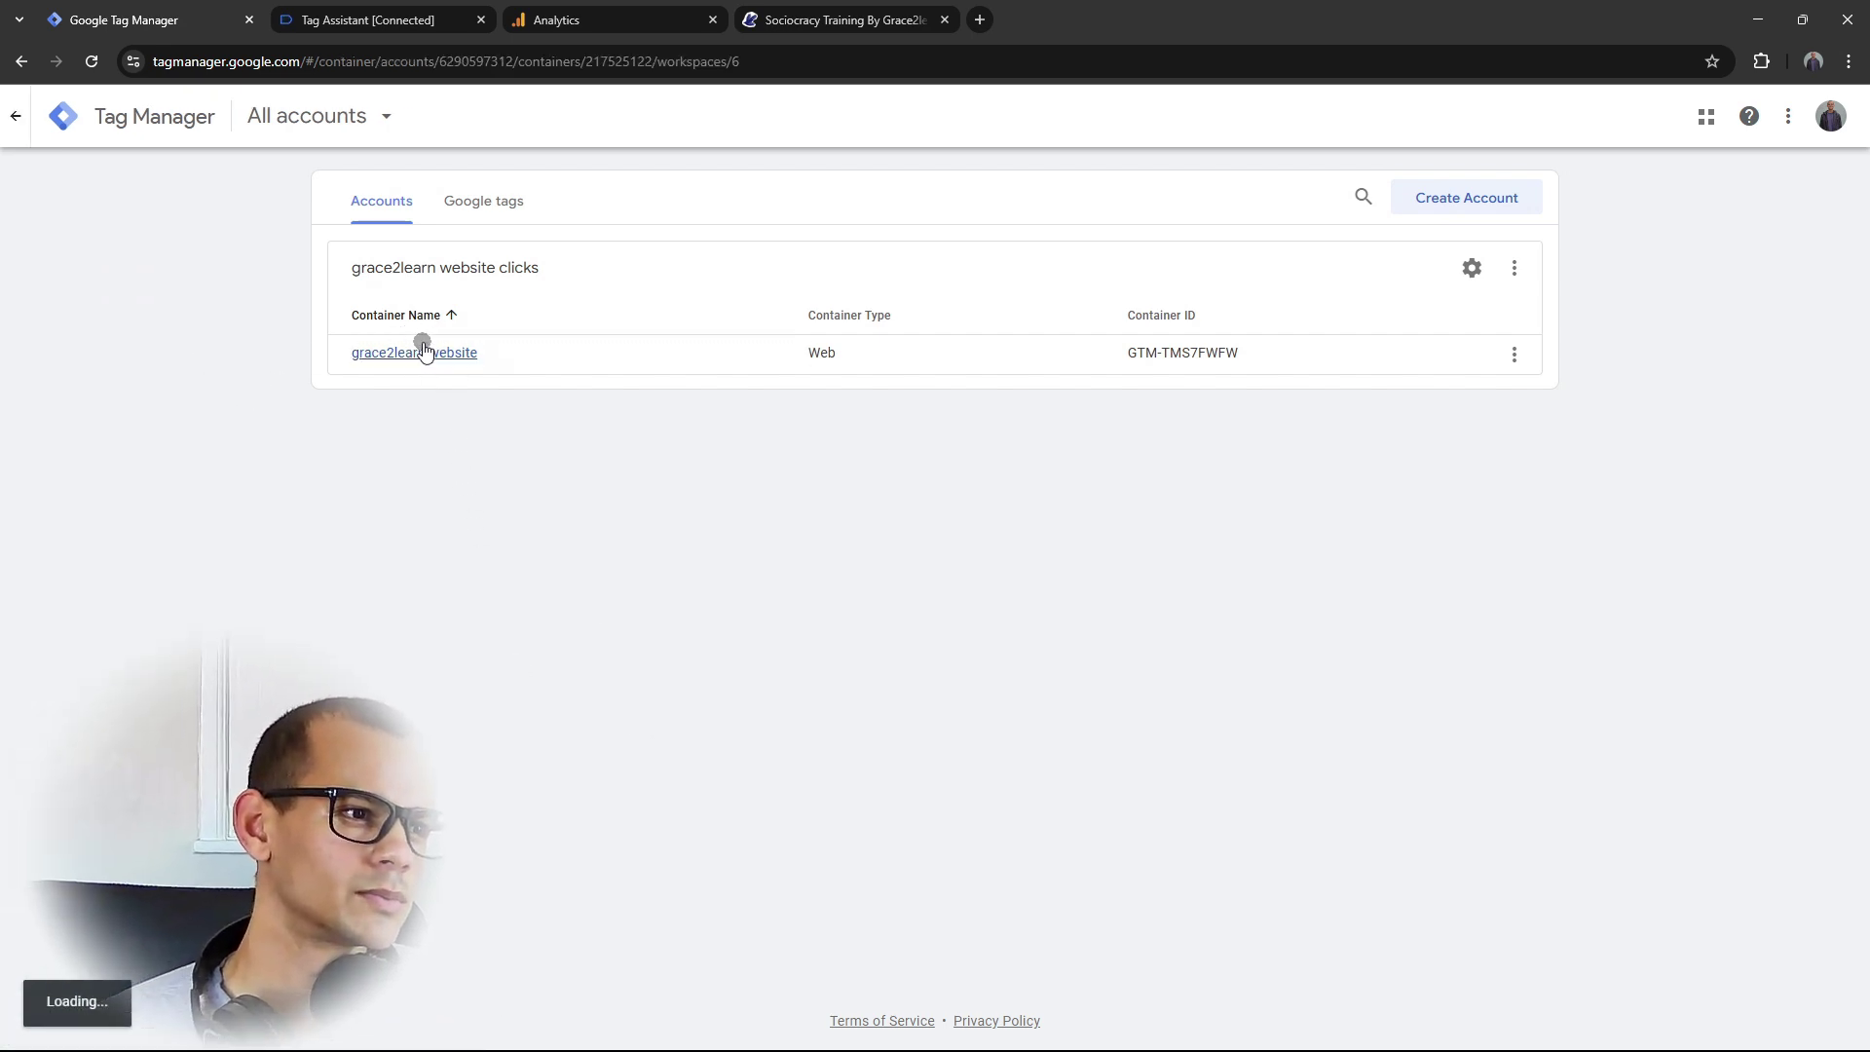